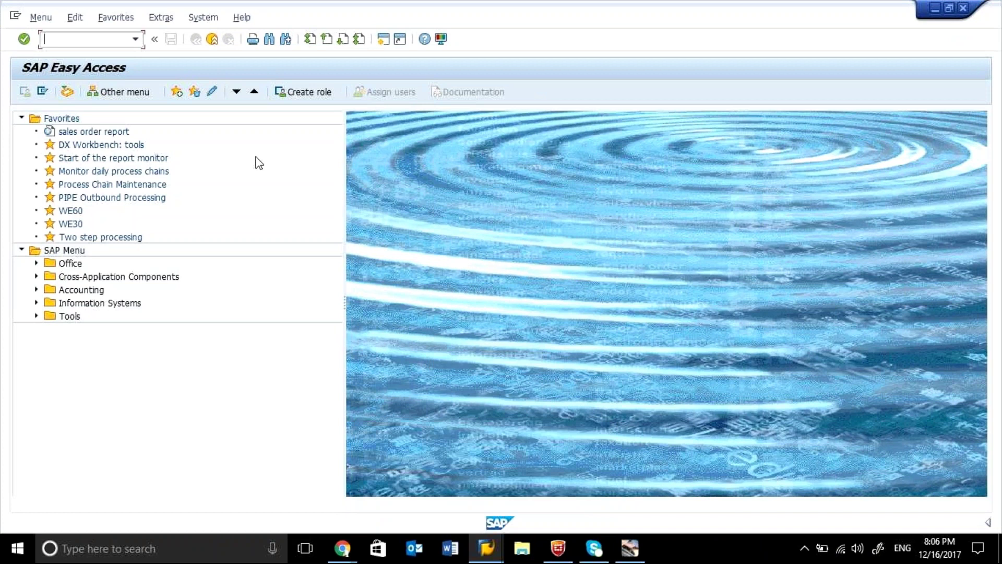
- Start the POS Workbench with the transaction code /n/posdw/mon0
{"action": "right_click", "coordinate": [93, 42]}
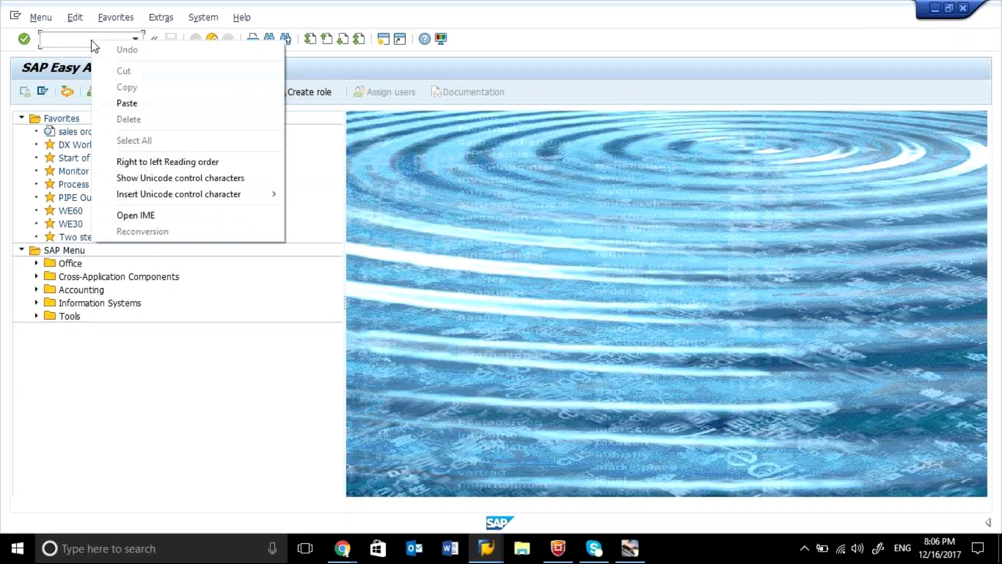
{"action": "left_click", "coordinate": [74, 43]}
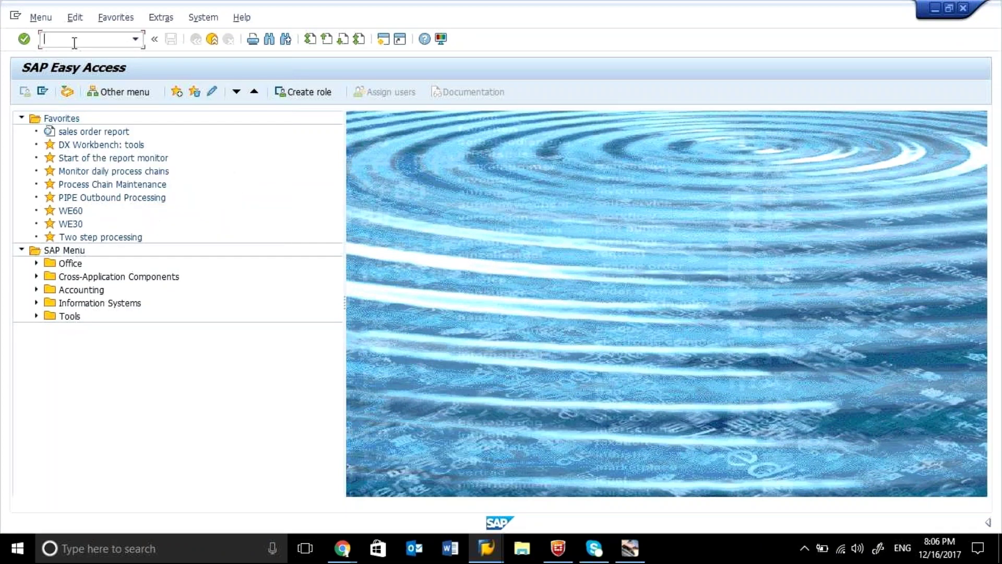
{"action": "type", "text": "/"}
{"action": "type", "text": "n"}
{"action": "key", "text": "BackSpace"}
{"action": "type", "text": "n/posdw"}
{"action": "type", "text": "/mon0"}
{"action": "key", "text": "Return"}
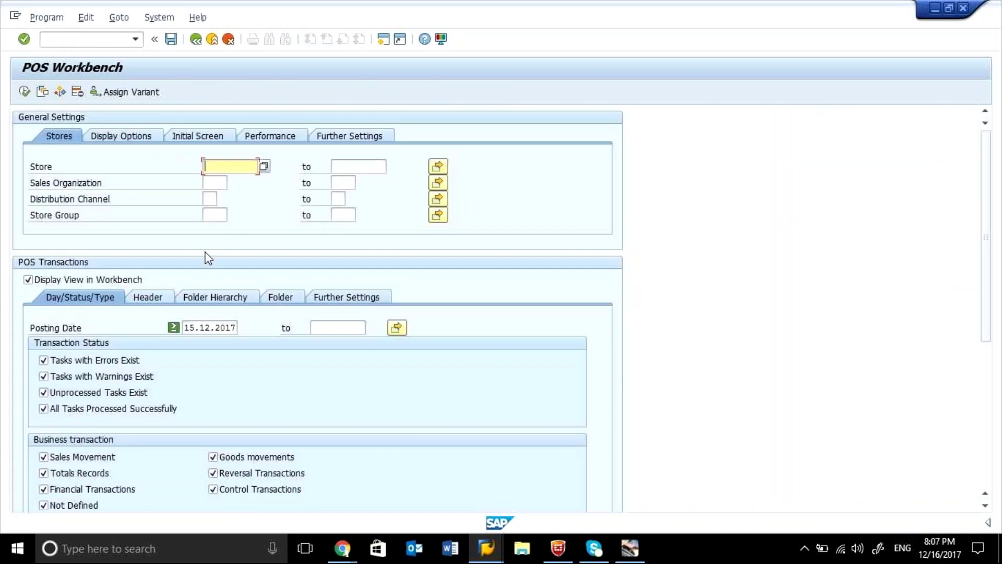
- Set the posting date criterion to less than or equal to 15.12.2017 and run the POS transaction selection
{"action": "double_click", "coordinate": [205, 332]}
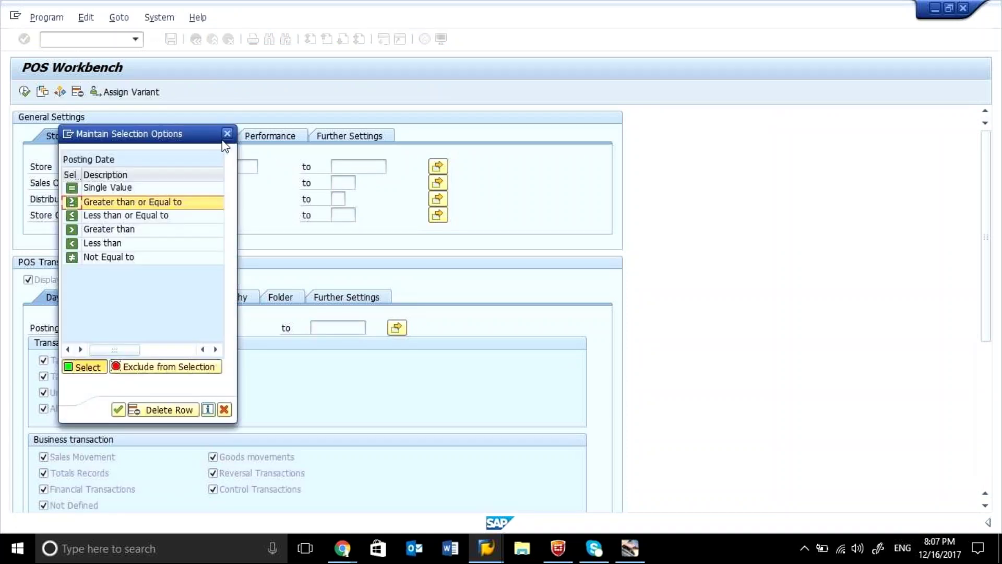
{"action": "left_click", "coordinate": [228, 135]}
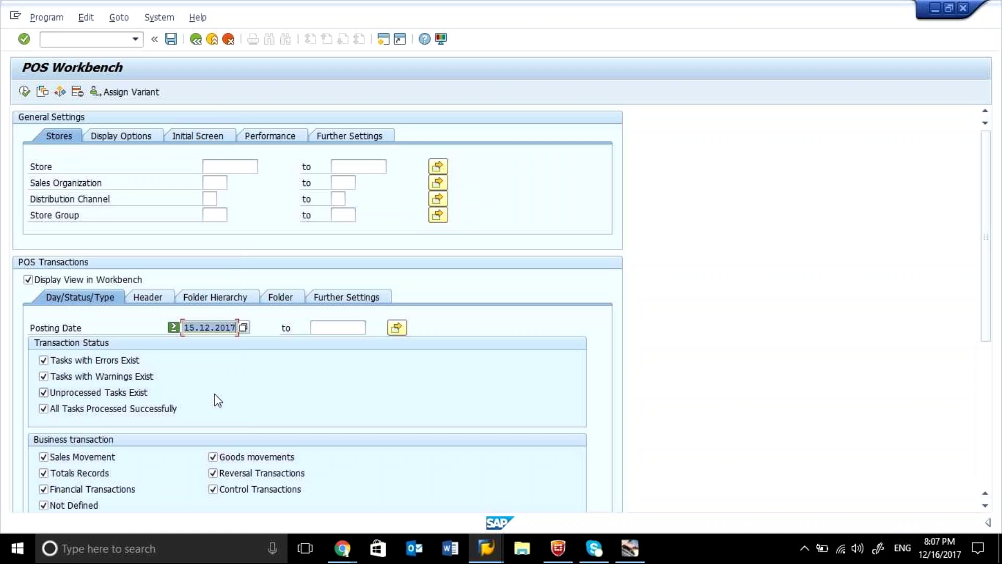
{"action": "left_click", "coordinate": [186, 329]}
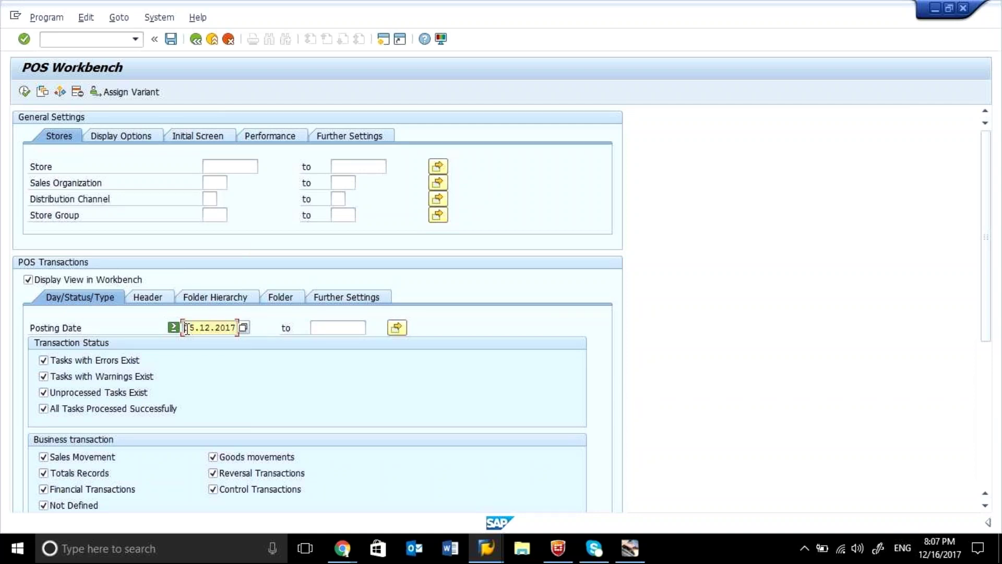
{"action": "key", "text": "F8"}
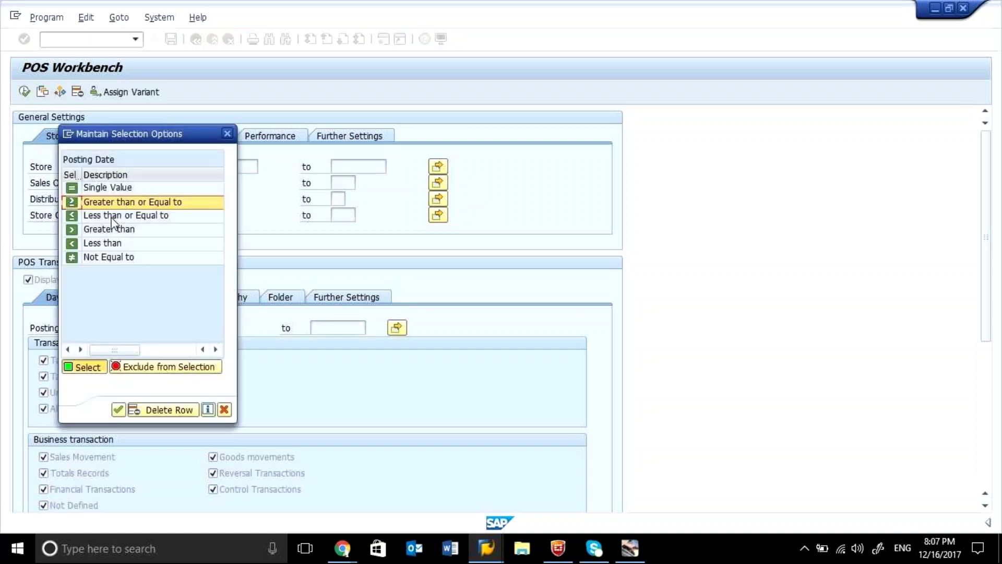
{"action": "left_click", "coordinate": [79, 216]}
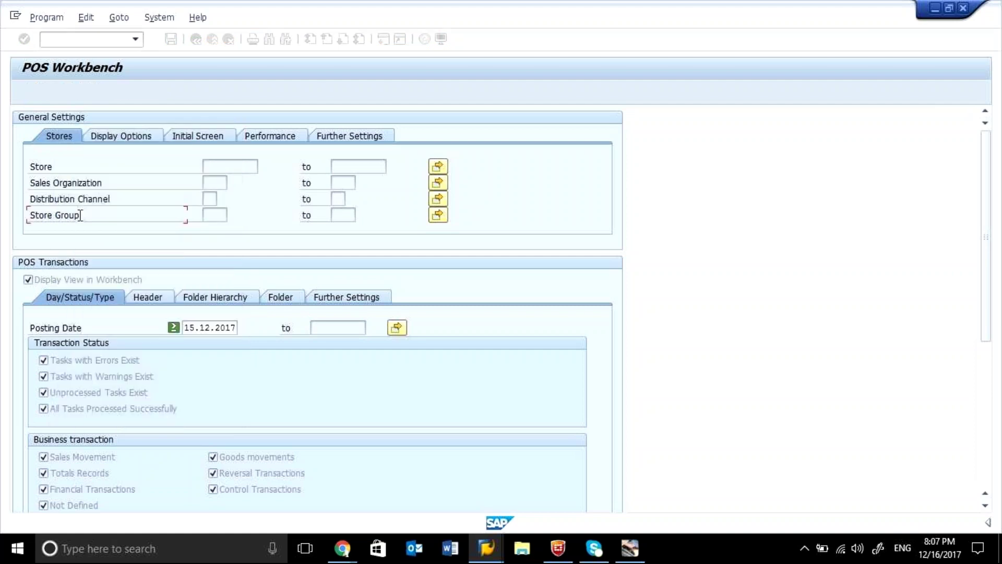
{"action": "double_click", "coordinate": [79, 217]}
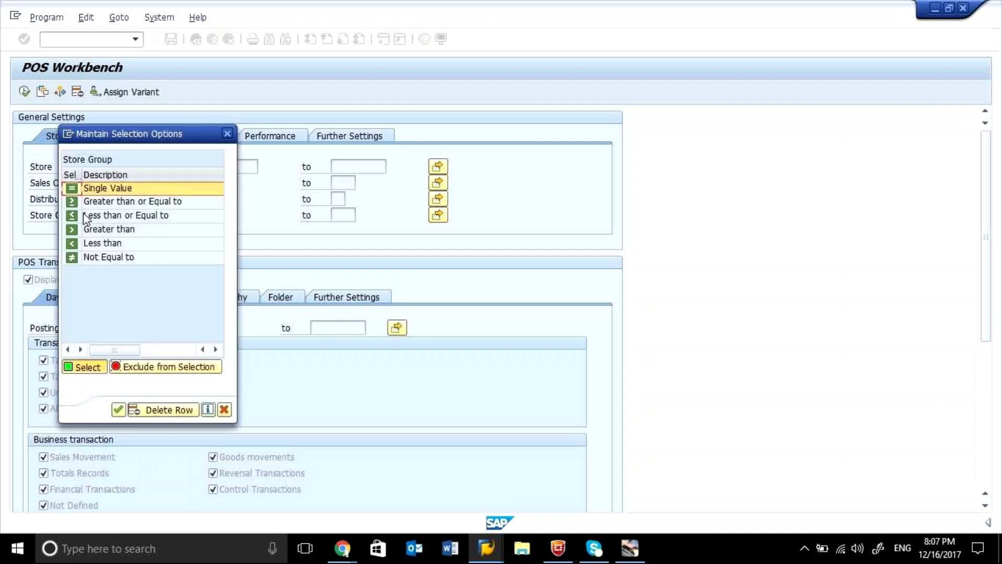
{"action": "left_click", "coordinate": [227, 135]}
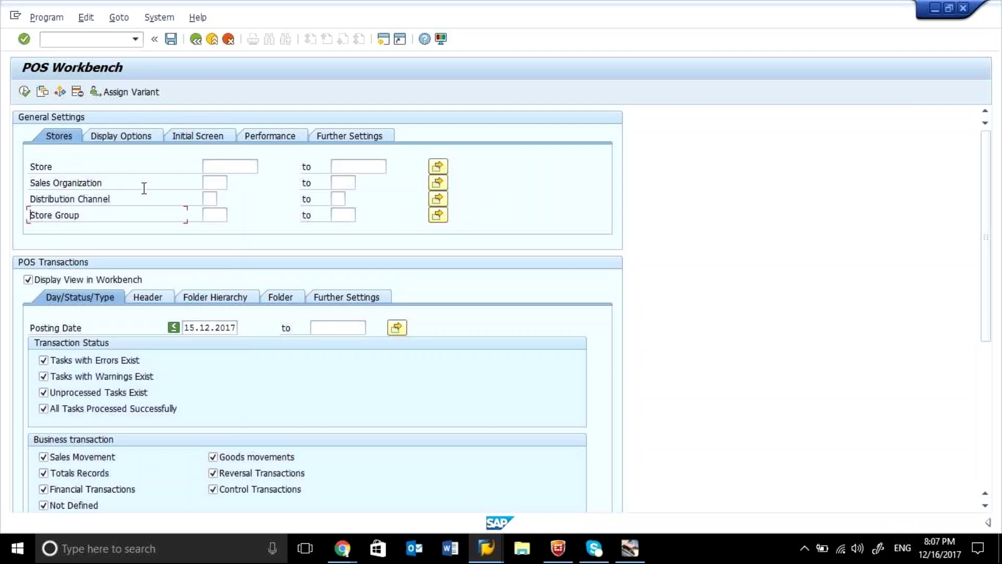
{"action": "left_click", "coordinate": [23, 94]}
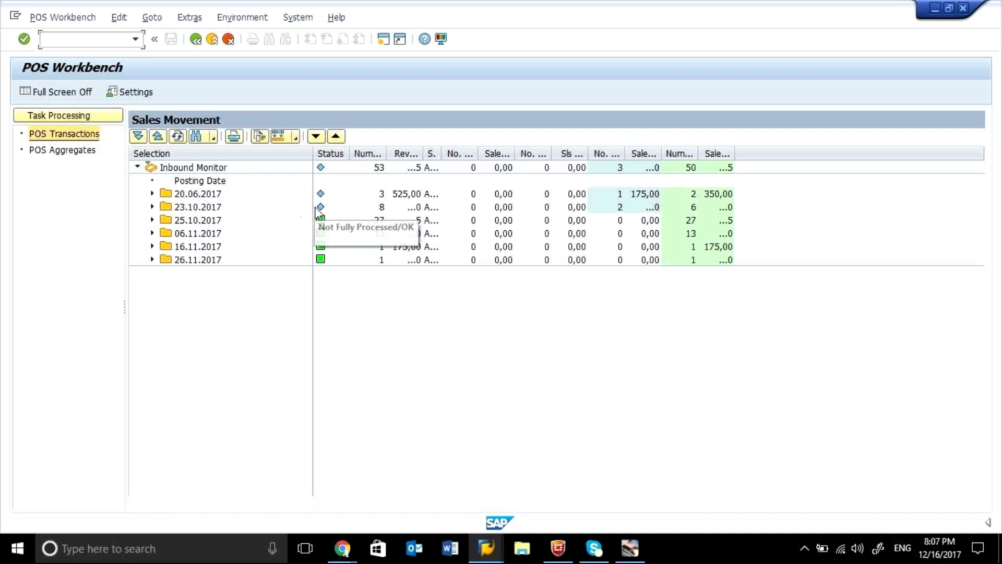
- Drill down into posting date 25.10.2017 and store 5001 to list its sales movement transactions
{"action": "left_click", "coordinate": [152, 220]}
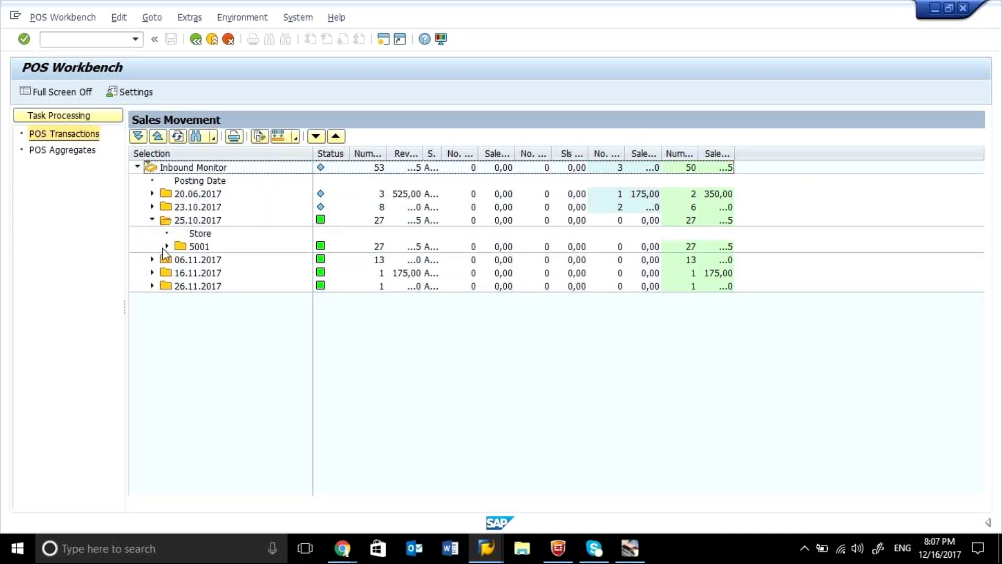
{"action": "left_click", "coordinate": [206, 248]}
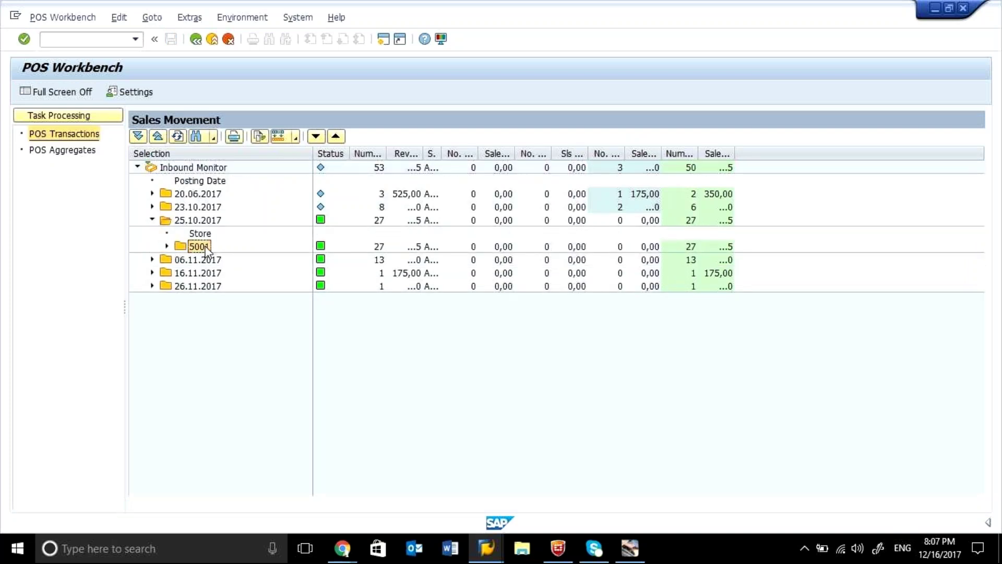
{"action": "left_click", "coordinate": [167, 247]}
{"action": "double_click", "coordinate": [229, 274]}
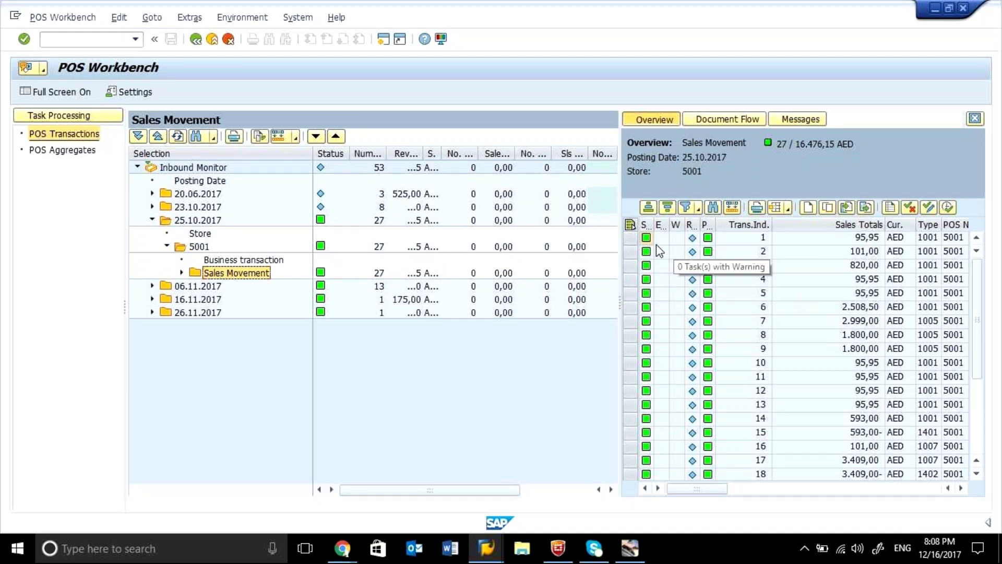
- Open the first sales movement transaction and examine its header data, including the cashier and transaction type group
{"action": "left_click", "coordinate": [627, 236]}
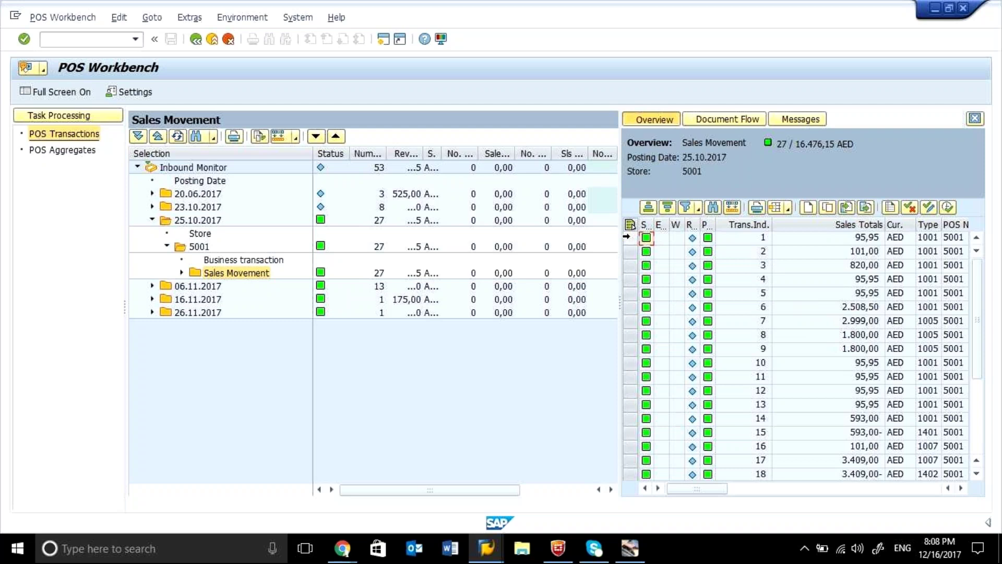
{"action": "double_click", "coordinate": [665, 240]}
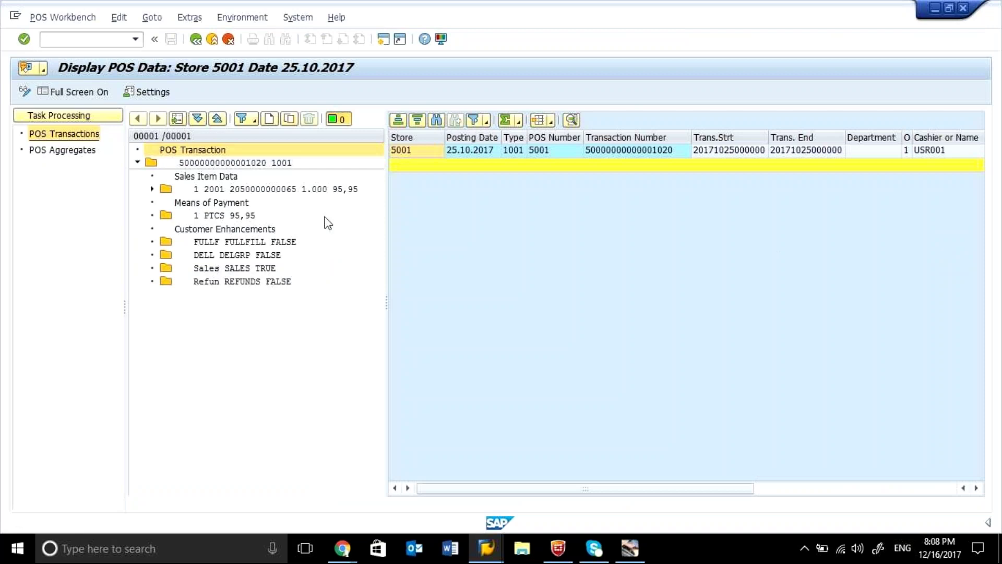
{"action": "left_click", "coordinate": [274, 166]}
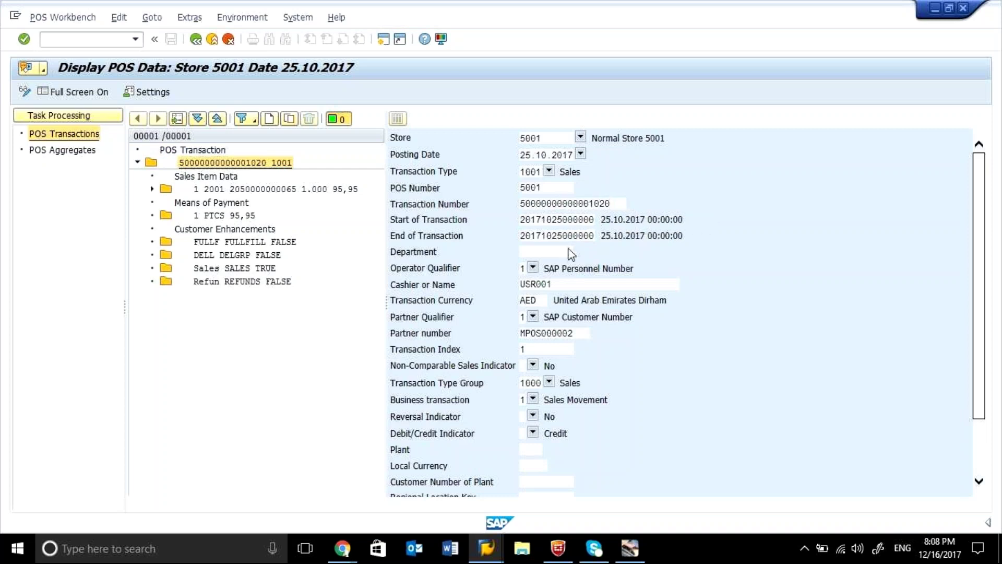
{"action": "left_click", "coordinate": [559, 286]}
{"action": "left_click", "coordinate": [533, 383]}
- Examine the transaction's sales item data, including the article identifier, normal sales value, promotion number and serial number
{"action": "left_click", "coordinate": [207, 191]}
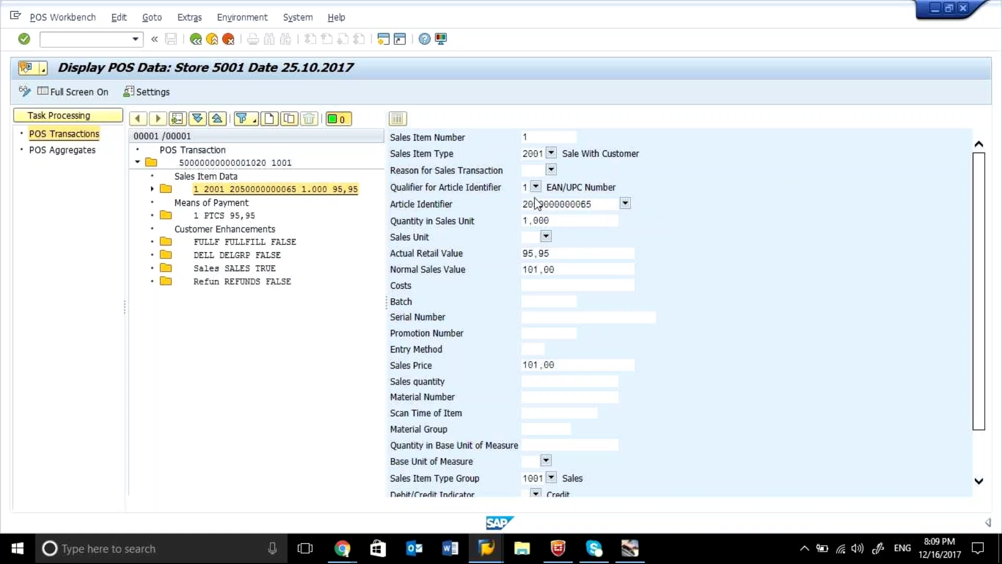
{"action": "left_click_drag", "start_coordinate": [525, 203], "coordinate": [604, 208]}
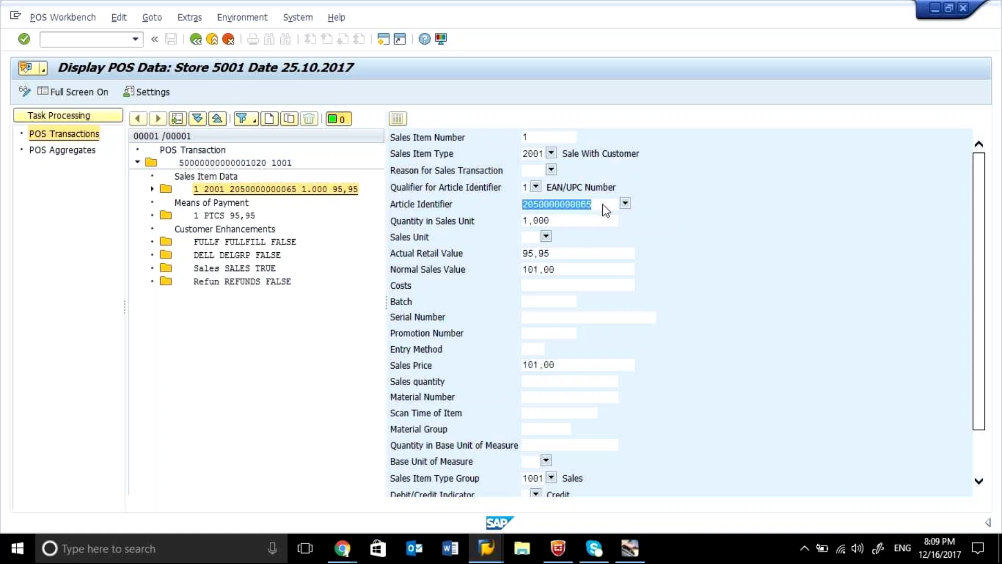
{"action": "left_click", "coordinate": [606, 209]}
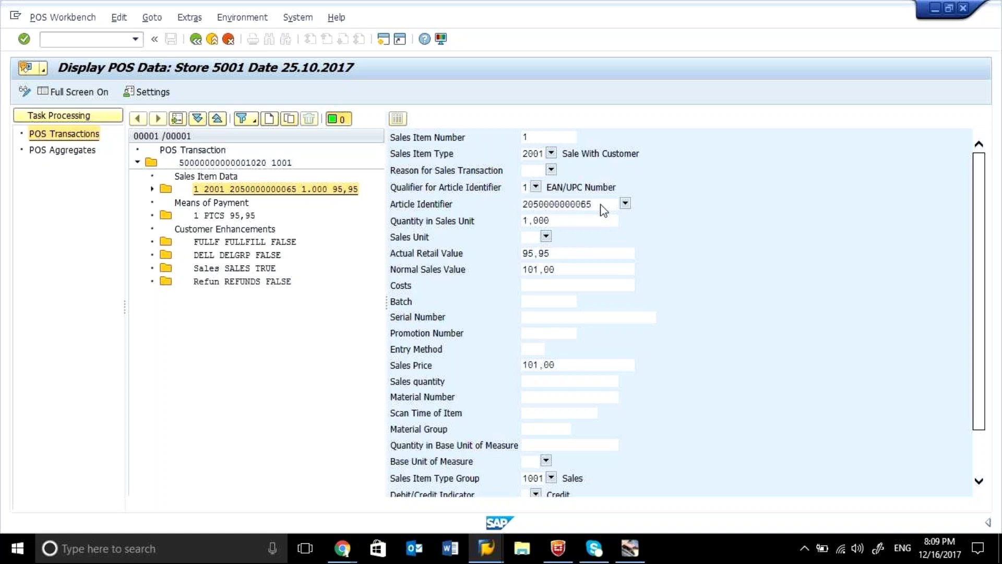
{"action": "left_click", "coordinate": [559, 270]}
{"action": "left_click", "coordinate": [533, 335]}
{"action": "left_click", "coordinate": [546, 320]}
{"action": "left_click", "coordinate": [981, 470]}
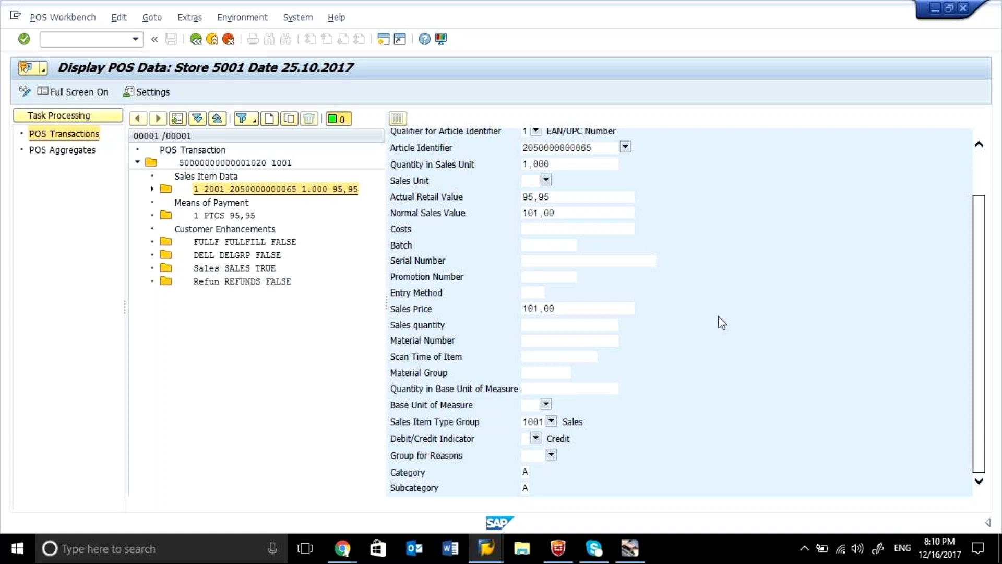
{"action": "left_click", "coordinate": [546, 263]}
- Examine the transaction's payment record, including the means of payment and payment means group
{"action": "left_click", "coordinate": [228, 216]}
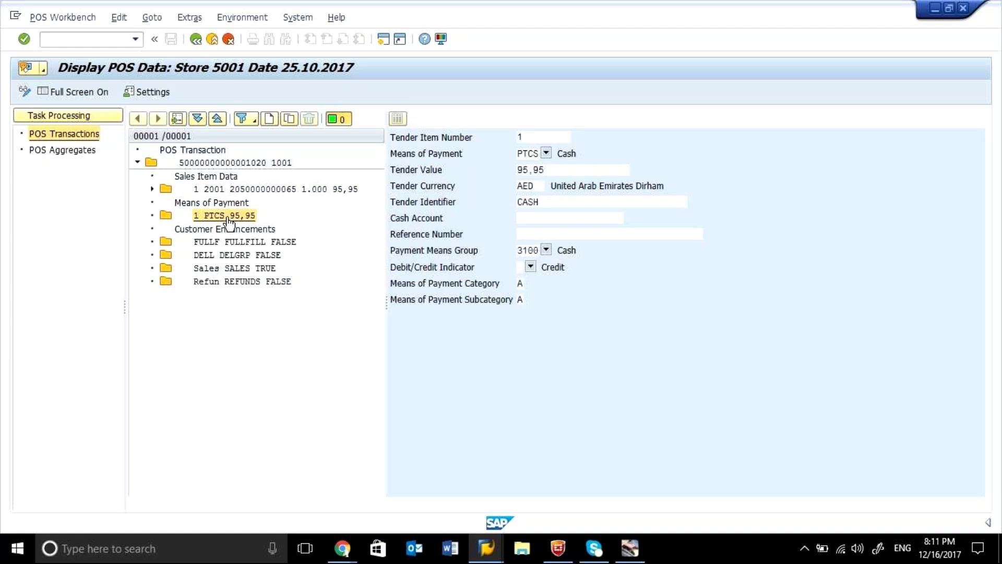
{"action": "double_click", "coordinate": [539, 154]}
{"action": "double_click", "coordinate": [529, 250]}
- Review the field values of the FULLFILL, DELGRP, SALES and REFUNDS customer enhancements
{"action": "left_click", "coordinate": [252, 244]}
{"action": "left_click", "coordinate": [252, 254]}
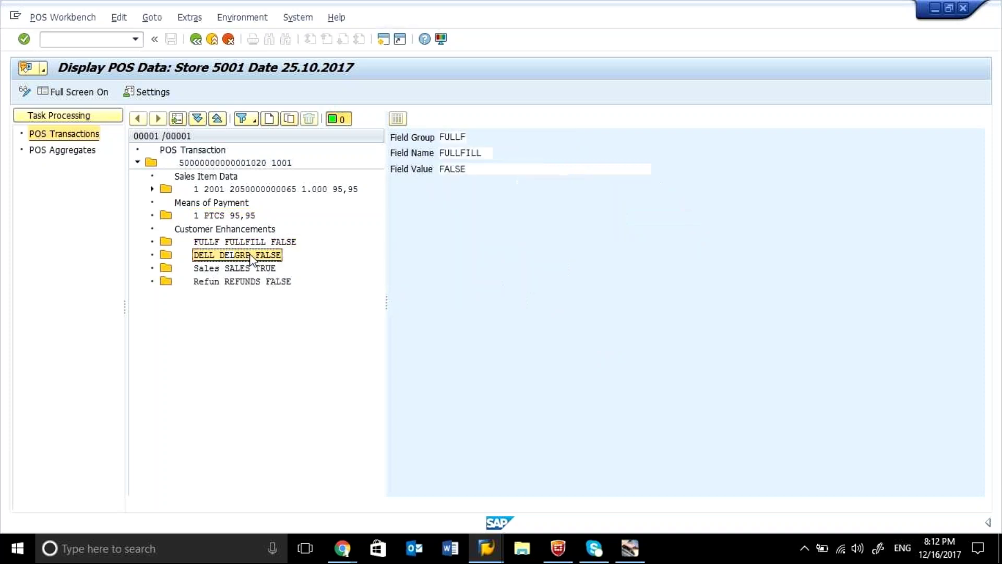
{"action": "left_click", "coordinate": [250, 268]}
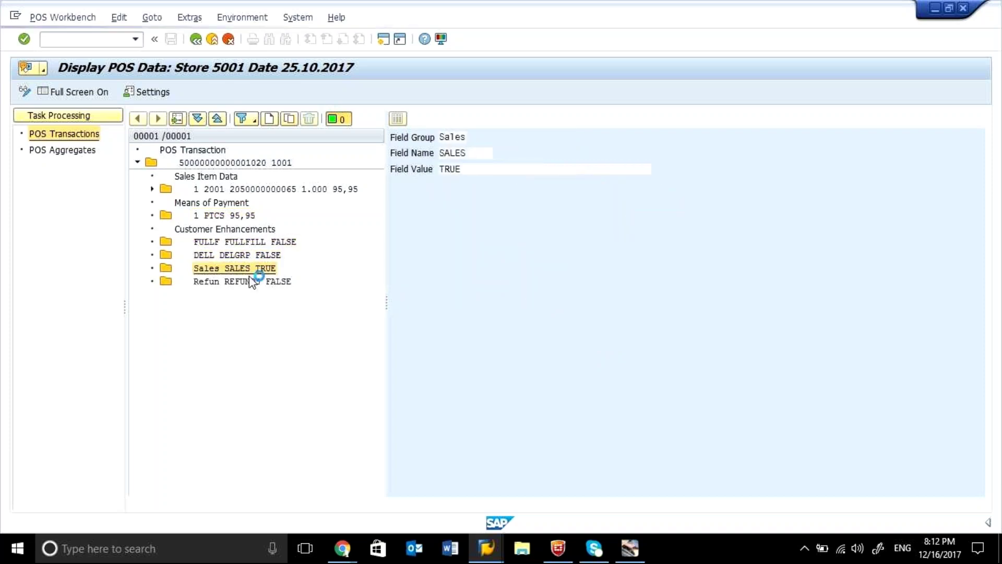
{"action": "left_click", "coordinate": [250, 281]}
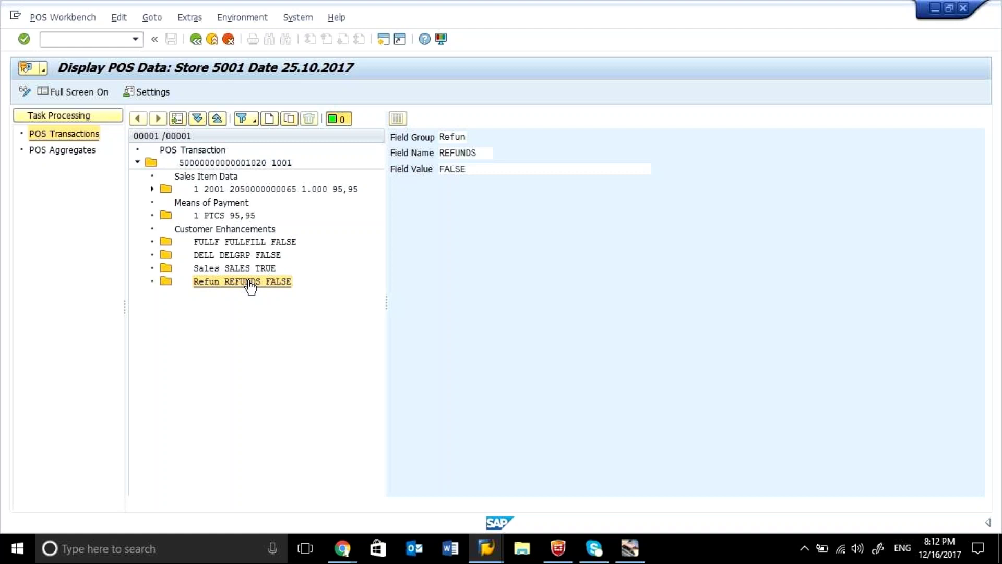
{"action": "left_click", "coordinate": [252, 241]}
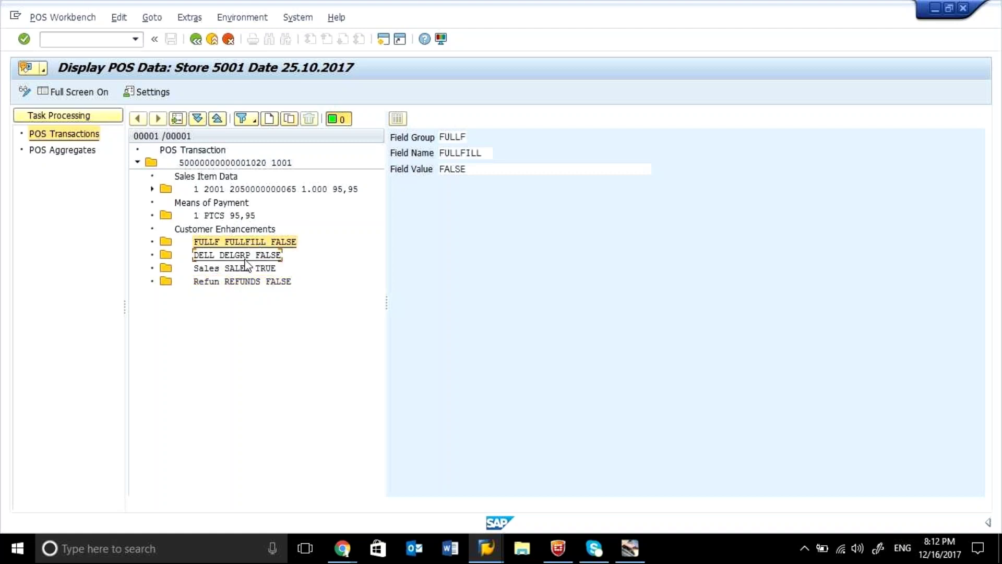
{"action": "left_click", "coordinate": [244, 256]}
{"action": "left_click", "coordinate": [242, 267]}
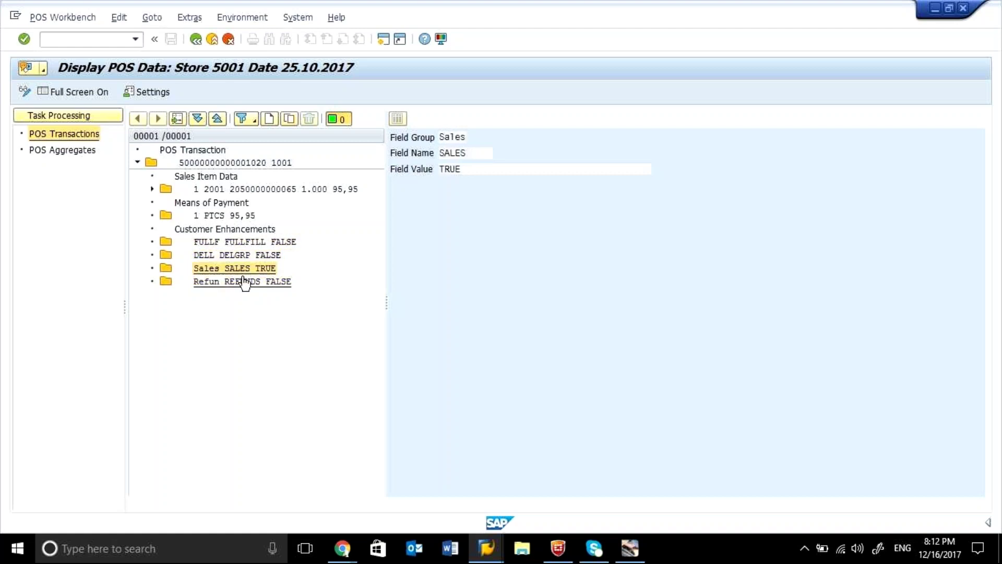
{"action": "left_click", "coordinate": [243, 282]}
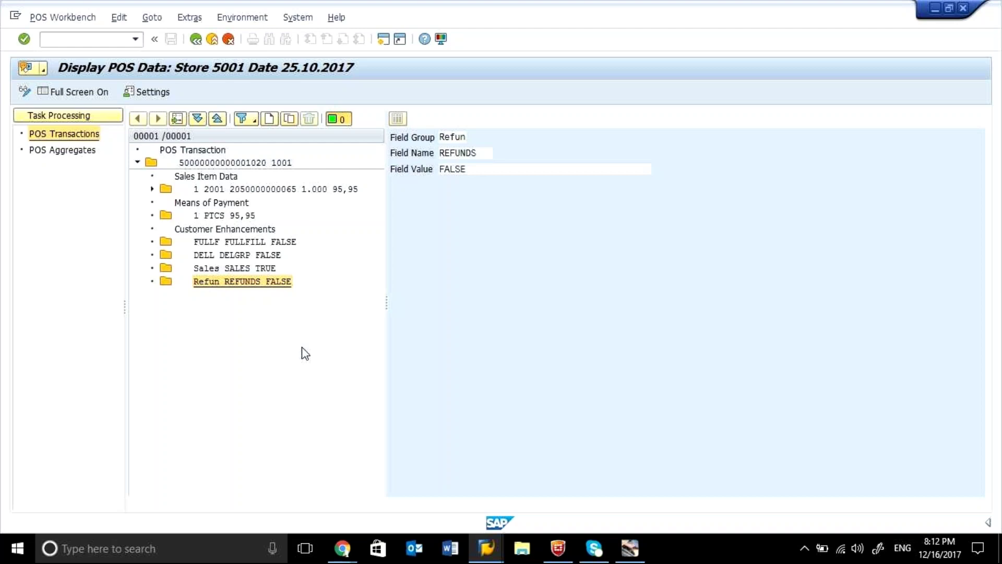
- Open a new SAP session and start the IDoc documentation transaction WE60
{"action": "left_click", "coordinate": [383, 40]}
{"action": "type", "text": "we"}
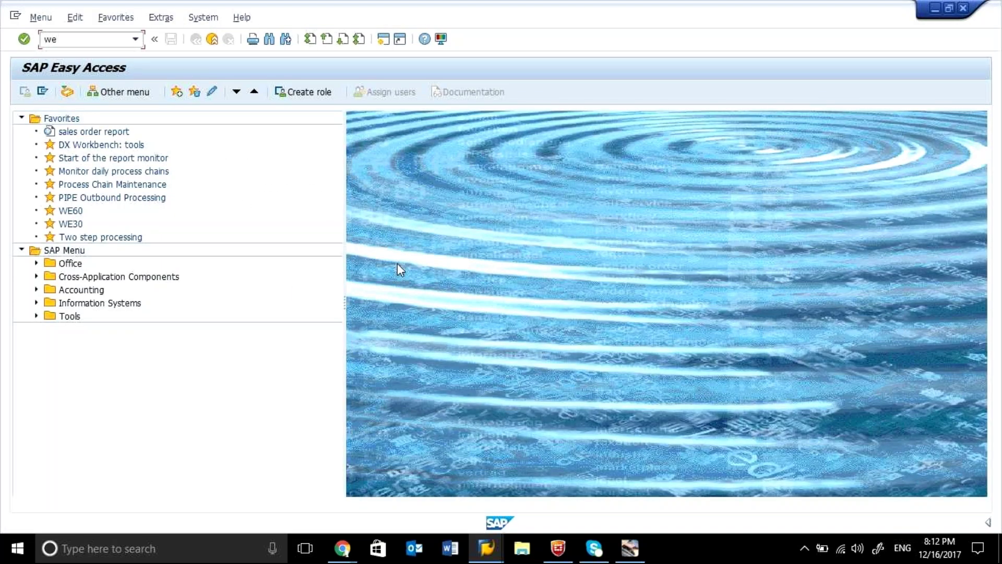
{"action": "type", "text": "60"}
{"action": "key", "text": "Return"}
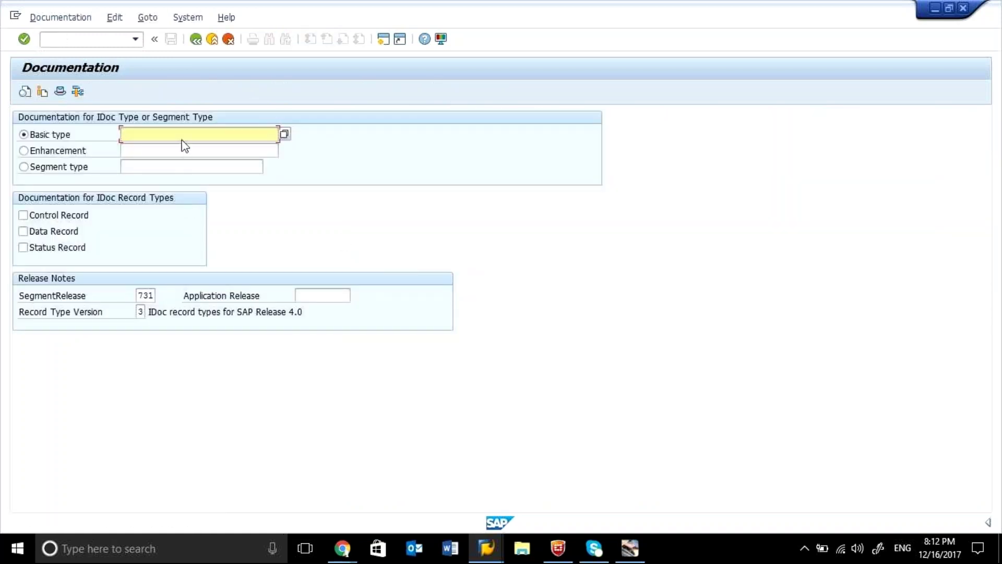
- Enter wpubon01 as the IDoc basic type for the documentation
{"action": "type", "text": "w"}
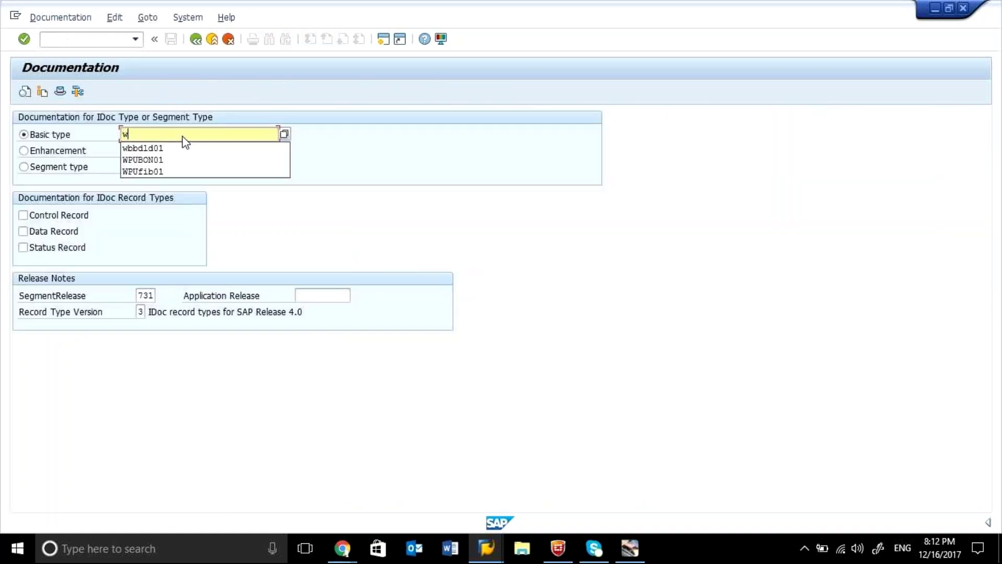
{"action": "type", "text": "p"}
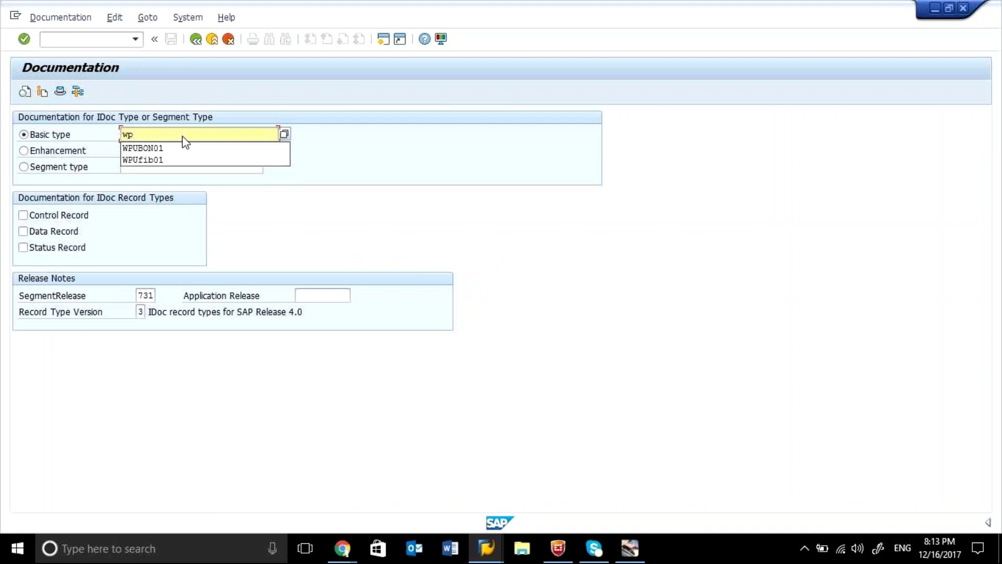
{"action": "type", "text": "ubon01"}
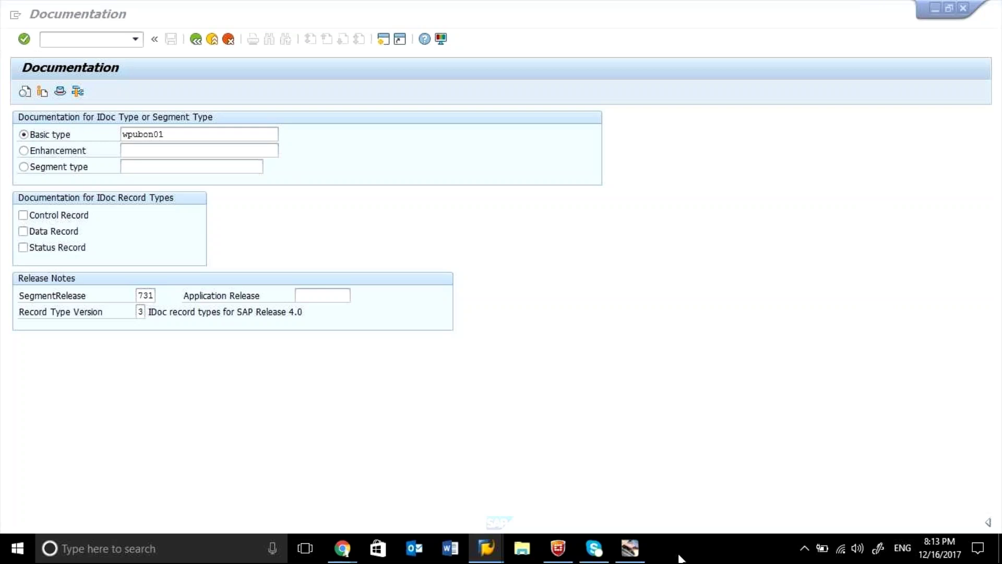
{"action": "right_click", "coordinate": [723, 554]}
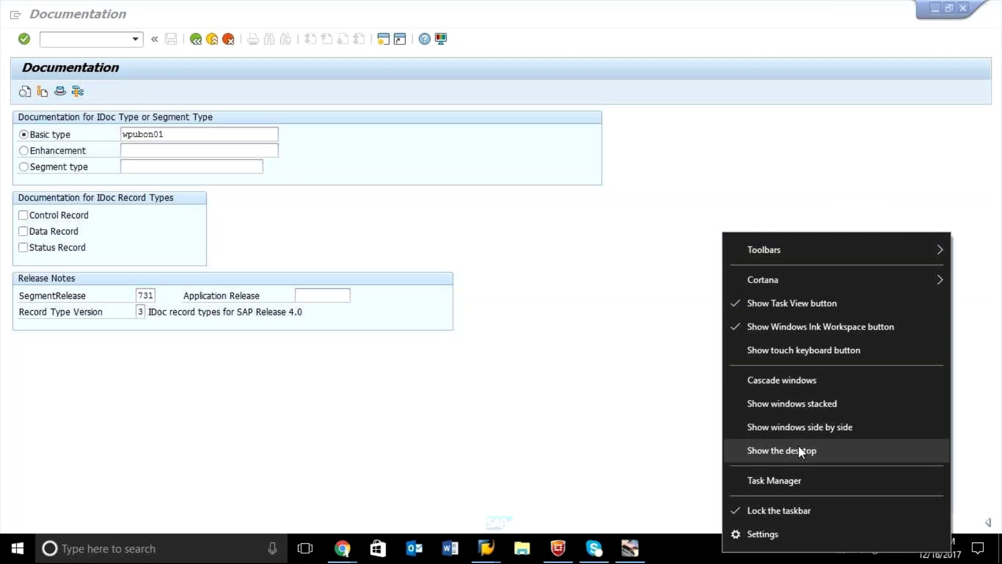
{"action": "left_click", "coordinate": [798, 450]}
{"action": "right_click", "coordinate": [754, 140]}
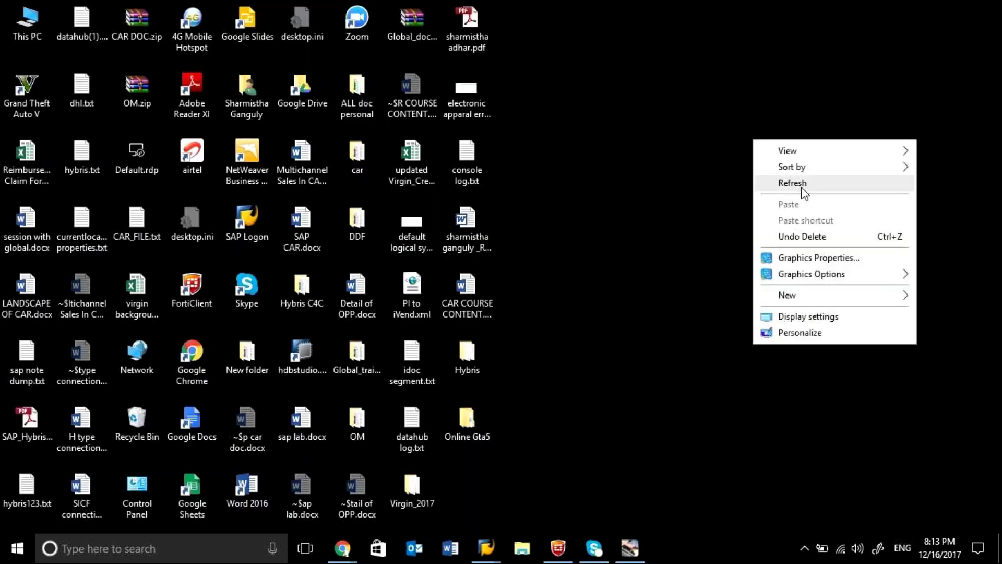
{"action": "left_click", "coordinate": [802, 188]}
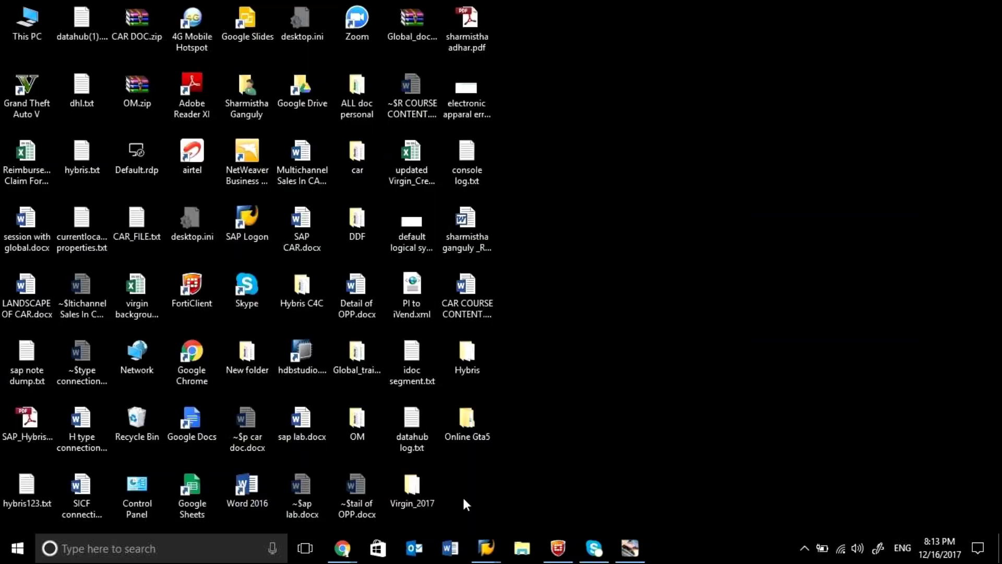
{"action": "right_click", "coordinate": [485, 552]}
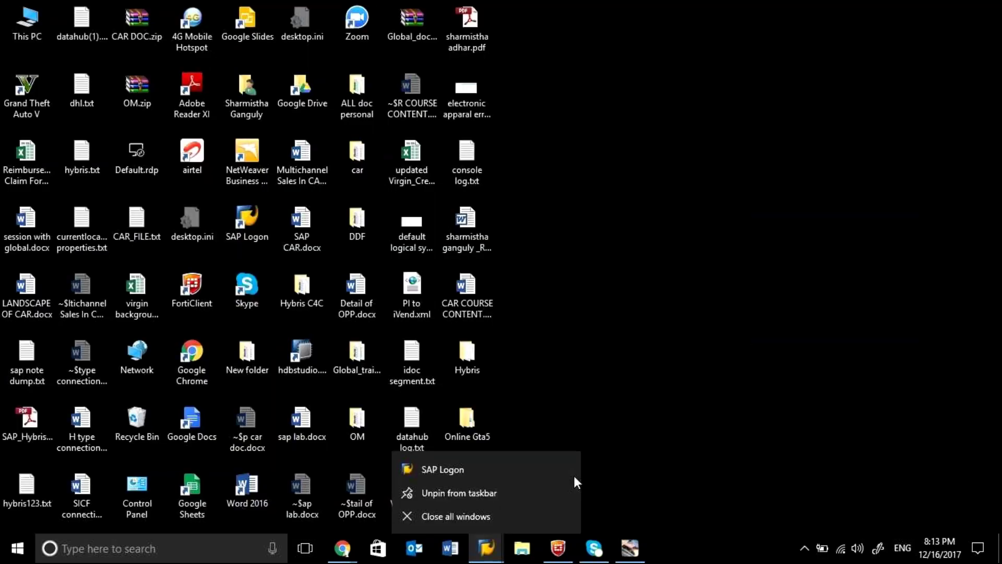
{"action": "left_click", "coordinate": [495, 552]}
{"action": "left_click", "coordinate": [622, 481]}
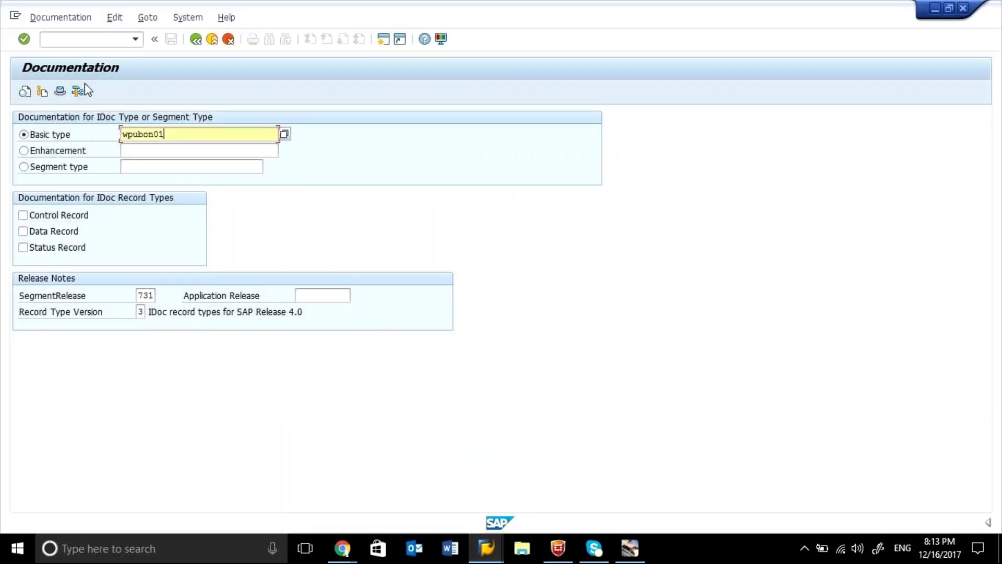
- Try to display the wpubon01 documentation, and try to open another session from the POS data display
{"action": "left_click", "coordinate": [26, 95]}
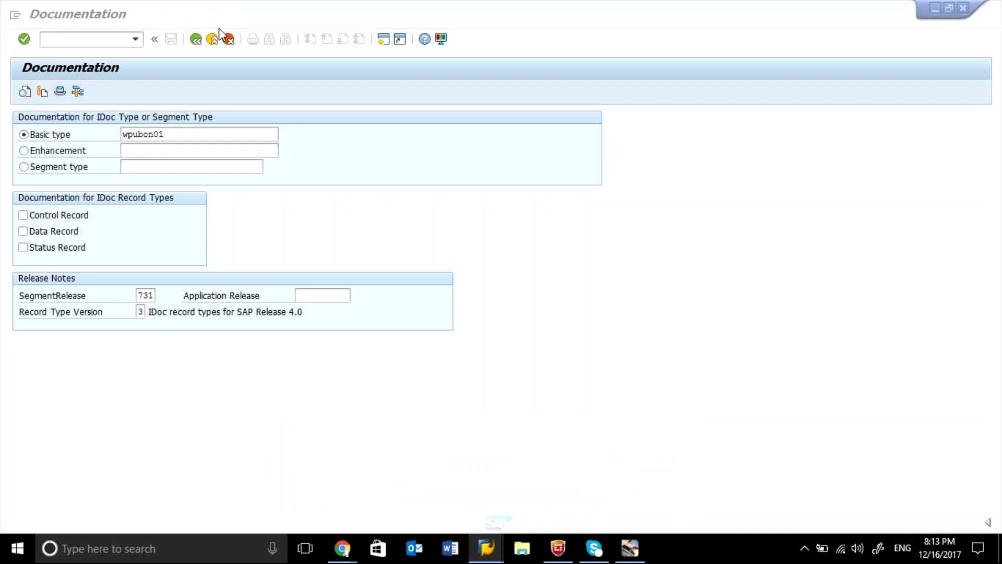
{"action": "left_click", "coordinate": [195, 43]}
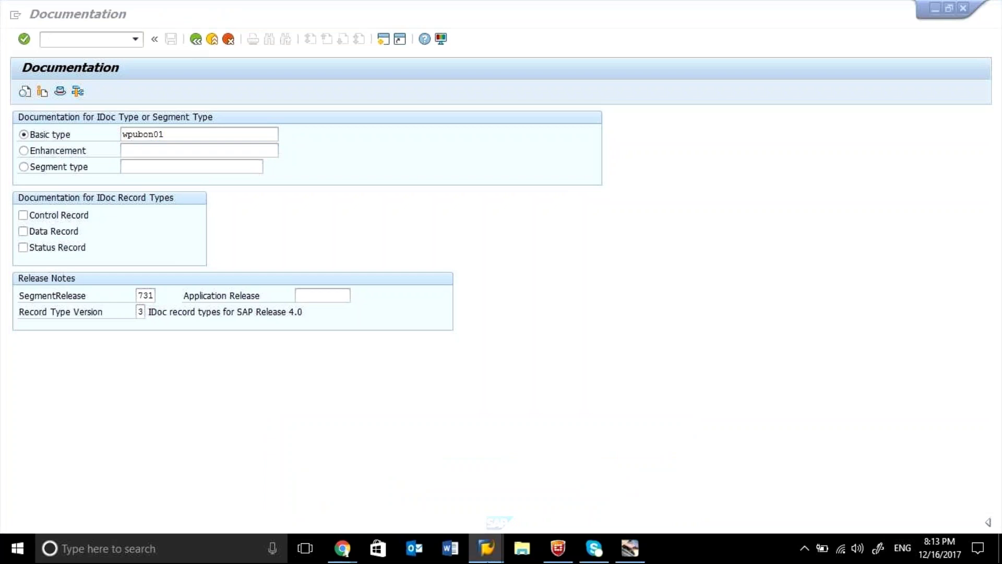
{"action": "left_click", "coordinate": [481, 510]}
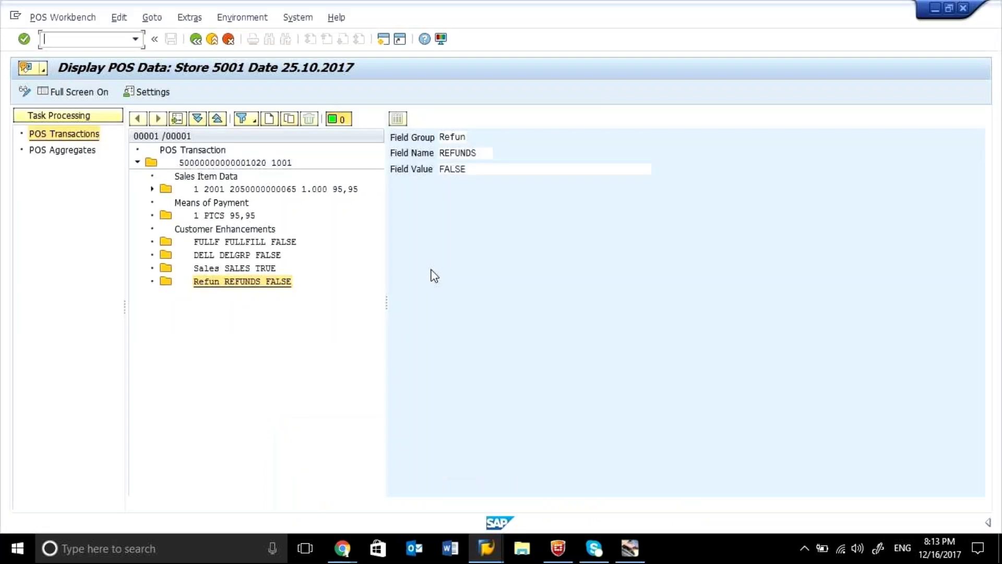
{"action": "left_click", "coordinate": [383, 40]}
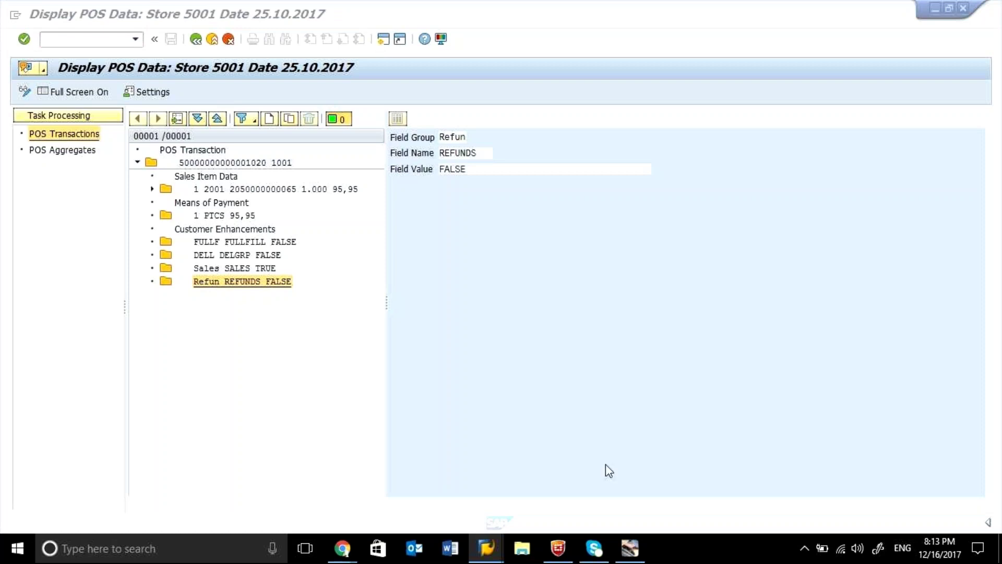
{"action": "mouse_move", "coordinate": [342, 548]}
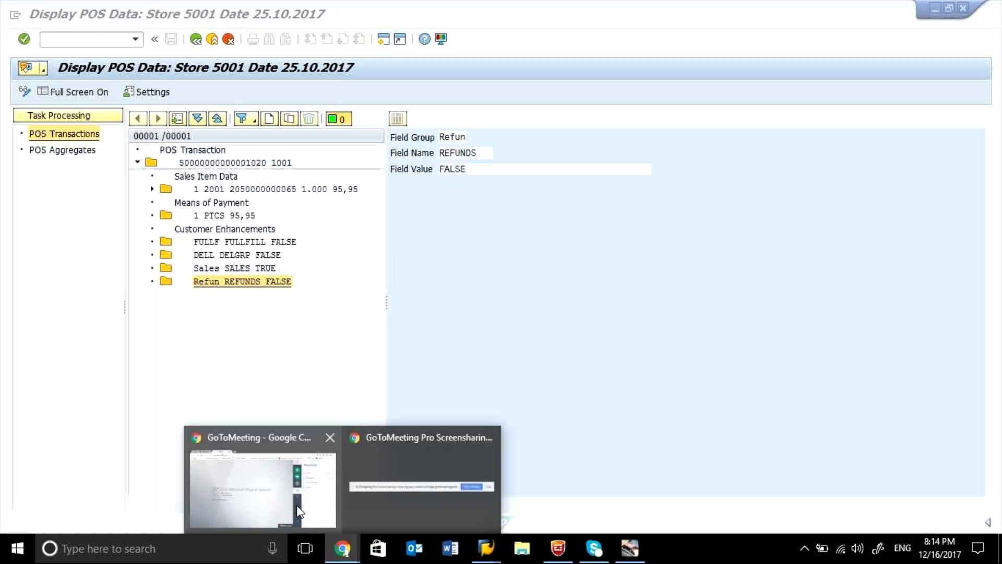
{"action": "left_click", "coordinate": [299, 512]}
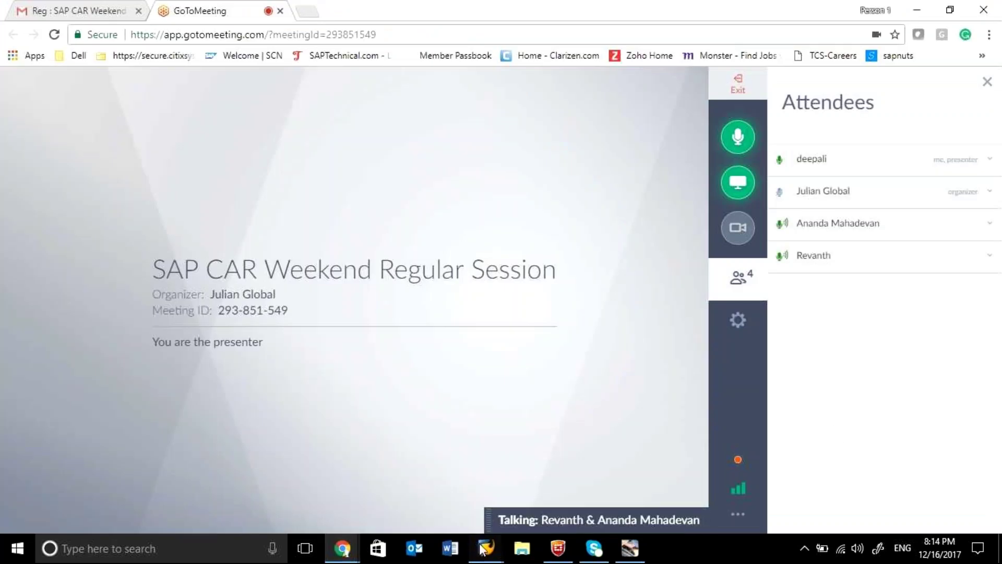
{"action": "mouse_move", "coordinate": [486, 550]}
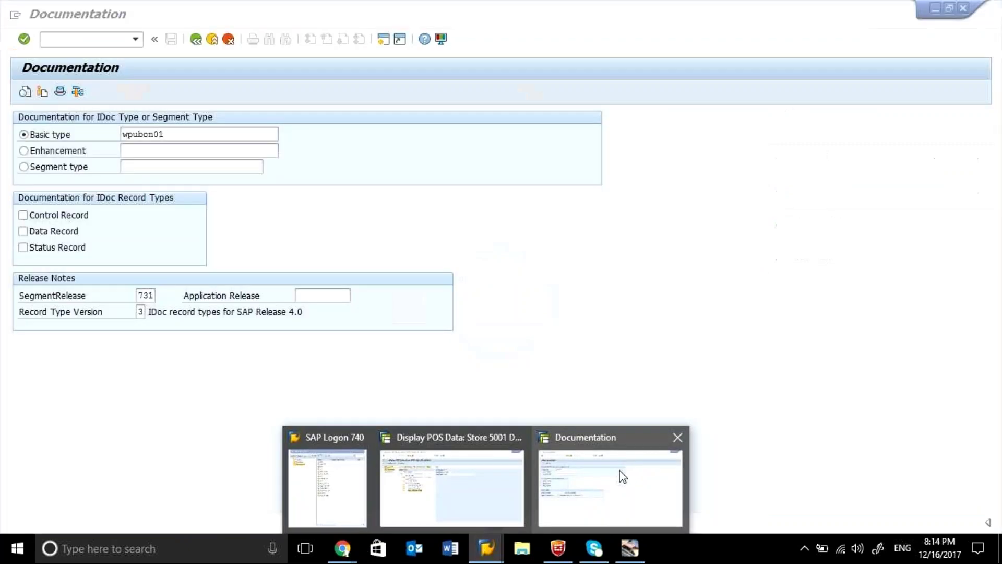
{"action": "left_click", "coordinate": [617, 475]}
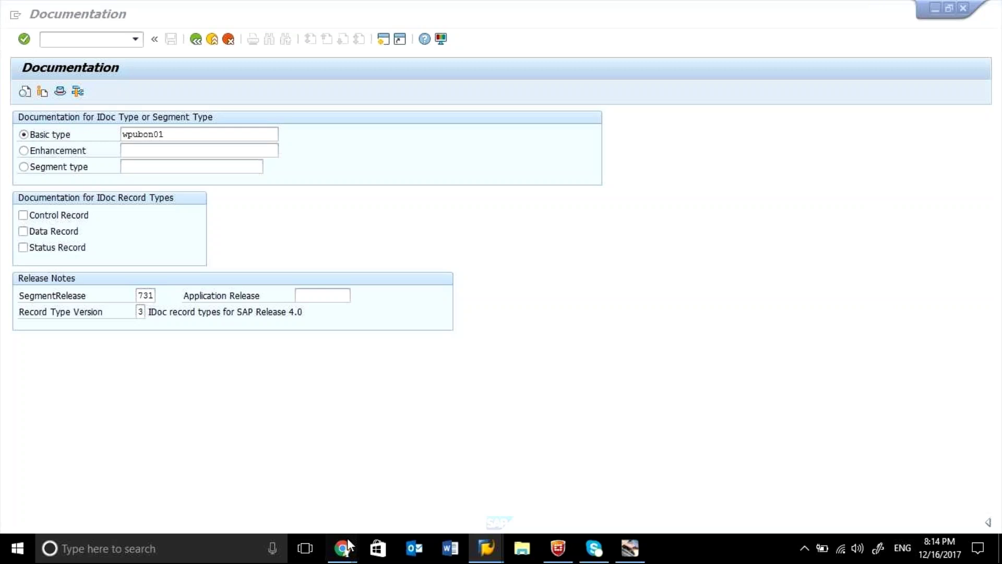
{"action": "mouse_move", "coordinate": [347, 538]}
{"action": "left_click", "coordinate": [281, 506]}
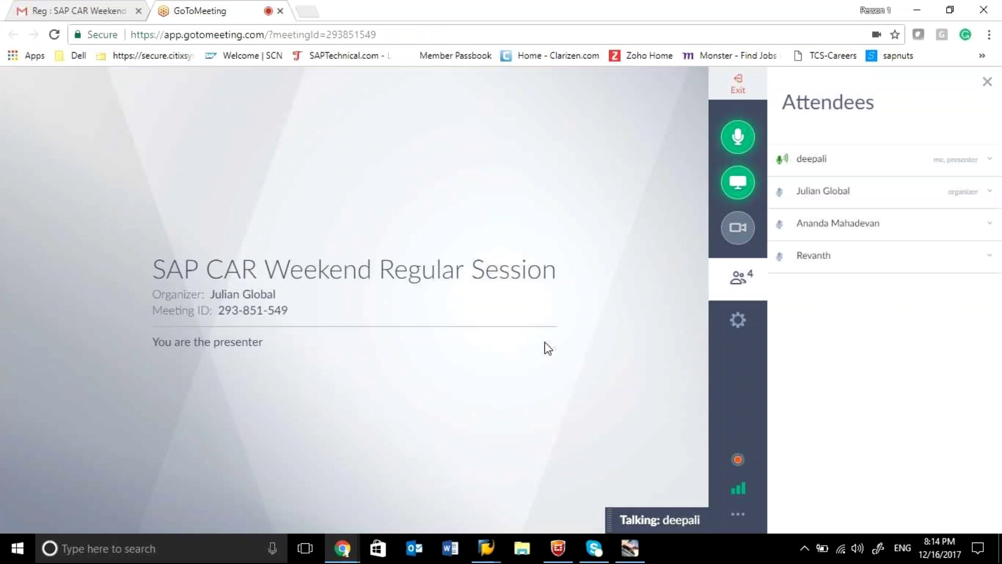
{"action": "mouse_move", "coordinate": [485, 548]}
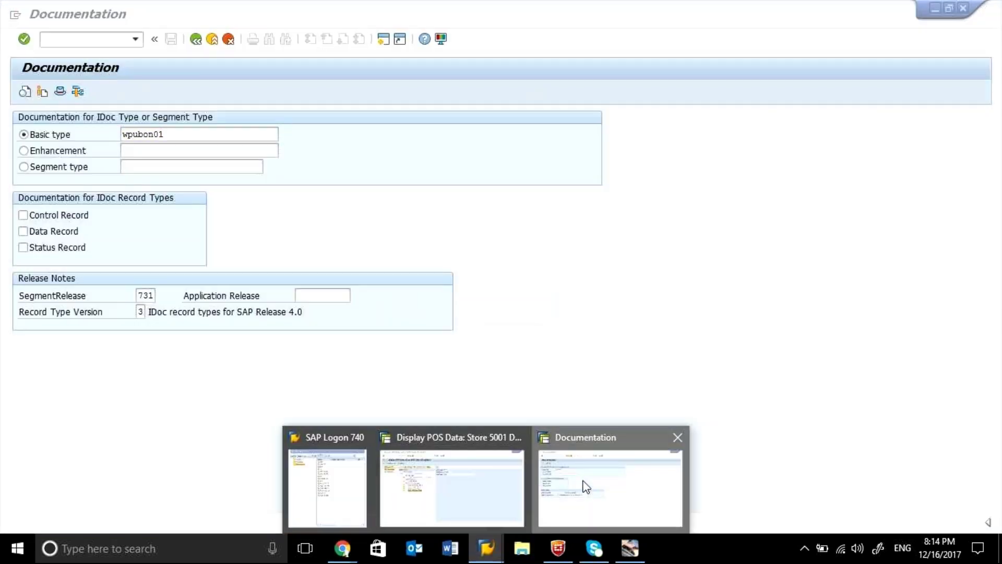
{"action": "left_click", "coordinate": [582, 484]}
{"action": "left_click", "coordinate": [197, 41]}
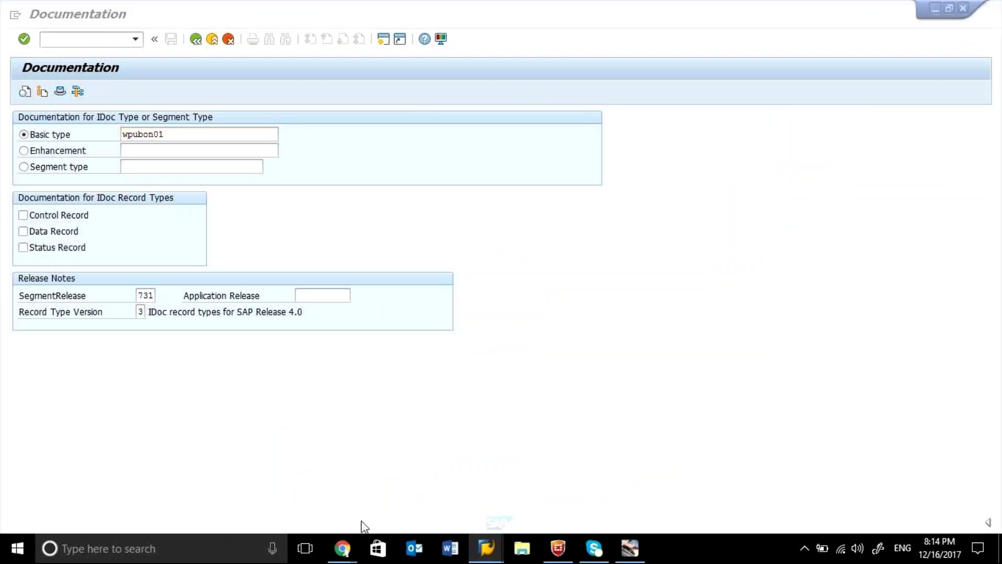
{"action": "mouse_move", "coordinate": [349, 541]}
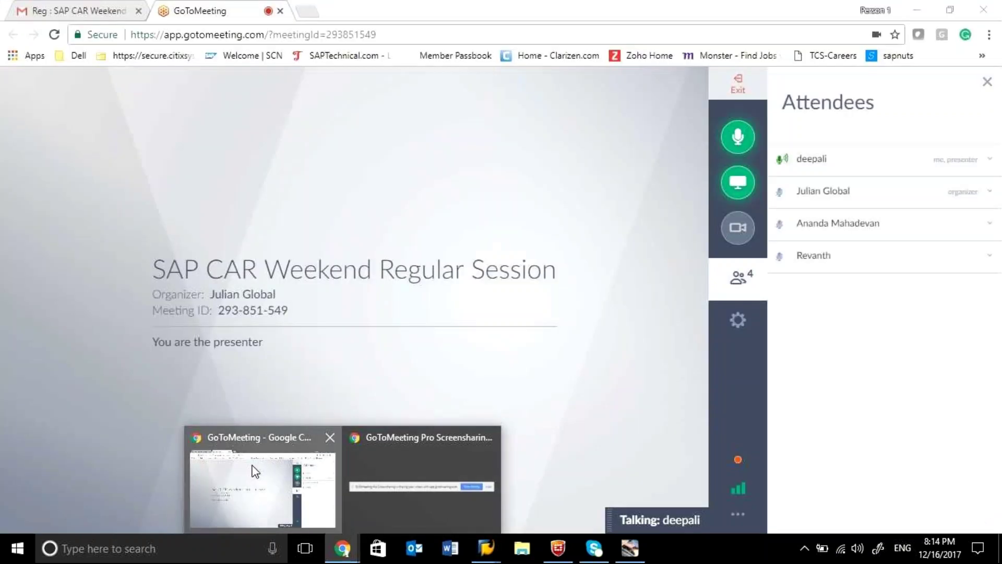
{"action": "left_click", "coordinate": [255, 472]}
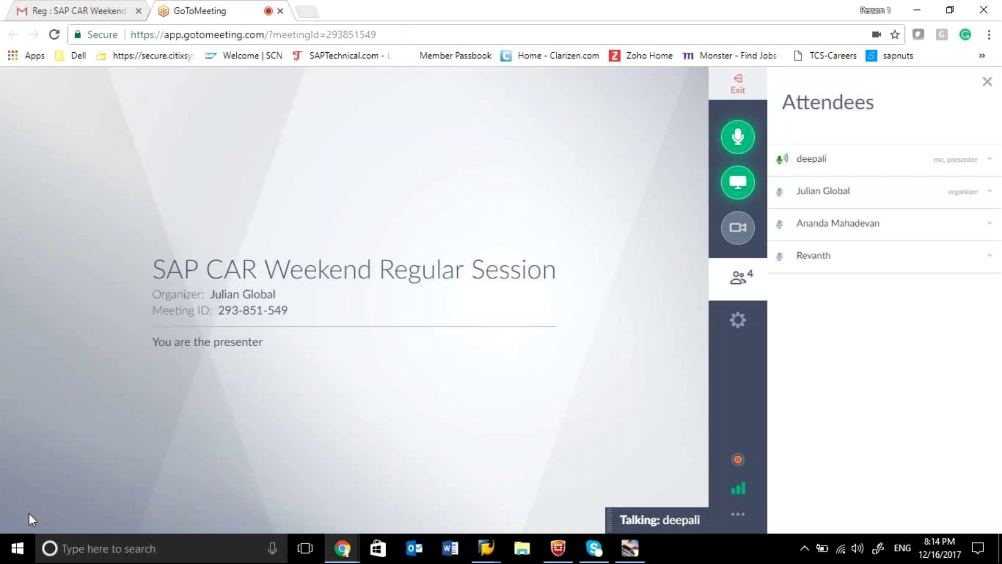
{"action": "left_click", "coordinate": [17, 548]}
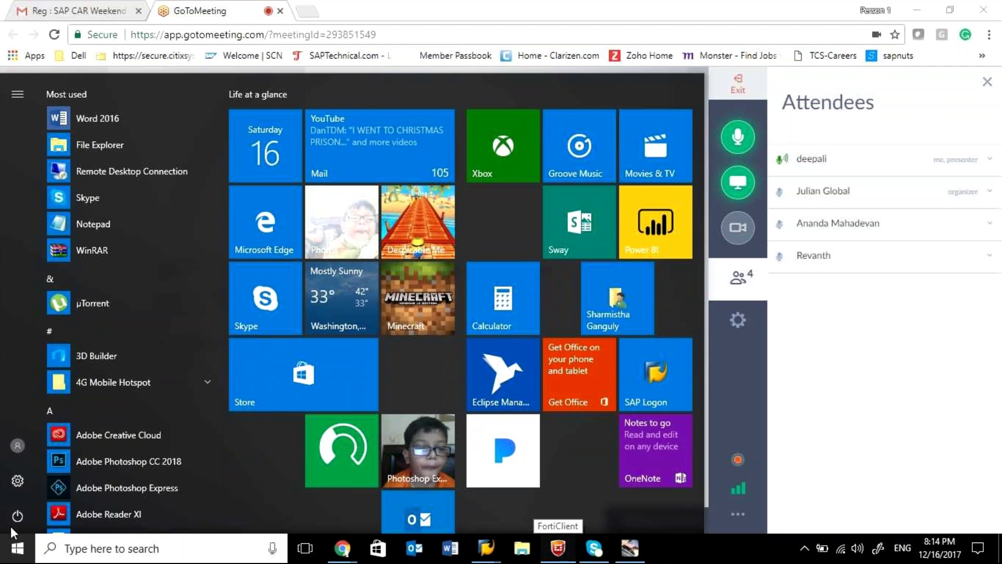
{"action": "left_click", "coordinate": [22, 552]}
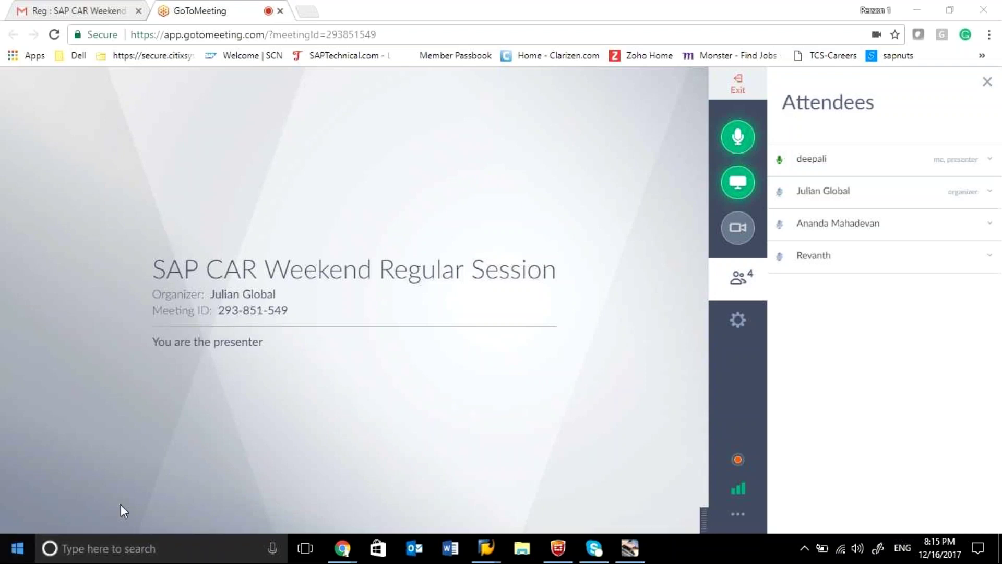
{"action": "left_click", "coordinate": [20, 553]}
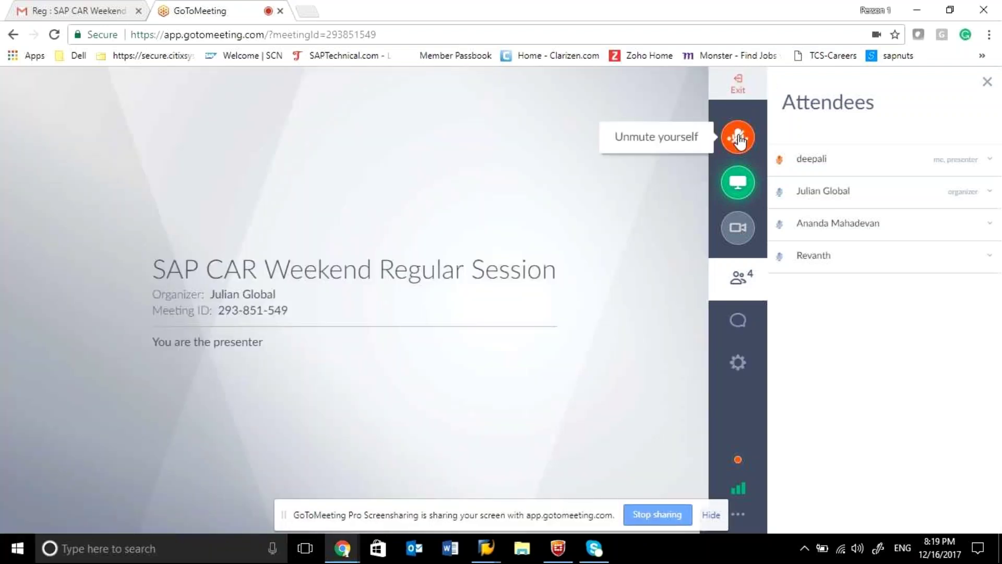
- Unmute the microphone in the GoToMeeting session and hide the screen-sharing notice
{"action": "left_click", "coordinate": [737, 137]}
{"action": "left_click", "coordinate": [711, 515]}
- Switch to SAP Easy Access, start the POS Workbench with /n/posdw/mon0, and open an additional session
{"action": "mouse_move", "coordinate": [487, 548]}
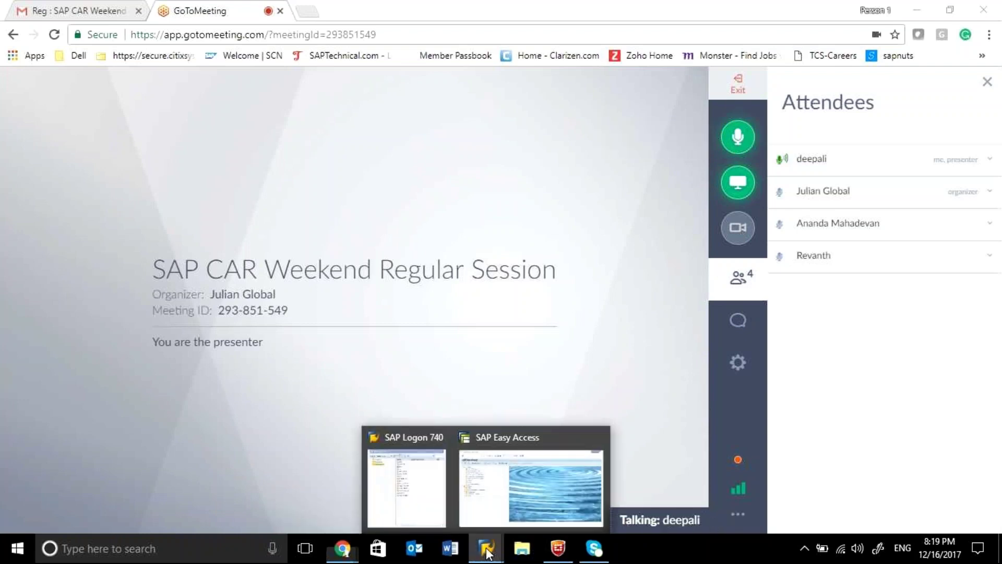
{"action": "left_click", "coordinate": [511, 513]}
{"action": "type", "text": "/n/posdw/mon0"}
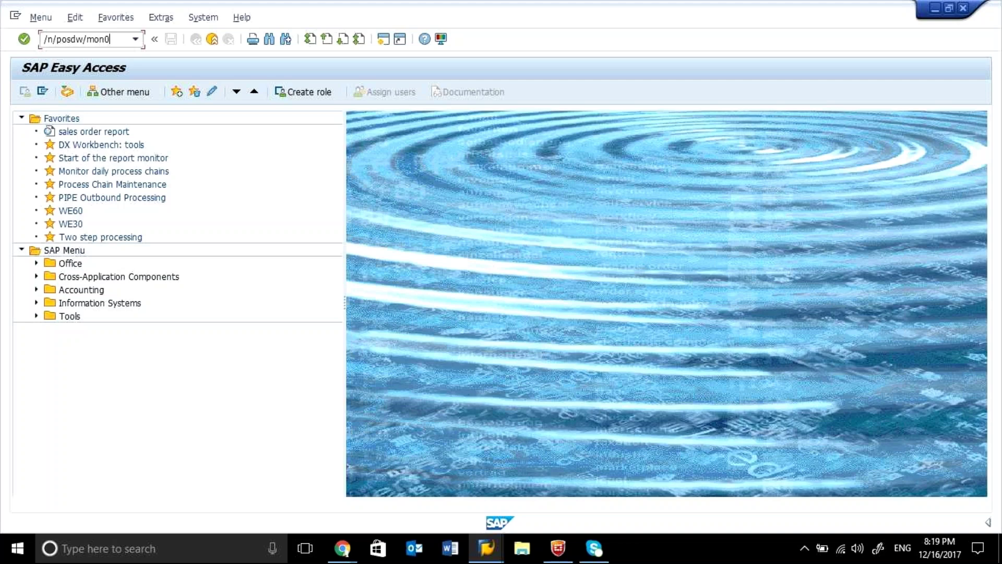
{"action": "key", "text": "Return"}
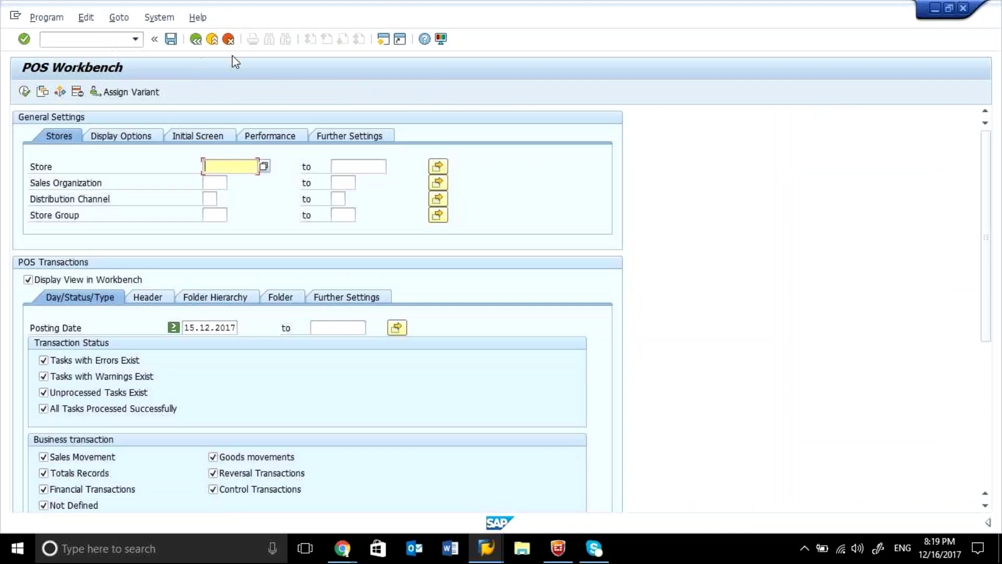
{"action": "left_click", "coordinate": [383, 39]}
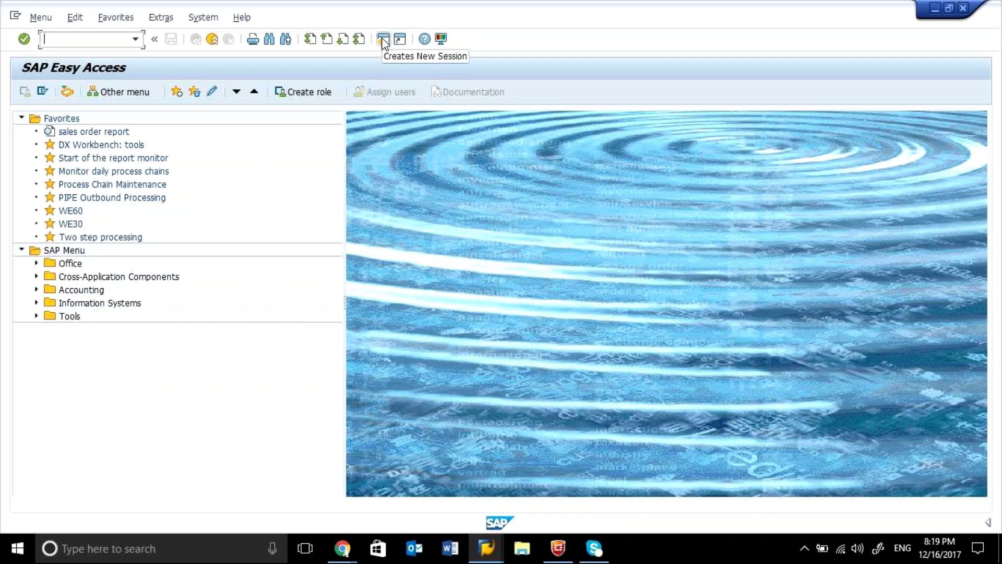
- In the POS Workbench session, change the posting date's selection option to cover dates before 15.12.2017 and run the selection
{"action": "left_click", "coordinate": [486, 548]}
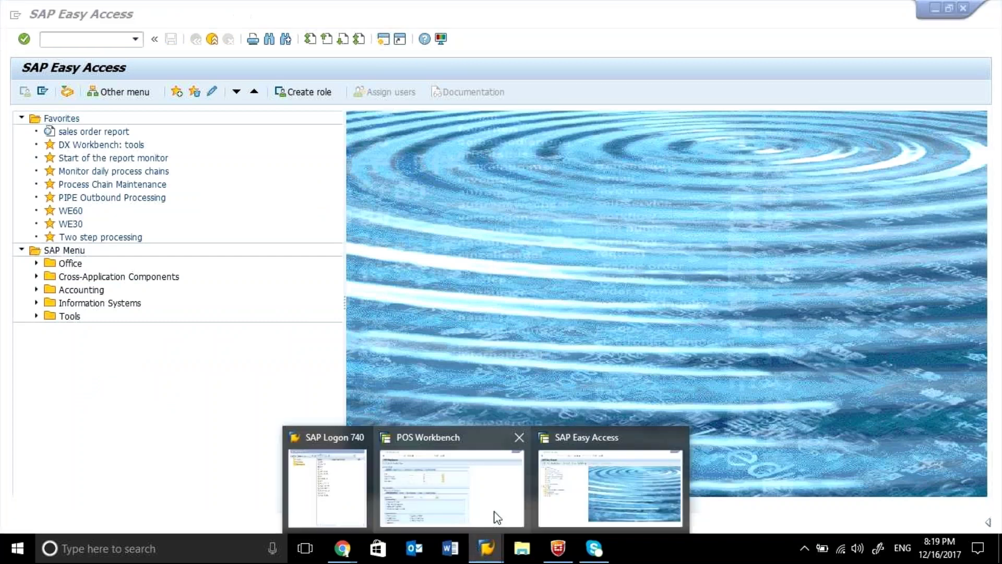
{"action": "left_click", "coordinate": [497, 509]}
{"action": "left_click", "coordinate": [187, 327]}
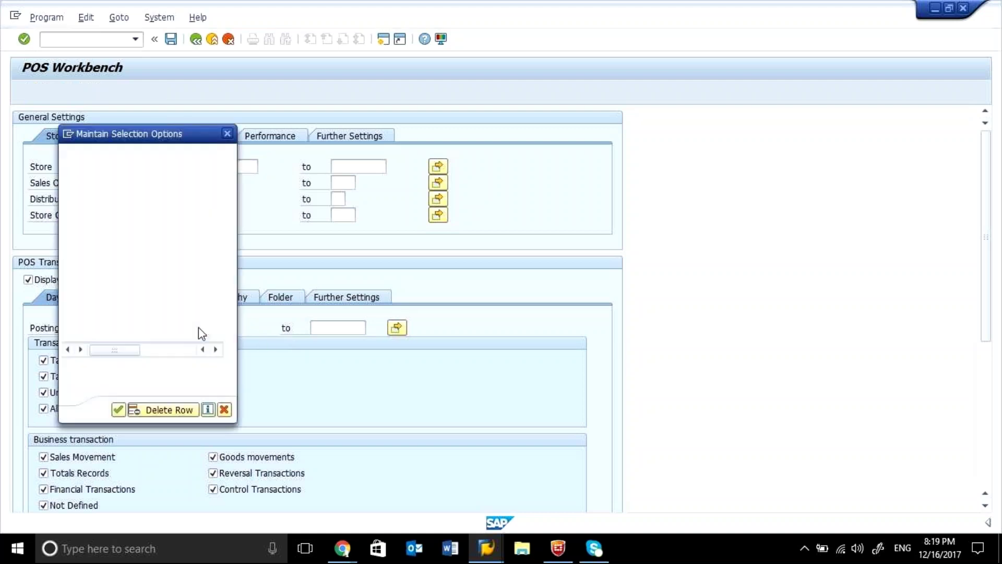
{"action": "double_click", "coordinate": [115, 214]}
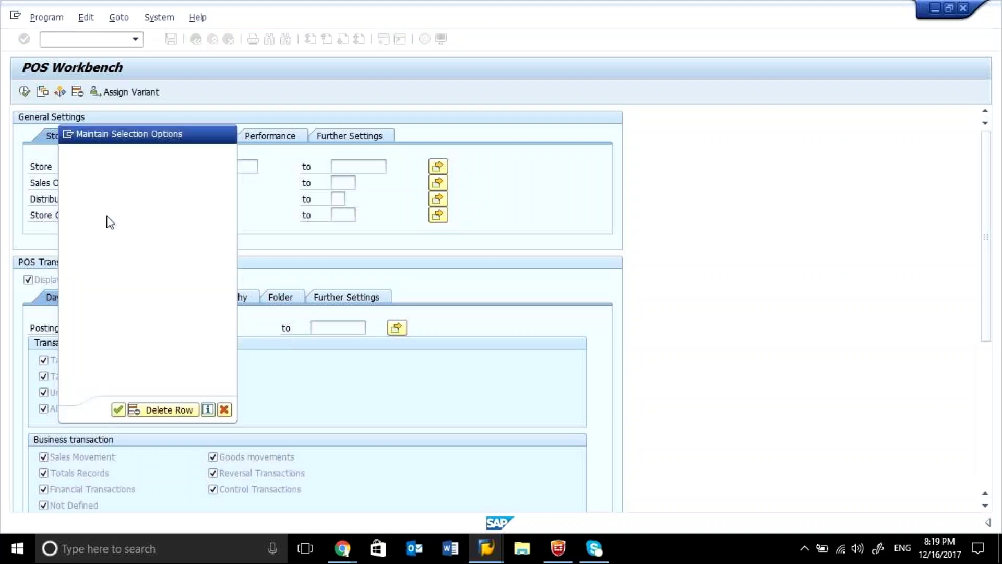
{"action": "left_click", "coordinate": [24, 93]}
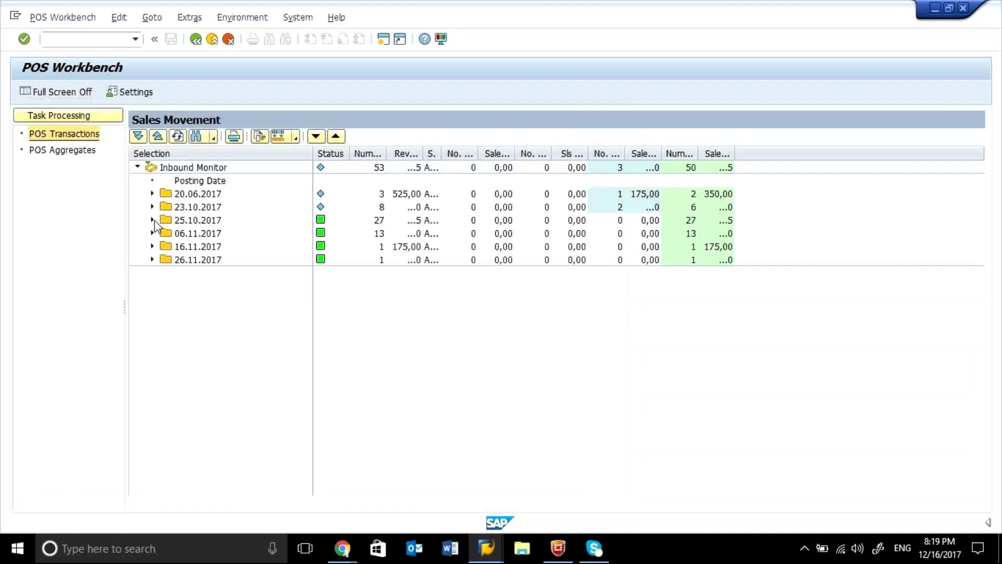
- Open the sales movements of store 5001 posted on 25.10.2017 and display the details of one transaction
{"action": "left_click", "coordinate": [152, 220]}
{"action": "left_click", "coordinate": [167, 246]}
{"action": "double_click", "coordinate": [225, 273]}
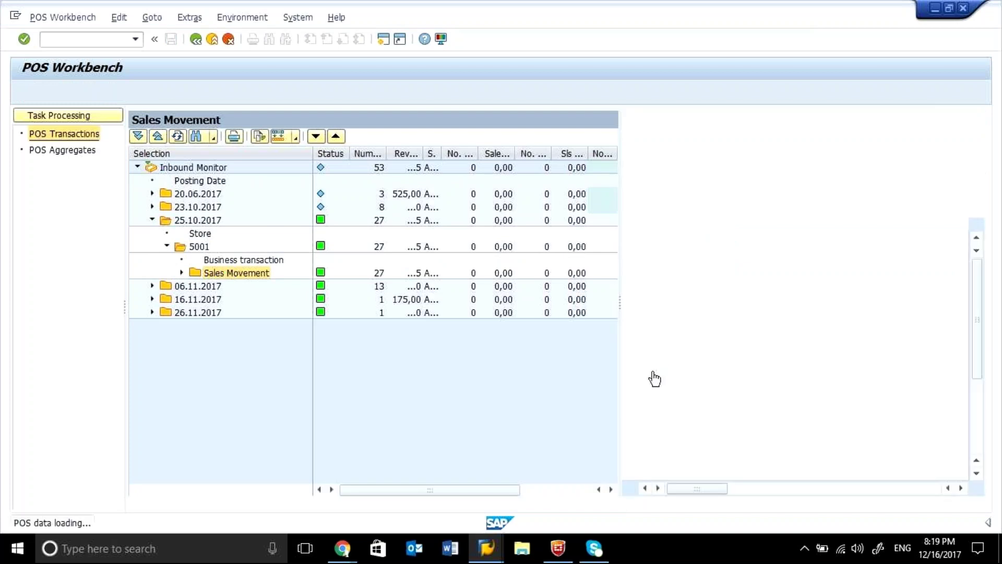
{"action": "double_click", "coordinate": [665, 241]}
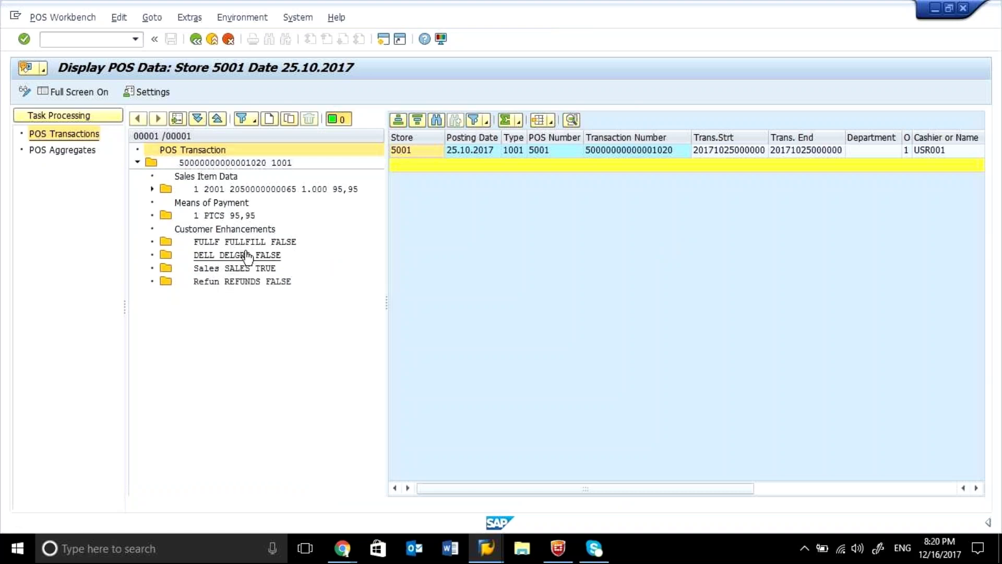
- Examine the transaction's customer enhancements FULLFILL, DELGRP, SALES and REFUNDS one after another
{"action": "left_click", "coordinate": [205, 242]}
{"action": "left_click", "coordinate": [205, 255]}
{"action": "left_click", "coordinate": [206, 268]}
{"action": "left_click", "coordinate": [212, 282]}
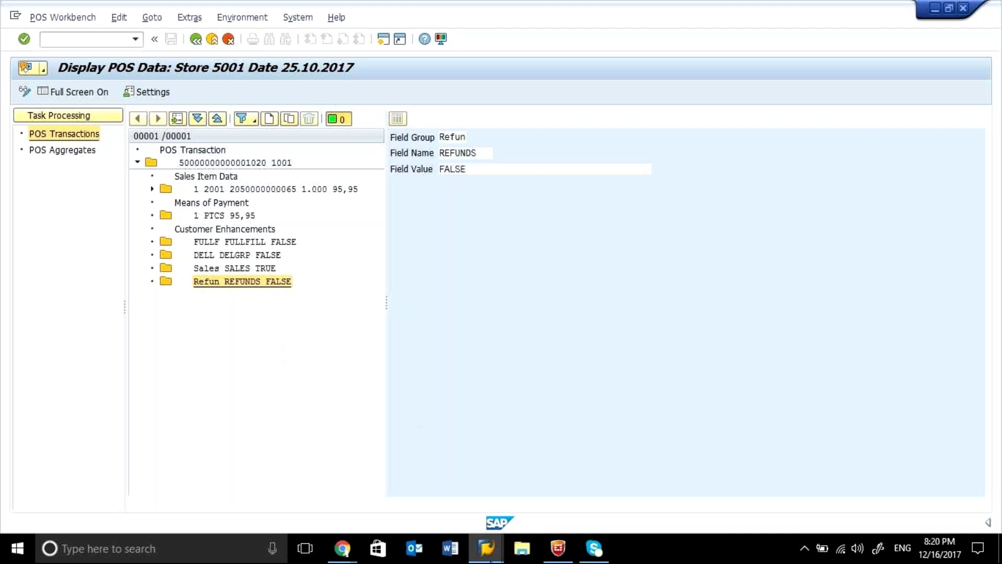
- Switch to the SAP Easy Access session and start the IDoc documentation transaction WE60
{"action": "left_click", "coordinate": [486, 548]}
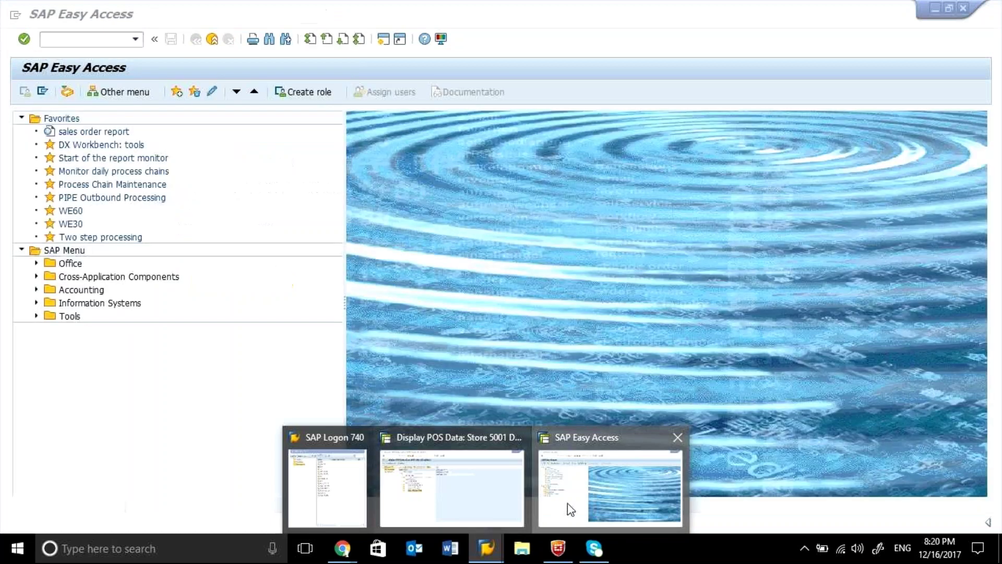
{"action": "left_click", "coordinate": [568, 504]}
{"action": "type", "text": "we60"}
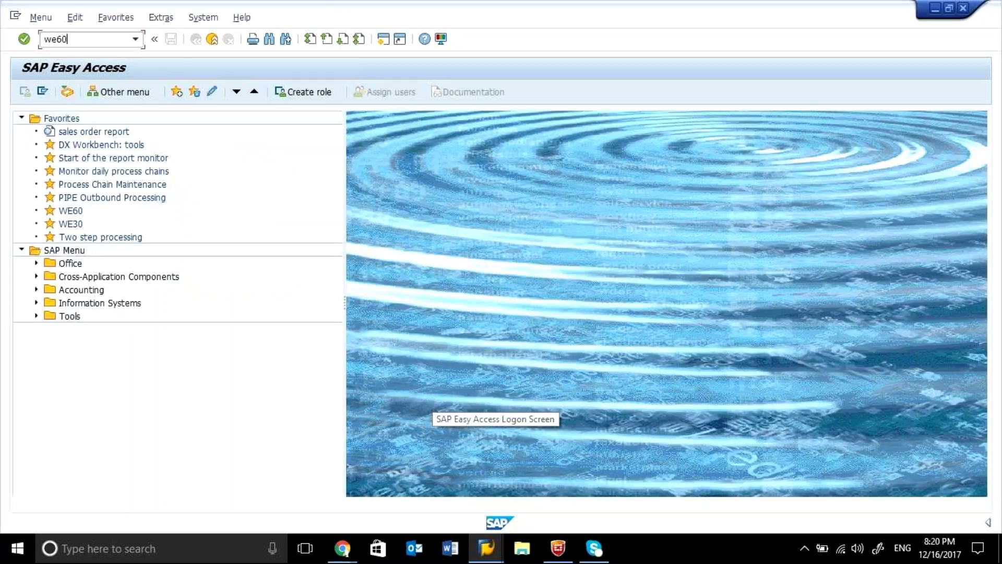
{"action": "key", "text": "Return"}
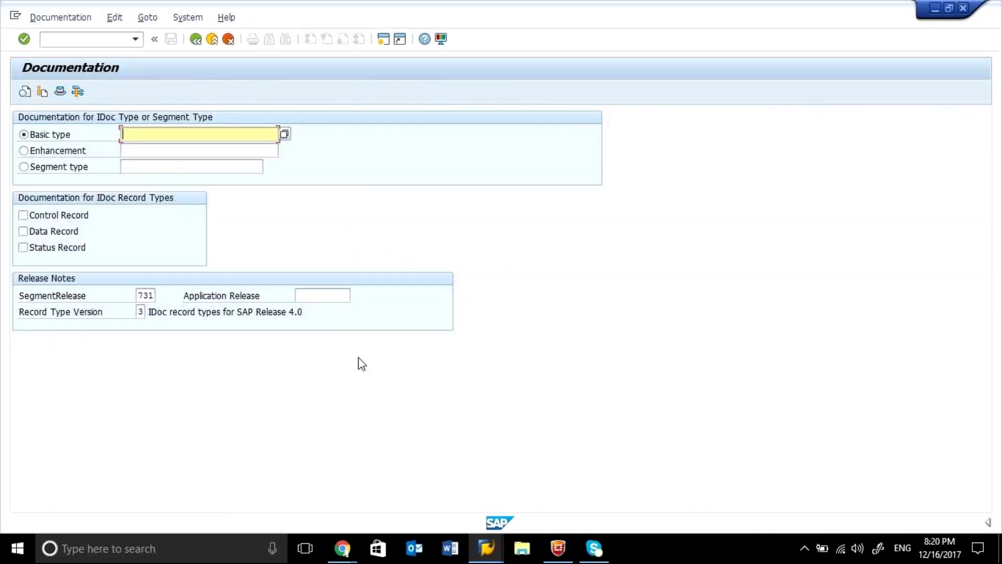
- Display the IDoc documentation for basic type WPUBON01
{"action": "key", "text": "BackSpace"}
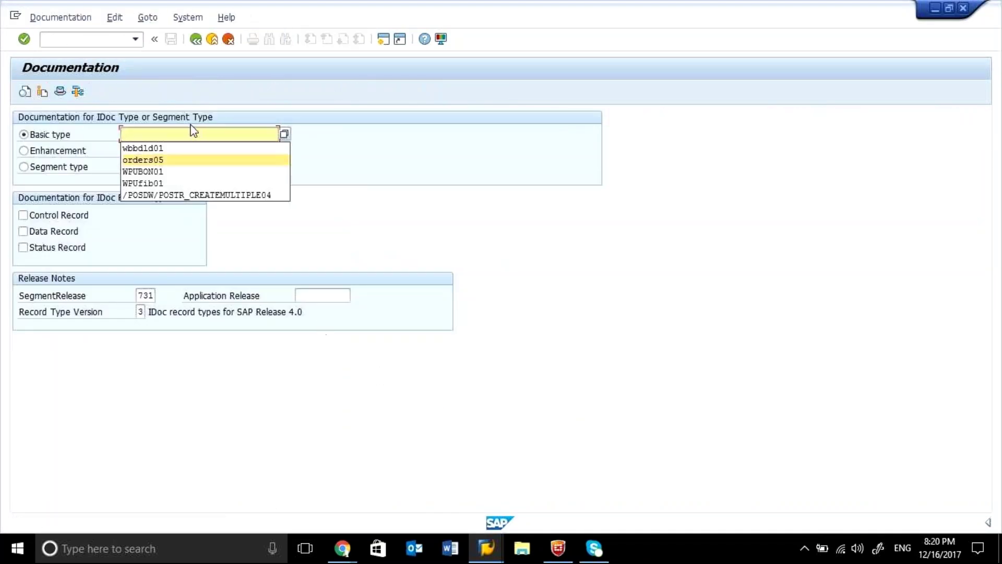
{"action": "left_click", "coordinate": [157, 171]}
{"action": "left_click", "coordinate": [26, 94]}
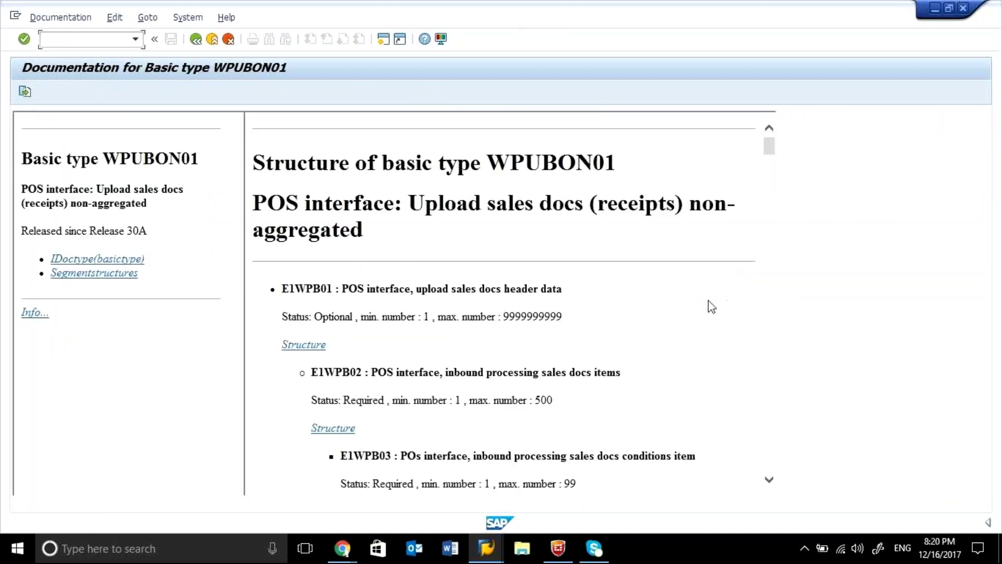
- Open the structure of segment E1WPB02 and look further down for the customer enhancements segment E1WXX01, highlighting its name
{"action": "left_click", "coordinate": [331, 428]}
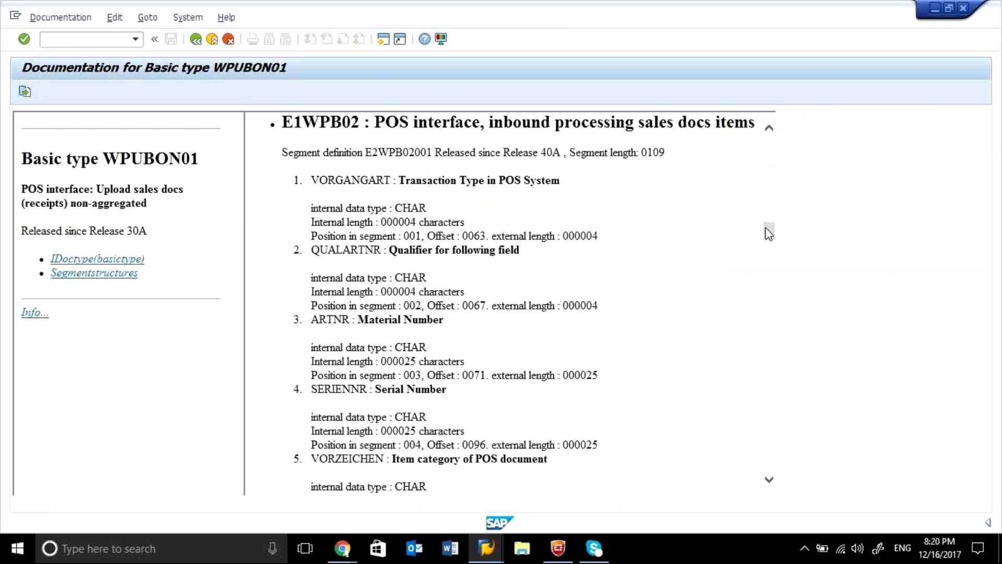
{"action": "left_click_drag", "start_coordinate": [769, 234], "coordinate": [770, 293]}
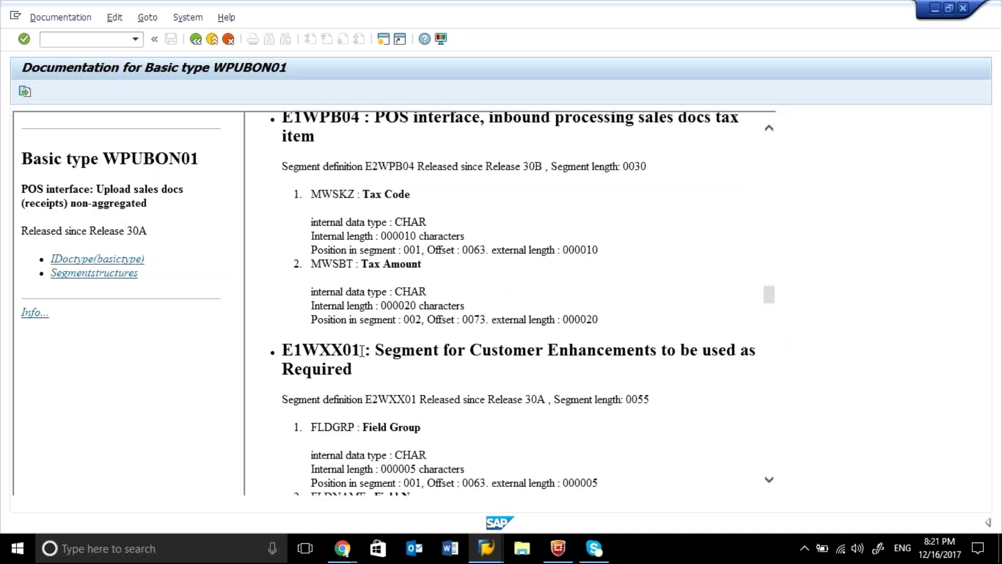
{"action": "left_click_drag", "start_coordinate": [357, 350], "coordinate": [283, 352]}
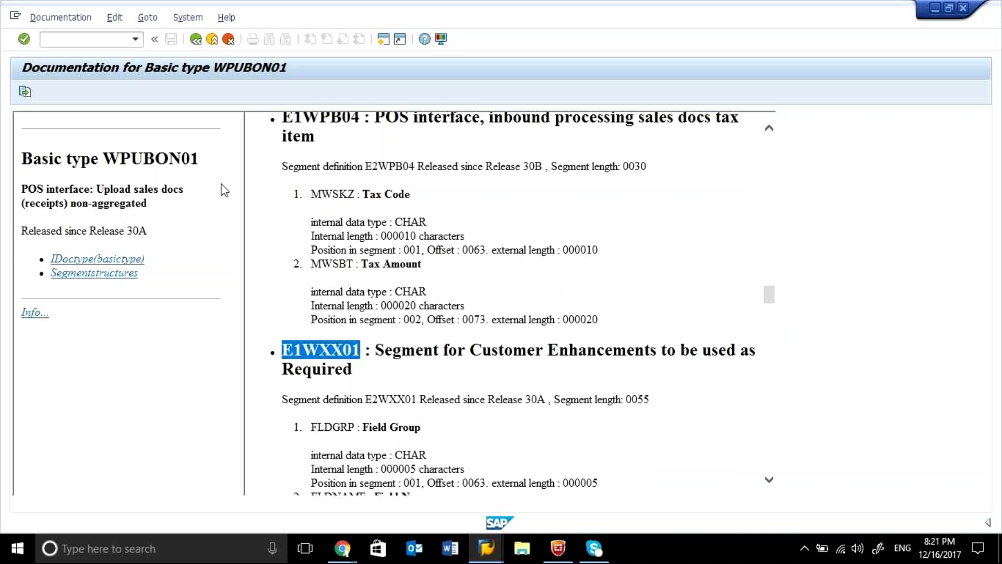
- Compare segment E1WXX01 with the REFUNDS enhancement in the POS Workbench session, and read the segment's field definitions in the documentation
{"action": "left_click", "coordinate": [486, 548]}
{"action": "left_click", "coordinate": [477, 506]}
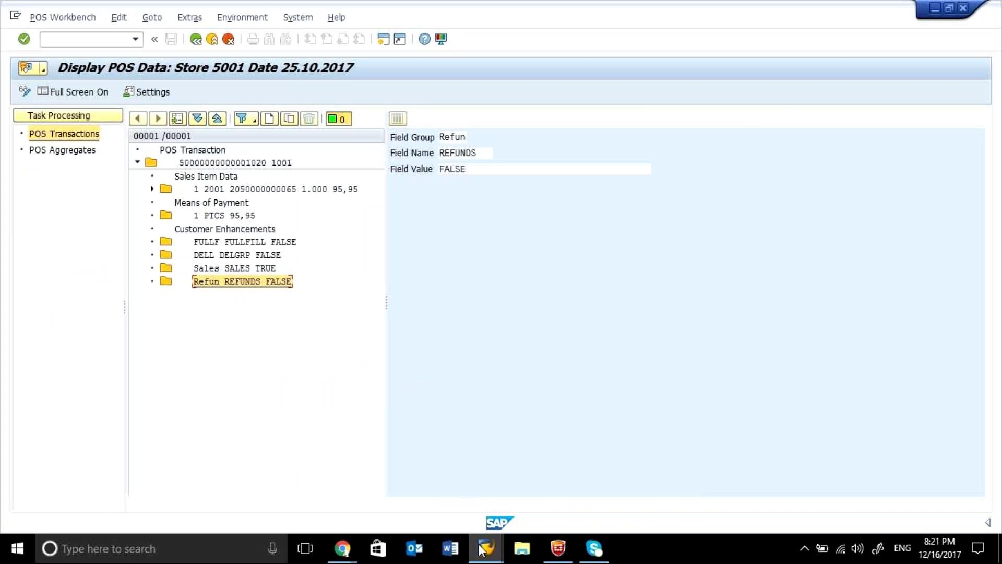
{"action": "mouse_move", "coordinate": [481, 550]}
{"action": "left_click", "coordinate": [607, 460]}
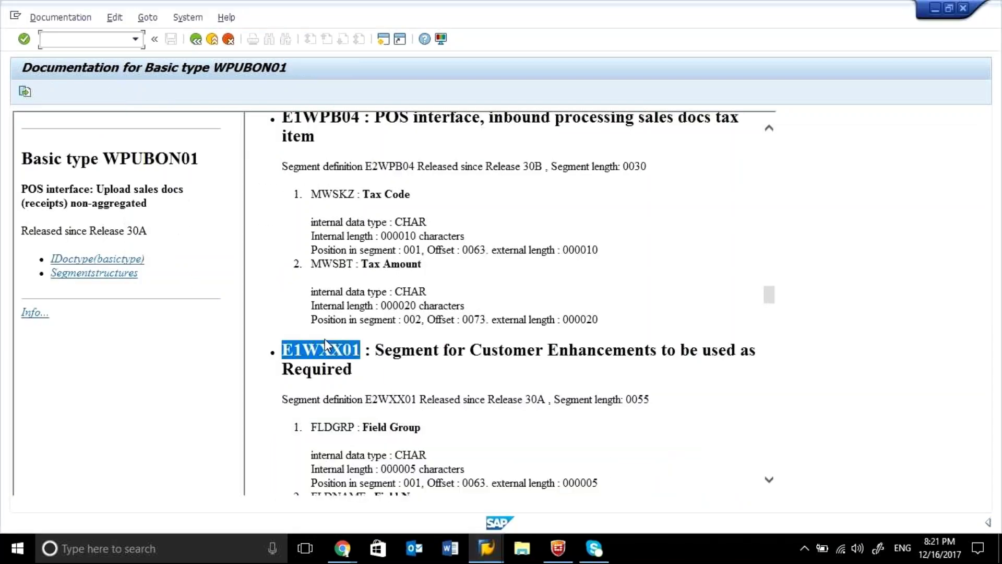
{"action": "left_click", "coordinate": [365, 383]}
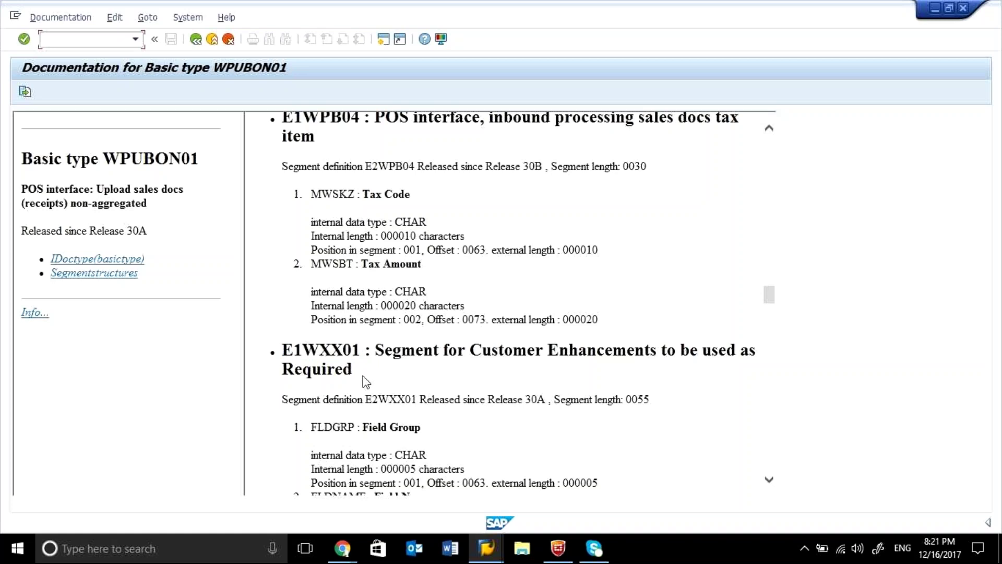
{"action": "left_click", "coordinate": [768, 478]}
{"action": "left_click_drag", "start_coordinate": [768, 478], "coordinate": [768, 478]}
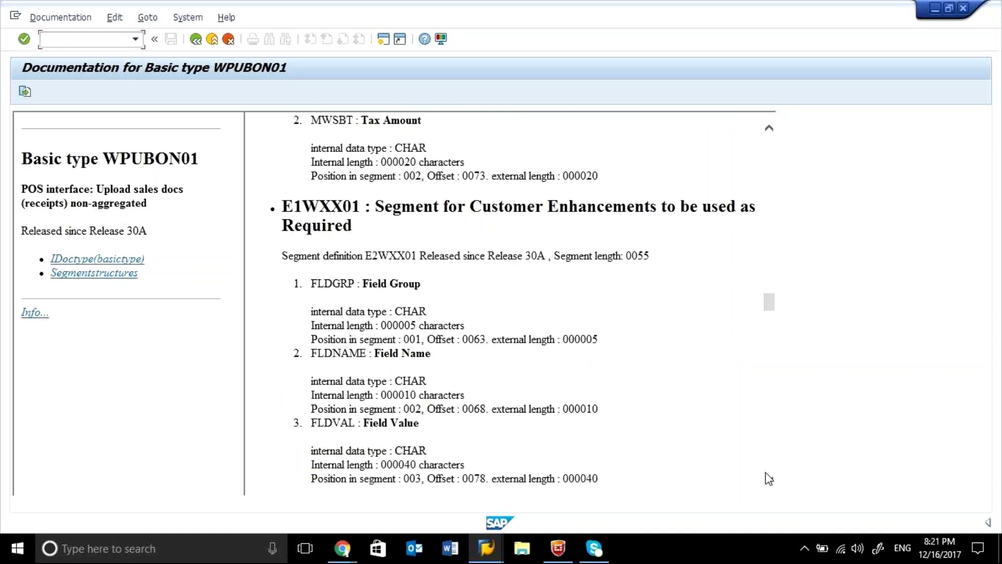
- Switch to the POS Workbench session and examine the transaction's means of payment and sales item data
{"action": "left_click", "coordinate": [503, 544]}
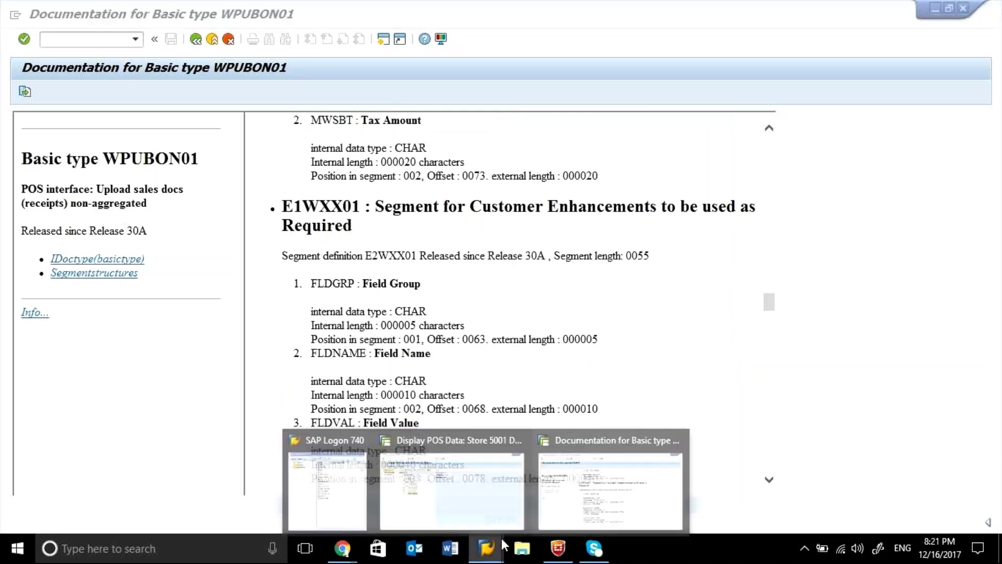
{"action": "mouse_move", "coordinate": [502, 499]}
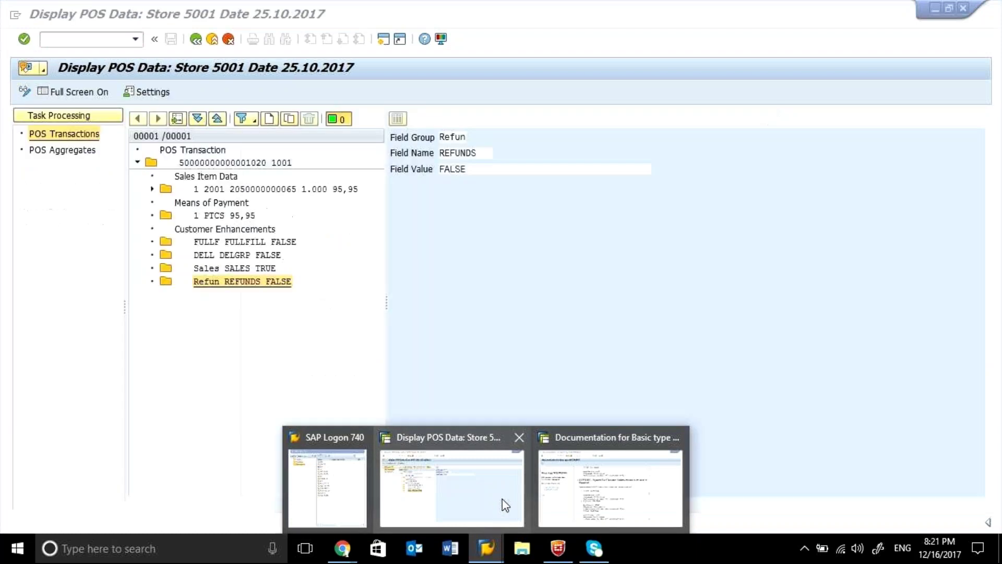
{"action": "mouse_move", "coordinate": [565, 500]}
{"action": "left_click", "coordinate": [521, 488]}
{"action": "left_click", "coordinate": [225, 216]}
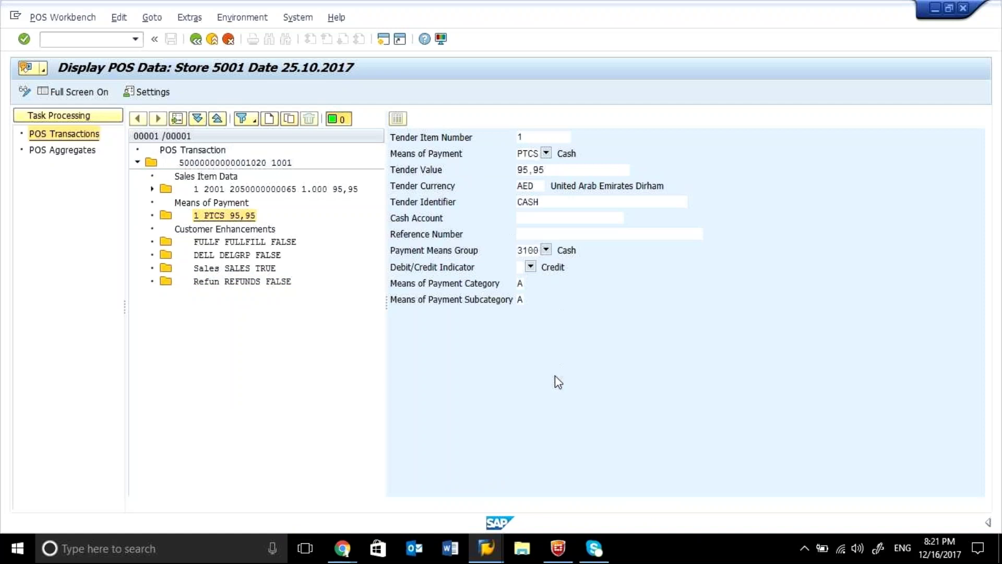
{"action": "left_click", "coordinate": [244, 192]}
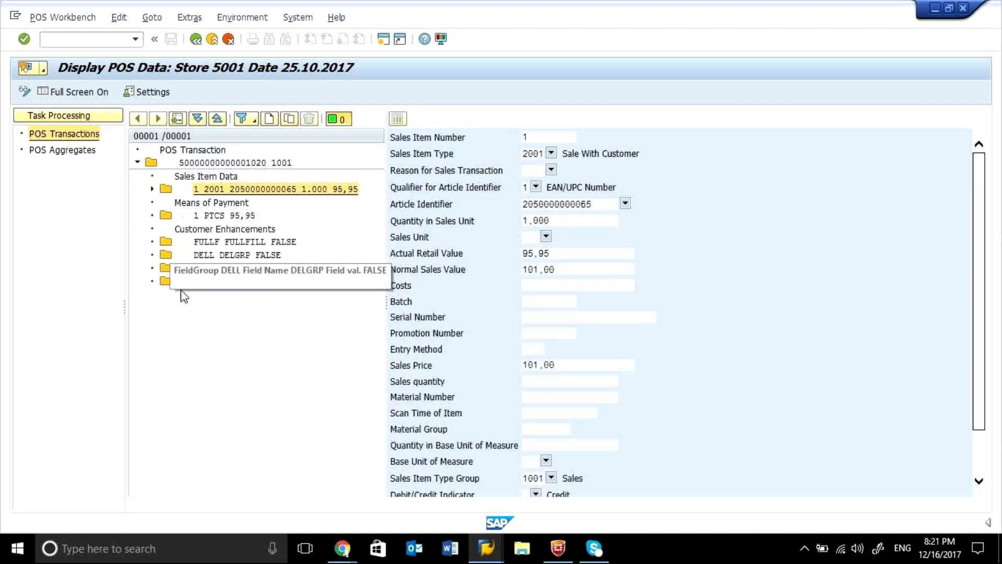
- Show the header data of the POS transaction and highlight its transaction number
{"action": "left_click", "coordinate": [254, 166]}
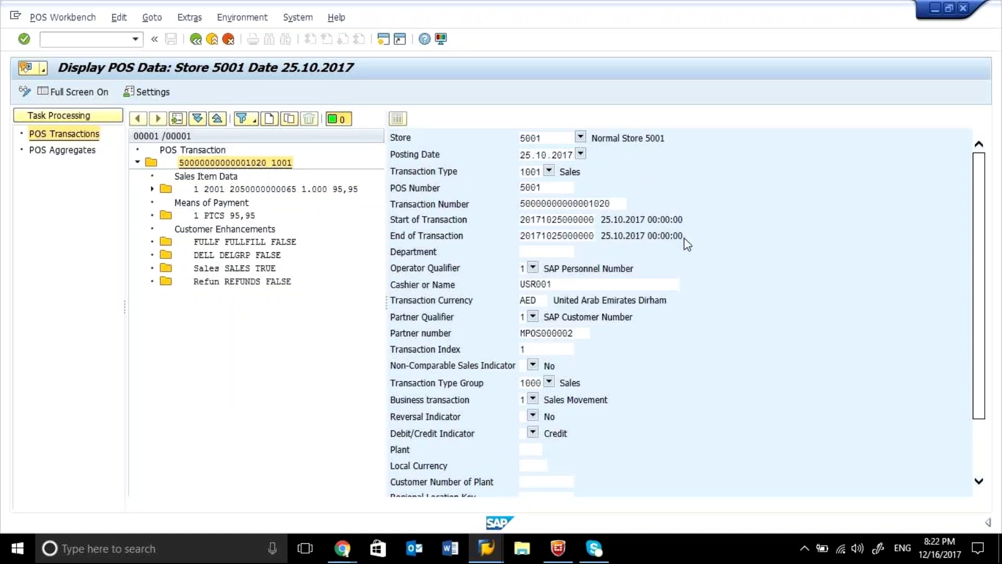
{"action": "left_click_drag", "start_coordinate": [611, 203], "coordinate": [518, 205]}
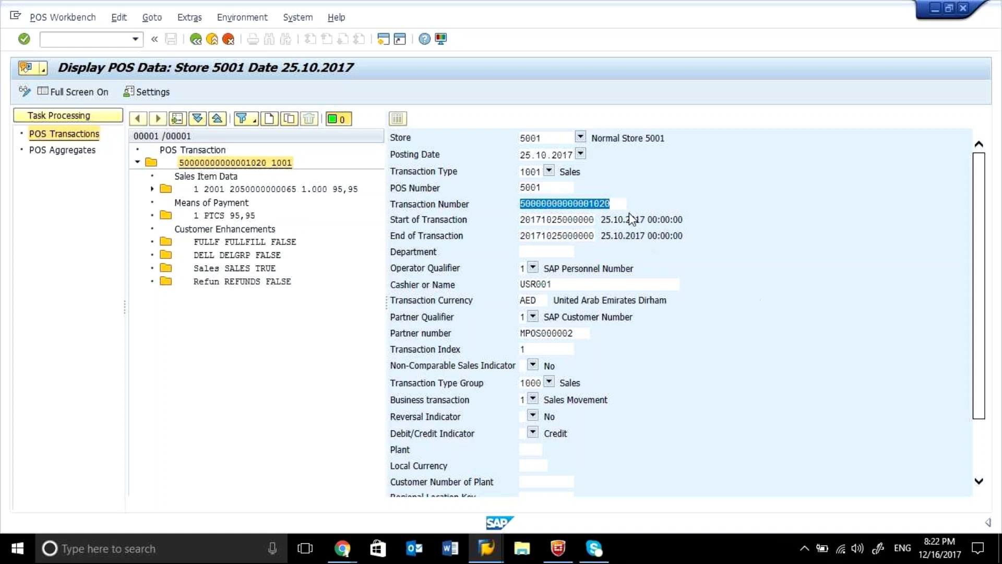
{"action": "left_click_drag", "start_coordinate": [612, 203], "coordinate": [522, 204]}
{"action": "left_click", "coordinate": [522, 203]}
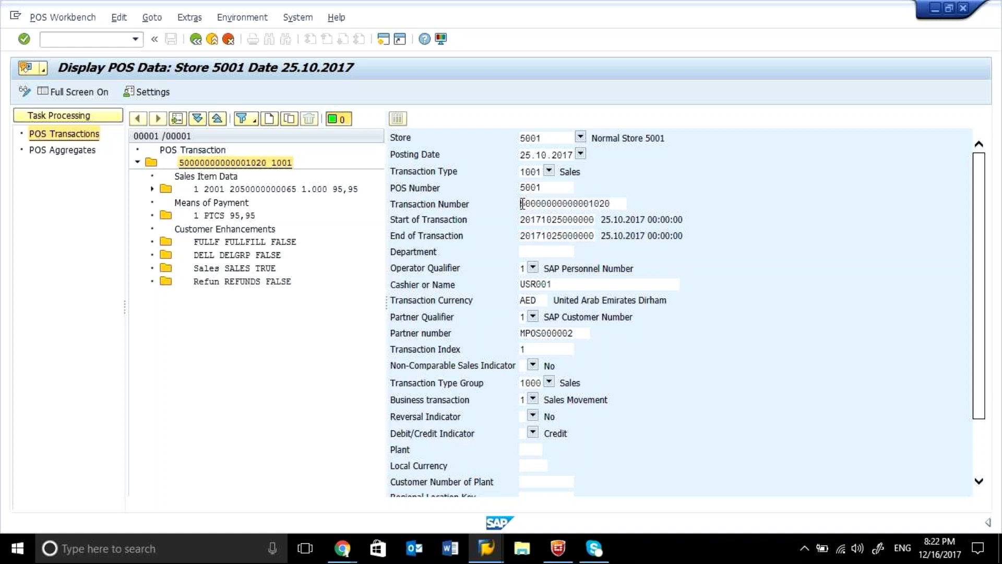
{"action": "mouse_move", "coordinate": [522, 204]}
{"action": "left_mouse_down"}
{"action": "mouse_move", "coordinate": [616, 207]}
{"action": "mouse_move", "coordinate": [506, 207]}
{"action": "left_mouse_up"}
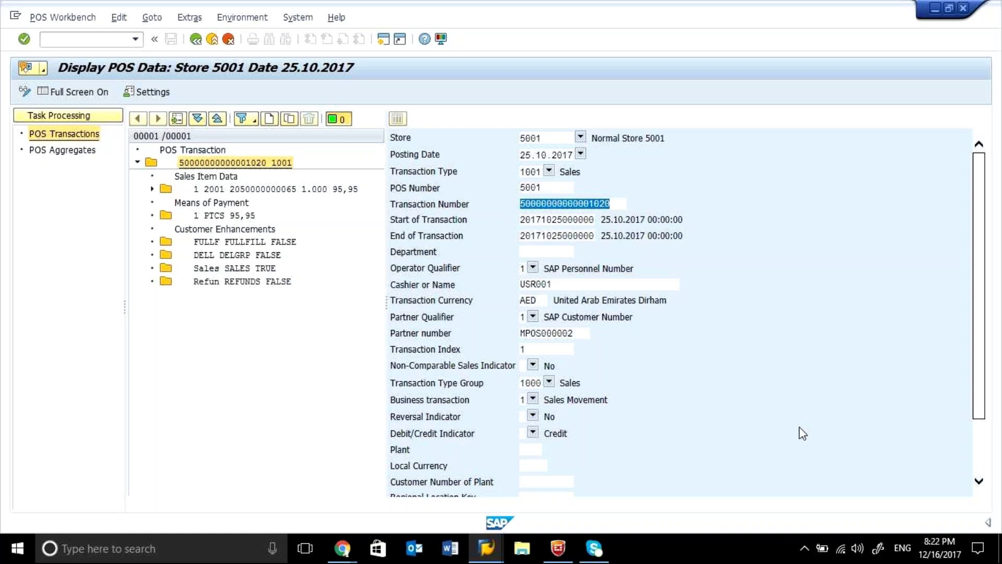
- Return to the sales movement overview of store 5001 and look through its list of transactions
{"action": "left_click", "coordinate": [196, 39]}
{"action": "left_click_drag", "start_coordinate": [974, 349], "coordinate": [975, 420]}
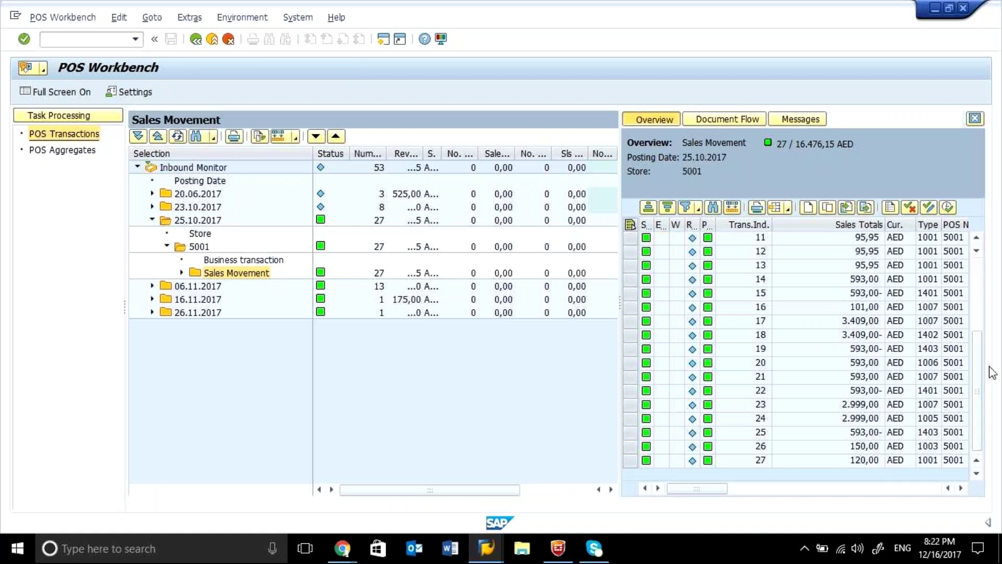
{"action": "left_click_drag", "start_coordinate": [977, 363], "coordinate": [982, 291]}
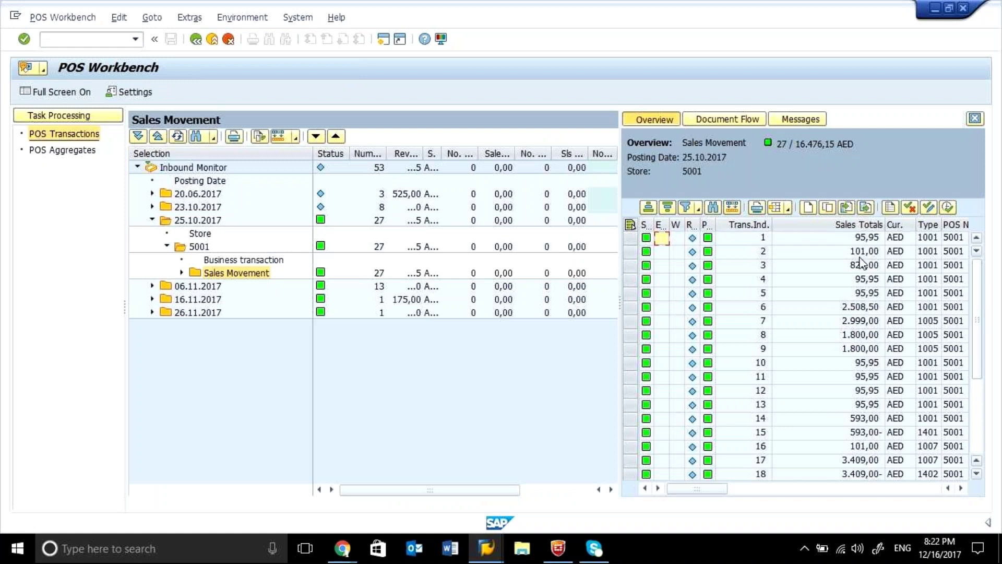
- Reopen the transaction with index 1, highlight the transaction number in its header data, and return to the overview
{"action": "double_click", "coordinate": [667, 242]}
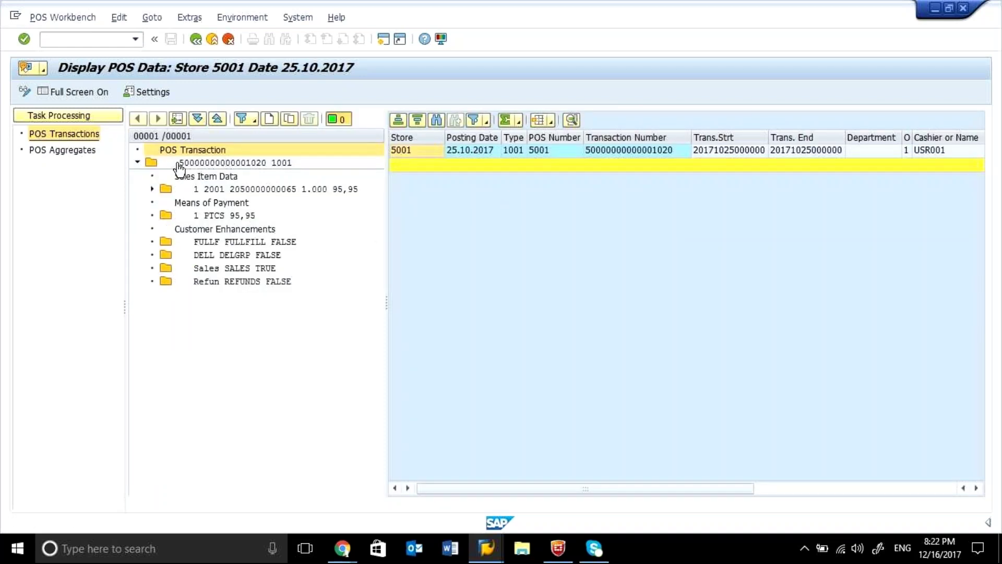
{"action": "left_click", "coordinate": [178, 164]}
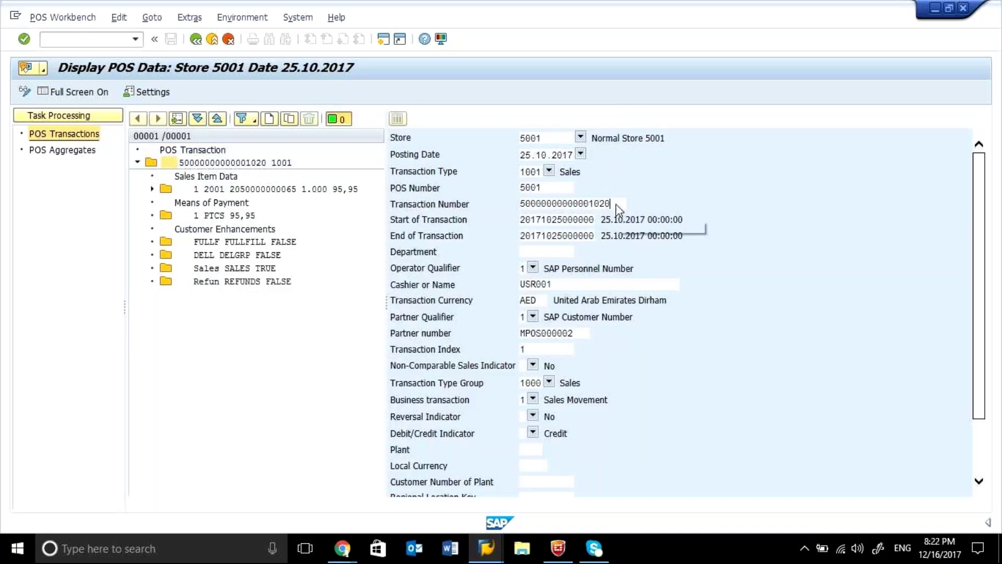
{"action": "left_click_drag", "start_coordinate": [608, 204], "coordinate": [513, 204]}
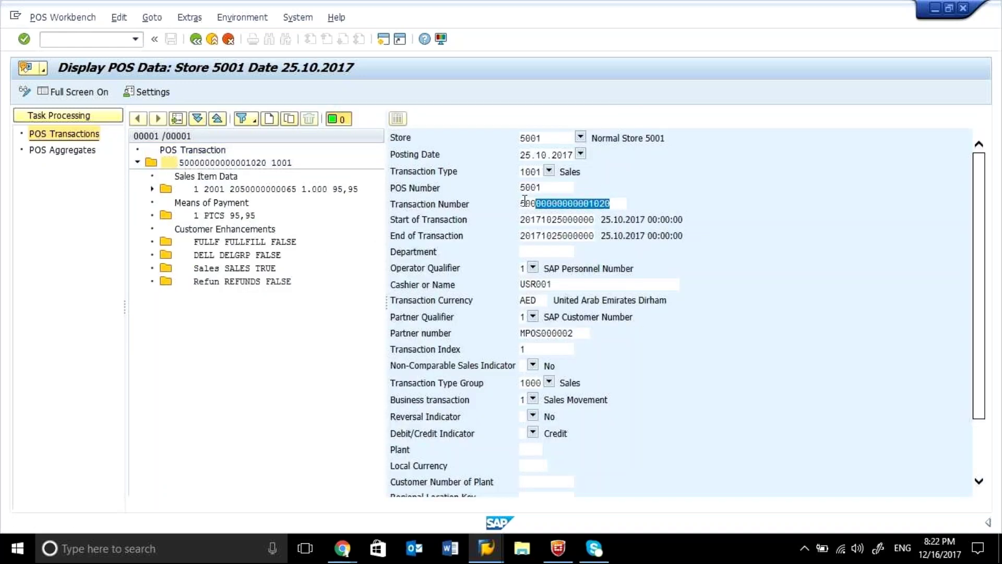
{"action": "left_click", "coordinate": [196, 40]}
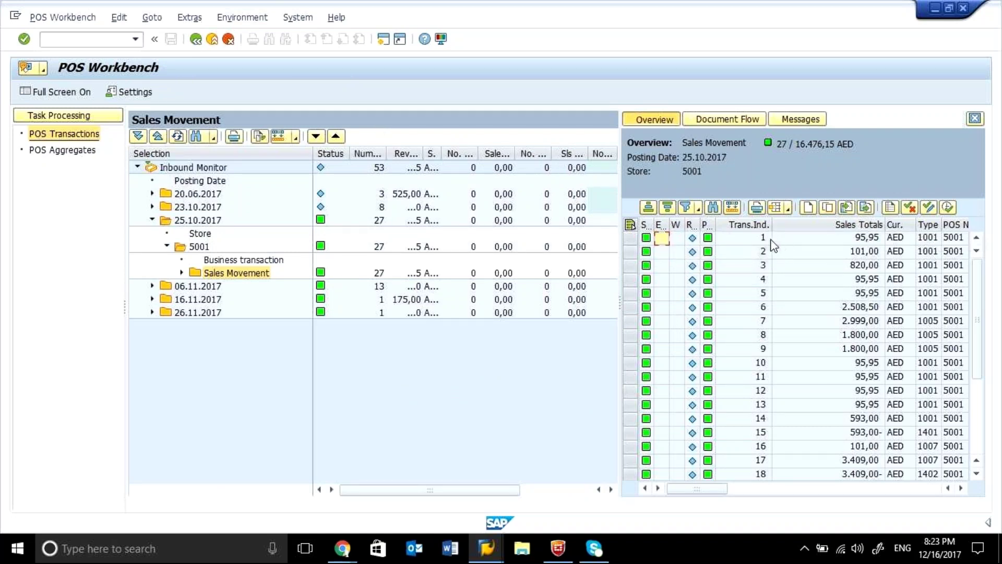
- Check the task status overview of the transaction with index 1, going through its WPUTAB and WPUUMS tasks
{"action": "left_click", "coordinate": [646, 238]}
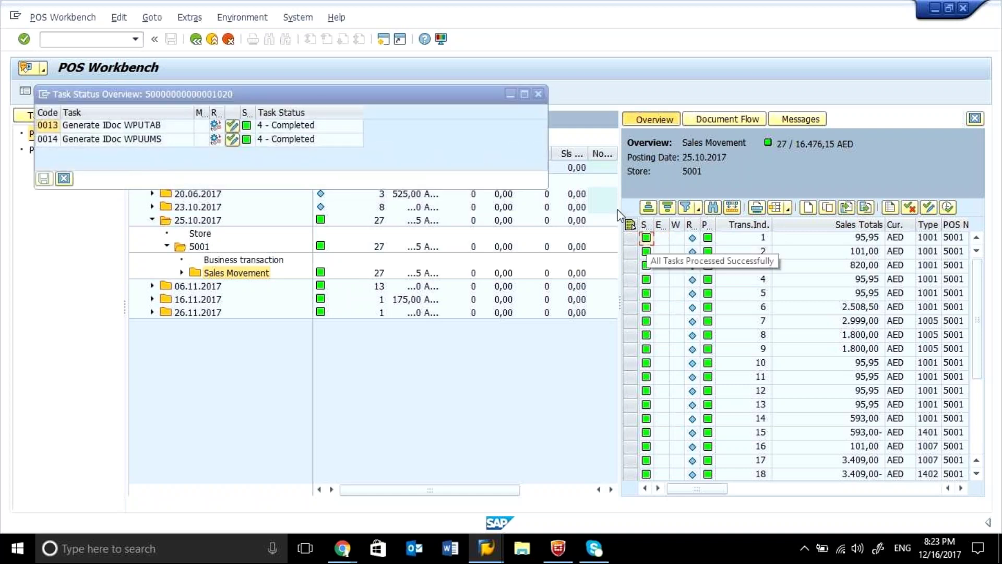
{"action": "left_click", "coordinate": [172, 127]}
{"action": "left_click", "coordinate": [177, 142]}
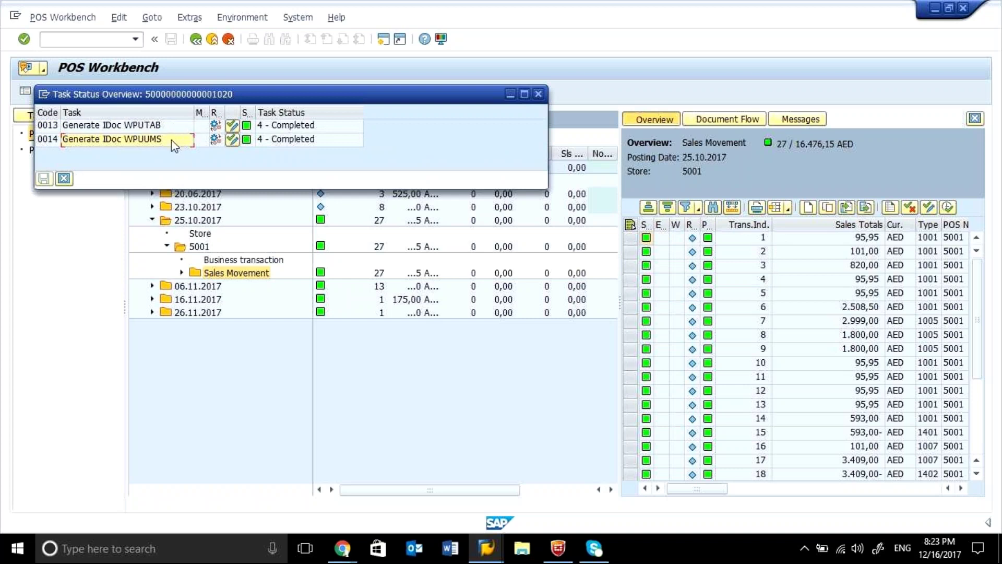
{"action": "left_click", "coordinate": [539, 94]}
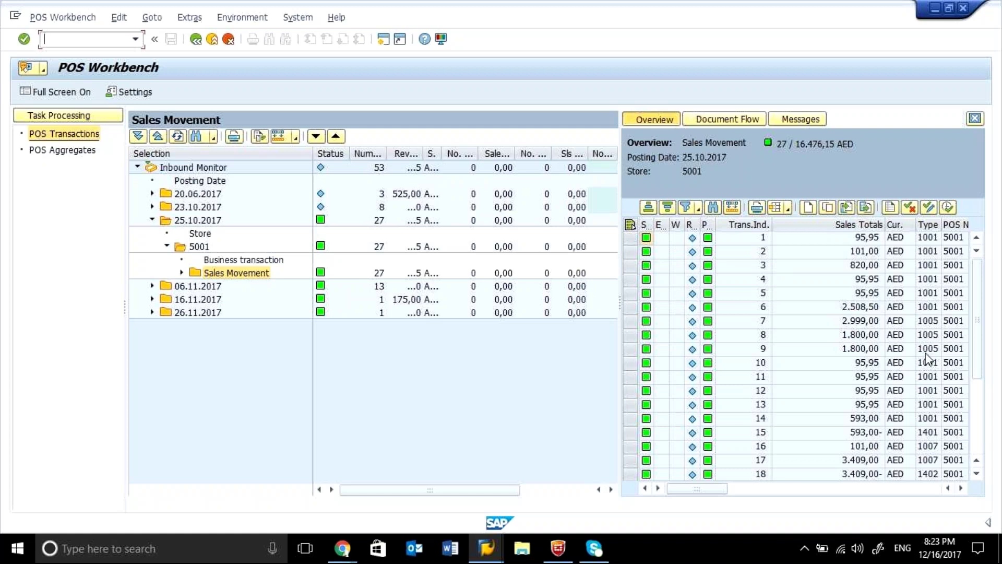
- Check the task status overview of the type 1005 transaction with index 9, including its IDoc generation task
{"action": "left_click", "coordinate": [646, 349]}
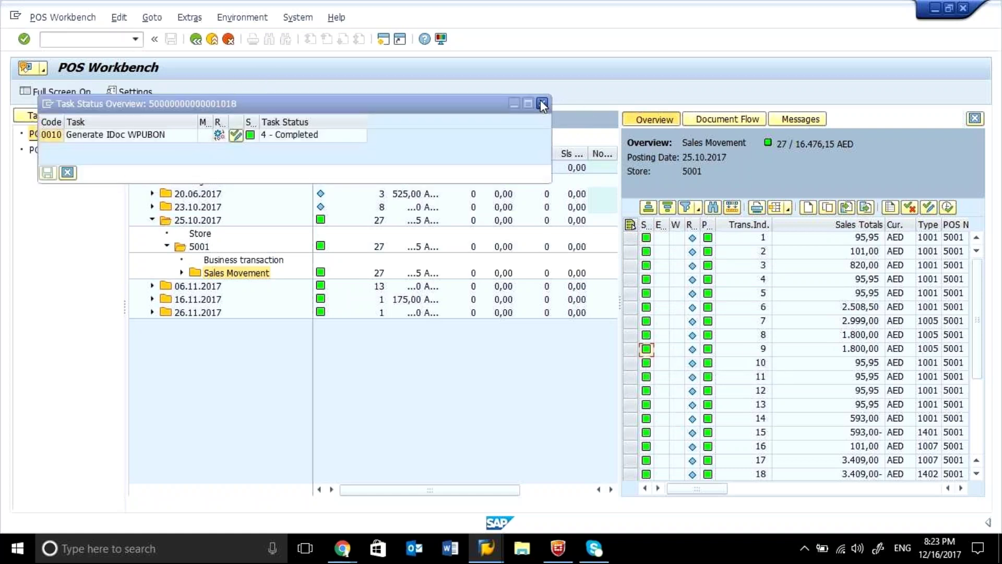
{"action": "left_click", "coordinate": [542, 103]}
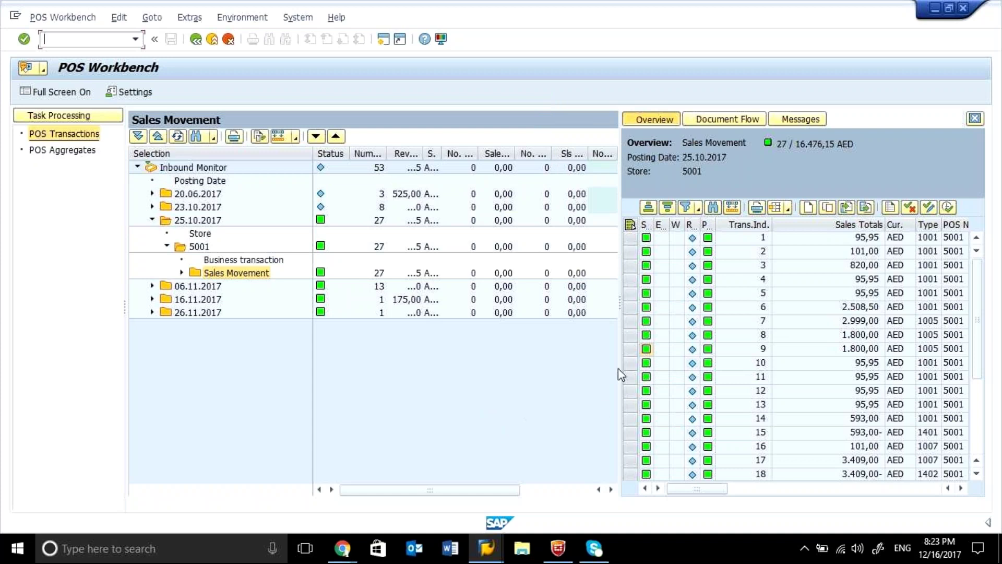
{"action": "left_click", "coordinate": [645, 350]}
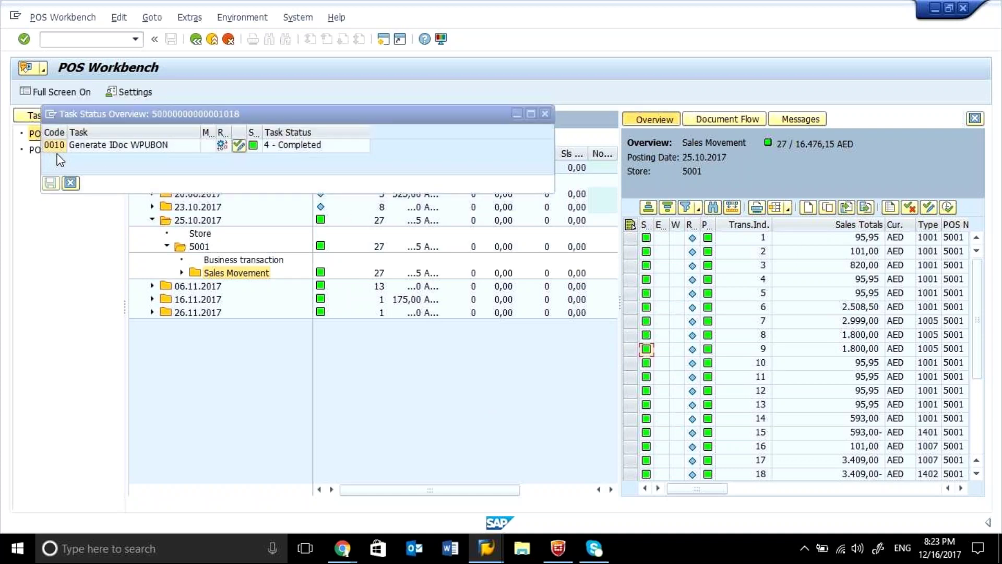
{"action": "left_click", "coordinate": [545, 114]}
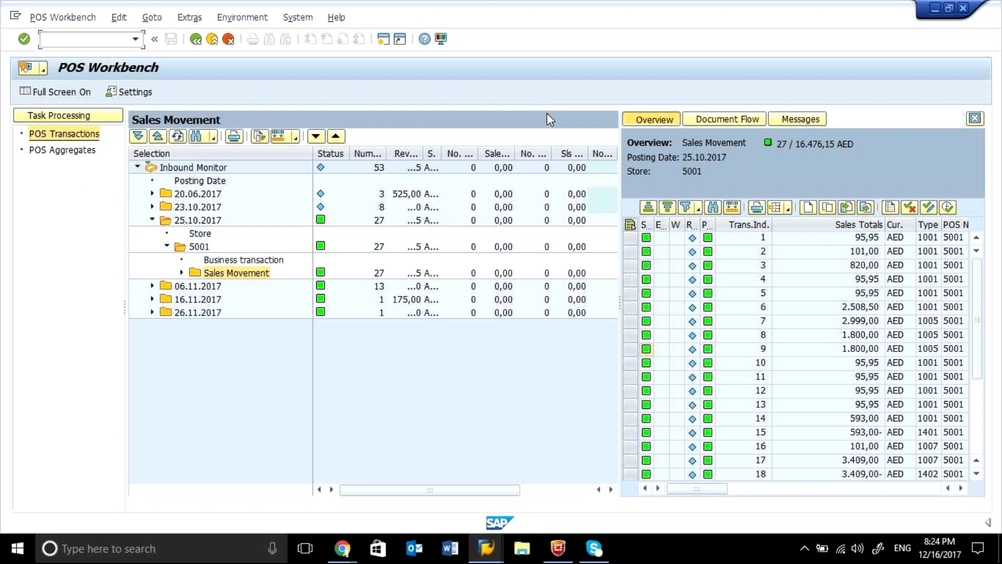
- Reopen the header data of the transaction with index 1 and view the possible entries for its store
{"action": "left_click", "coordinate": [663, 238]}
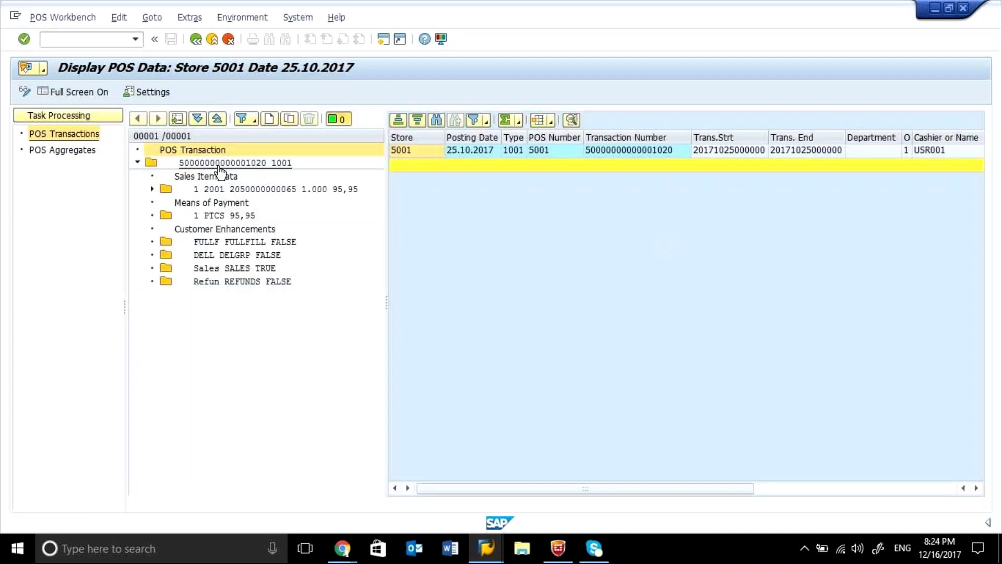
{"action": "left_click", "coordinate": [220, 163]}
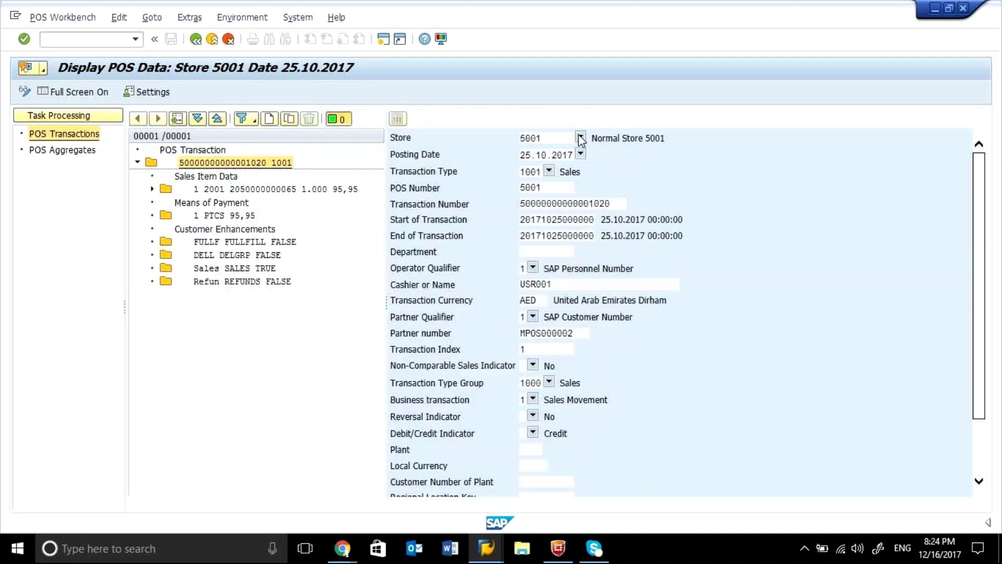
{"action": "left_click", "coordinate": [580, 137]}
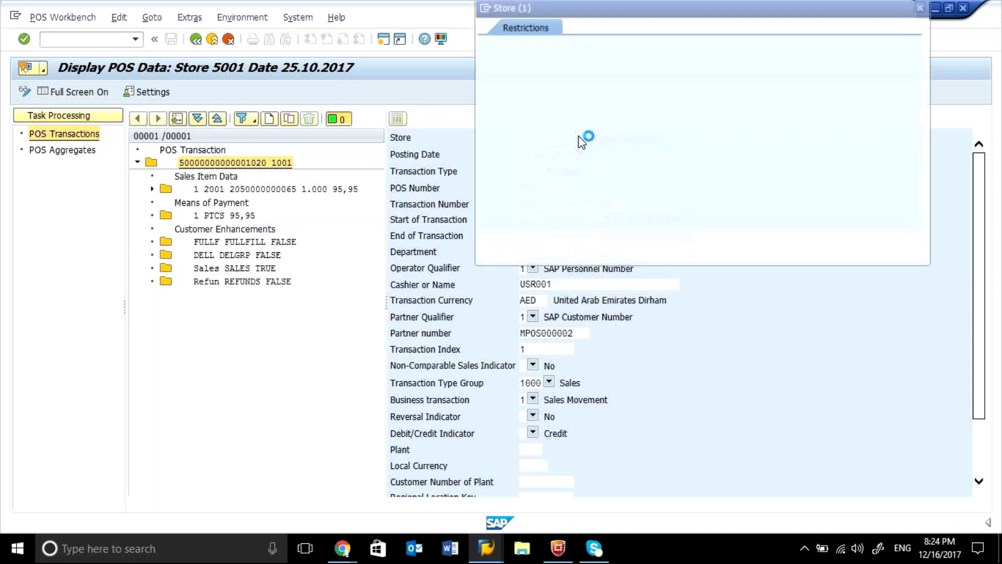
{"action": "left_click", "coordinate": [871, 239]}
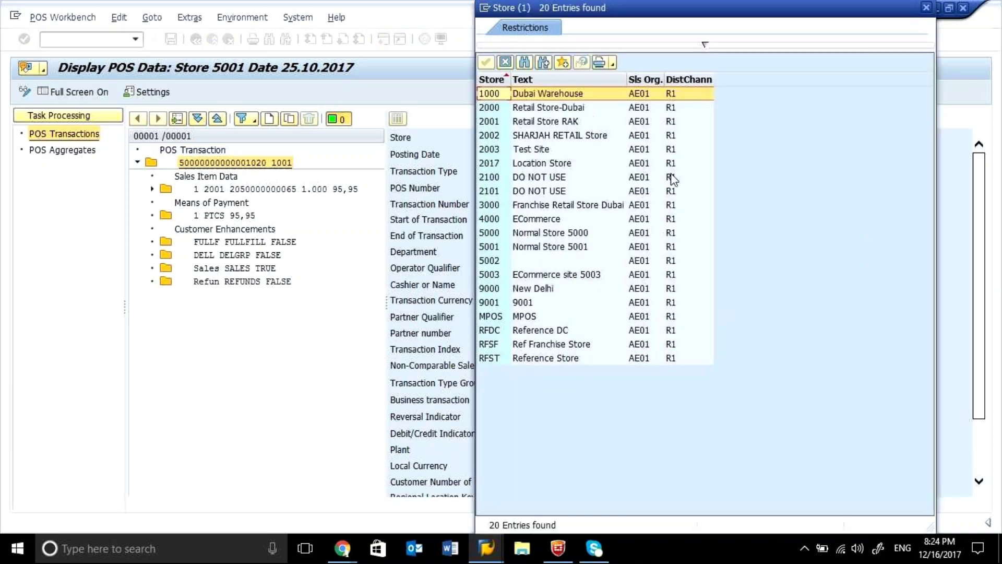
{"action": "left_click", "coordinate": [926, 8]}
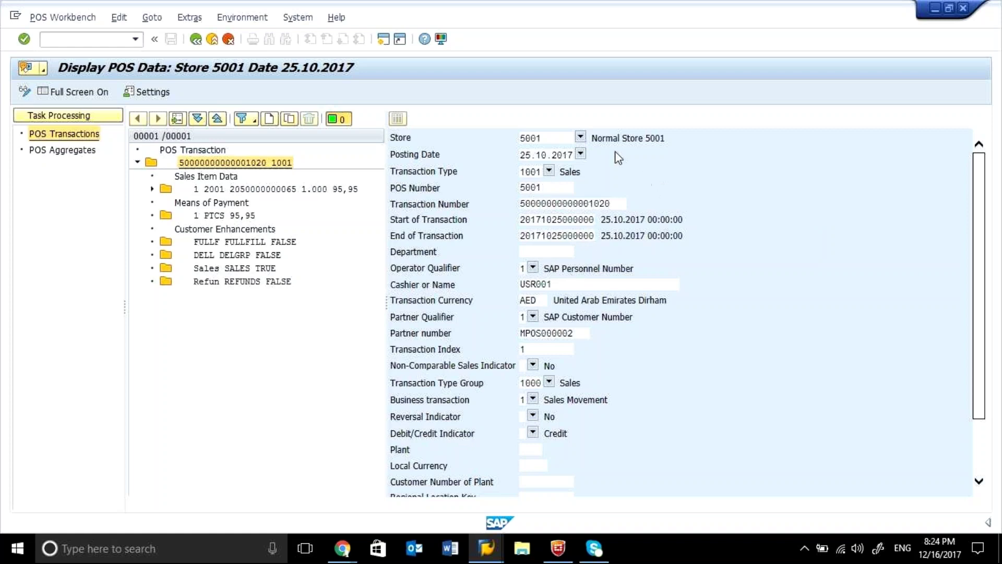
- Show the transaction's first sales item, list the possible entries for its article identifier, and return to the workbench overview
{"action": "left_click", "coordinate": [266, 189]}
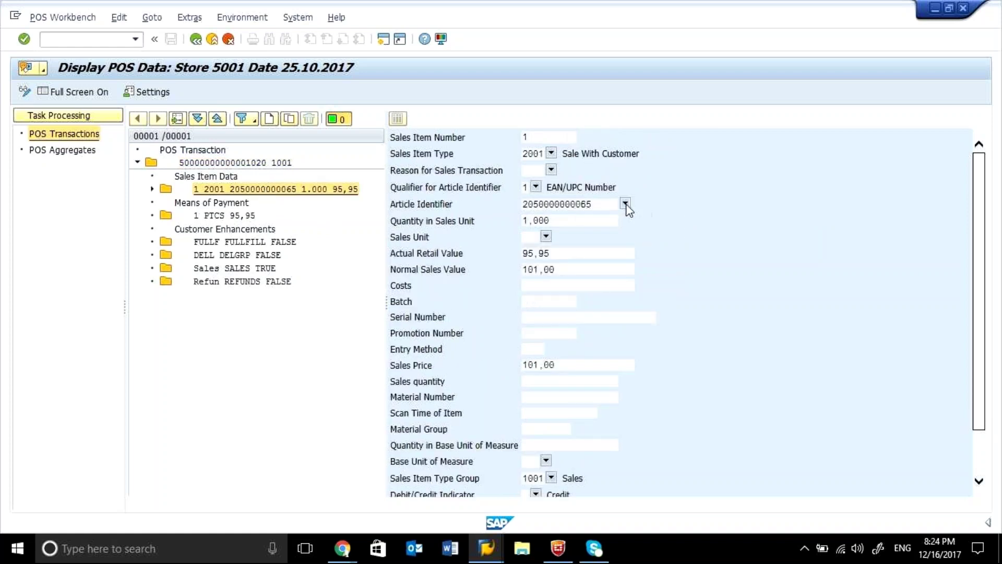
{"action": "left_click", "coordinate": [625, 203]}
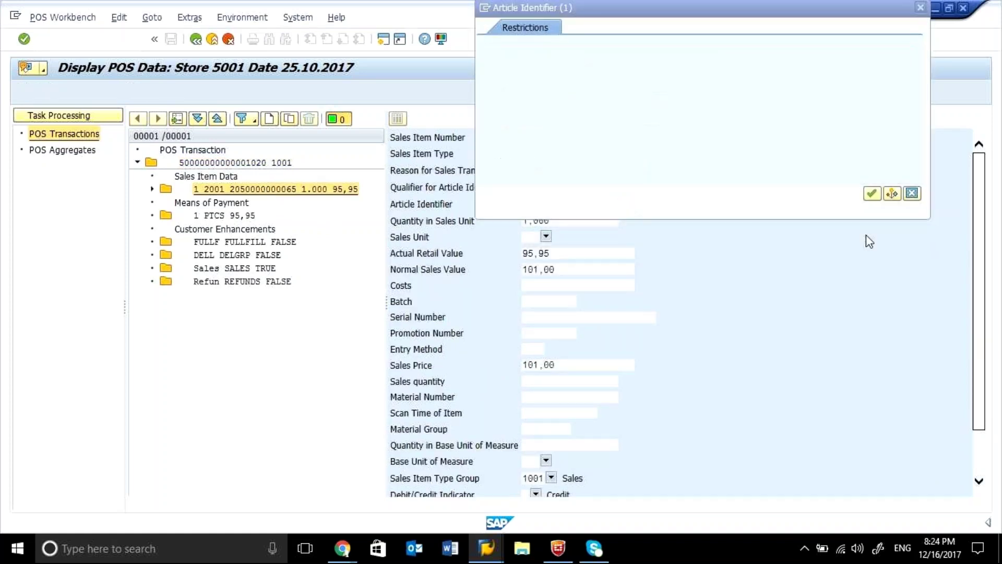
{"action": "left_click", "coordinate": [870, 195]}
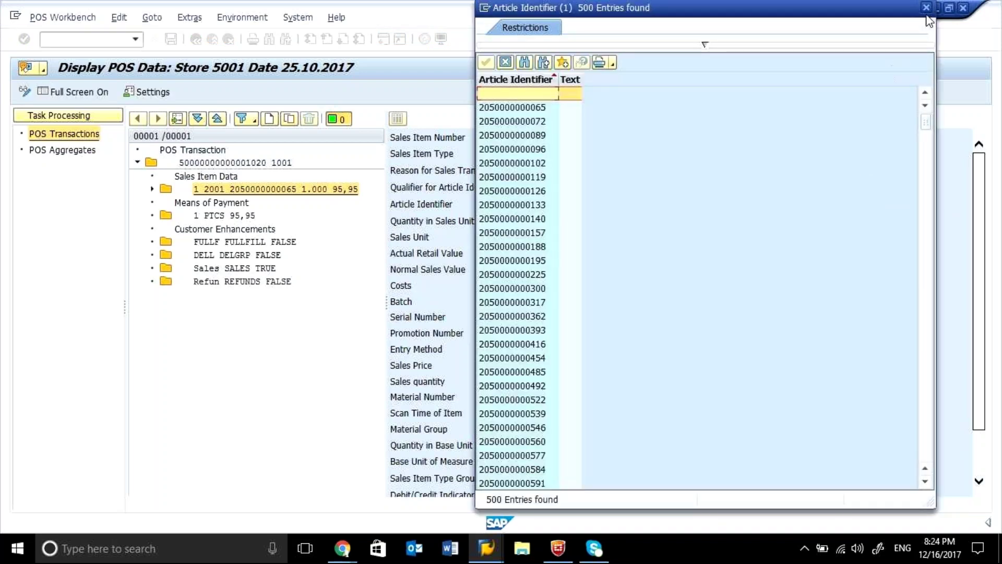
{"action": "left_click", "coordinate": [927, 13]}
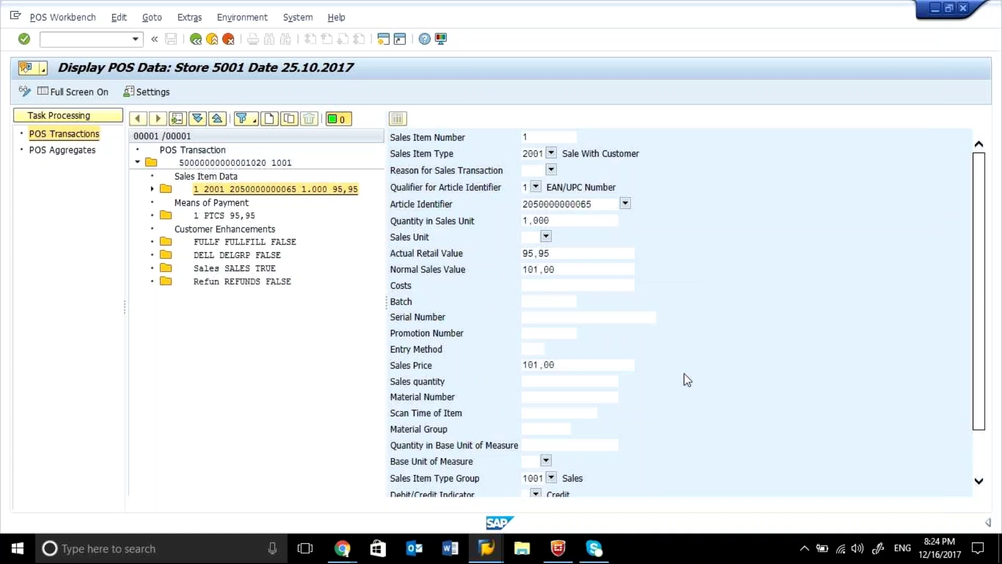
{"action": "left_click", "coordinate": [196, 40]}
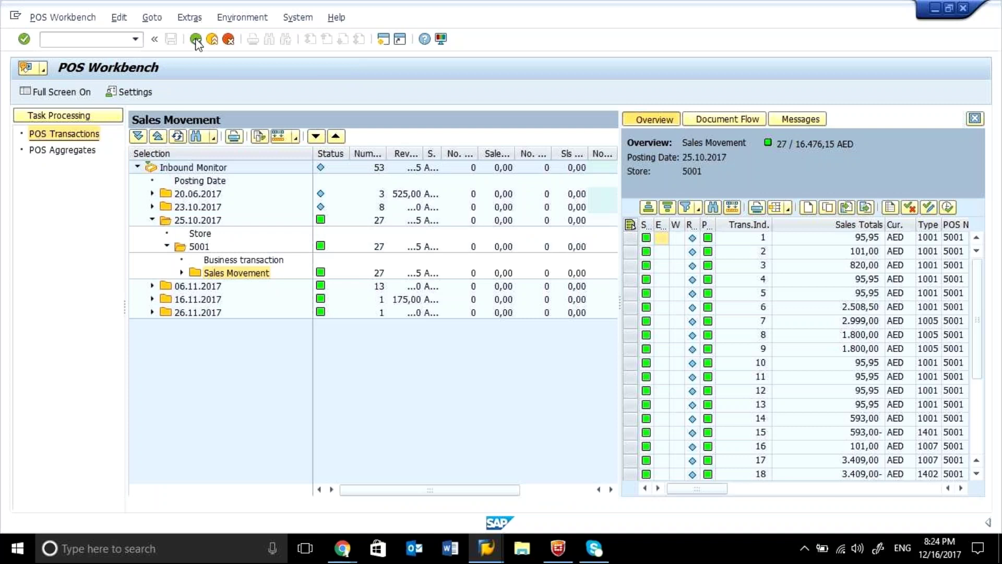
- Try setting the WPUTAB task of the transaction with index 1 to Ready to Be Cancelled, closing the task status overview without saving
{"action": "mouse_move", "coordinate": [647, 246]}
{"action": "left_click", "coordinate": [631, 238]}
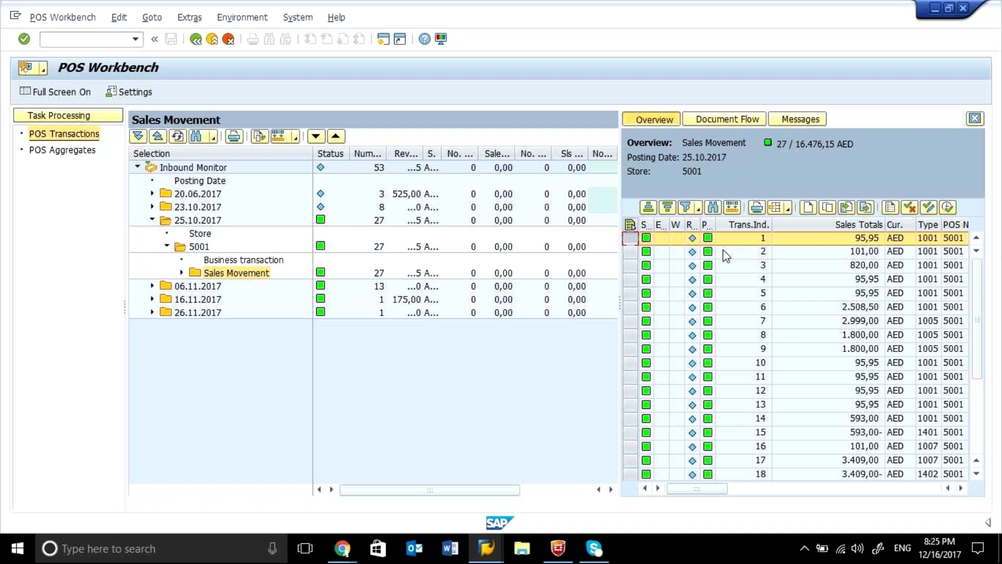
{"action": "left_click", "coordinate": [647, 239]}
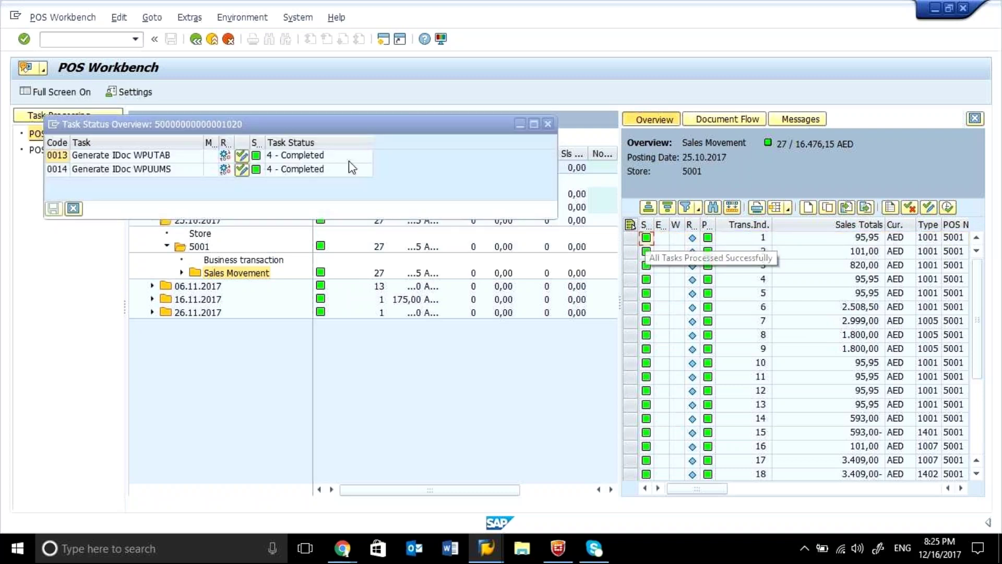
{"action": "left_click", "coordinate": [241, 158]}
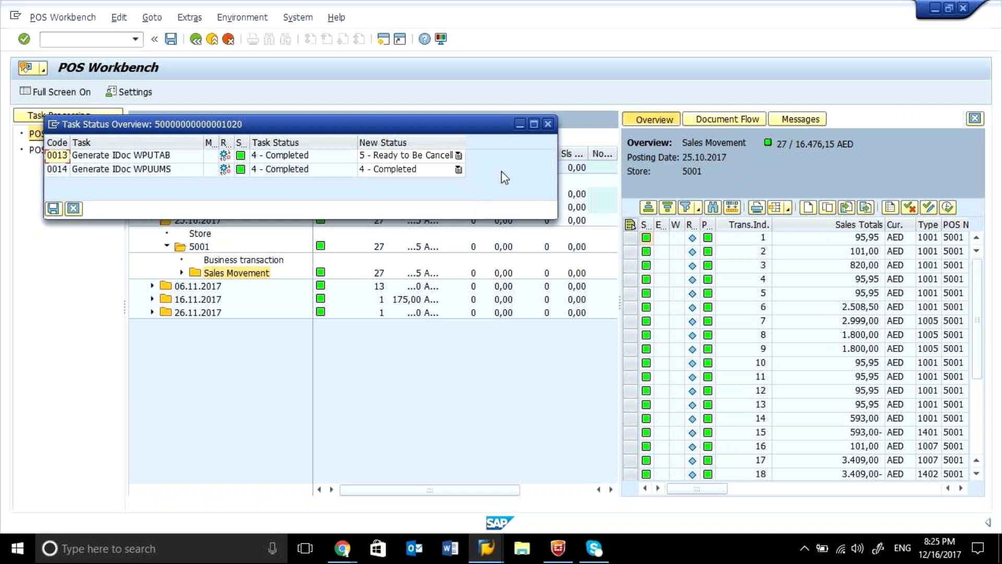
{"action": "left_click", "coordinate": [548, 125]}
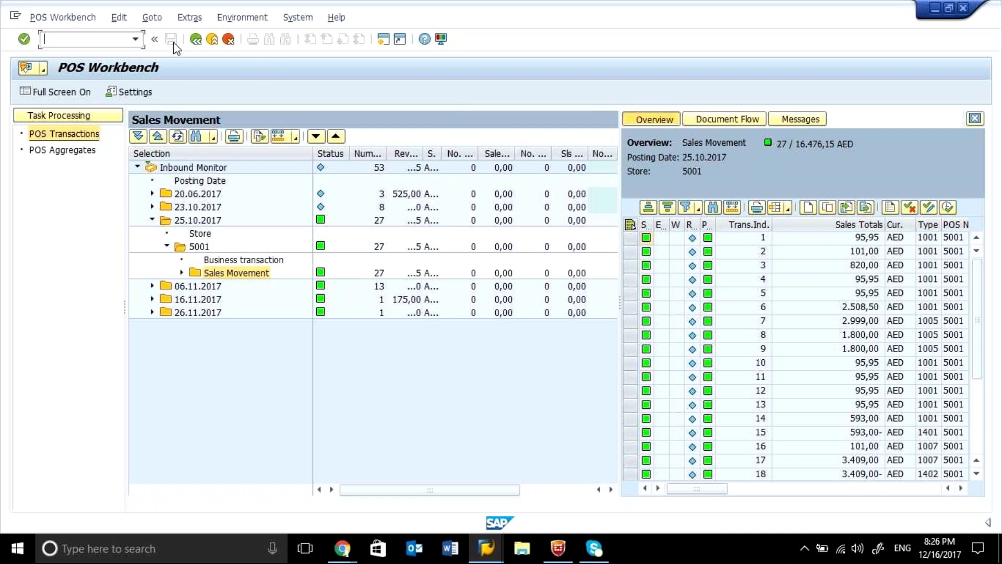
- Leave the POS Workbench and start transaction WE02 to reach the IDoc list selection
{"action": "left_click", "coordinate": [193, 43]}
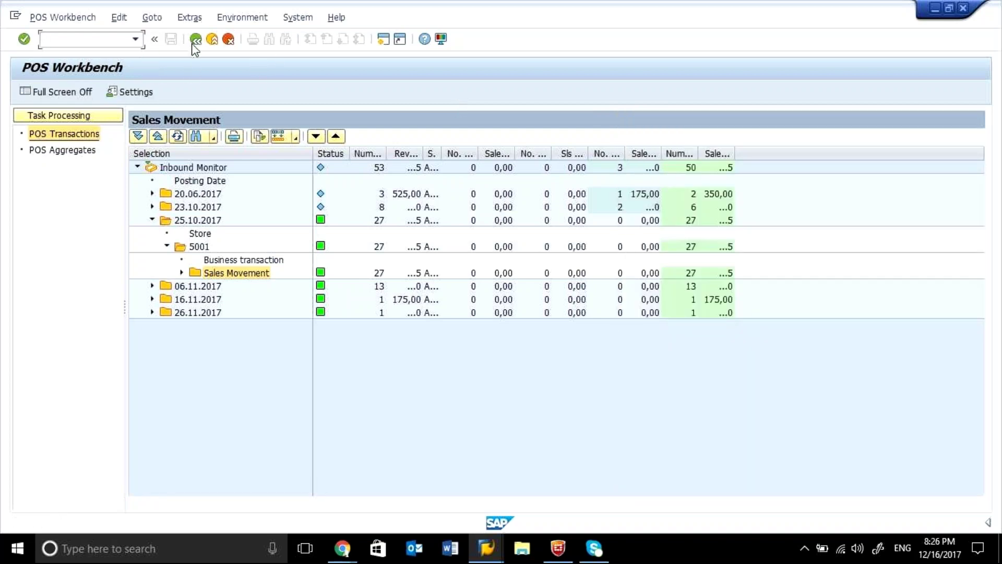
{"action": "left_click", "coordinate": [193, 42]}
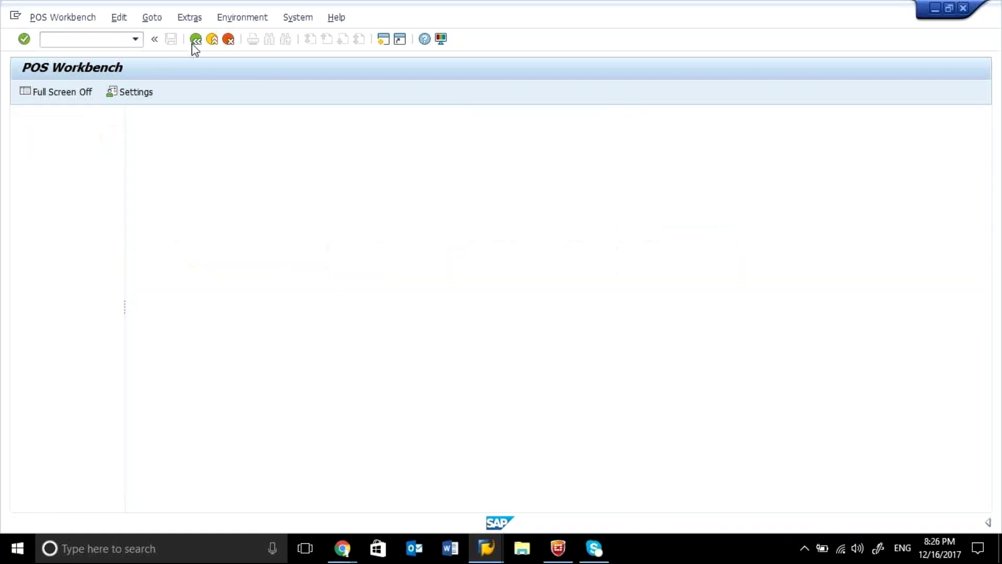
{"action": "left_click", "coordinate": [194, 44]}
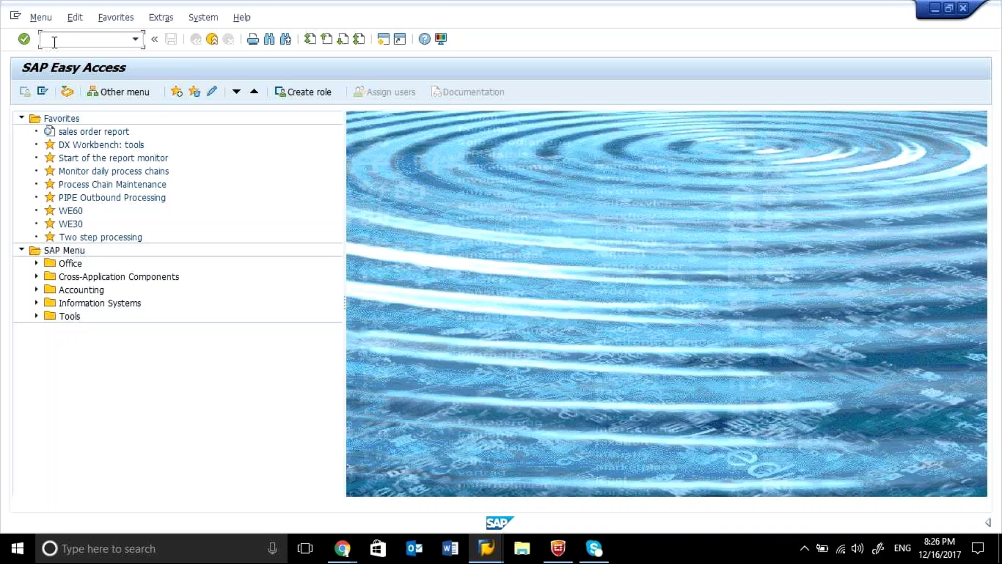
{"action": "type", "text": "WE02"}
{"action": "key", "text": "Return"}
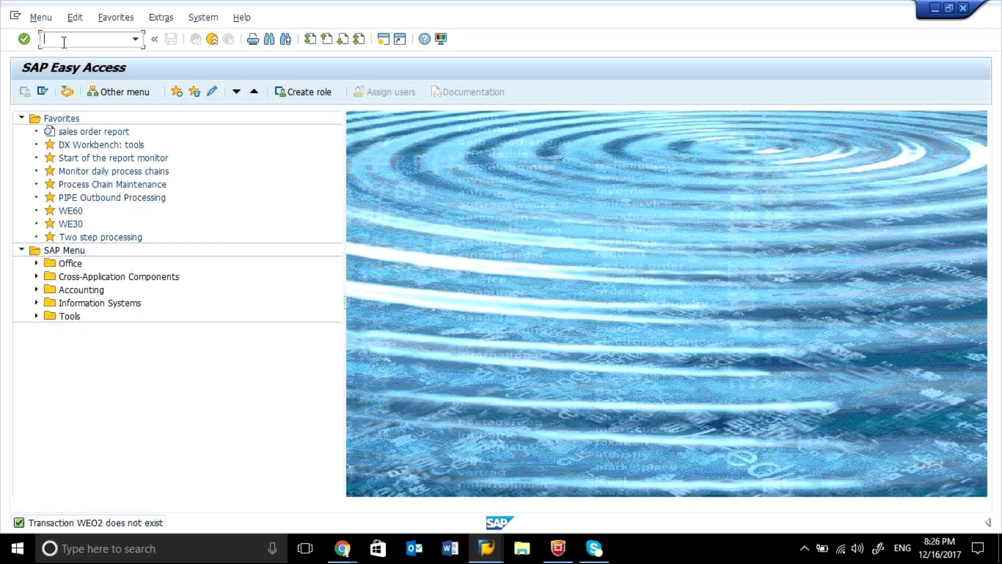
{"action": "type", "text": "WE02"}
{"action": "key", "text": "Return"}
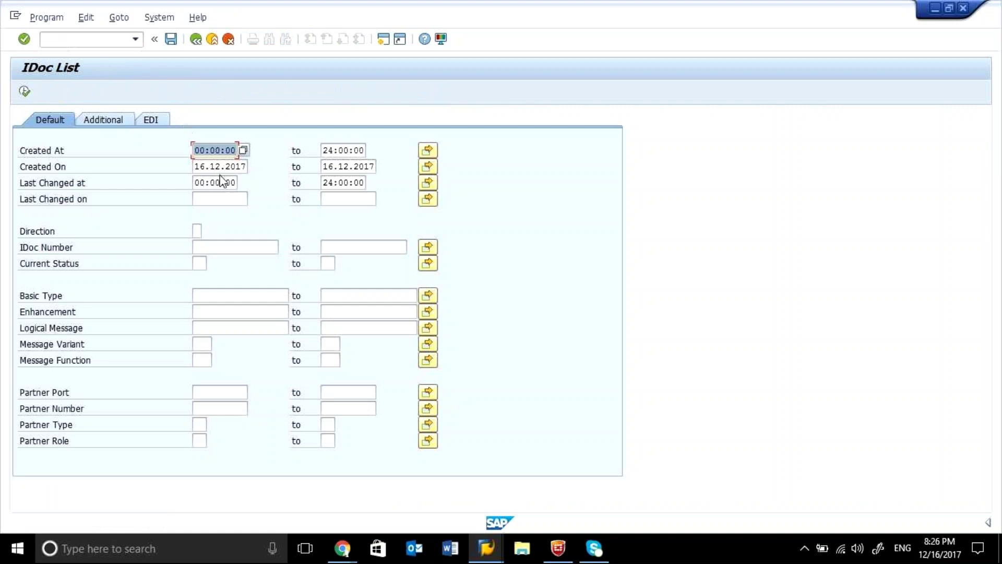
- Clear the starting Created On date and run the IDoc list selection
{"action": "left_click", "coordinate": [245, 167]}
{"action": "key", "text": "BackSpace"}
{"action": "key", "text": "BackSpace"}
{"action": "key", "text": "BackSpace"}
{"action": "key", "text": "BackSpace"}
{"action": "key", "text": "BackSpace"}
{"action": "key", "text": "BackSpace"}
{"action": "key", "text": "BackSpace"}
{"action": "key", "text": "BackSpace"}
{"action": "key", "text": "BackSpace"}
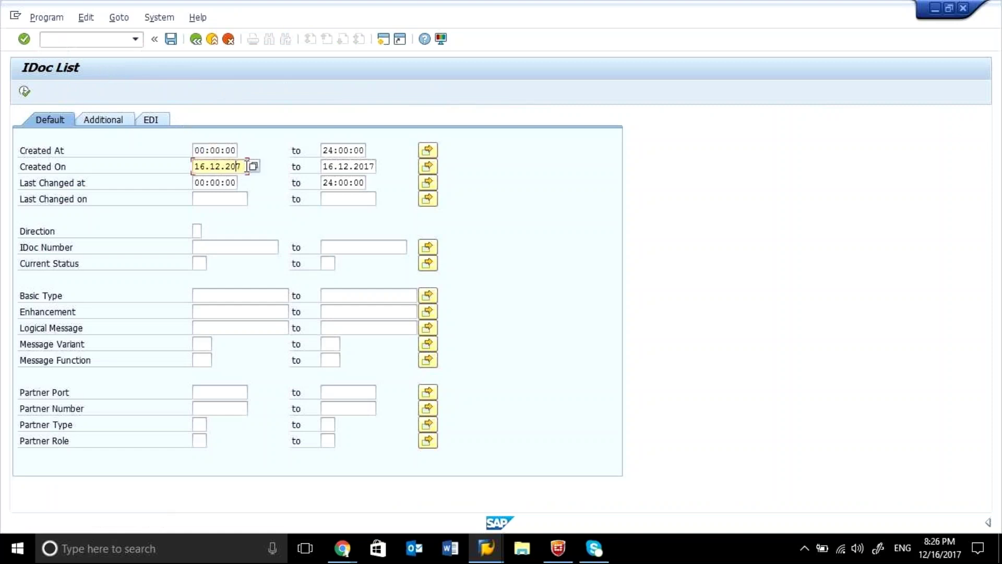
{"action": "left_click", "coordinate": [25, 91]}
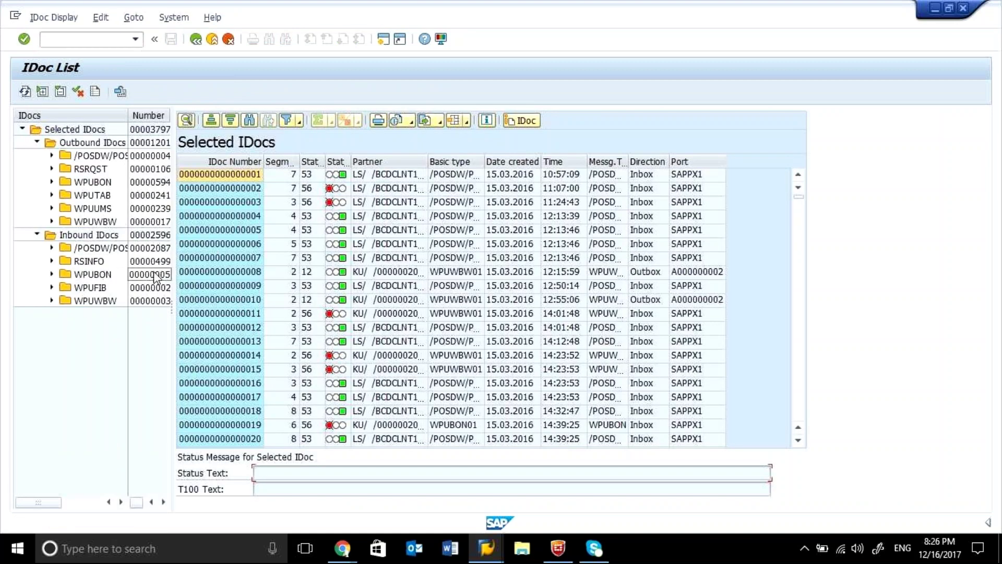
- List the inbound /POSDW/POSTR_CREATEMULTIPLE IDocs and widen the IDoc tree and its name column
{"action": "left_click", "coordinate": [102, 251]}
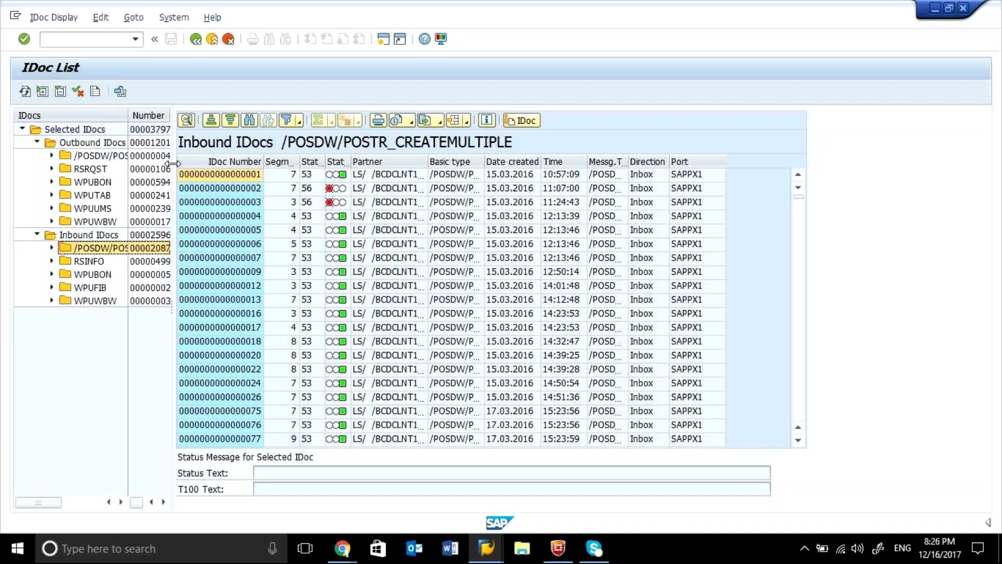
{"action": "left_click_drag", "start_coordinate": [173, 164], "coordinate": [369, 164]}
{"action": "left_click_drag", "start_coordinate": [126, 111], "coordinate": [294, 115]}
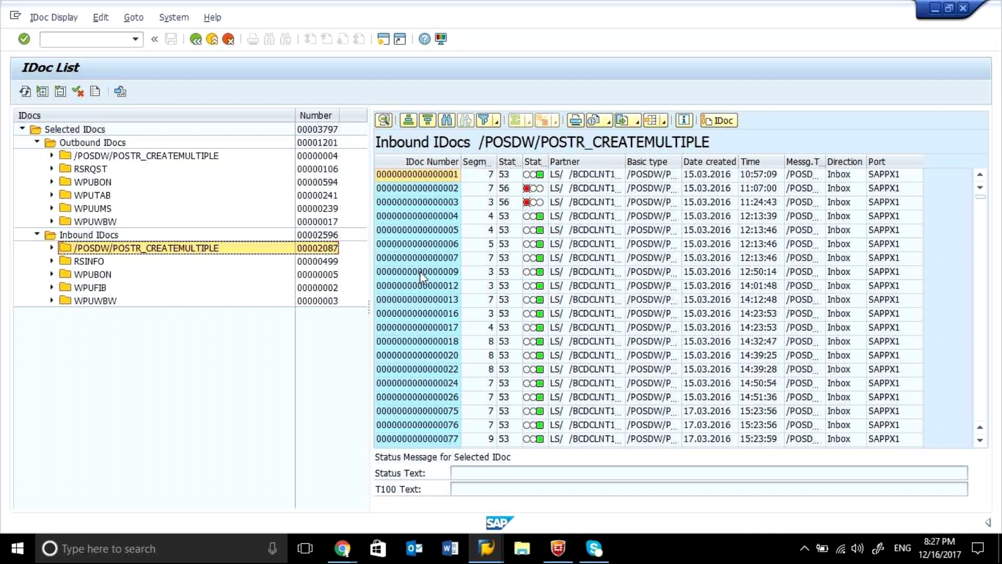
{"action": "double_click", "coordinate": [428, 317]}
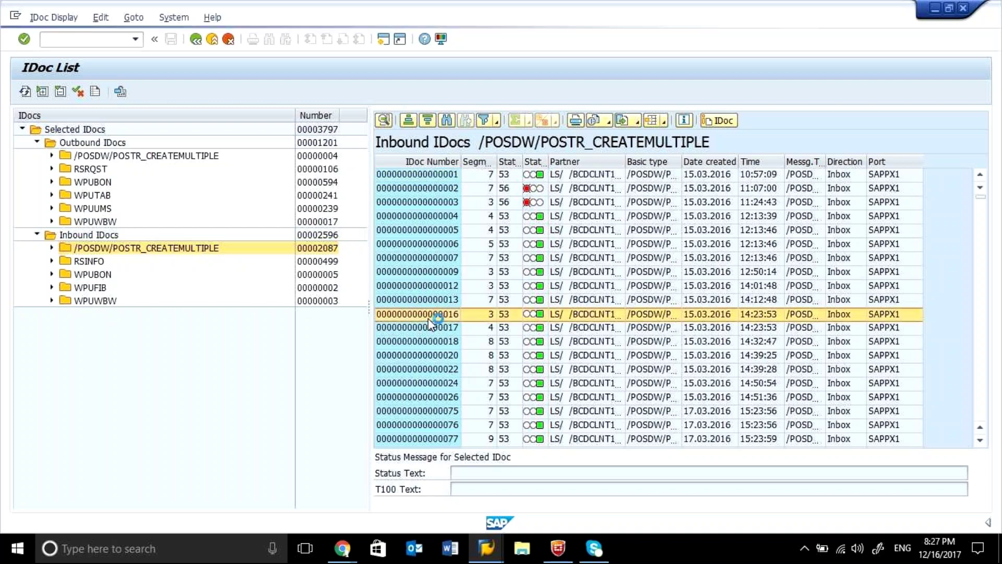
{"action": "left_click", "coordinate": [37, 155]}
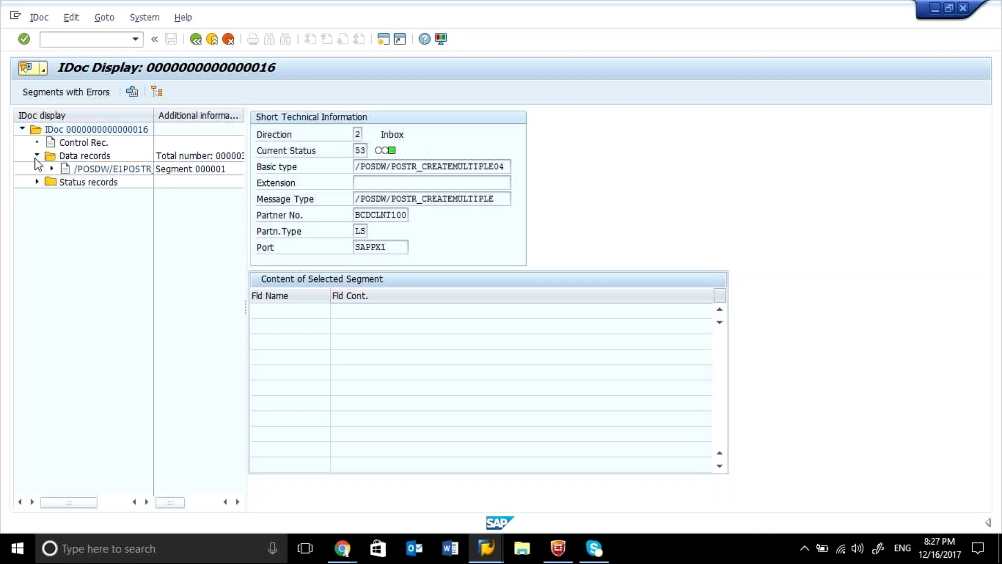
{"action": "left_click", "coordinate": [50, 168]}
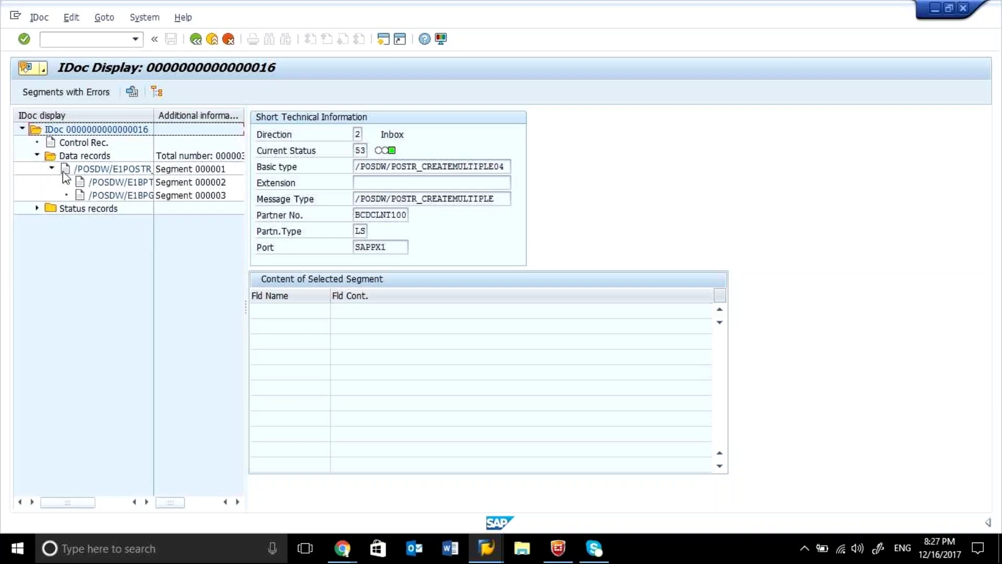
{"action": "left_click", "coordinate": [107, 183]}
{"action": "double_click", "coordinate": [107, 182]}
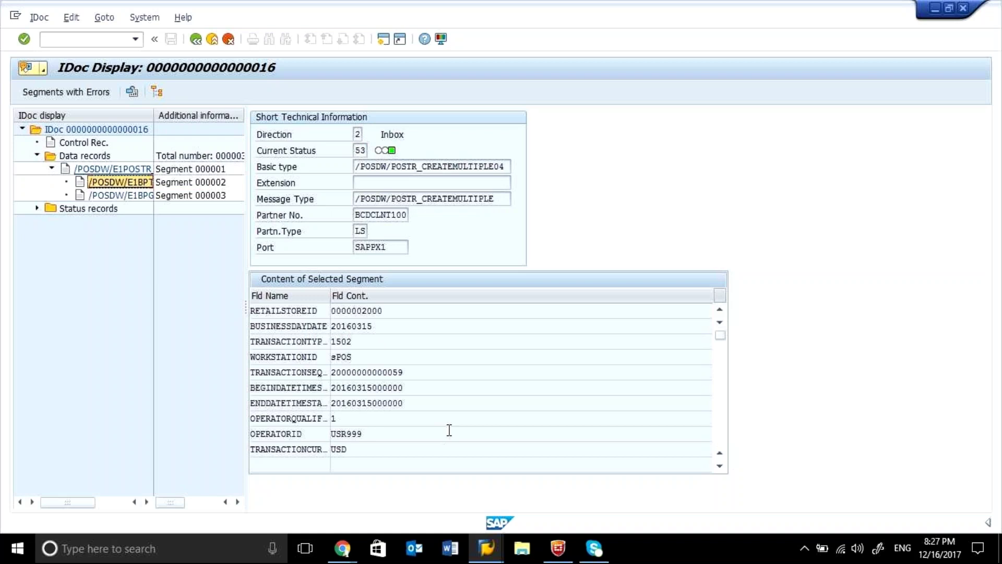
- Switch to the WPUBON01 documentation session and start the POS Workbench there with /n/posdw/mon0
{"action": "mouse_move", "coordinate": [488, 551]}
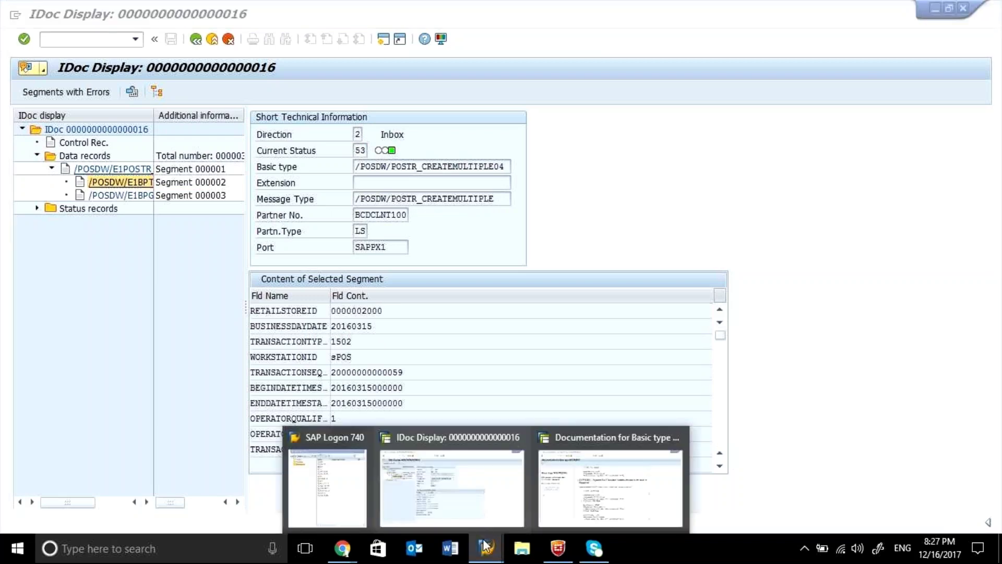
{"action": "left_click", "coordinate": [561, 493]}
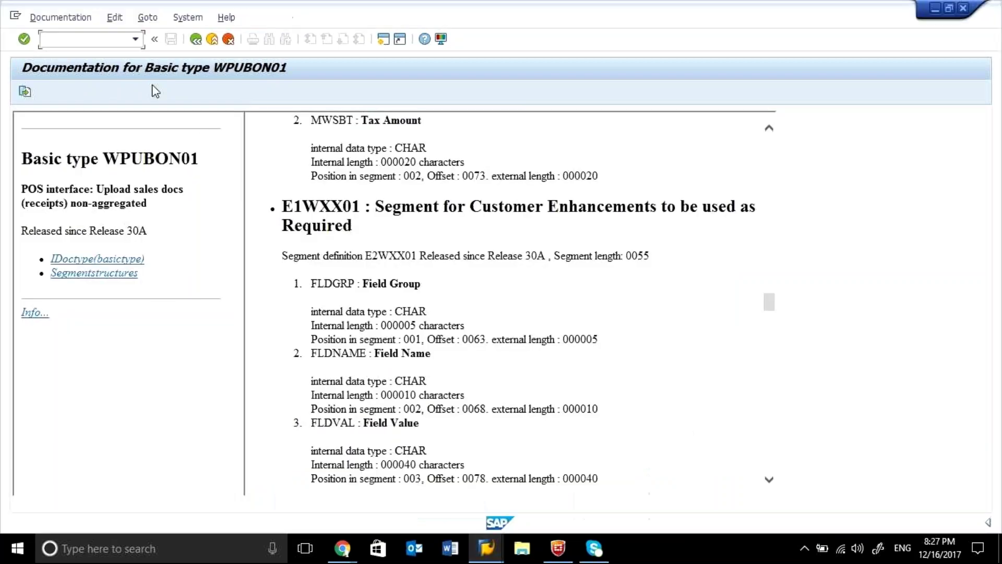
{"action": "left_click", "coordinate": [137, 43]}
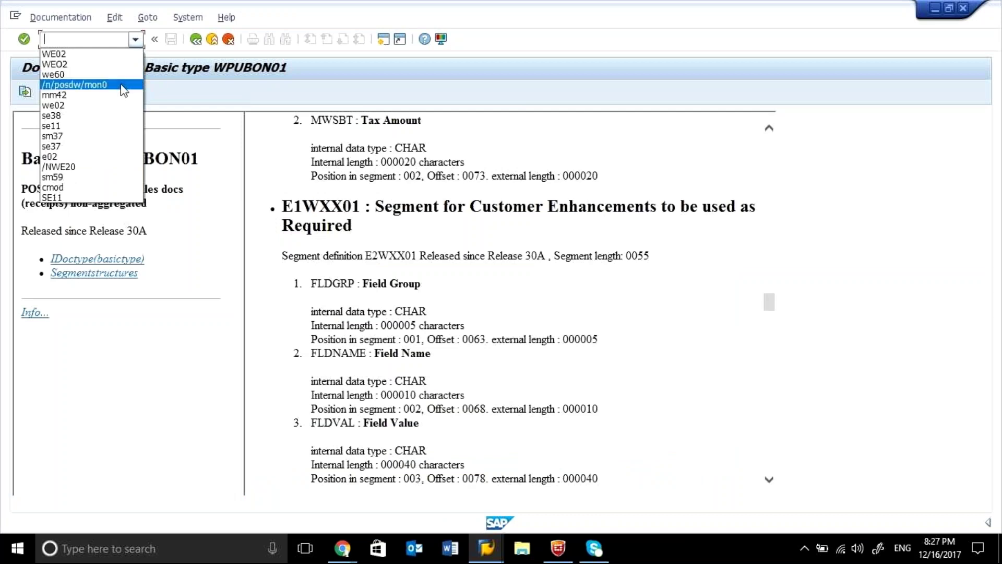
{"action": "left_click", "coordinate": [122, 86]}
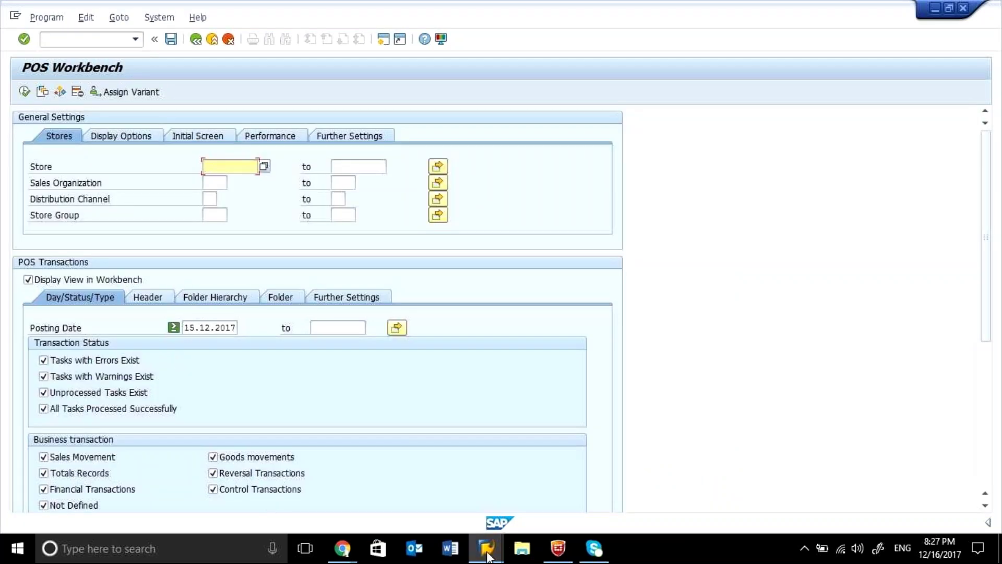
- Switch back to the IDoc display and highlight the BUSINESSDAYDATE value of the selected segment
{"action": "mouse_move", "coordinate": [488, 553]}
{"action": "left_click", "coordinate": [482, 502]}
{"action": "left_click", "coordinate": [377, 327]}
{"action": "double_click", "coordinate": [377, 327]}
{"action": "left_click", "coordinate": [369, 327]}
{"action": "left_click_drag", "start_coordinate": [368, 327], "coordinate": [330, 326]}
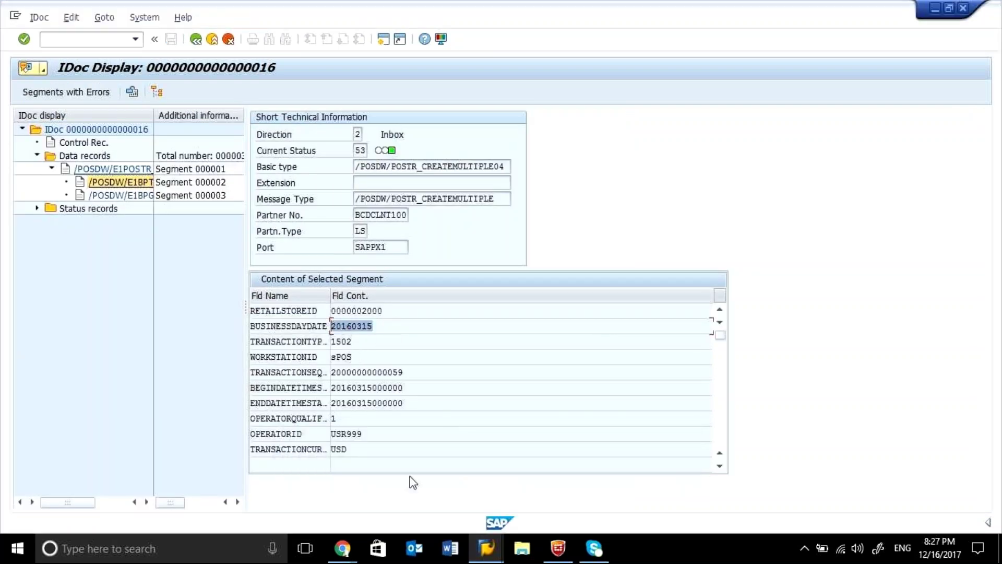
- Compare with the Posting Date field on the POS Workbench selection screen, and return to the OPERATORID field in the IDoc display
{"action": "mouse_move", "coordinate": [490, 557]}
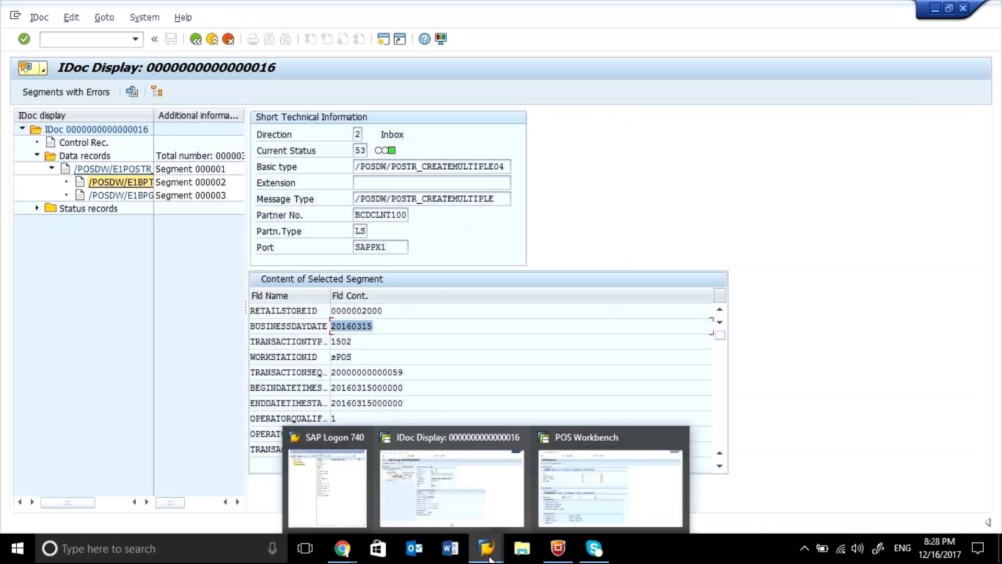
{"action": "left_click", "coordinate": [571, 516]}
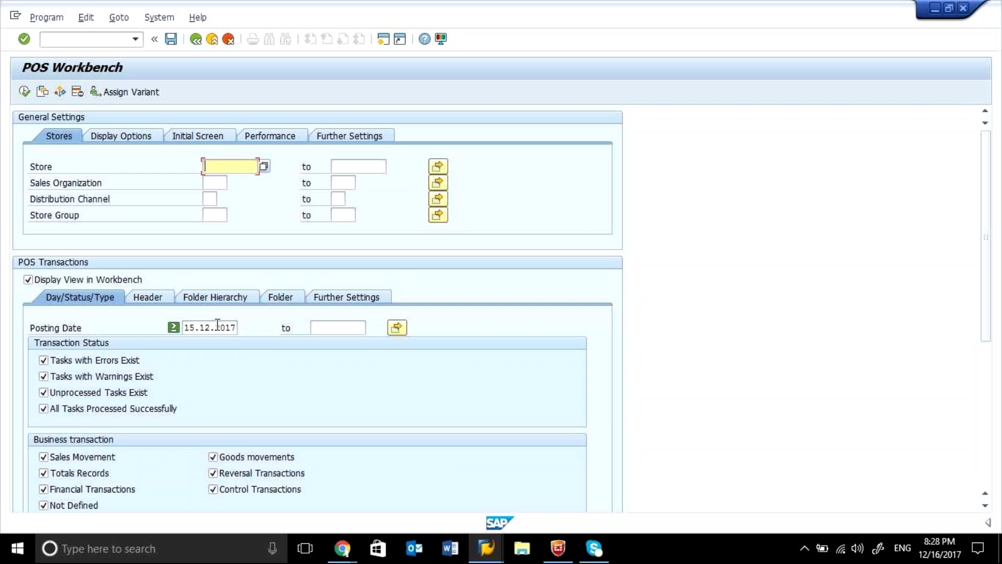
{"action": "left_click", "coordinate": [217, 327]}
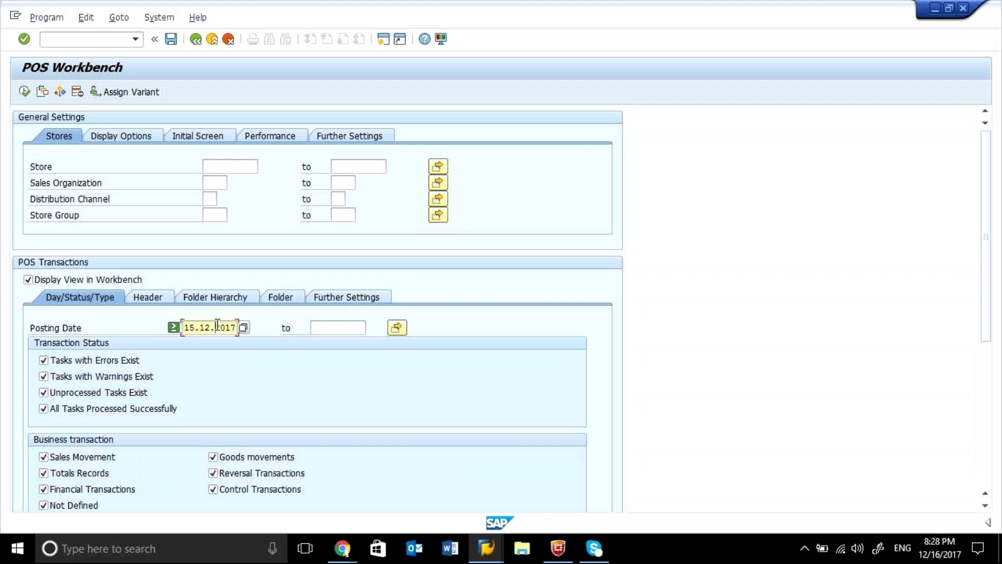
{"action": "left_click", "coordinate": [485, 549]}
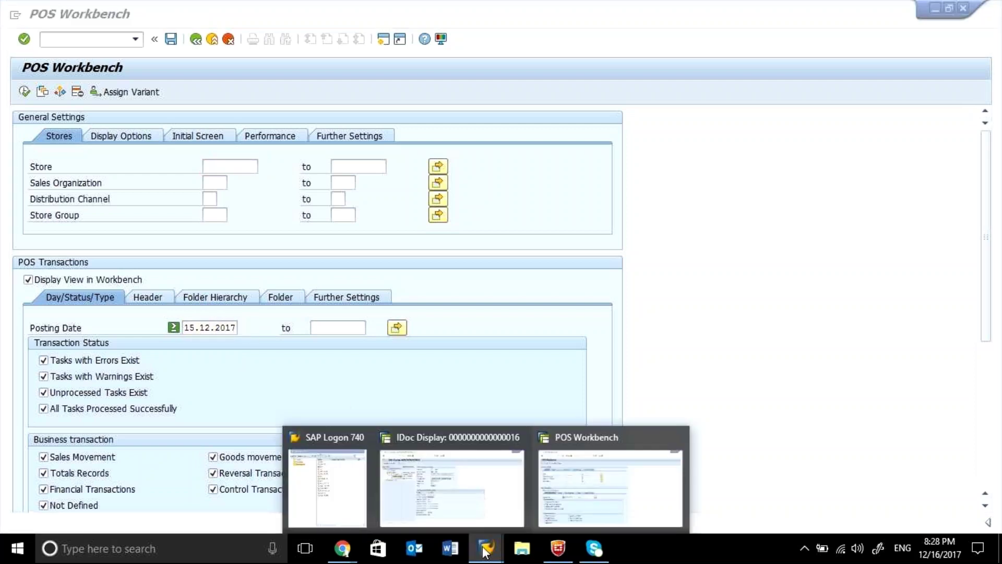
{"action": "left_click", "coordinate": [464, 492]}
{"action": "left_click", "coordinate": [482, 434]}
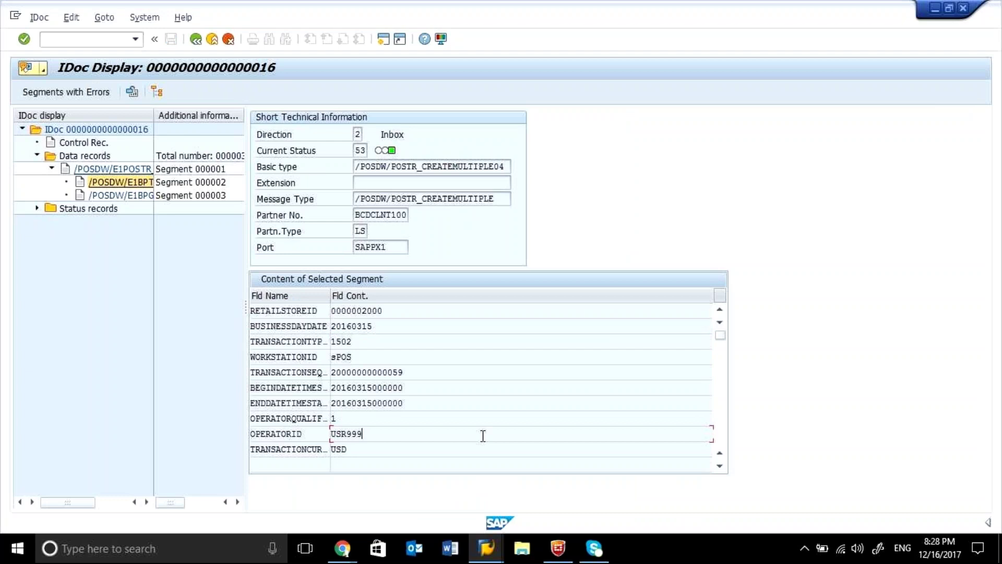
- Widen the segment's field name column and highlight the values for transaction type code, retail store ID, business day date and begin timestamp
{"action": "left_click_drag", "start_coordinate": [330, 295], "coordinate": [458, 296]}
{"action": "left_click", "coordinate": [505, 342]}
{"action": "left_click_drag", "start_coordinate": [505, 342], "coordinate": [457, 343]}
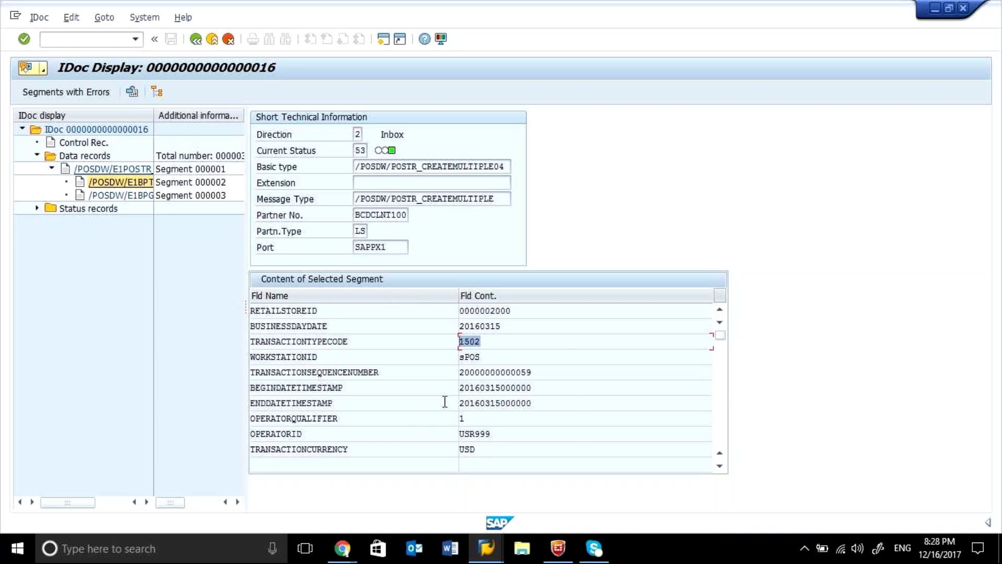
{"action": "left_click_drag", "start_coordinate": [492, 343], "coordinate": [455, 335]}
{"action": "left_click_drag", "start_coordinate": [531, 310], "coordinate": [442, 305]}
{"action": "left_click_drag", "start_coordinate": [505, 327], "coordinate": [454, 323]}
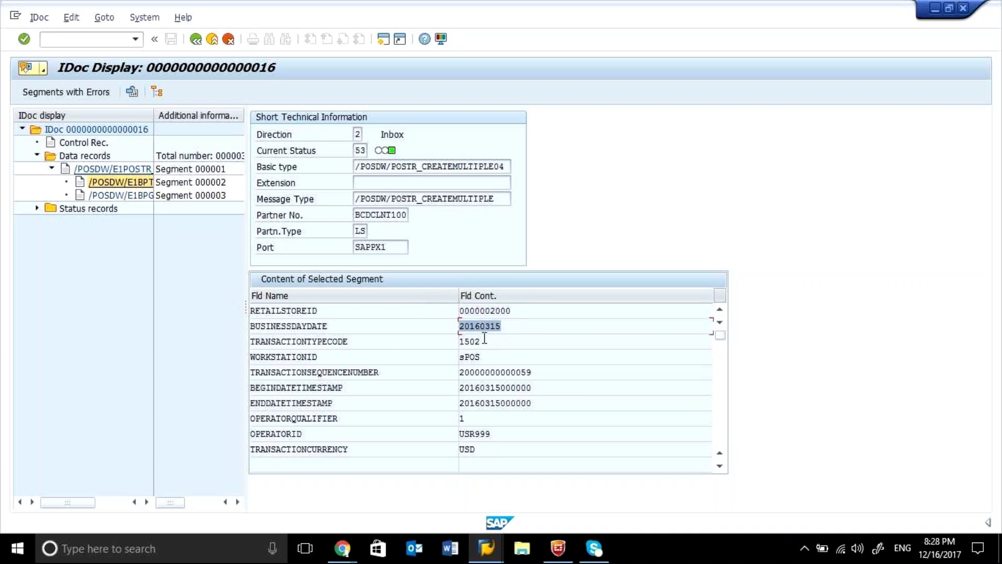
{"action": "left_click_drag", "start_coordinate": [554, 388], "coordinate": [443, 376]}
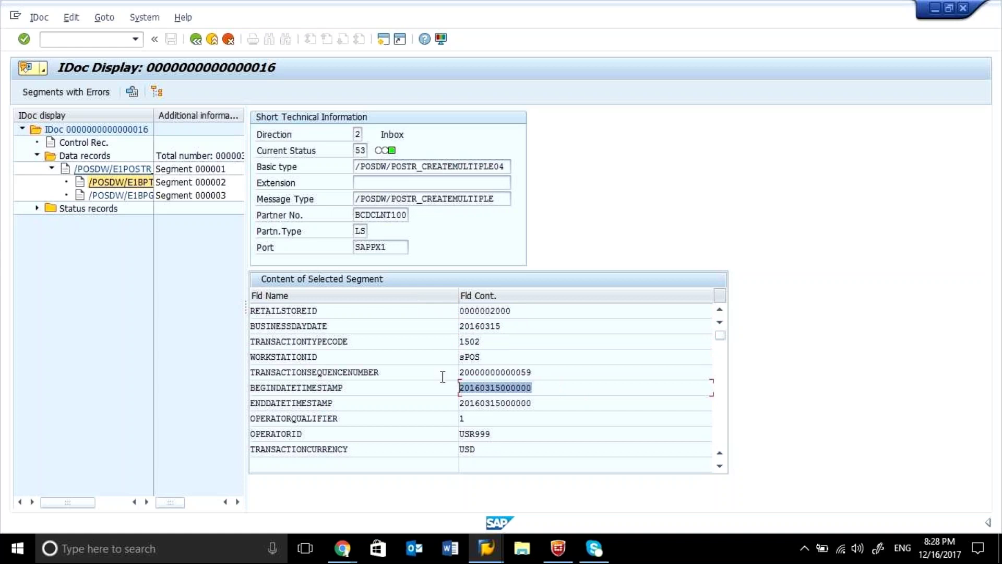
- Highlight the ENDDATETIMESTAMP value in the IDoc segment, check the POS Workbench selection screen, and return to the IDoc display
{"action": "left_click", "coordinate": [535, 403]}
{"action": "left_click_drag", "start_coordinate": [534, 403], "coordinate": [453, 402]}
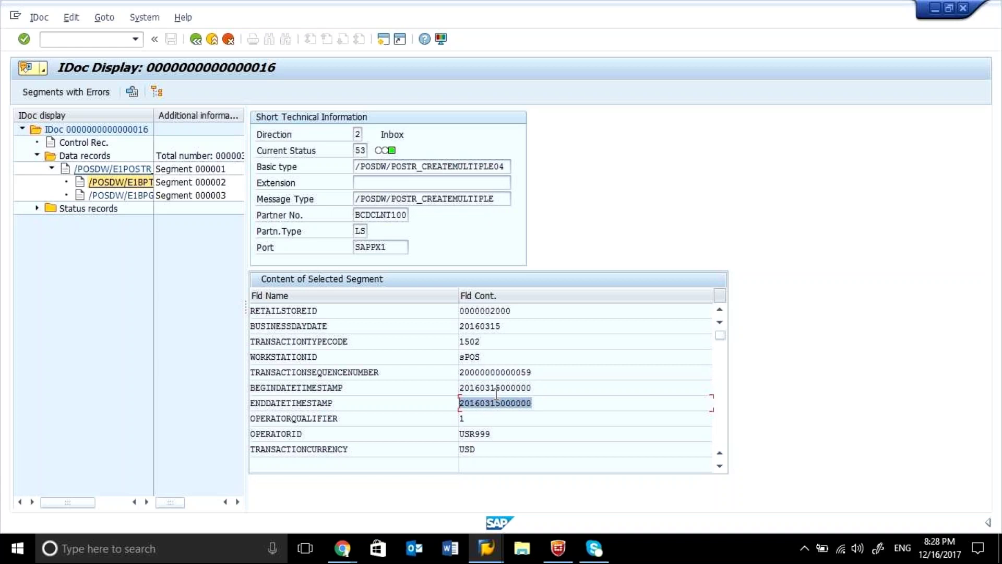
{"action": "mouse_move", "coordinate": [486, 559]}
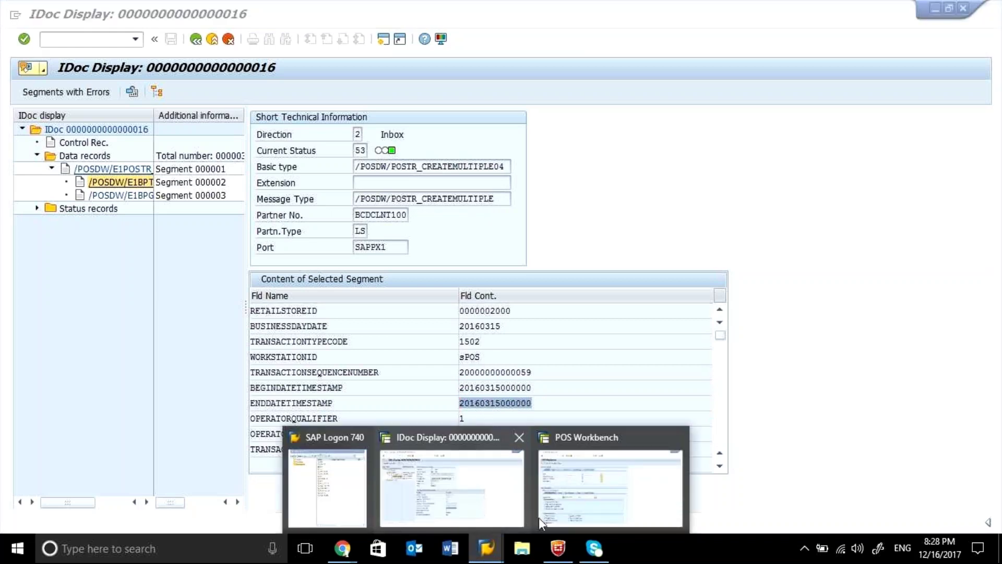
{"action": "left_click", "coordinate": [577, 510]}
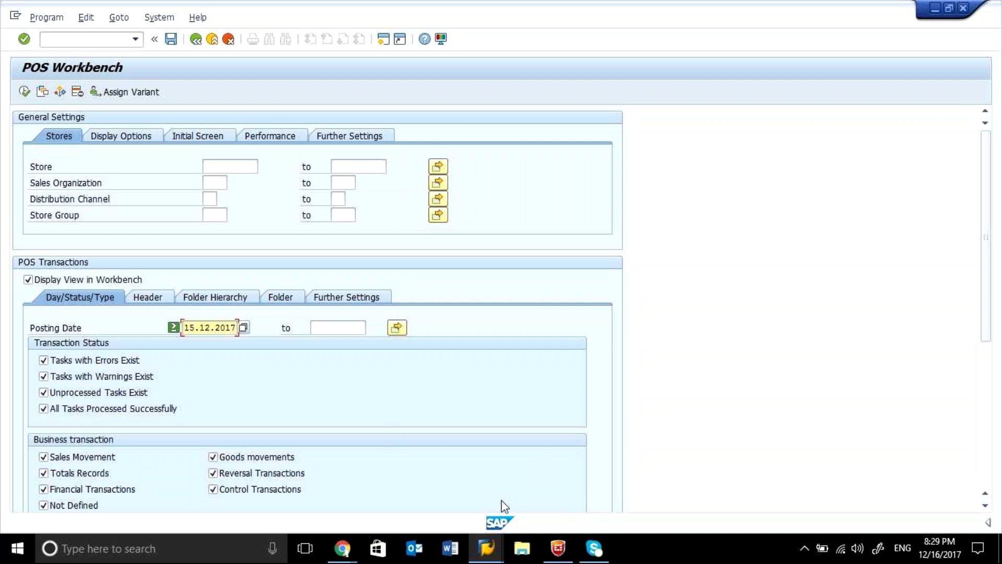
{"action": "mouse_move", "coordinate": [486, 548]}
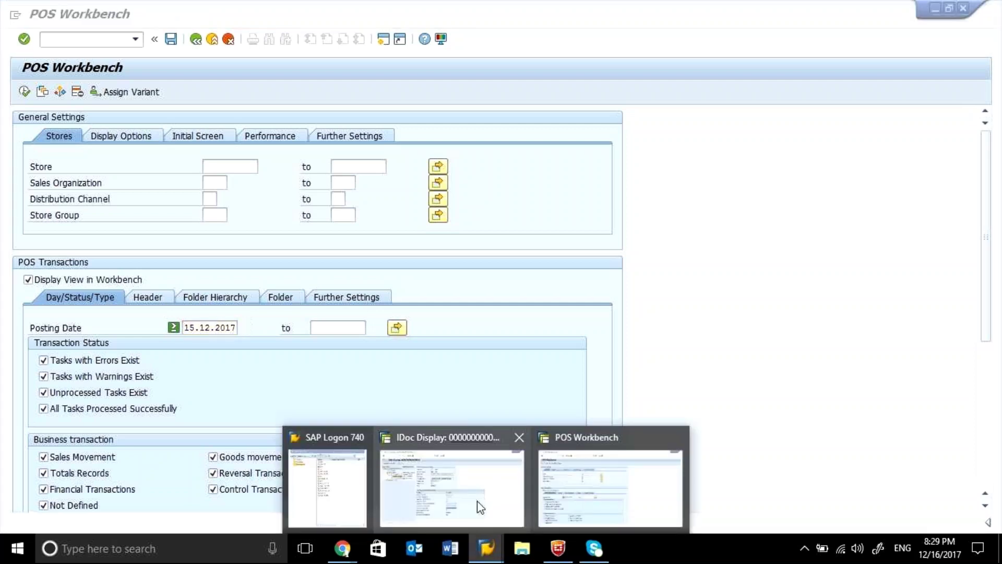
{"action": "left_click", "coordinate": [478, 505]}
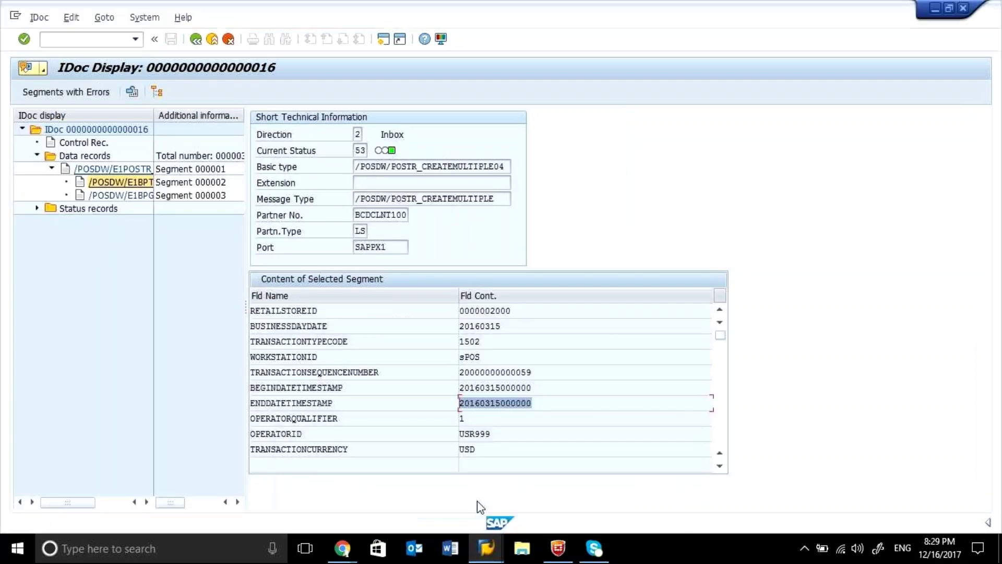
- Highlight the segment's values for transaction type code, business day date, retail store ID and transaction sequence number
{"action": "left_click", "coordinate": [492, 342]}
{"action": "left_click_drag", "start_coordinate": [492, 341], "coordinate": [447, 342]}
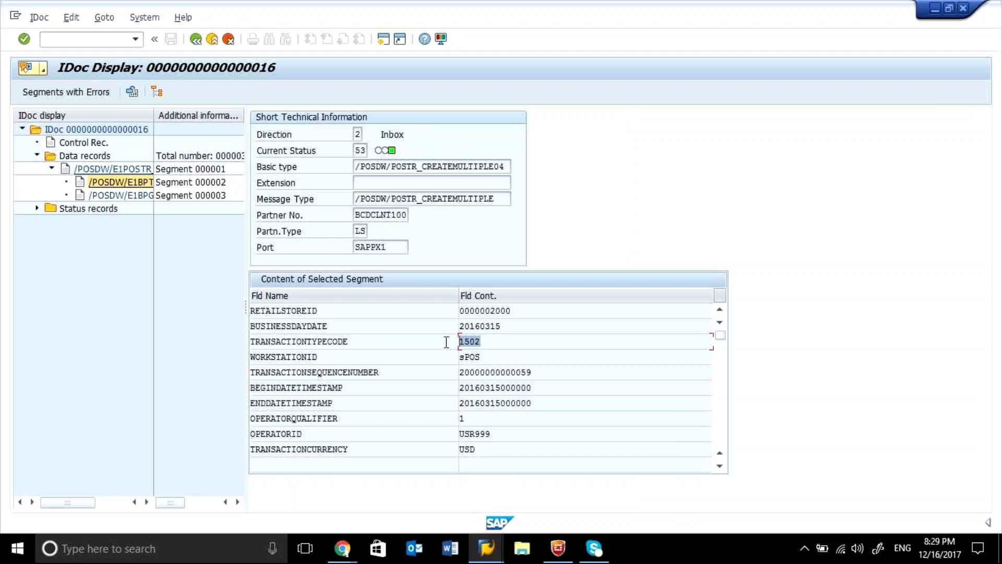
{"action": "left_click_drag", "start_coordinate": [504, 326], "coordinate": [317, 323]}
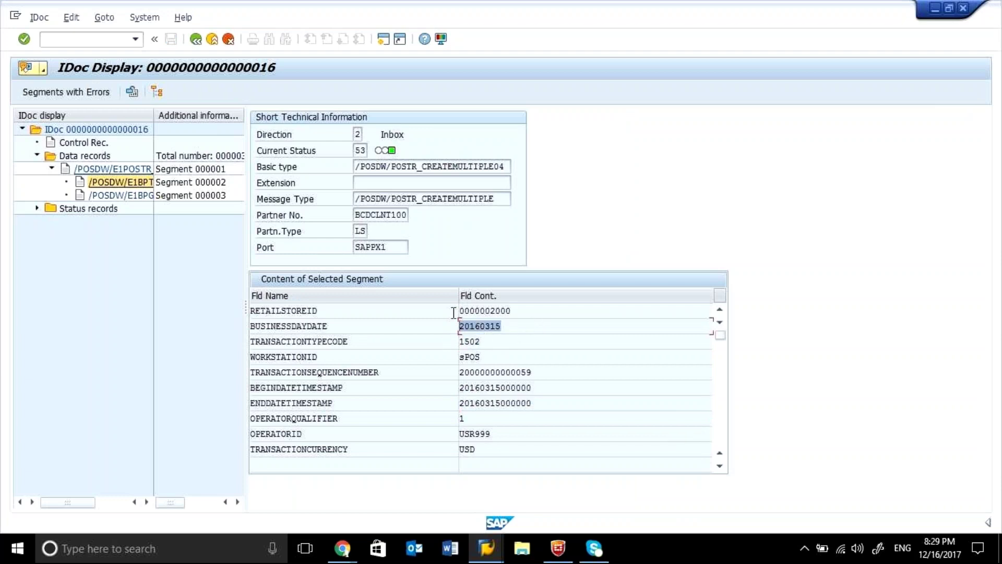
{"action": "left_click_drag", "start_coordinate": [527, 309], "coordinate": [401, 325]}
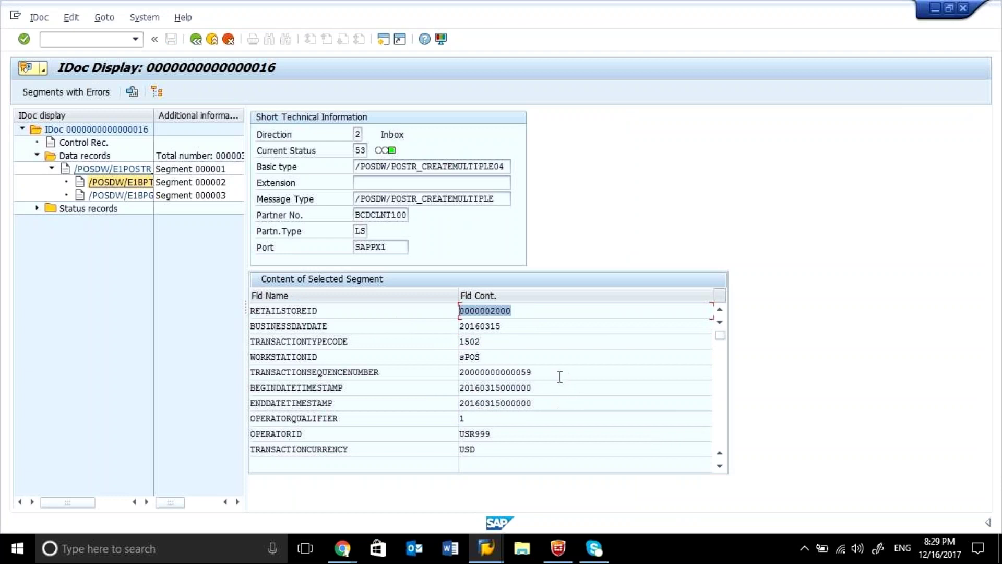
{"action": "left_click_drag", "start_coordinate": [559, 376], "coordinate": [447, 373]}
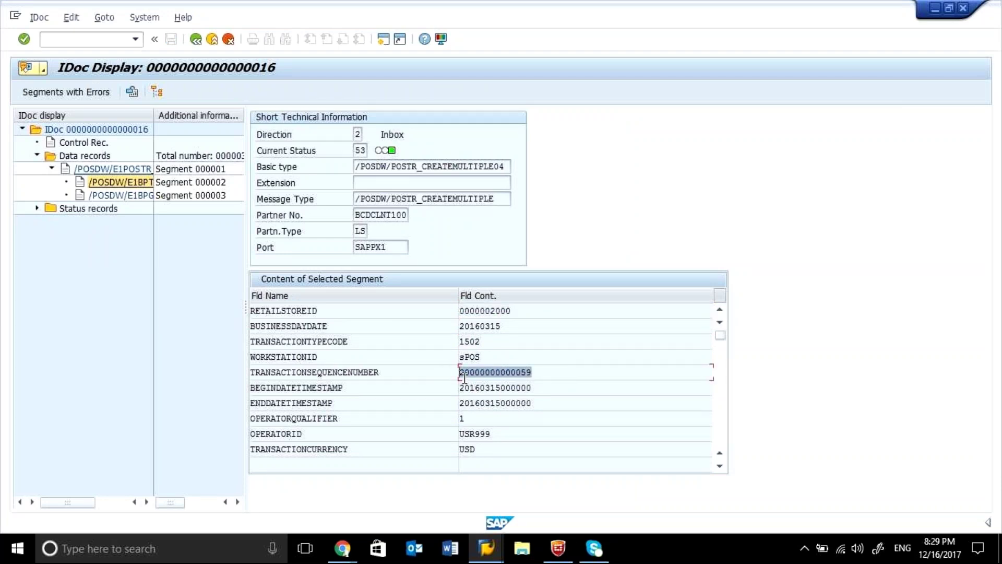
{"action": "left_click", "coordinate": [547, 389]}
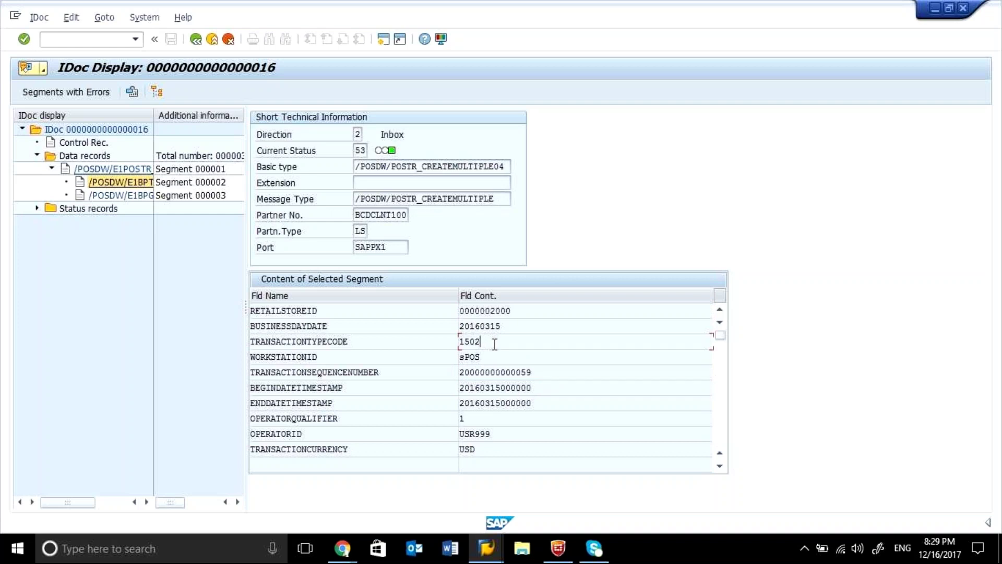
- Select the IDoc's root node, open an additional SAP session, and return to the IDoc display
{"action": "left_click", "coordinate": [143, 130]}
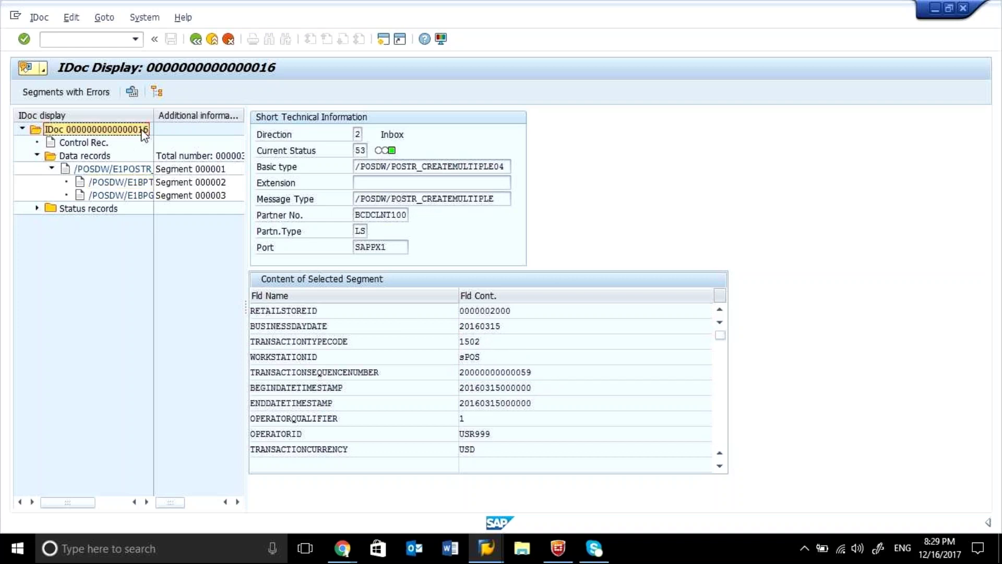
{"action": "left_click", "coordinate": [381, 43]}
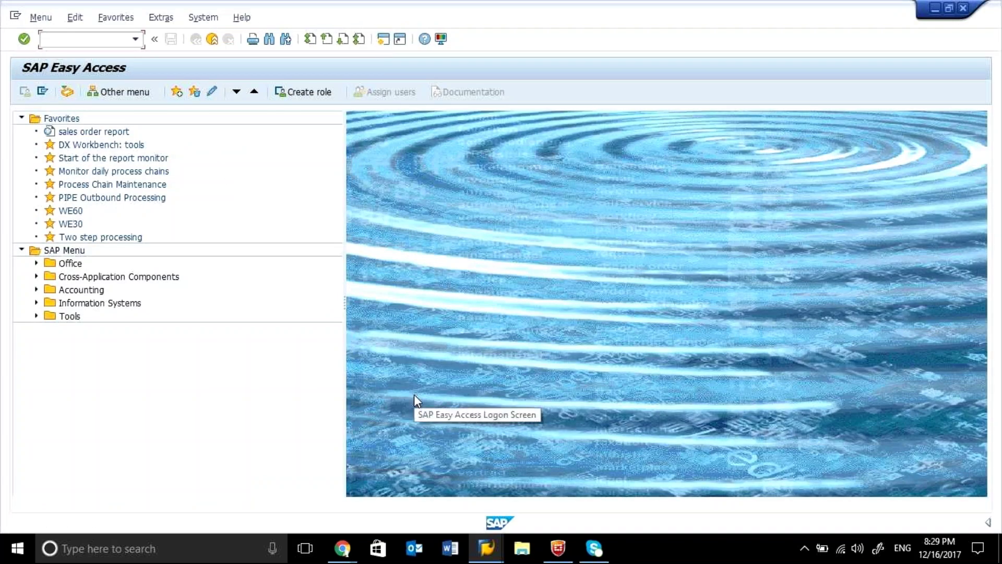
{"action": "left_click", "coordinate": [486, 549]}
{"action": "left_click", "coordinate": [477, 493]}
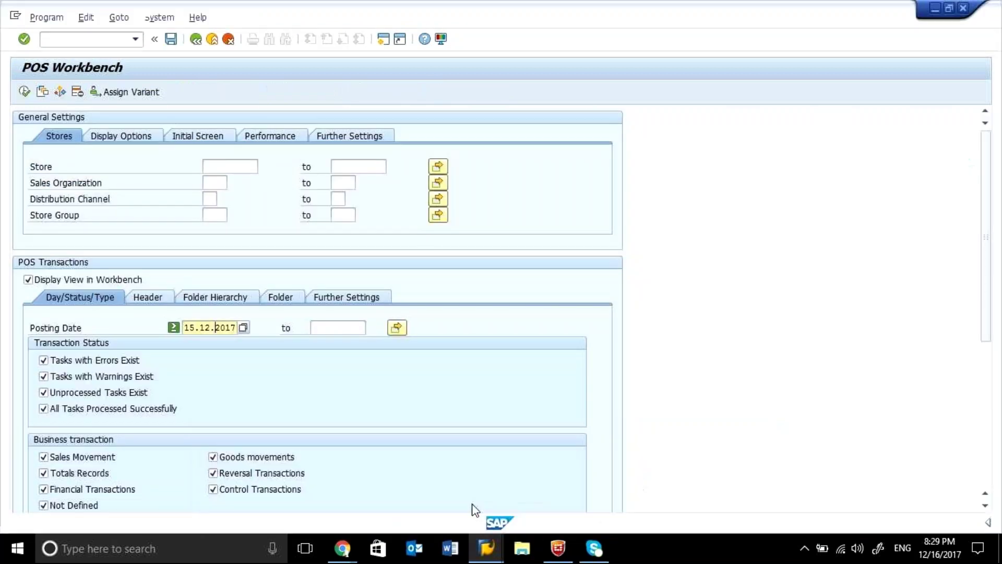
{"action": "left_click", "coordinate": [486, 548]}
{"action": "left_click", "coordinate": [425, 507]}
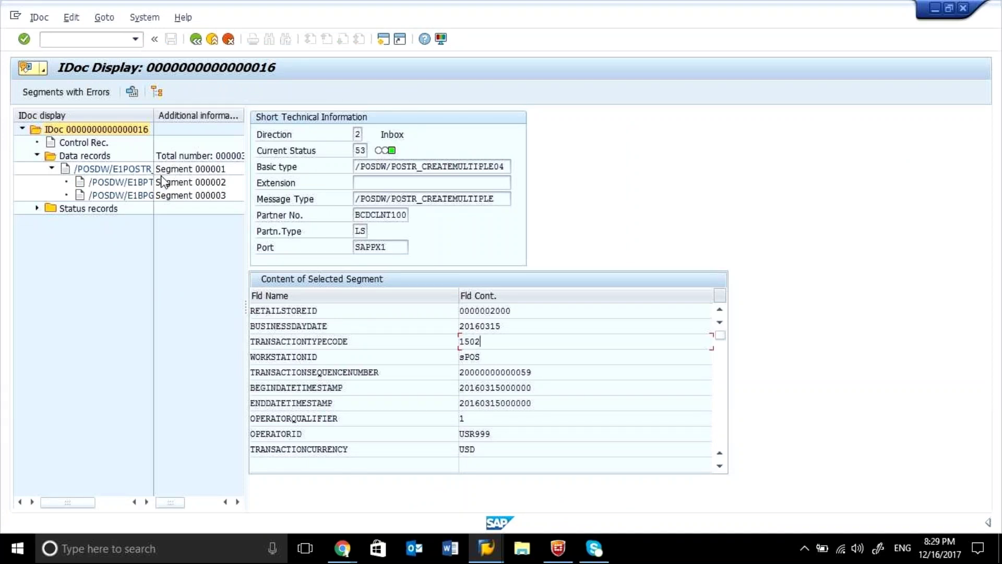
- View the SAP Easy Access session and the POS Workbench selection screen, ending on the IDoc display
{"action": "mouse_move", "coordinate": [486, 549]}
{"action": "mouse_move", "coordinate": [531, 496]}
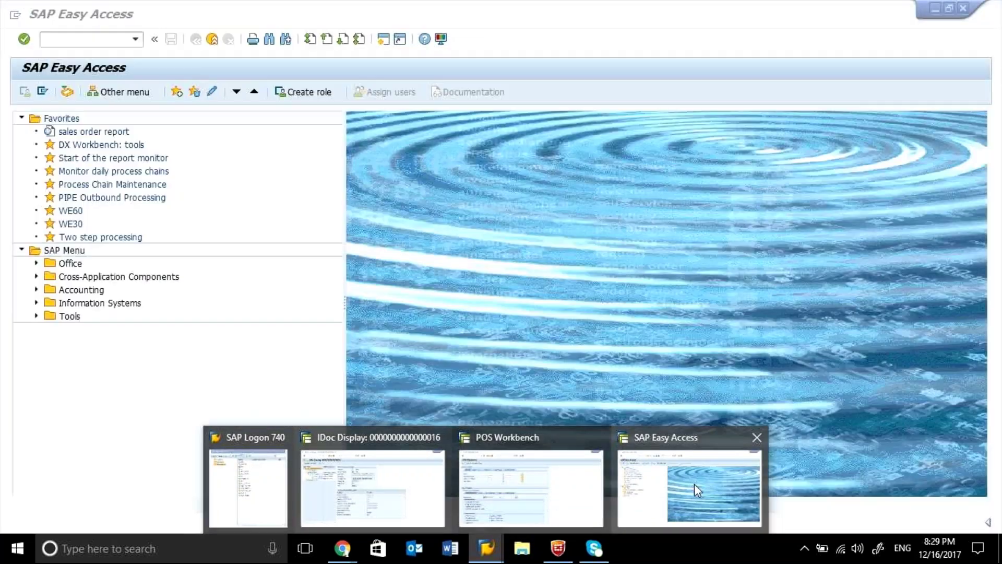
{"action": "left_click", "coordinate": [694, 484]}
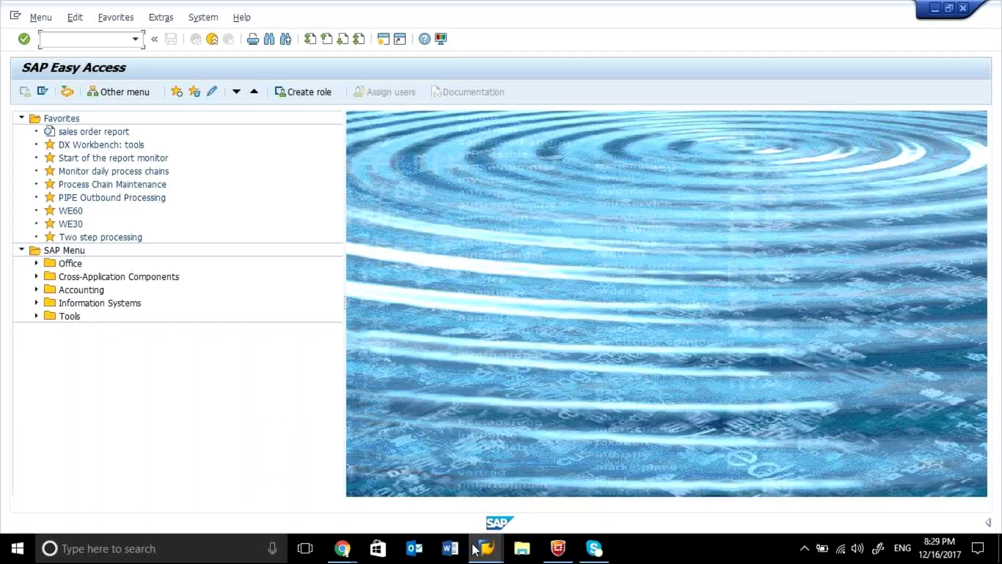
{"action": "mouse_move", "coordinate": [475, 548]}
{"action": "left_click", "coordinate": [411, 505]}
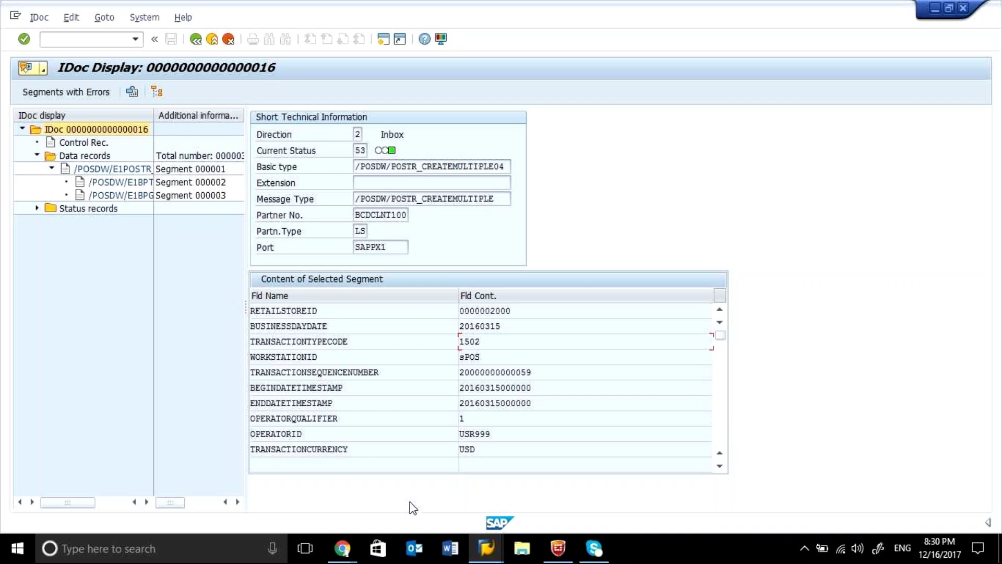
{"action": "mouse_move", "coordinate": [476, 532]}
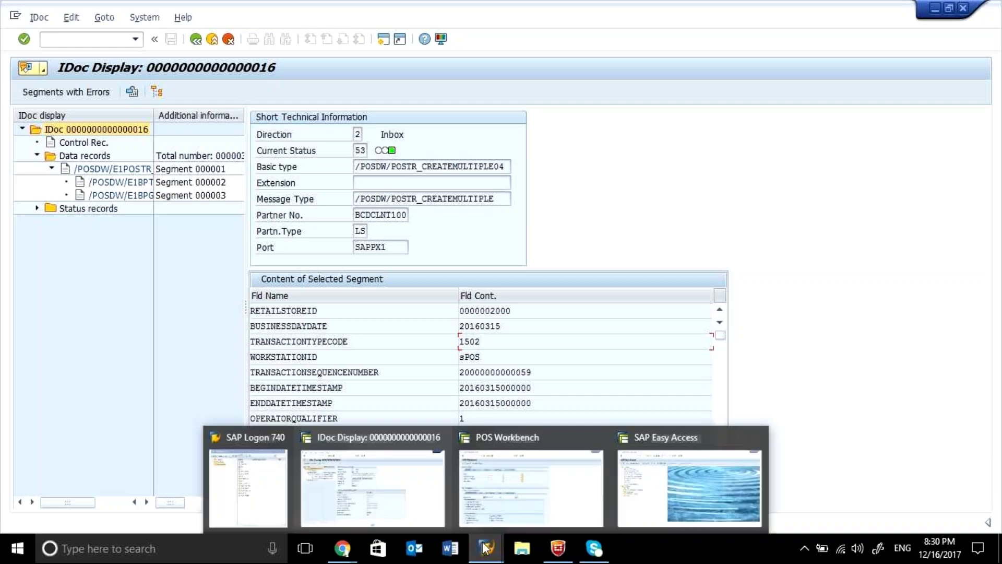
{"action": "mouse_move", "coordinate": [510, 517]}
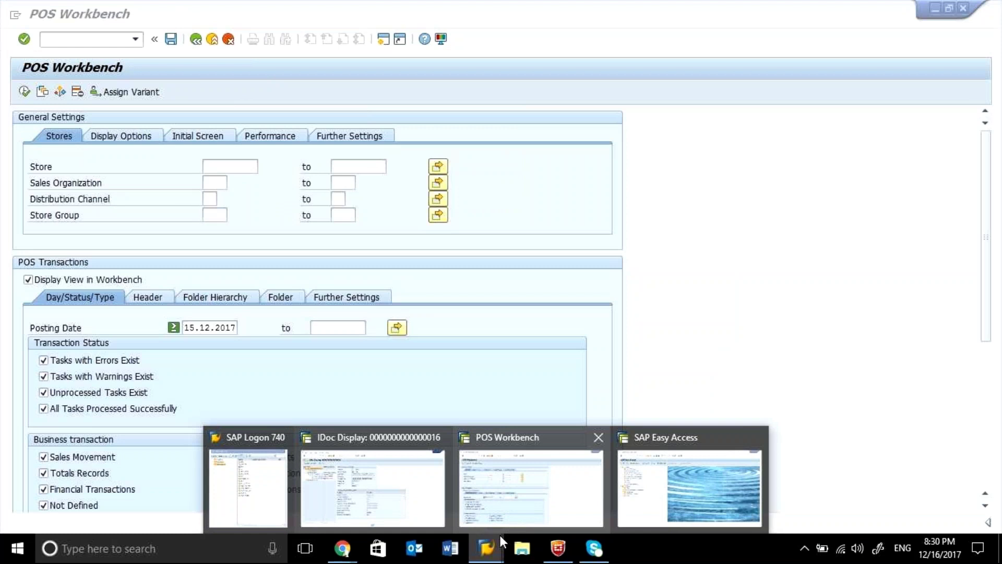
{"action": "left_click", "coordinate": [368, 484]}
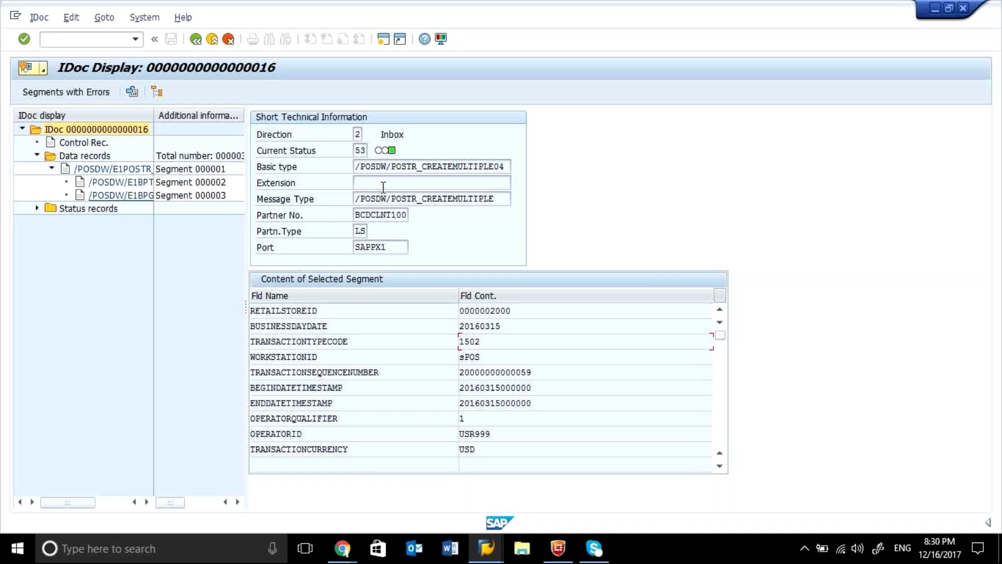
- Examine the IDoc's Current Status field, view the POS Workbench posting date selection, and return to the IDoc display
{"action": "left_click", "coordinate": [368, 153]}
{"action": "mouse_move", "coordinate": [485, 560]}
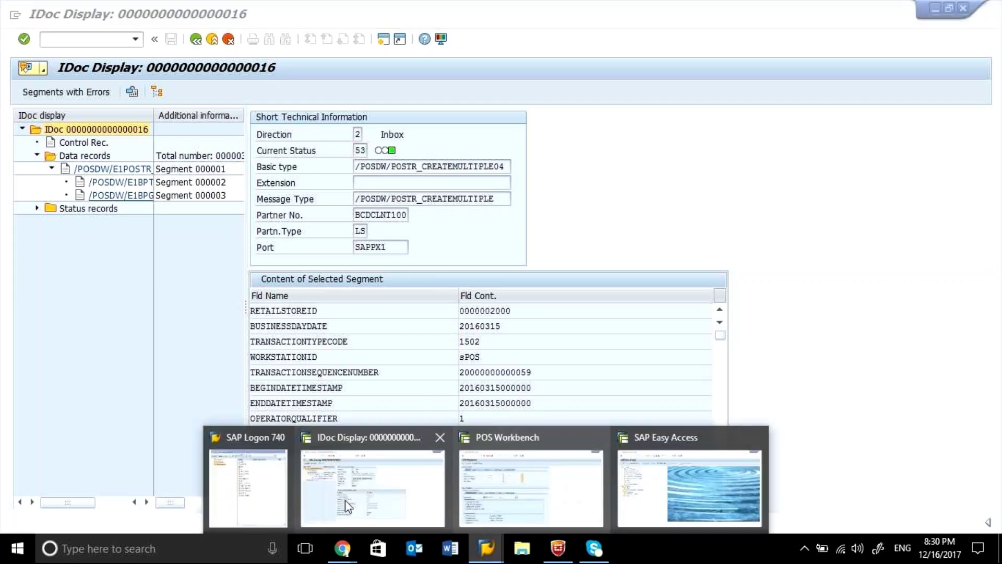
{"action": "left_click", "coordinate": [315, 503]}
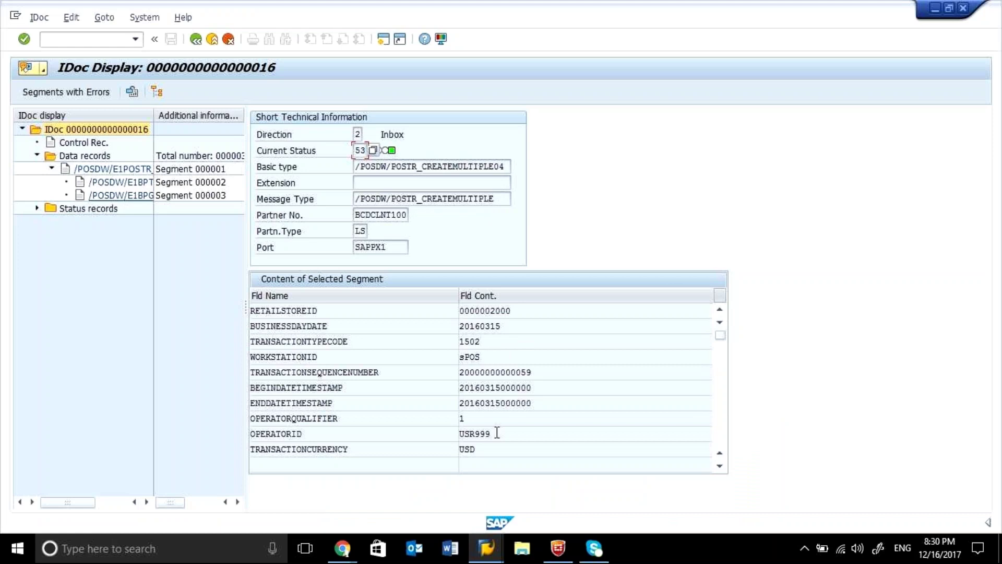
{"action": "mouse_move", "coordinate": [491, 549]}
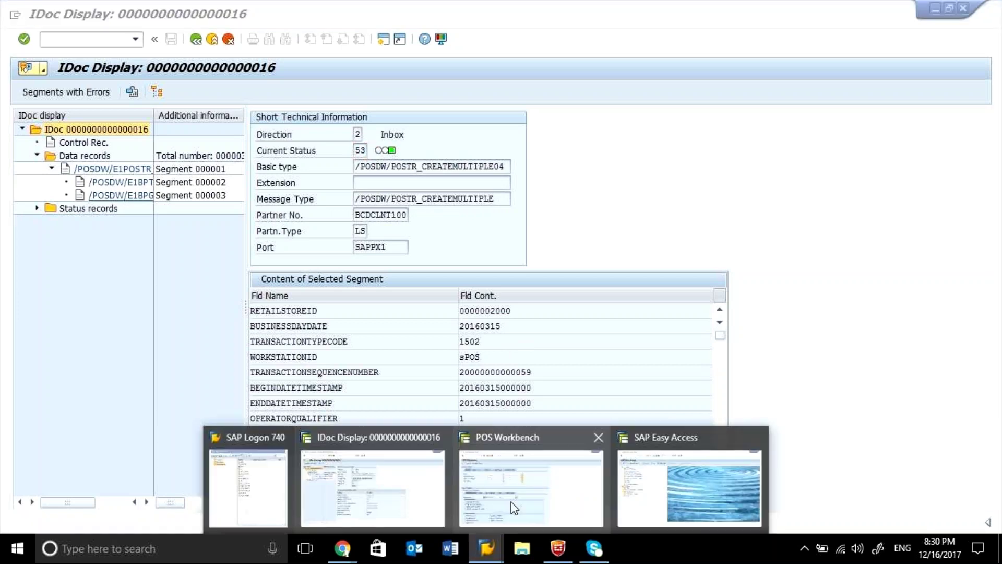
{"action": "left_click", "coordinate": [515, 501]}
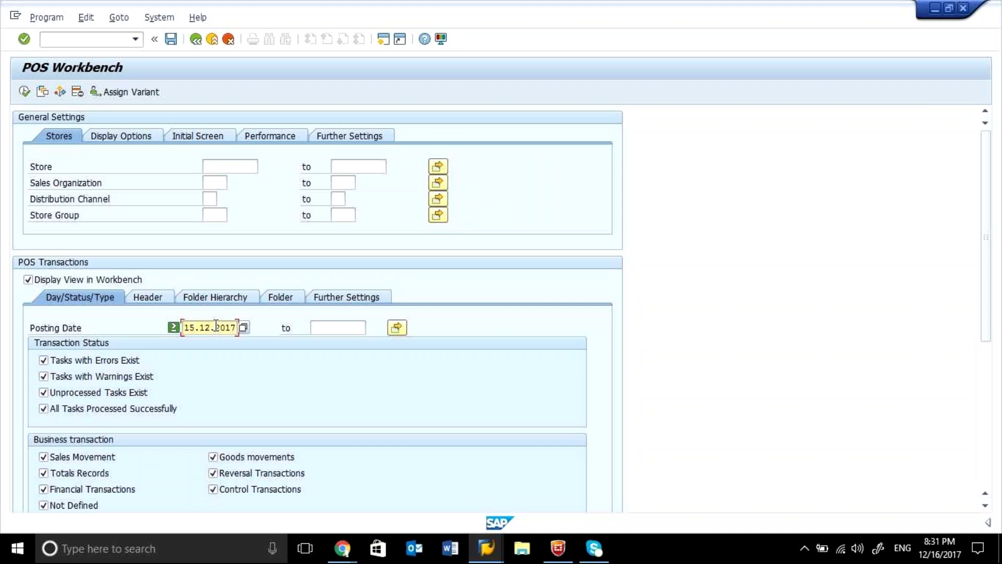
{"action": "left_click", "coordinate": [486, 549]}
{"action": "left_click", "coordinate": [408, 502]}
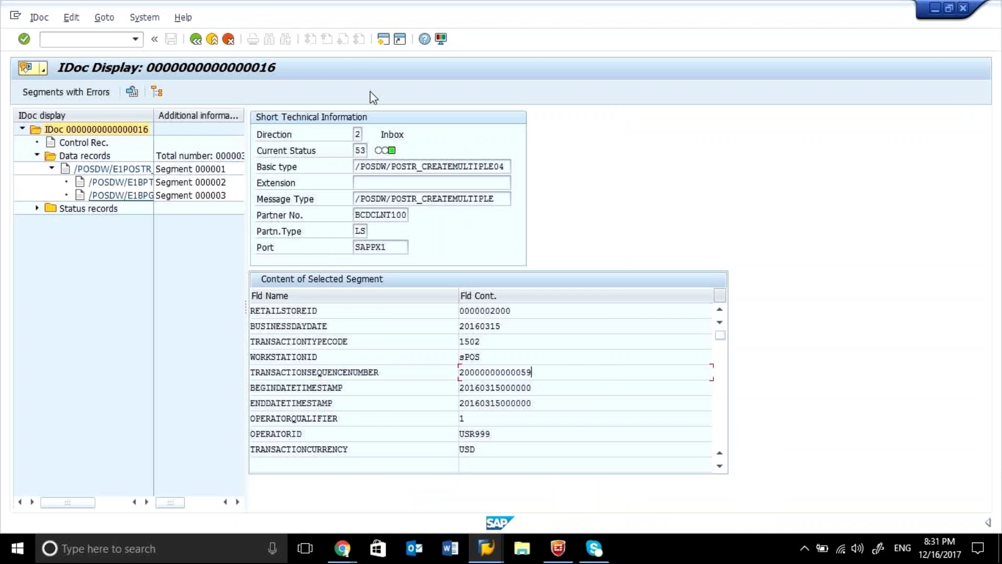
- Check the meaning of the IDoc's status light and Current Status code against the POS Workbench transaction status options, then return
{"action": "mouse_move", "coordinate": [395, 161]}
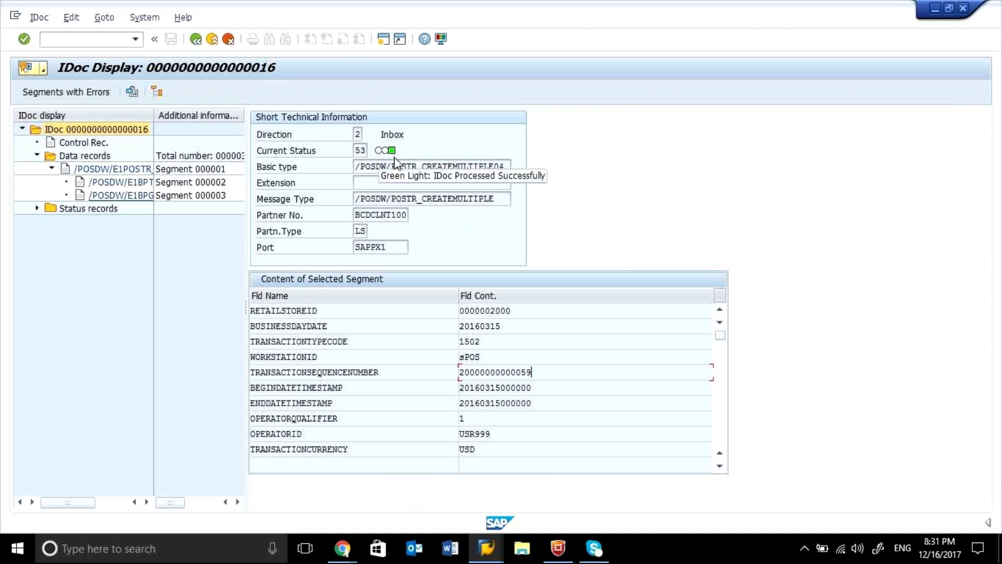
{"action": "left_click", "coordinate": [359, 151]}
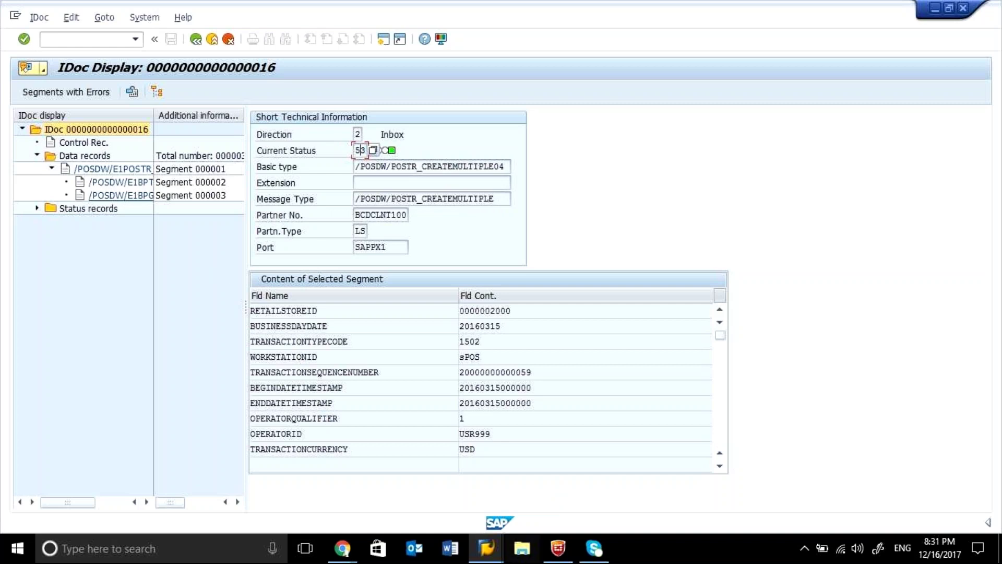
{"action": "mouse_move", "coordinate": [486, 548]}
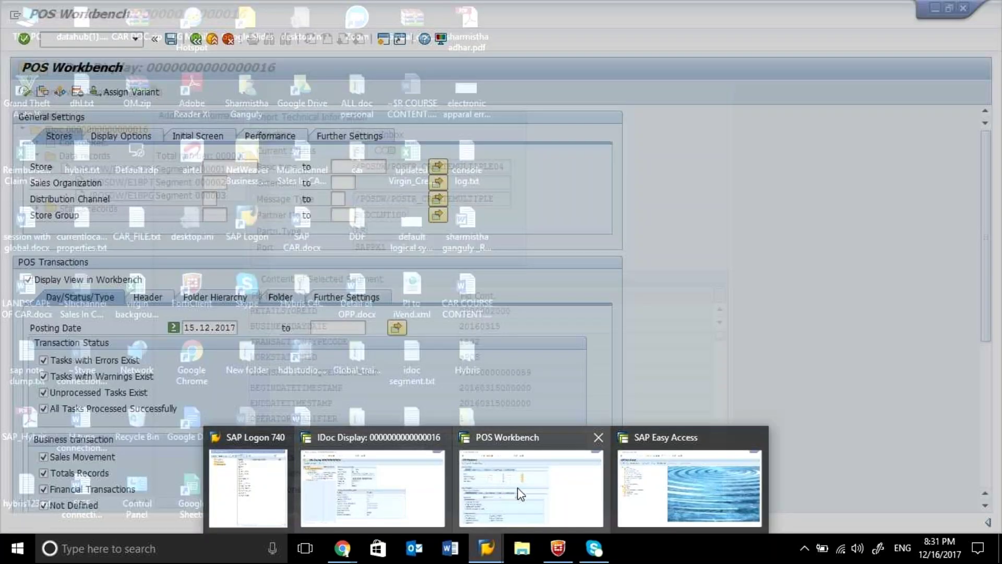
{"action": "left_click", "coordinate": [521, 494]}
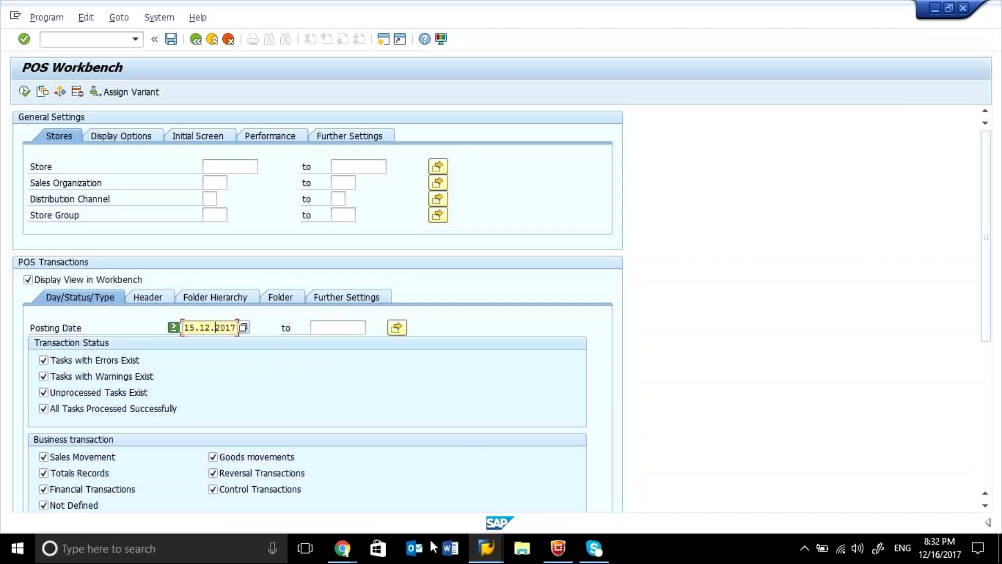
{"action": "left_click", "coordinate": [487, 548]}
{"action": "mouse_move", "coordinate": [380, 493]}
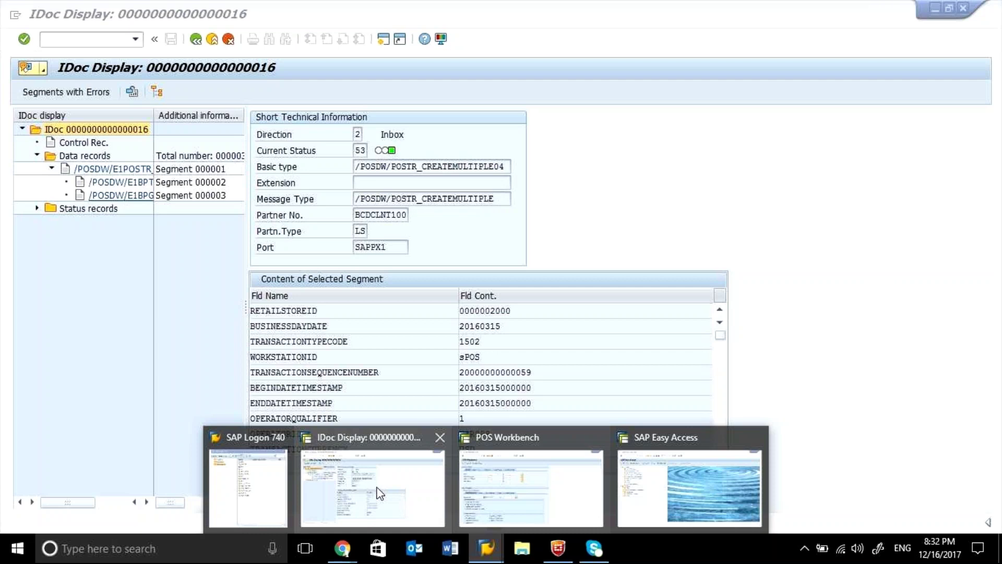
{"action": "left_click", "coordinate": [379, 493]}
- Highlight the RETAILSTOREID value and the TRANSACTIONTYPECODE value in the IDoc segment, and bring up the open SAP sessions
{"action": "left_click", "coordinate": [520, 313]}
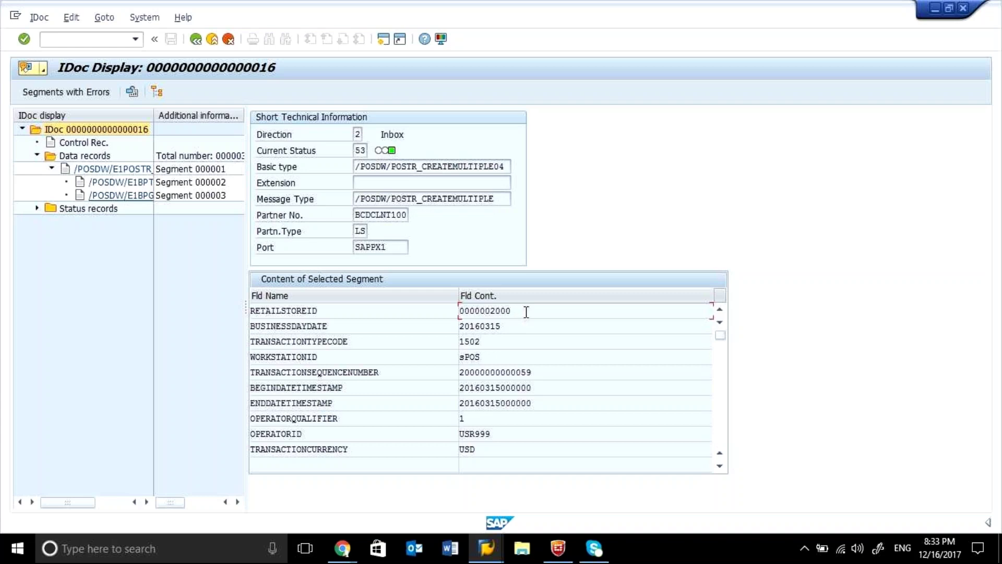
{"action": "left_click_drag", "start_coordinate": [519, 311], "coordinate": [458, 311]}
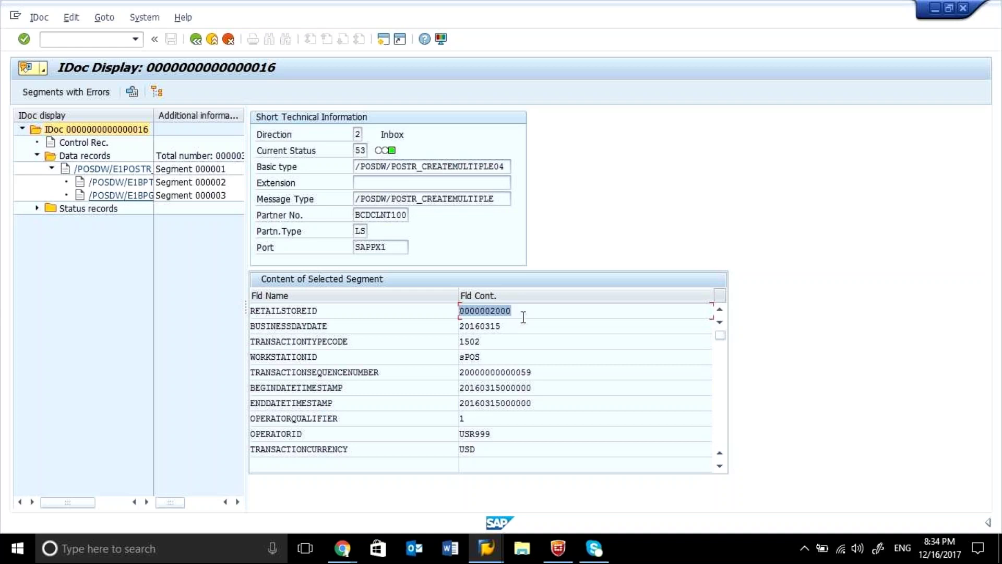
{"action": "left_click", "coordinate": [523, 316]}
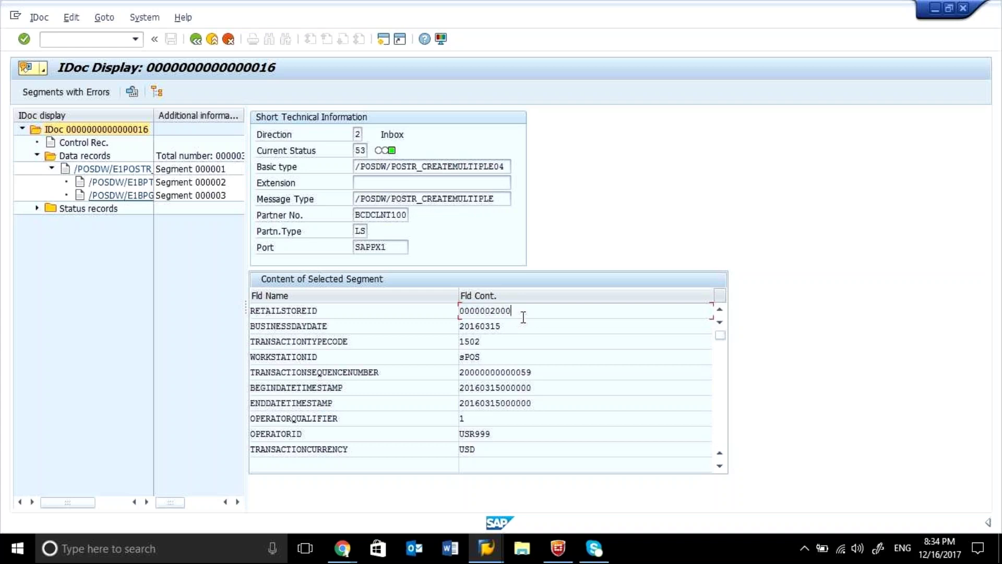
{"action": "left_click", "coordinate": [494, 342]}
{"action": "left_click_drag", "start_coordinate": [494, 343], "coordinate": [455, 343]}
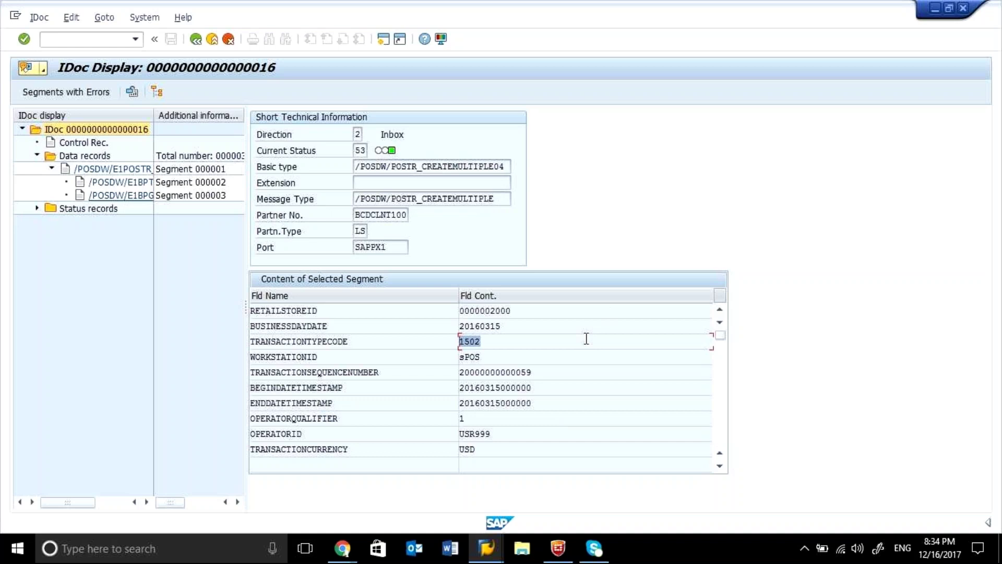
{"action": "left_click", "coordinate": [491, 548]}
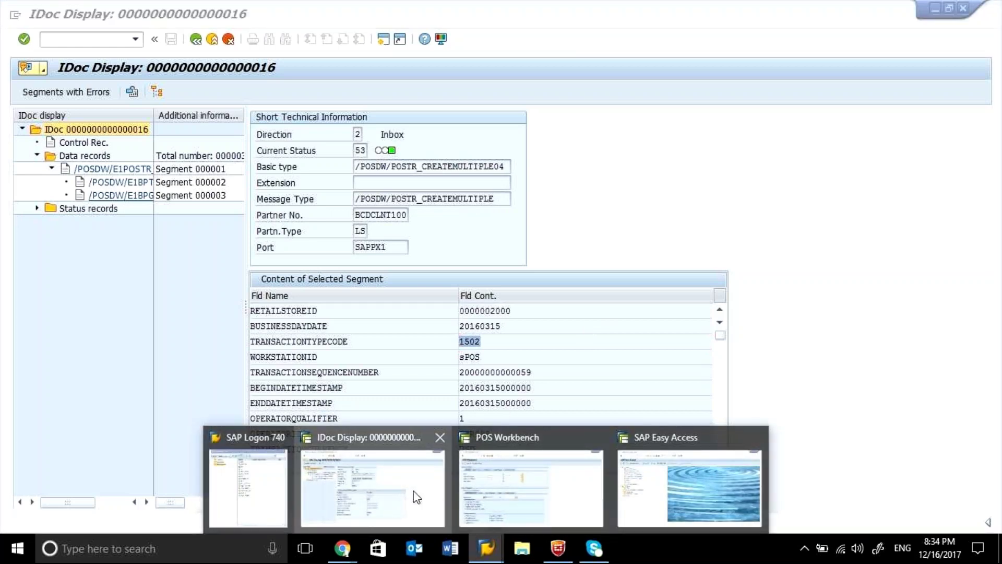
- In the POS Workbench, set the posting date selection to less than or equal to 15.12.2017 and execute it
{"action": "left_click", "coordinate": [500, 509]}
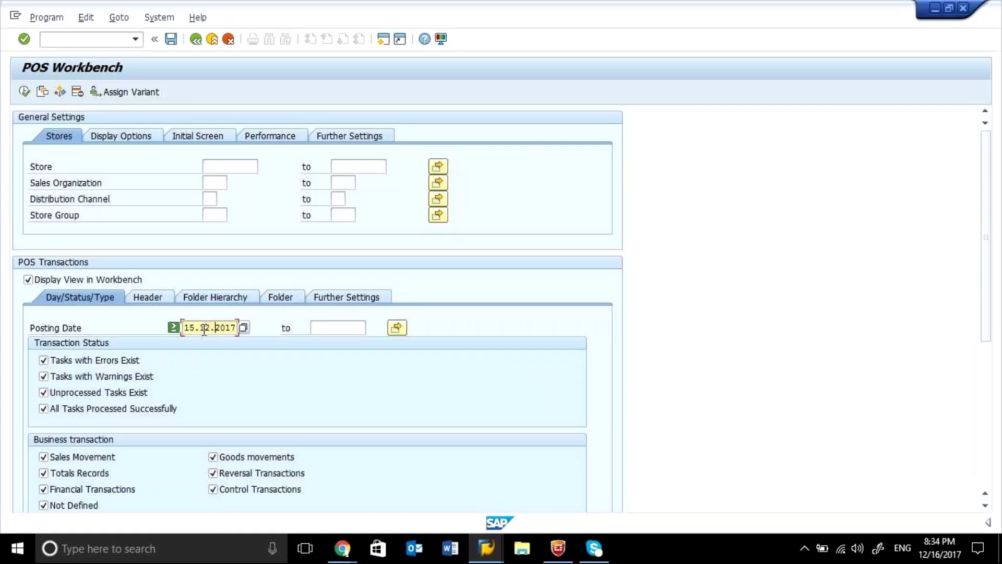
{"action": "left_click", "coordinate": [173, 328]}
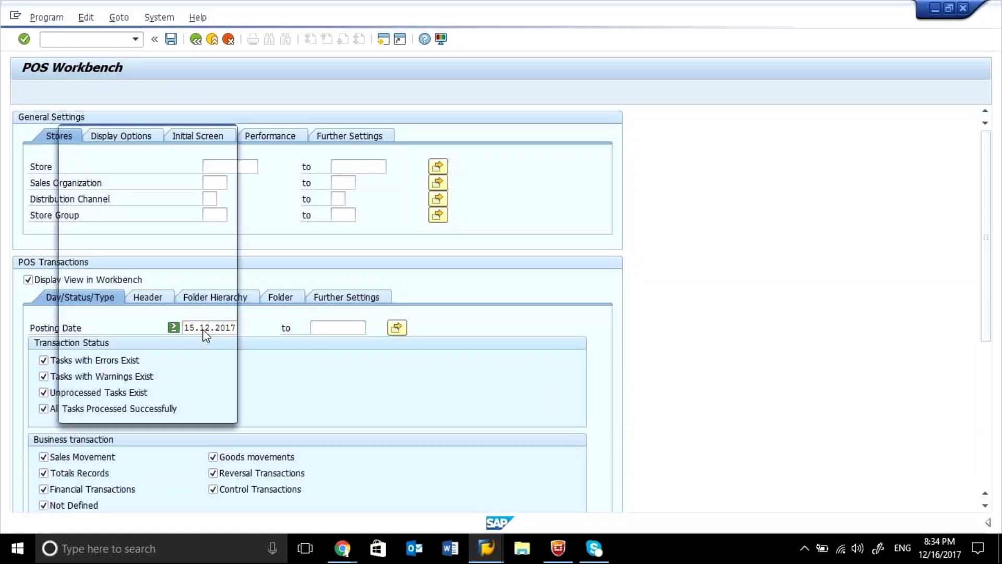
{"action": "double_click", "coordinate": [130, 218]}
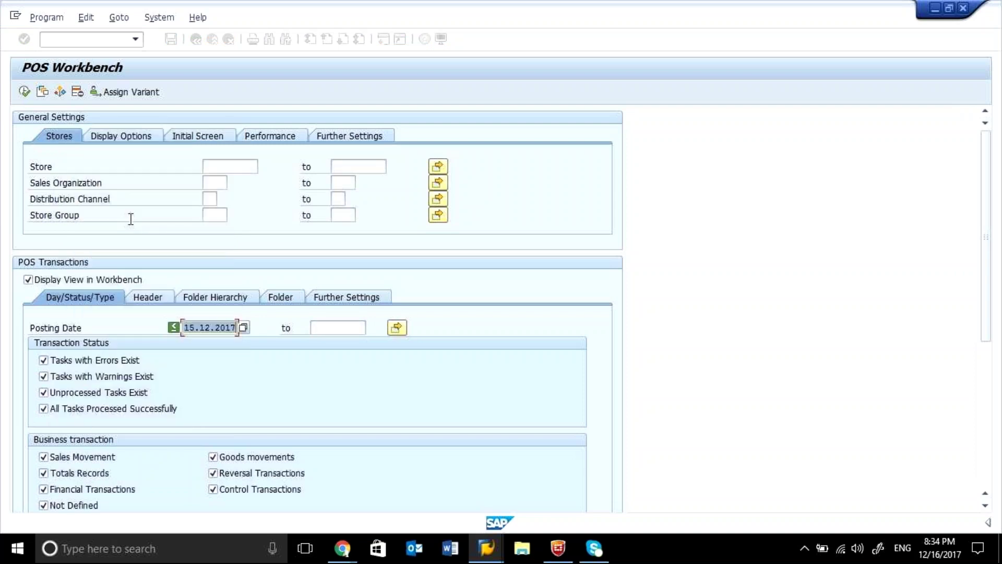
{"action": "left_click", "coordinate": [24, 91]}
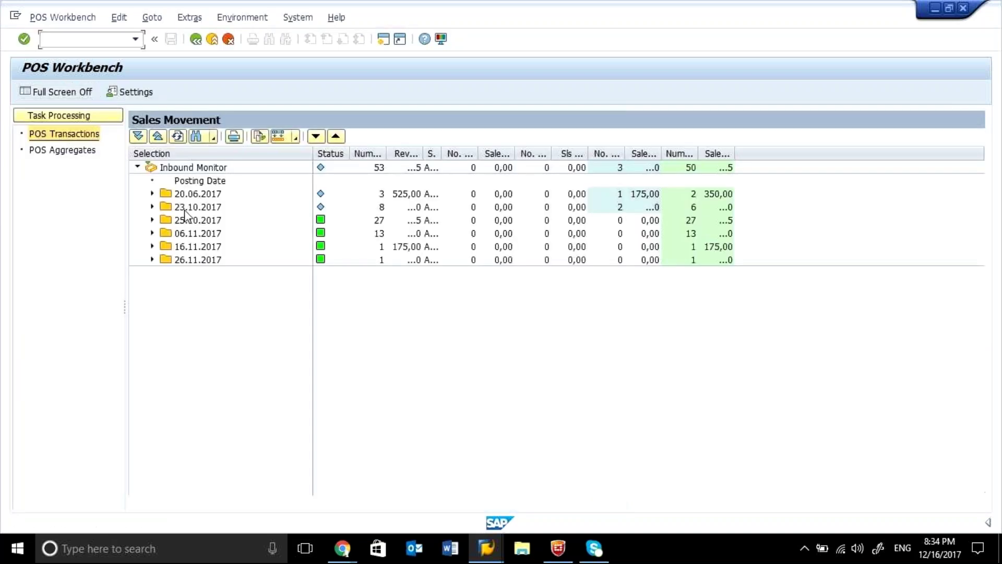
- Open the sales movements of store 5001 for posting date 25.10.2017 and display the data of a type 1001 transaction
{"action": "left_click", "coordinate": [152, 220]}
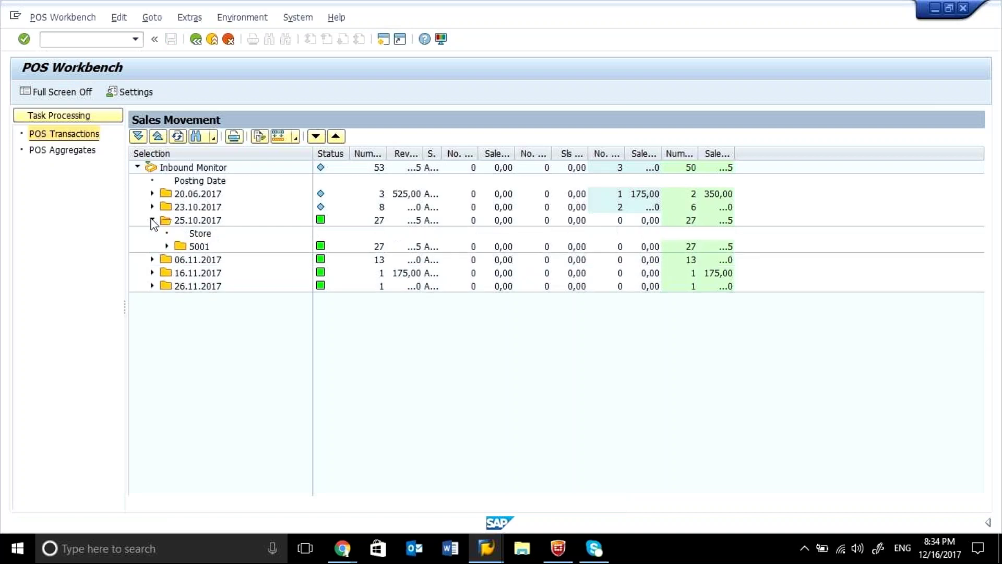
{"action": "left_click", "coordinate": [167, 245]}
{"action": "double_click", "coordinate": [225, 272]}
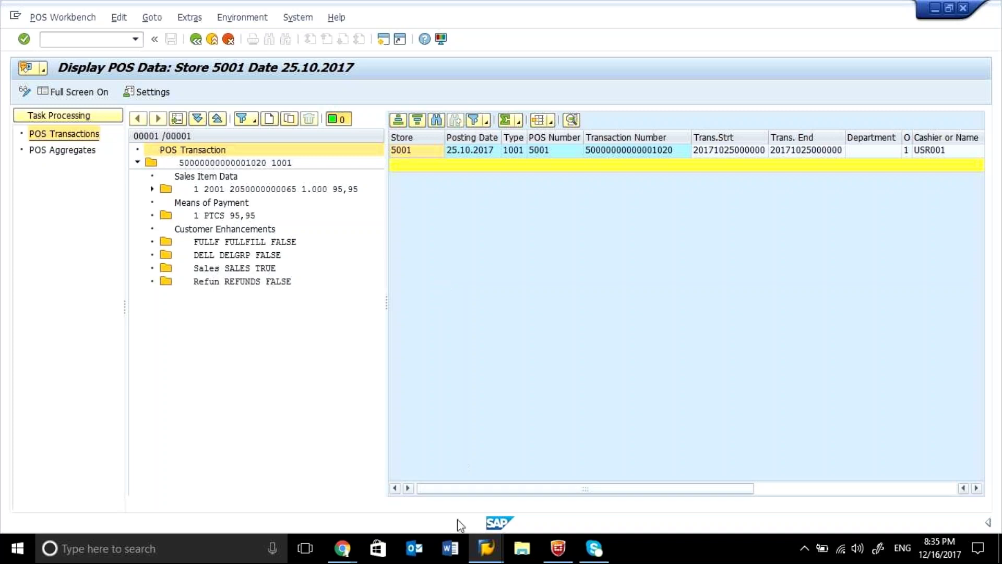
{"action": "left_click", "coordinate": [473, 556]}
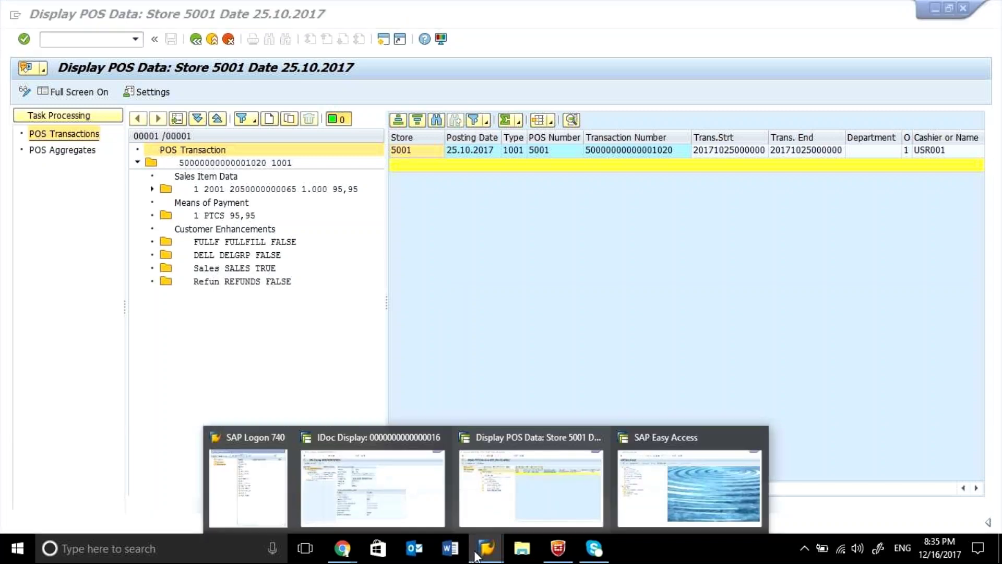
{"action": "left_click", "coordinate": [418, 504]}
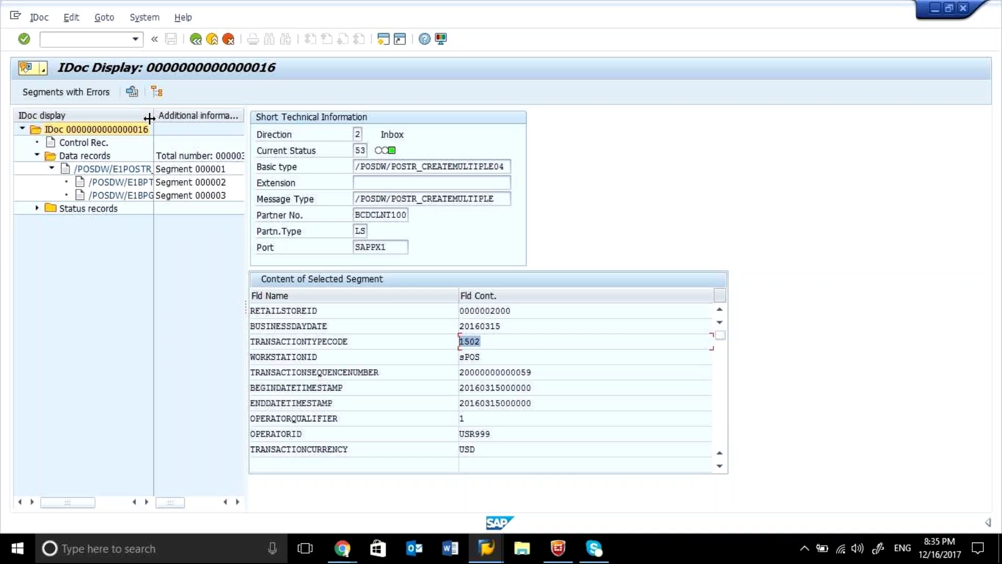
{"action": "left_click_drag", "start_coordinate": [151, 117], "coordinate": [203, 117]}
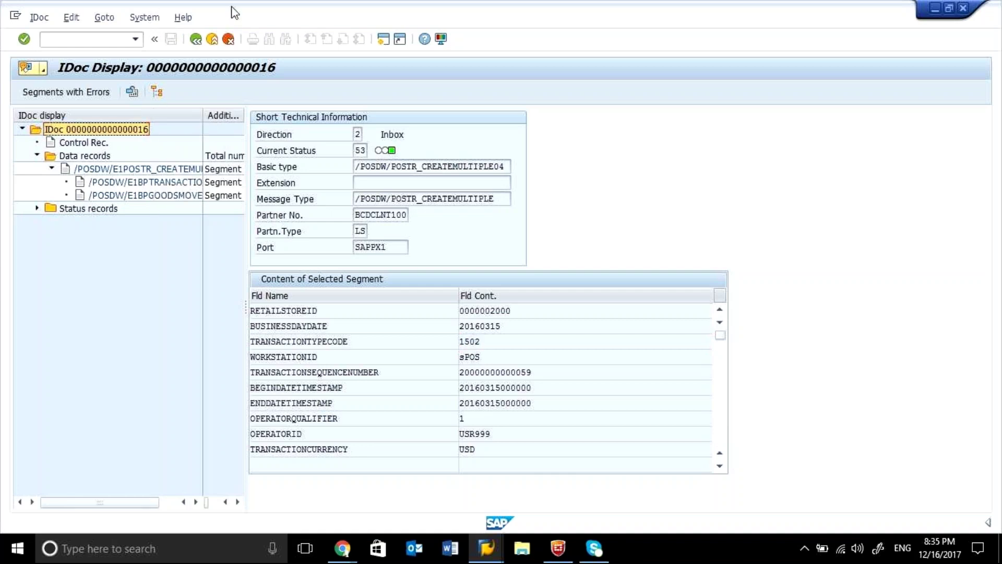
{"action": "left_click", "coordinate": [196, 40]}
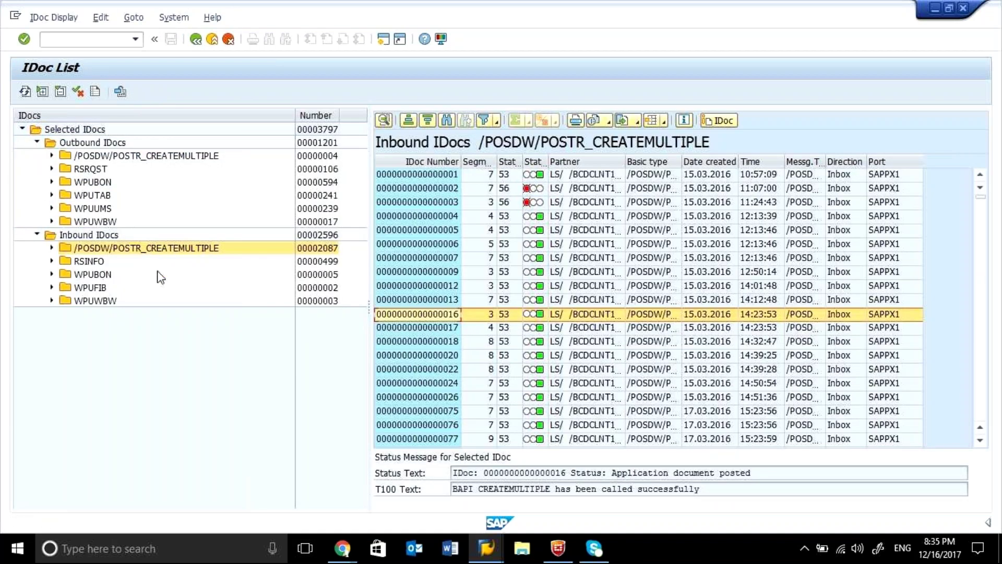
{"action": "double_click", "coordinate": [431, 387]}
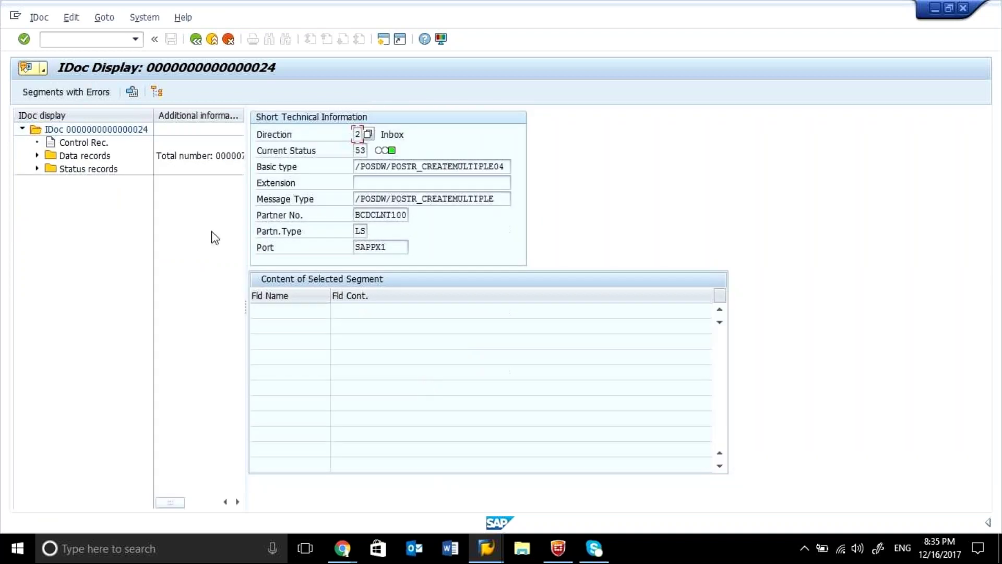
{"action": "left_click", "coordinate": [36, 156]}
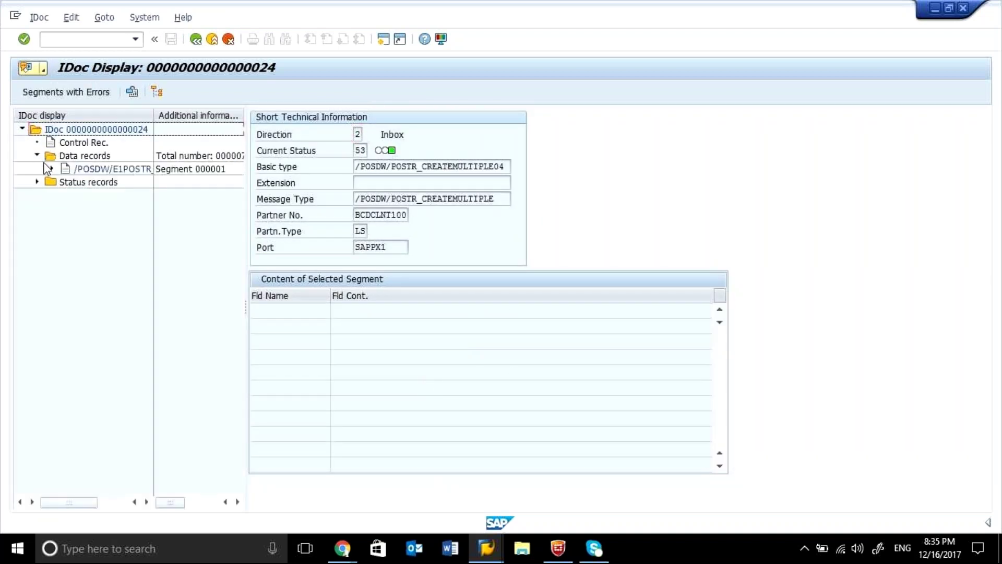
{"action": "left_click", "coordinate": [48, 167]}
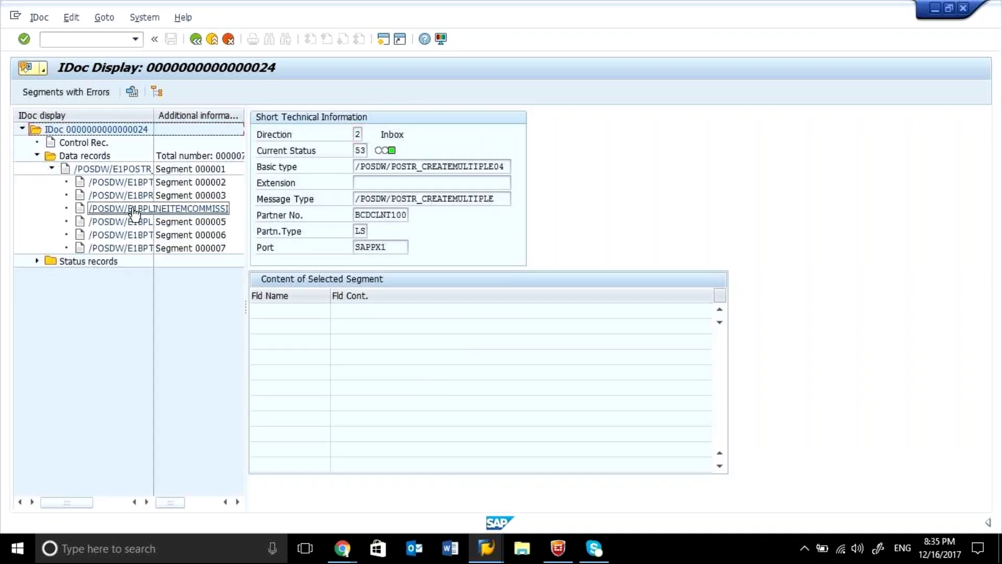
{"action": "left_click", "coordinate": [134, 196]}
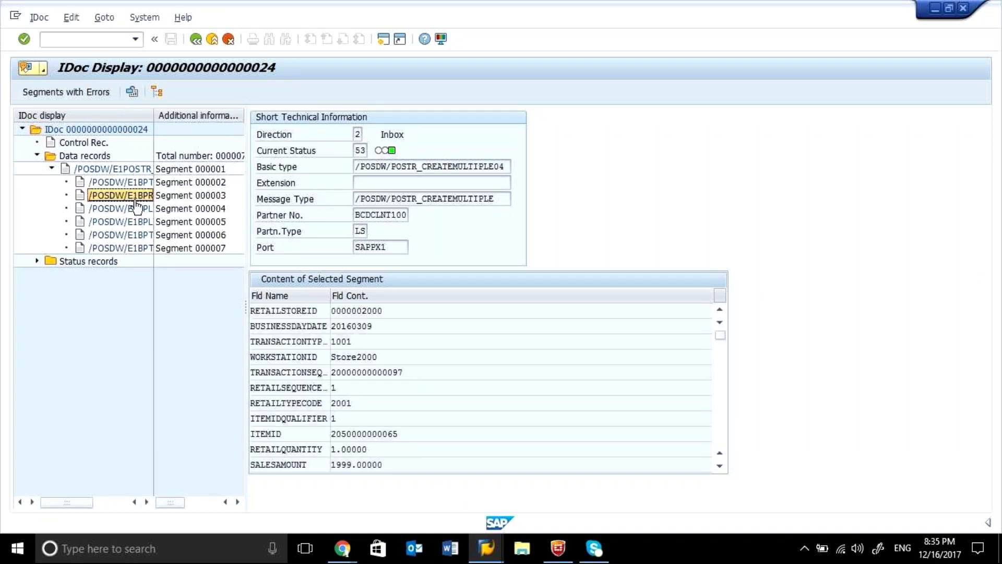
{"action": "left_click", "coordinate": [721, 447]}
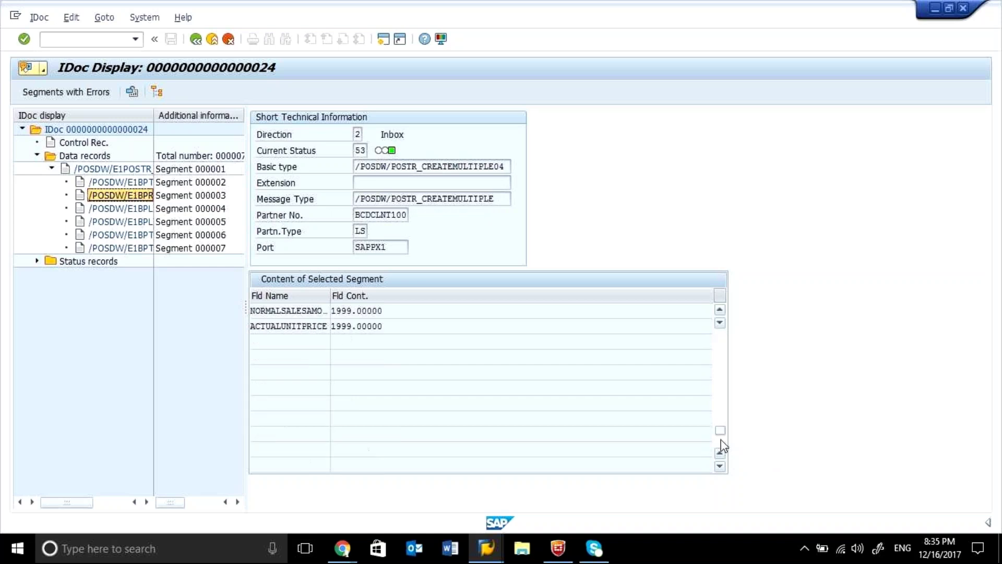
{"action": "left_click", "coordinate": [721, 349]}
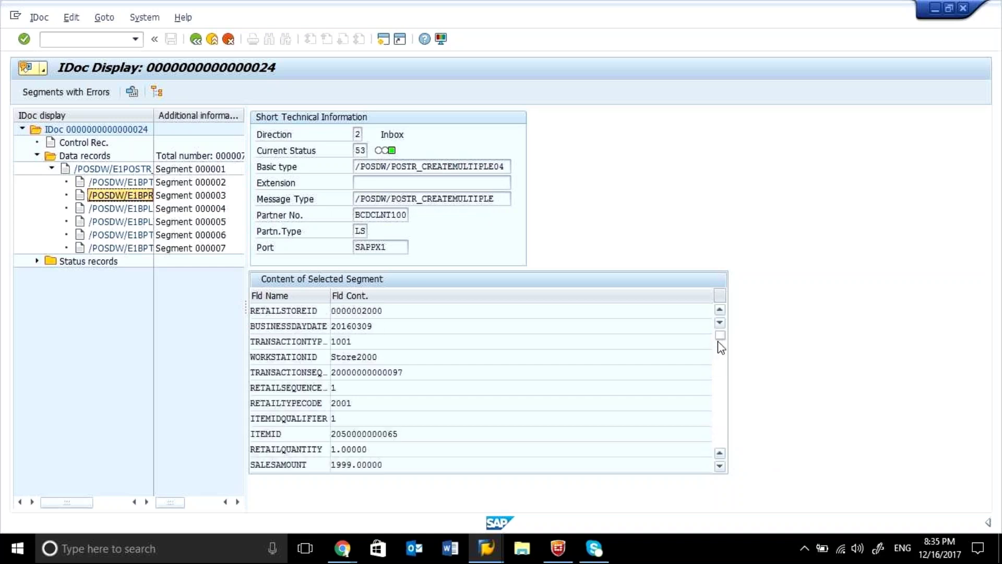
{"action": "left_click", "coordinate": [451, 454]}
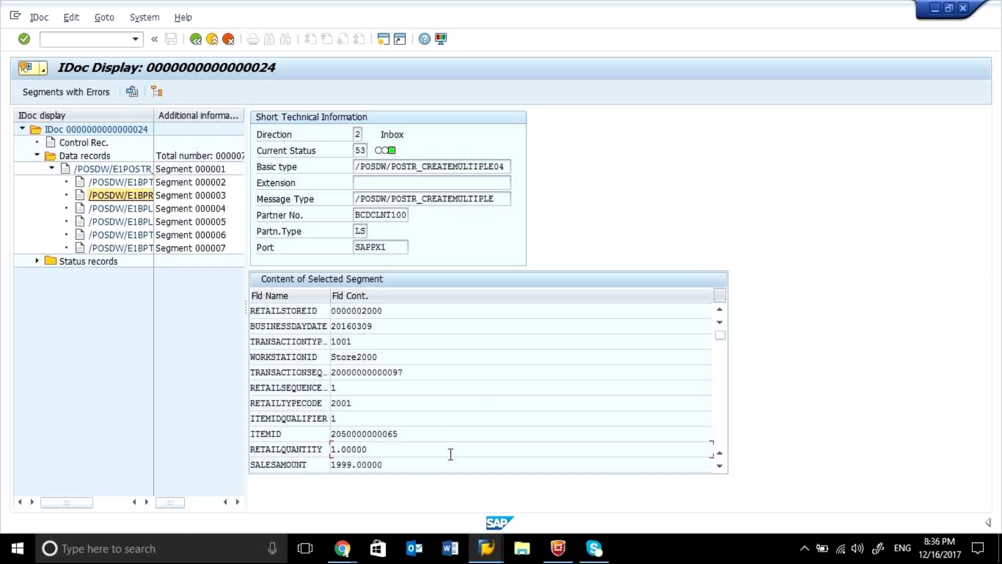
- Compare the IDoc segment's RETAILQUANTITY value with the store 5001 transaction's sales item data, ending on the IDoc display
{"action": "mouse_move", "coordinate": [488, 547]}
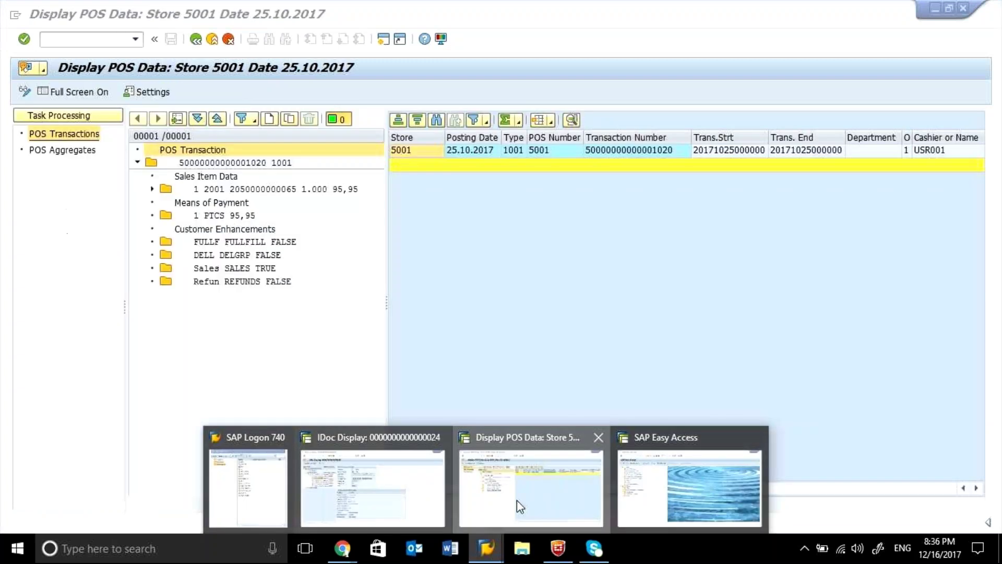
{"action": "left_click", "coordinate": [517, 500]}
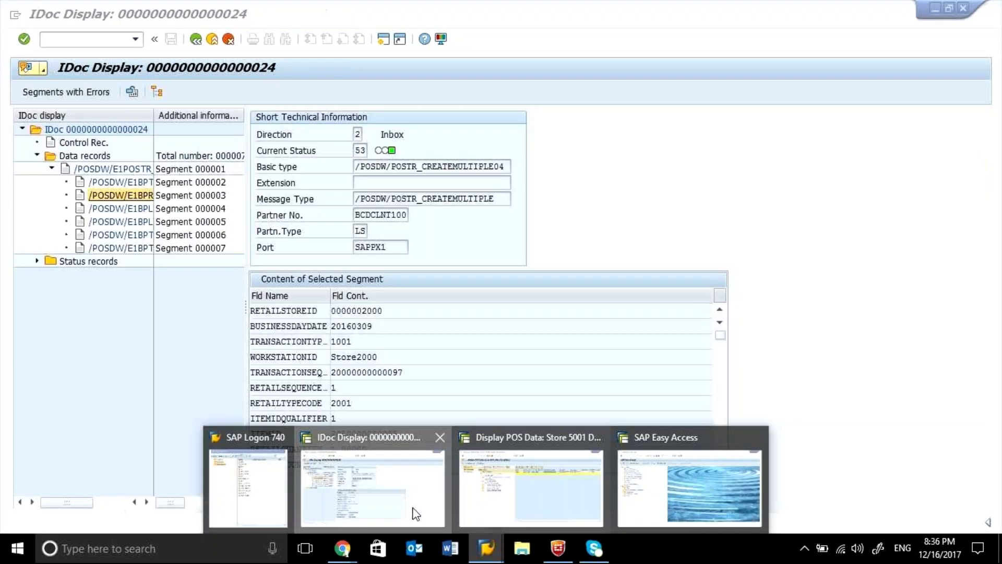
{"action": "left_click", "coordinate": [414, 512]}
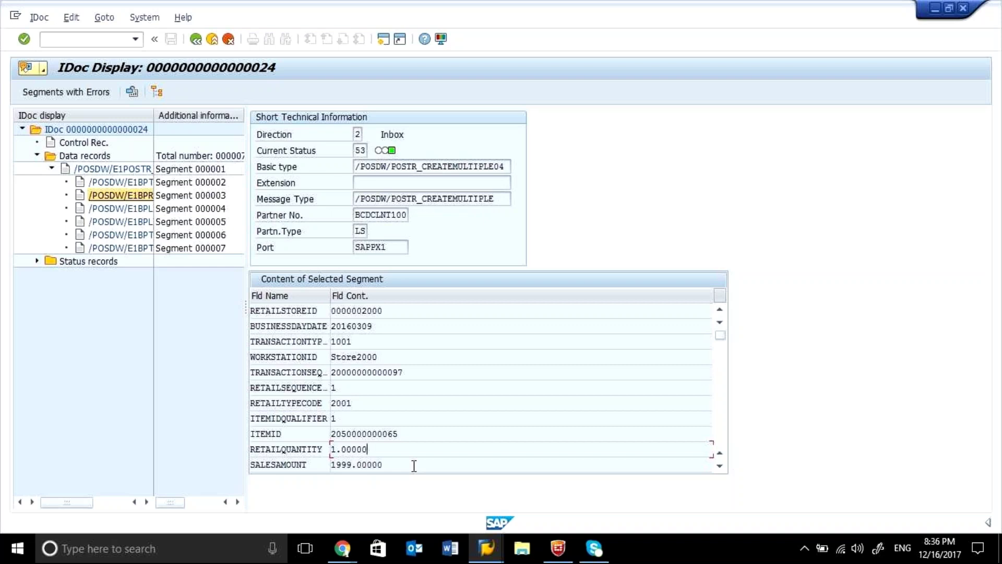
{"action": "left_click_drag", "start_coordinate": [383, 453], "coordinate": [322, 452]}
{"action": "left_click", "coordinate": [486, 548]}
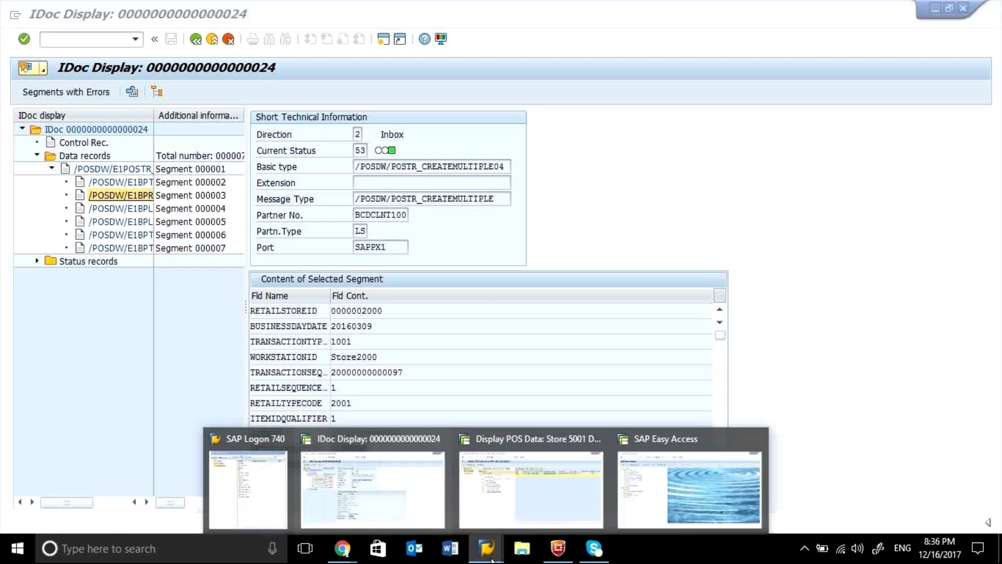
{"action": "left_click", "coordinate": [517, 490]}
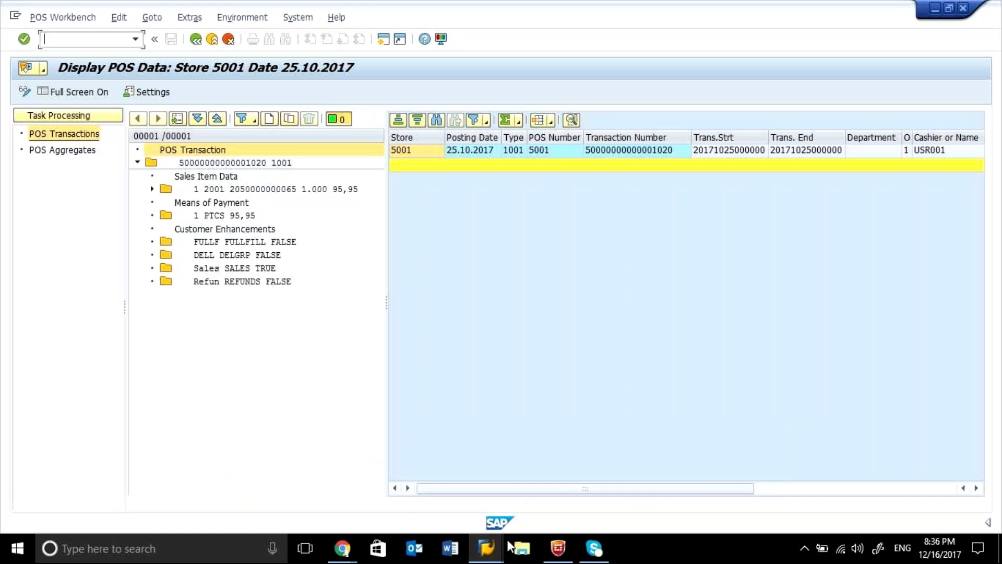
{"action": "left_click", "coordinate": [487, 548]}
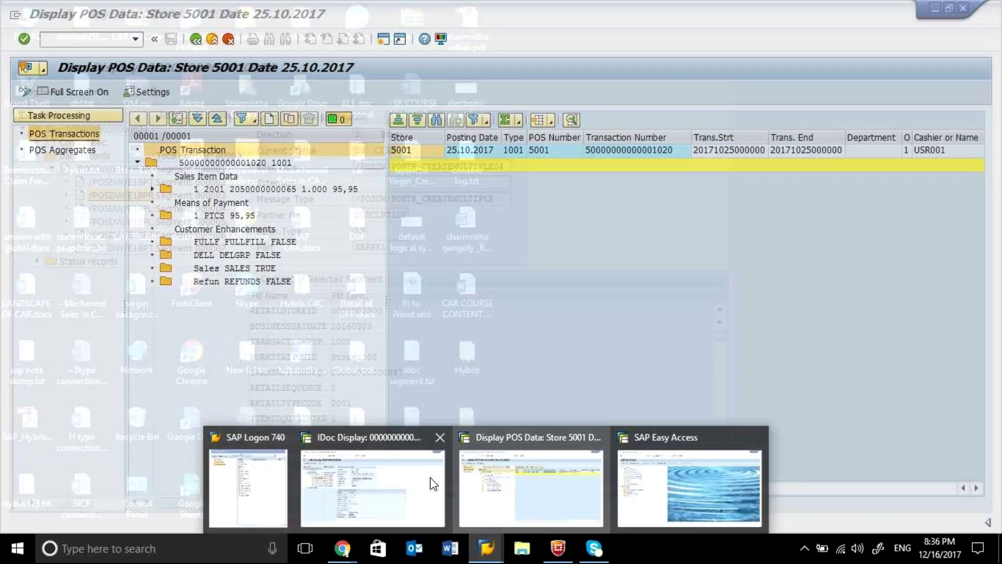
{"action": "left_click", "coordinate": [431, 479]}
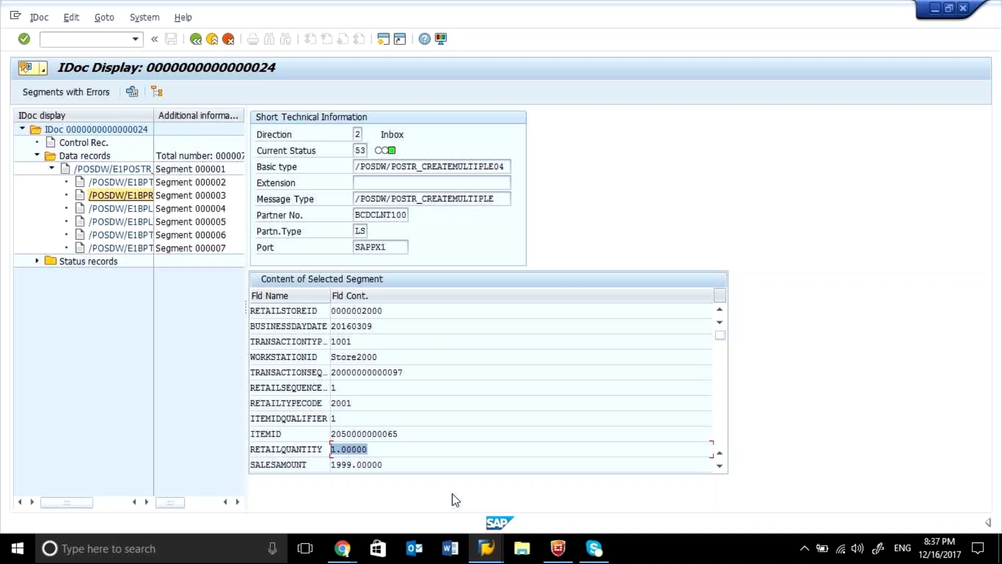
- Go back to the IDoc list, and in the POS Workbench leave the transaction data for the sales movement overview
{"action": "left_click", "coordinate": [195, 41]}
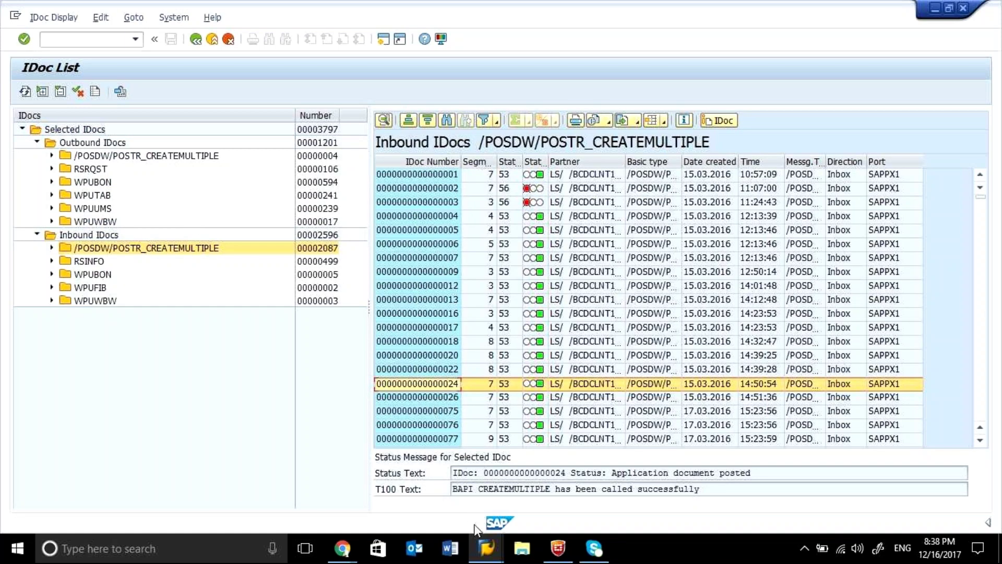
{"action": "mouse_move", "coordinate": [490, 551]}
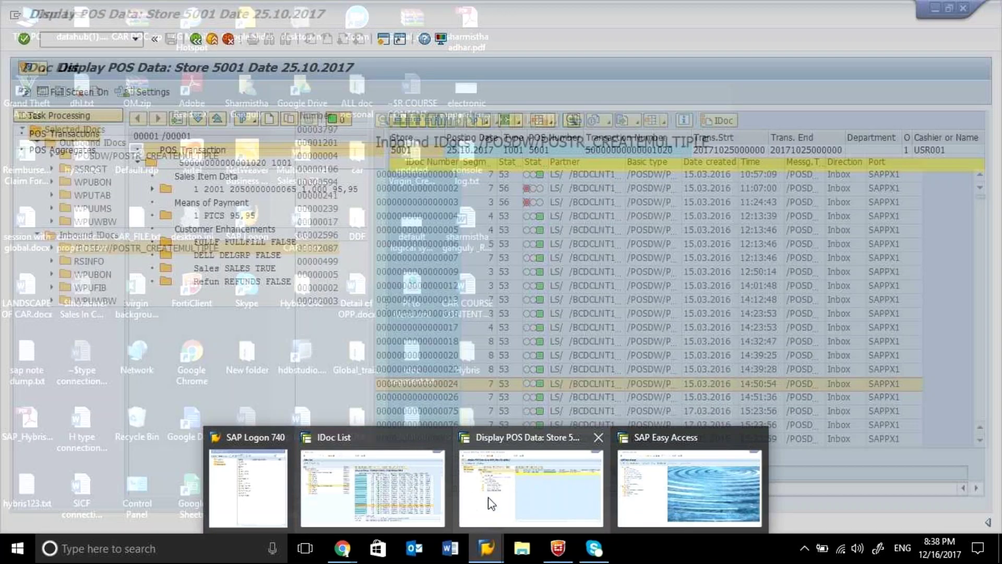
{"action": "left_click", "coordinate": [488, 501]}
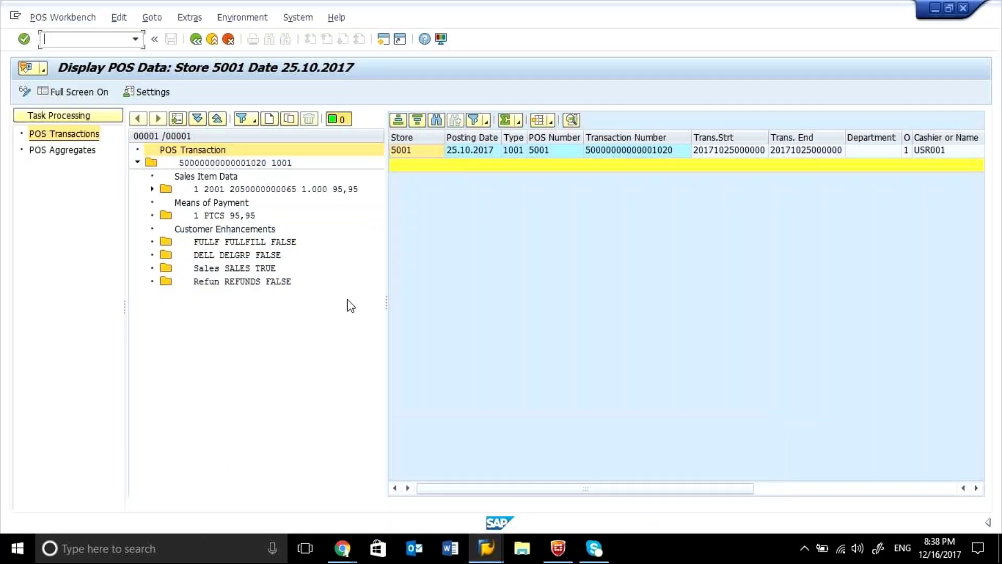
{"action": "left_click", "coordinate": [197, 41]}
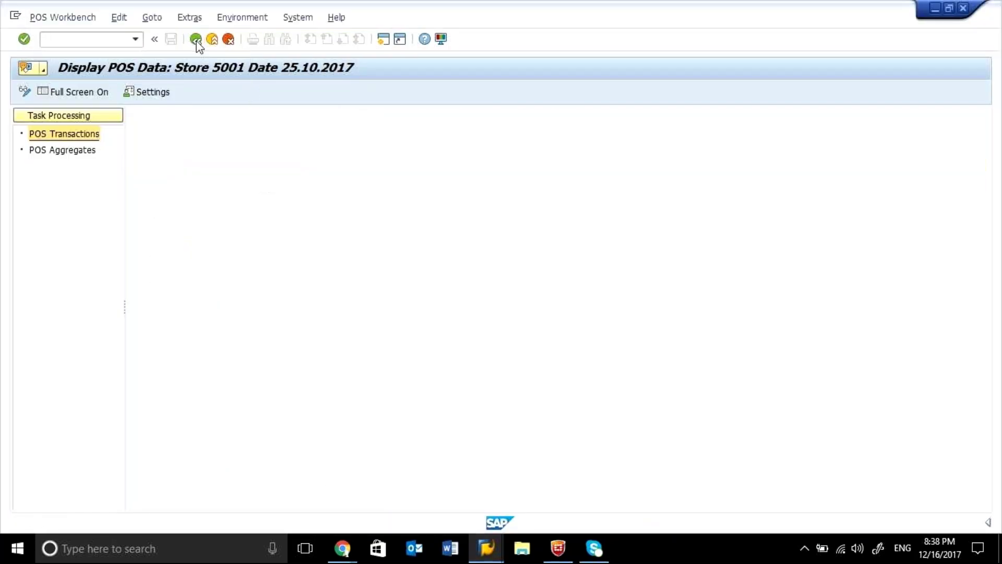
- Select the third sales movement transaction of store 5001 and show its outbound document flow
{"action": "left_click", "coordinate": [634, 267]}
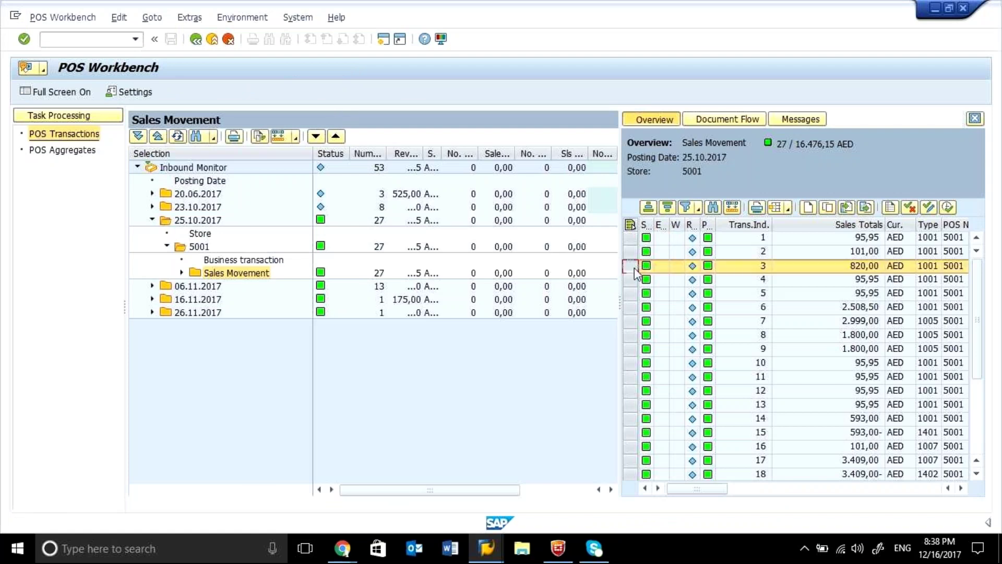
{"action": "left_click", "coordinate": [742, 120]}
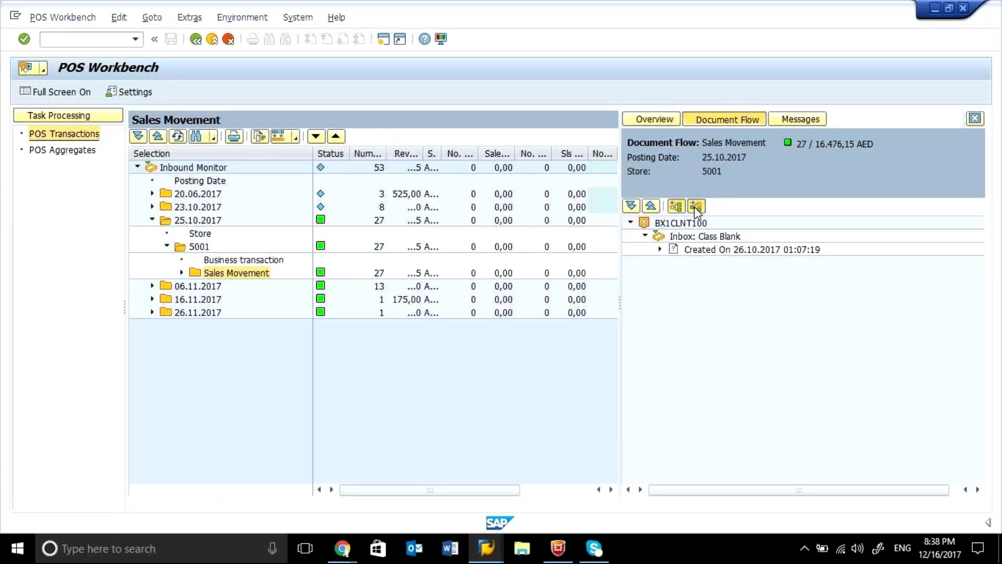
{"action": "left_click", "coordinate": [694, 207]}
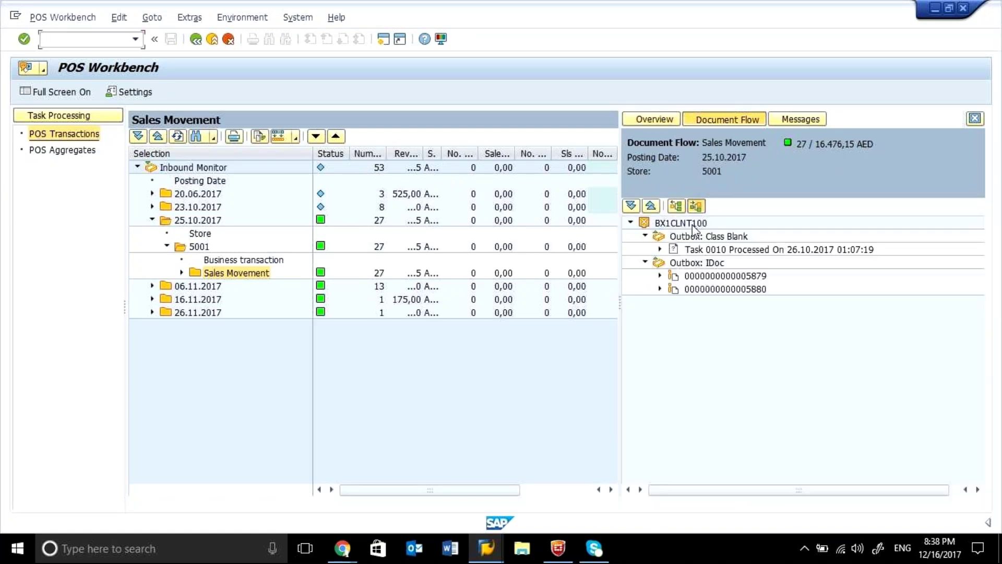
{"action": "double_click", "coordinate": [700, 278]}
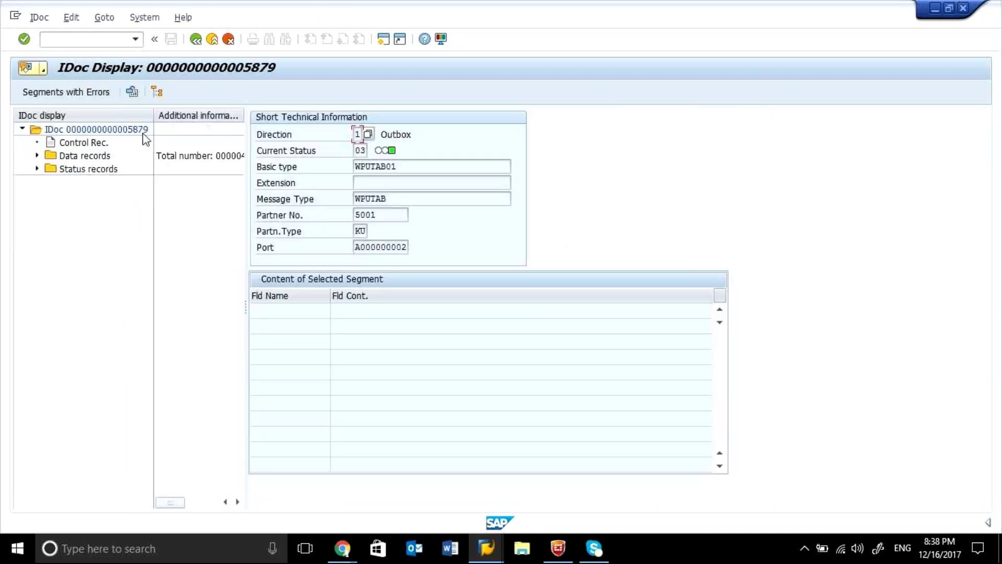
{"action": "left_click", "coordinate": [37, 156]}
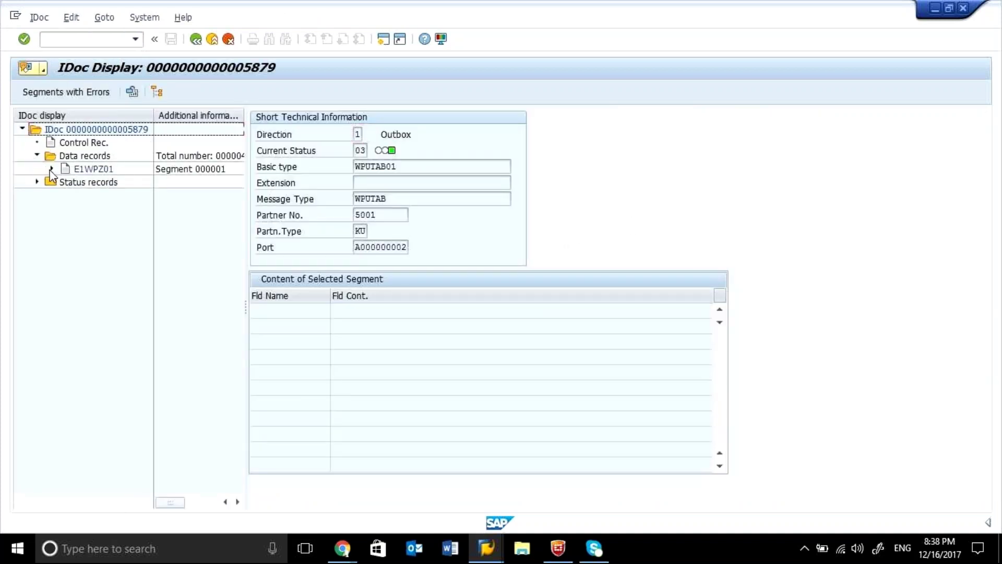
{"action": "left_click", "coordinate": [52, 169]}
{"action": "left_click", "coordinate": [82, 170]}
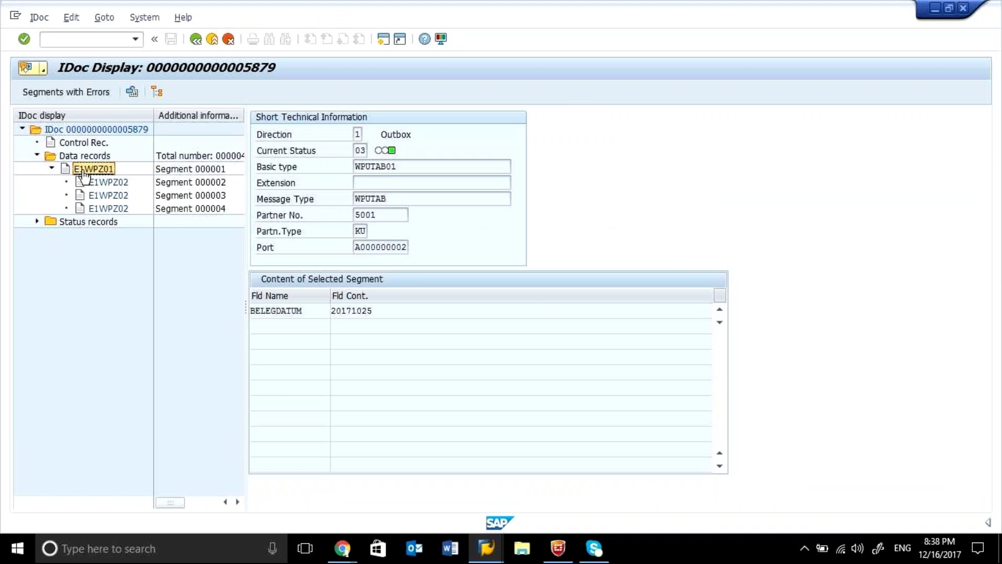
{"action": "left_click", "coordinate": [106, 195]}
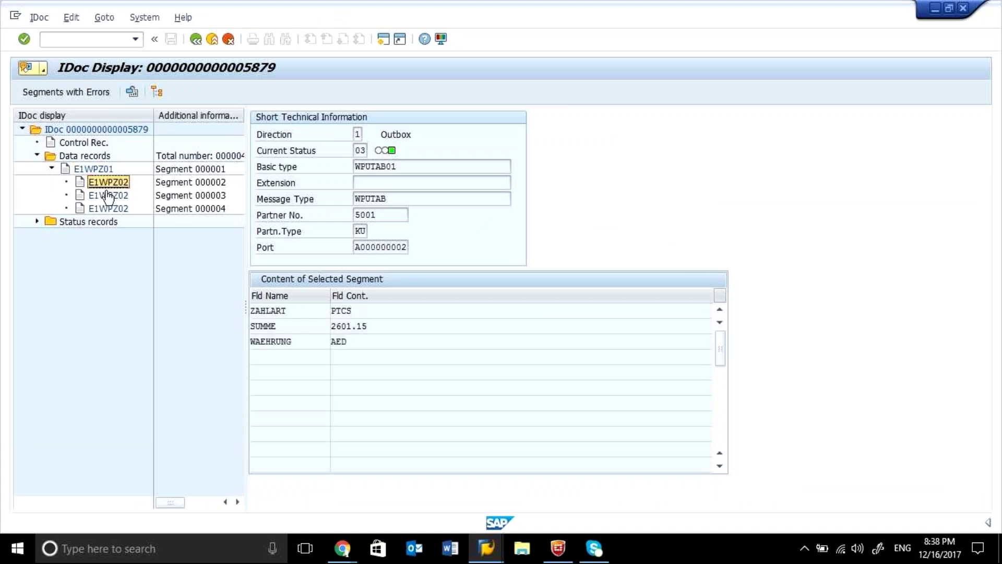
- View the last E1WPZ02 segment of the outbound IDoc, and go back to the sales movement overview in the POS Workbench
{"action": "left_click", "coordinate": [110, 209]}
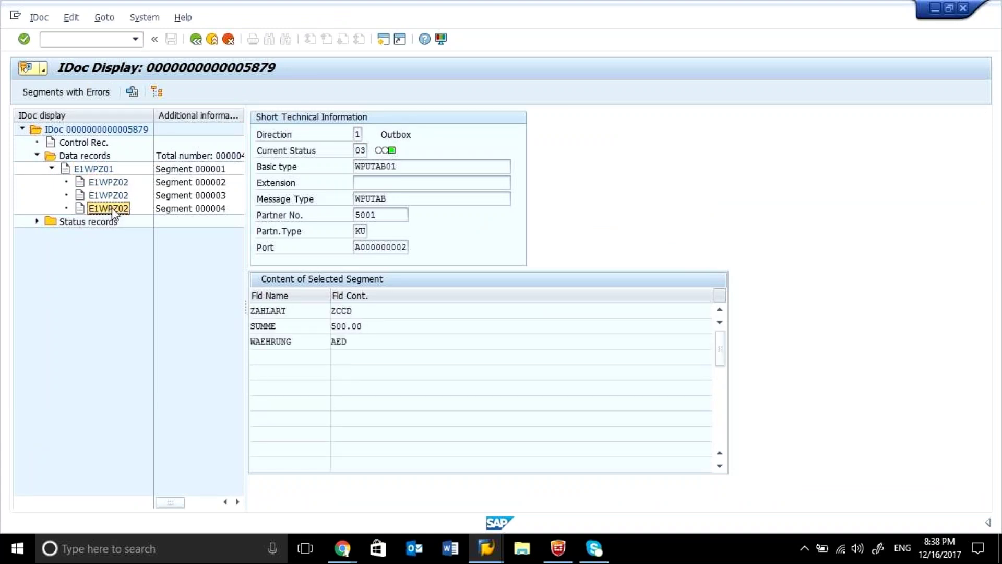
{"action": "left_click", "coordinate": [196, 41]}
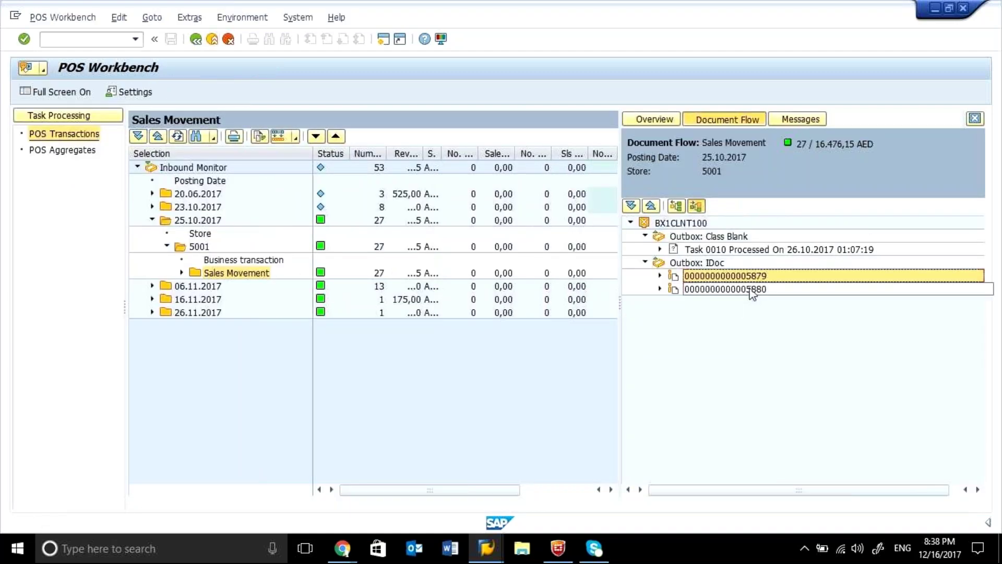
{"action": "left_click", "coordinate": [655, 119]}
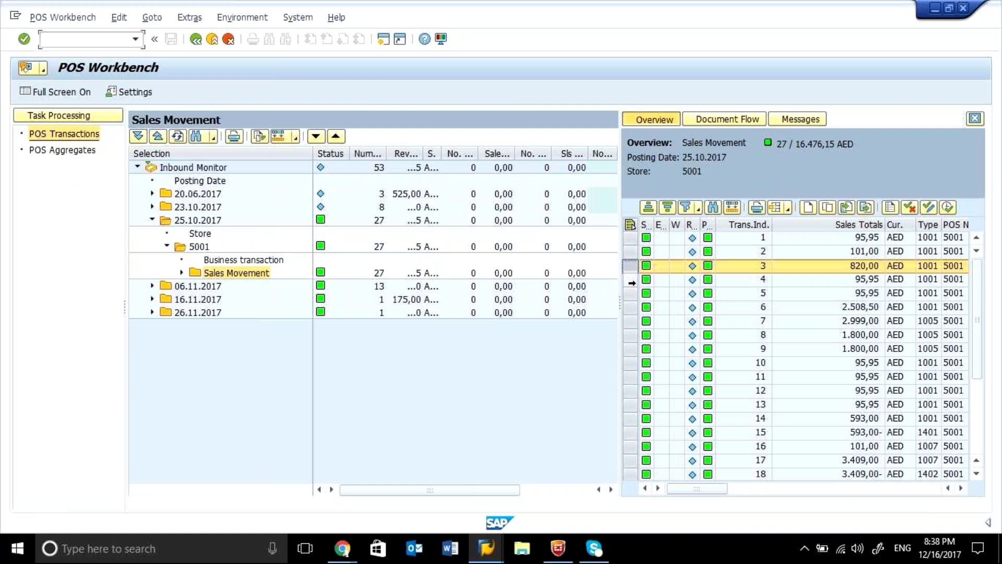
- Dismiss the YouTube notification and switch to the GoToMeeting window in Chrome
{"action": "mouse_move", "coordinate": [649, 337]}
{"action": "mouse_move", "coordinate": [351, 543]}
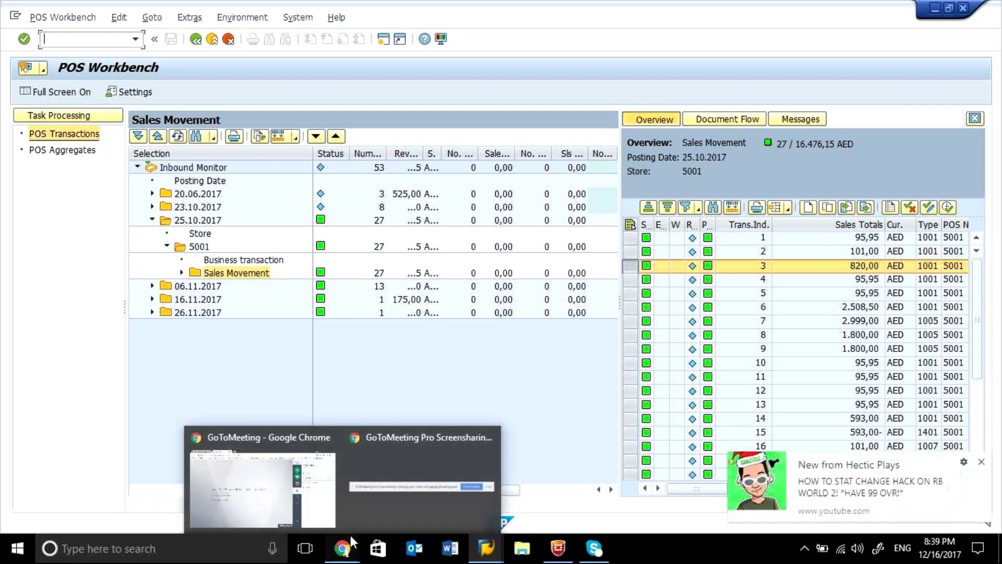
{"action": "left_click", "coordinate": [981, 463]}
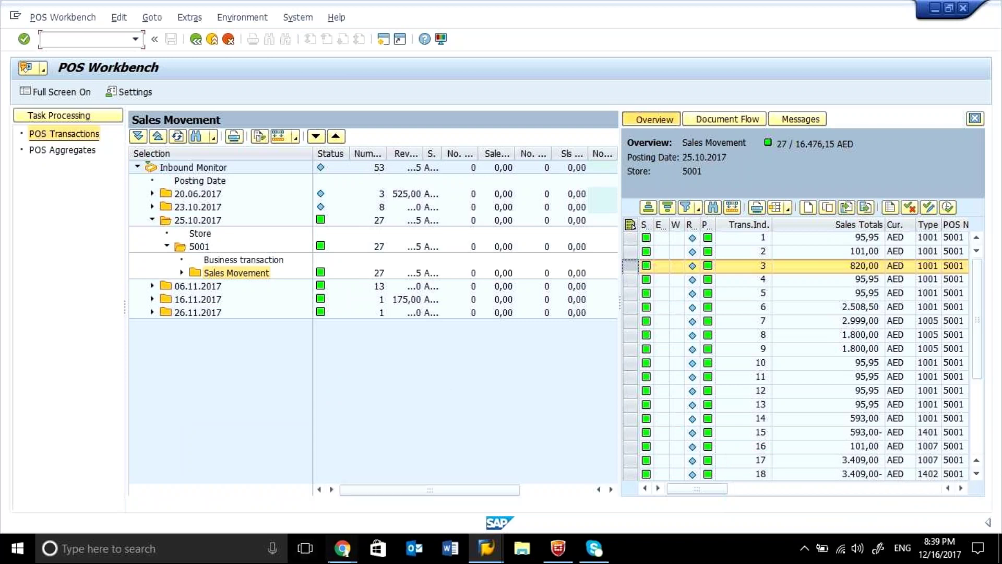
{"action": "mouse_move", "coordinate": [343, 548]}
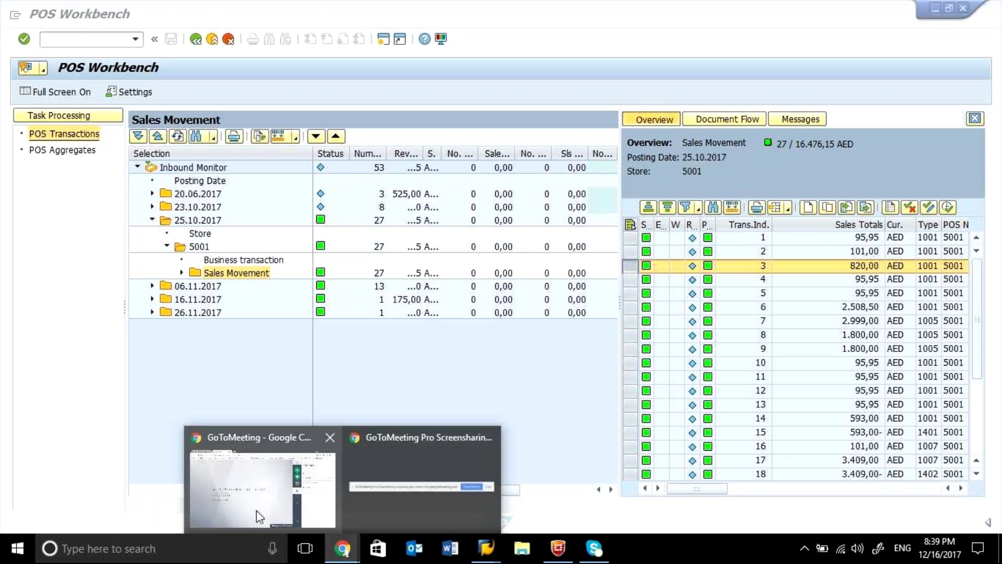
{"action": "left_click", "coordinate": [256, 510]}
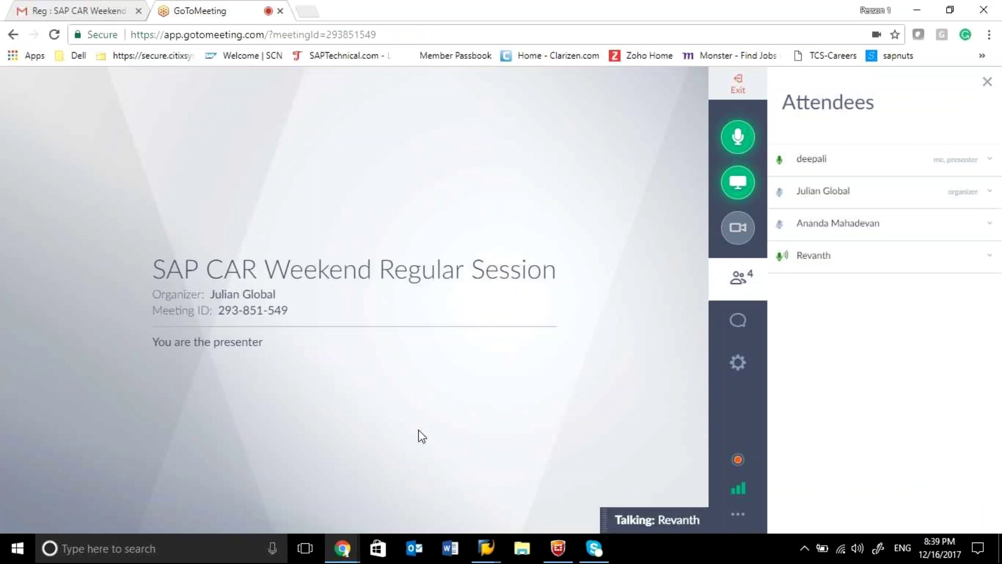
- Switch from the meeting window back to the POS Workbench sales movement overview
{"action": "left_click", "coordinate": [488, 547]}
{"action": "left_click", "coordinate": [575, 334]}
{"action": "mouse_move", "coordinate": [475, 546]}
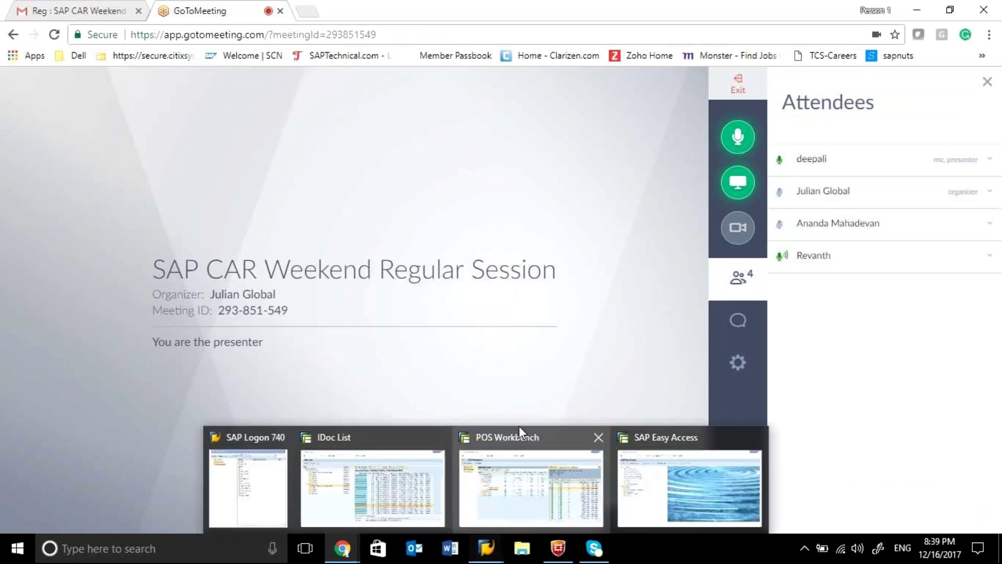
{"action": "mouse_move", "coordinate": [519, 425]}
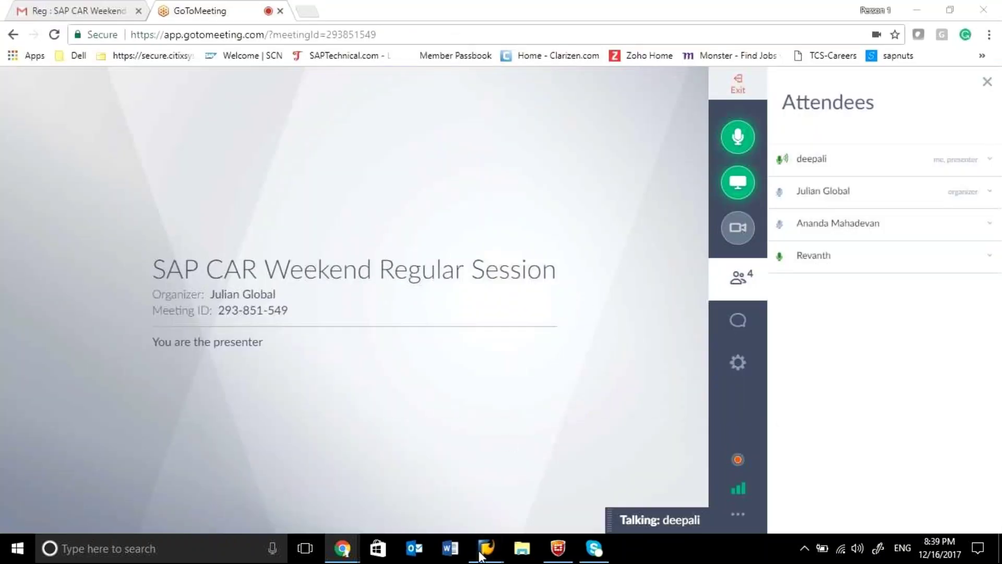
{"action": "mouse_move", "coordinate": [494, 504]}
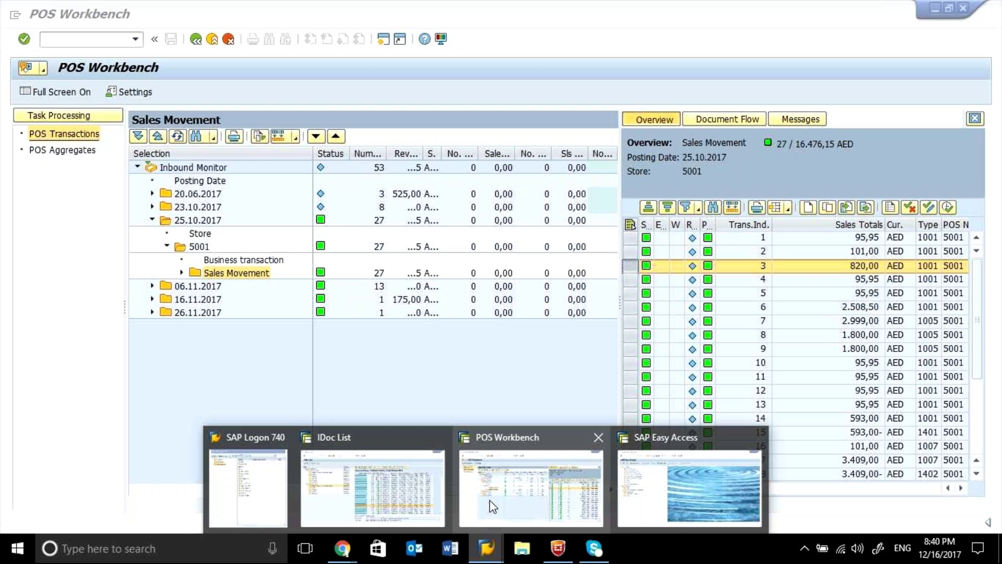
{"action": "left_click", "coordinate": [490, 500]}
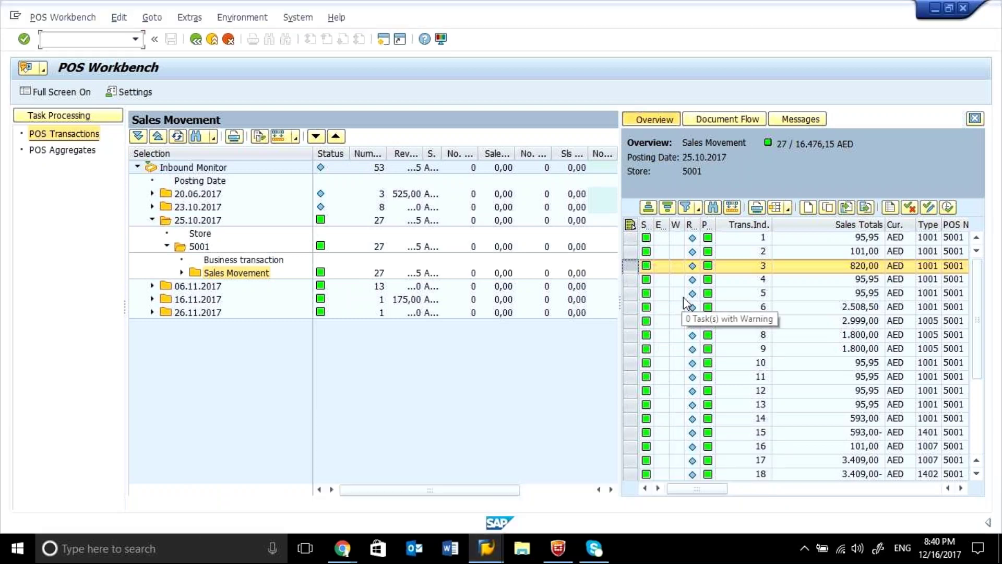
- Open the third sales movement transaction, highlight the transaction number in its header details, and return to the overview
{"action": "double_click", "coordinate": [663, 267]}
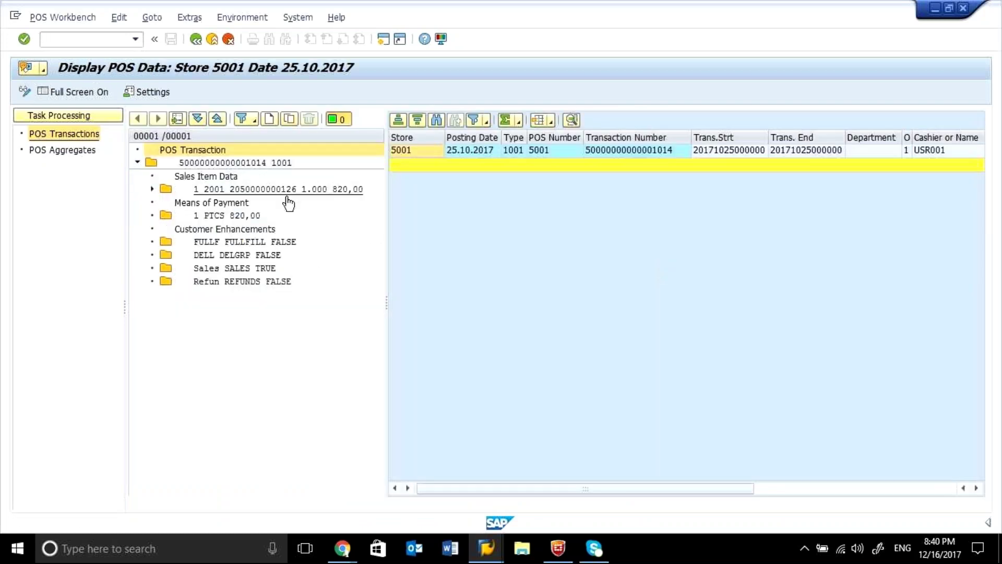
{"action": "left_click", "coordinate": [269, 164]}
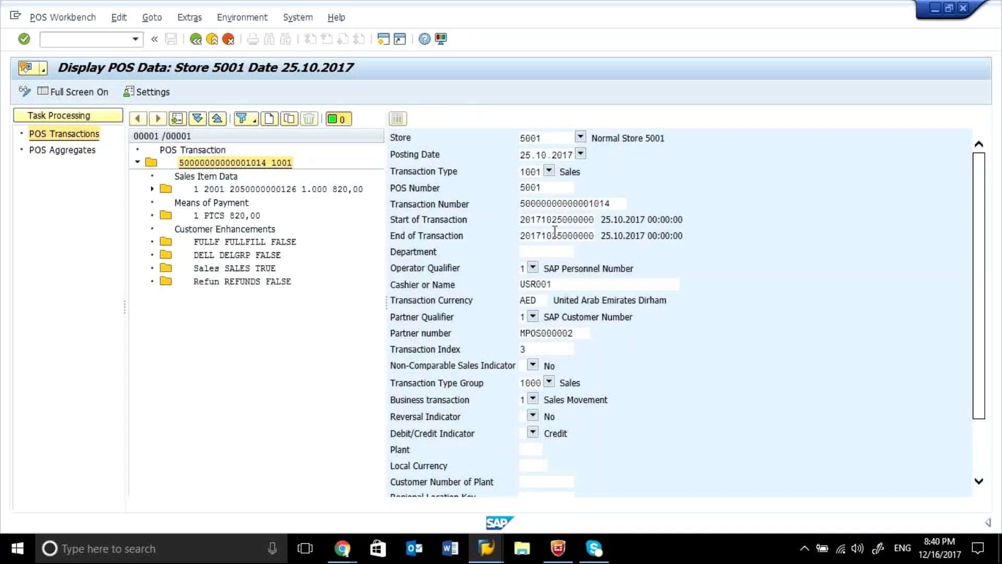
{"action": "left_click_drag", "start_coordinate": [622, 205], "coordinate": [512, 204]}
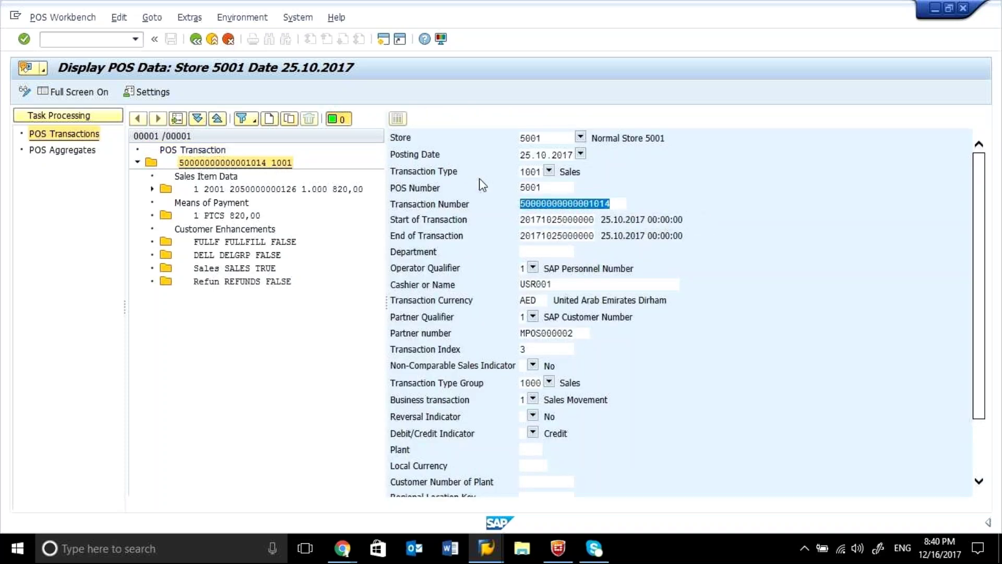
{"action": "left_click", "coordinate": [196, 40]}
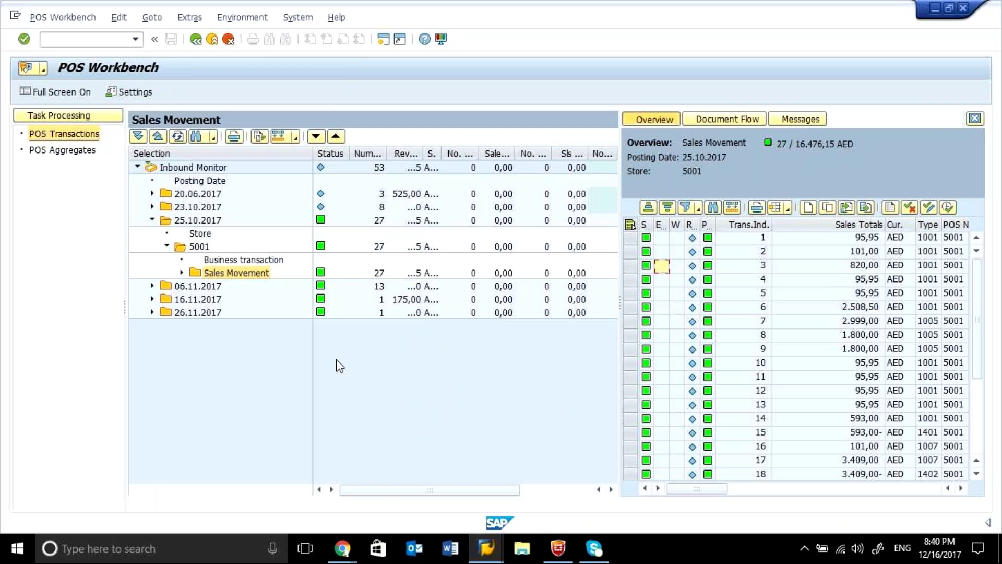
- Reopen the third transaction, view its sales item's article identifier, and highlight the transaction number in its header
{"action": "double_click", "coordinate": [666, 271]}
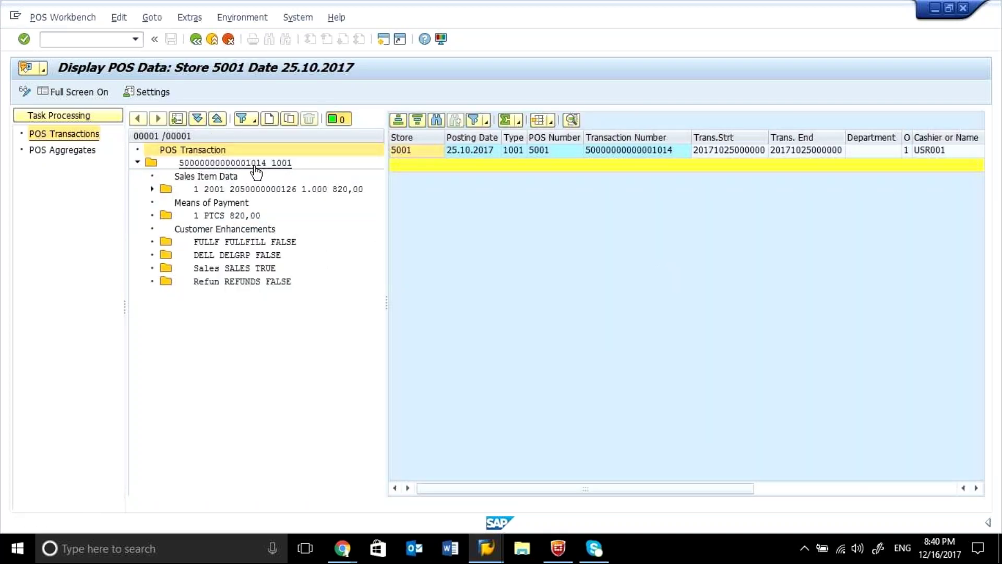
{"action": "double_click", "coordinate": [274, 189]}
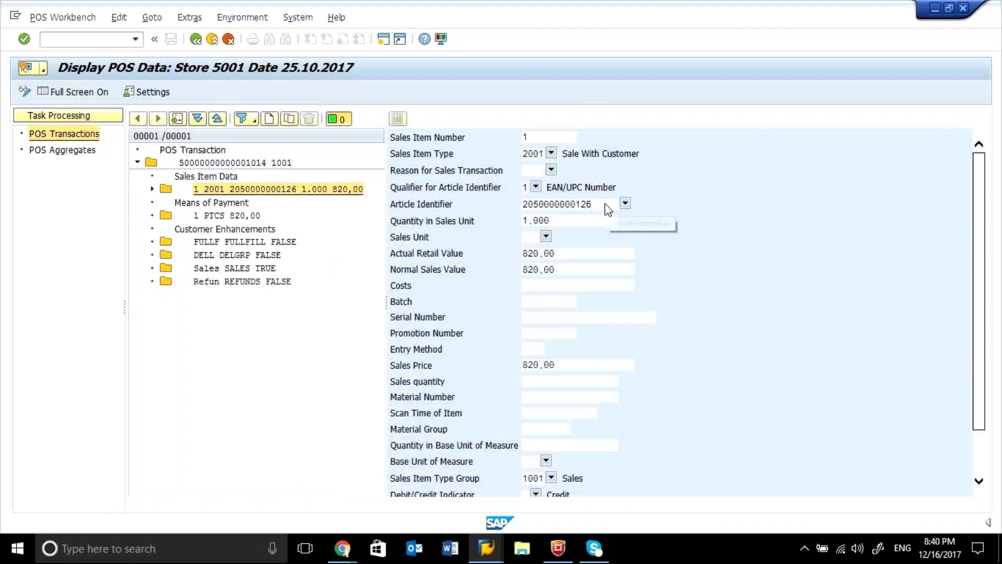
{"action": "double_click", "coordinate": [606, 205]}
{"action": "left_click", "coordinate": [196, 163]}
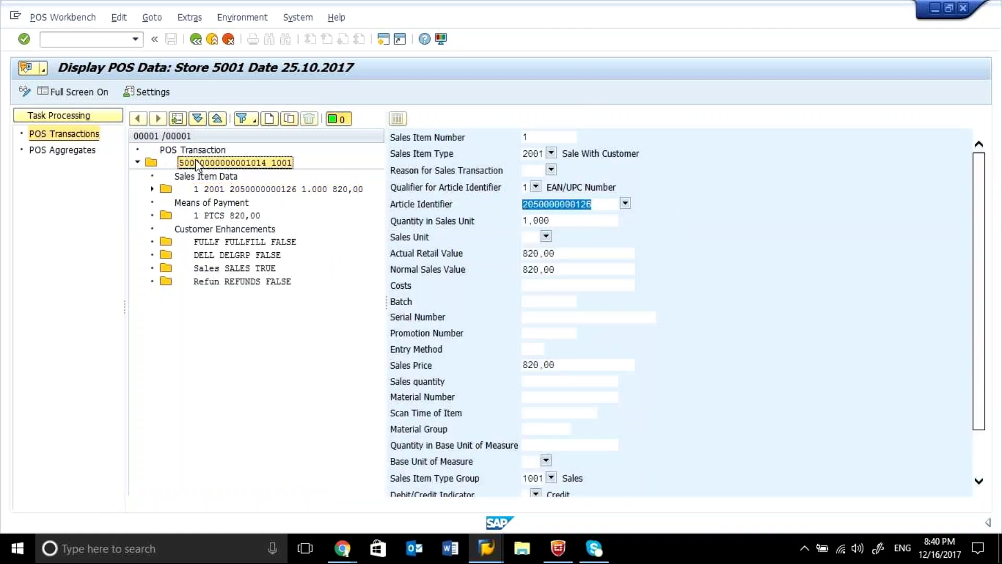
{"action": "left_click_drag", "start_coordinate": [618, 206], "coordinate": [505, 214]}
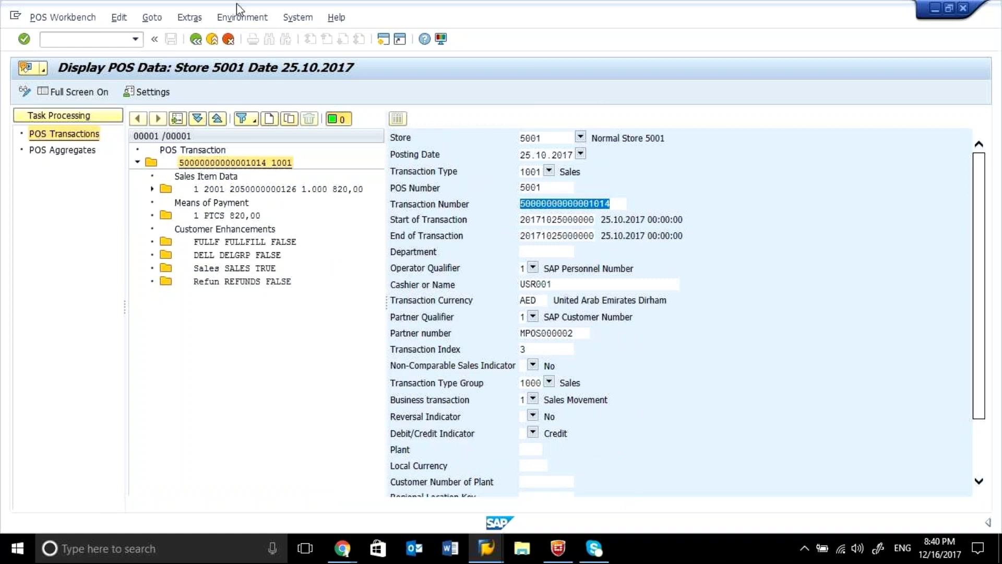
- Switch to the IDoc list, return to its selection screen, and set the Created On start date to 25.10.2017
{"action": "left_click", "coordinate": [487, 548]}
{"action": "left_click", "coordinate": [486, 549]}
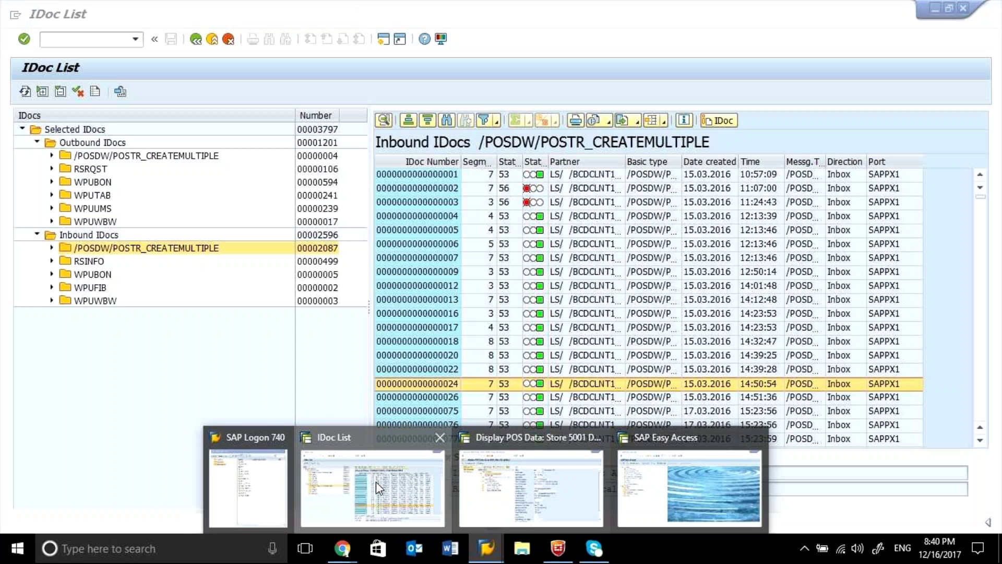
{"action": "left_click", "coordinate": [376, 482]}
{"action": "left_click", "coordinate": [196, 42]}
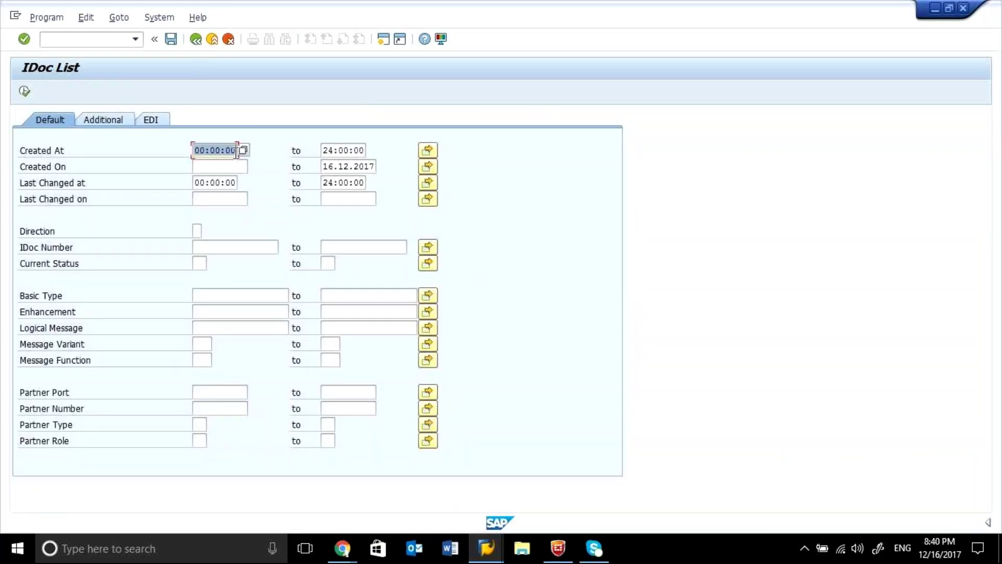
{"action": "left_click", "coordinate": [230, 165]}
{"action": "type", "text": "25."}
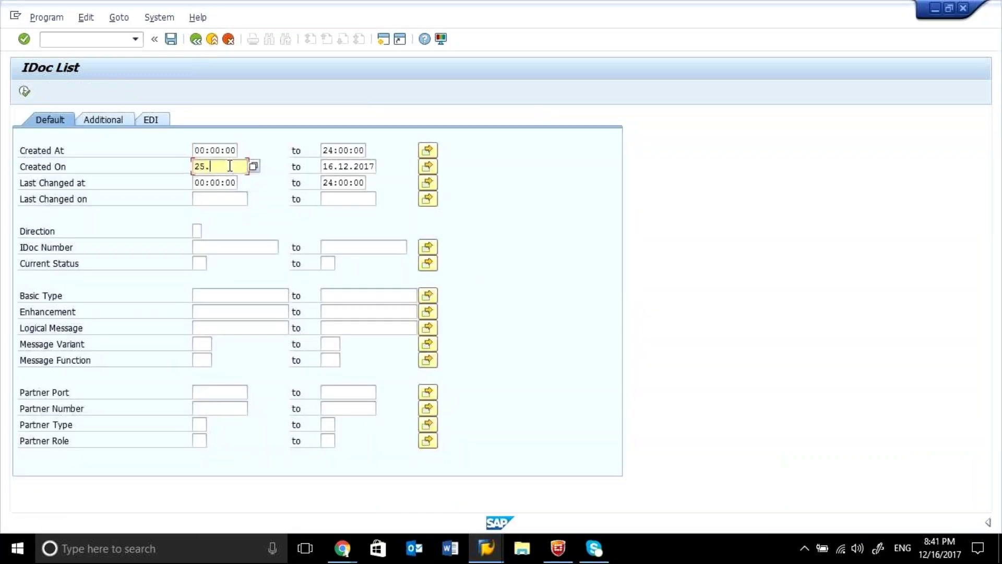
{"action": "type", "text": "10.2017"}
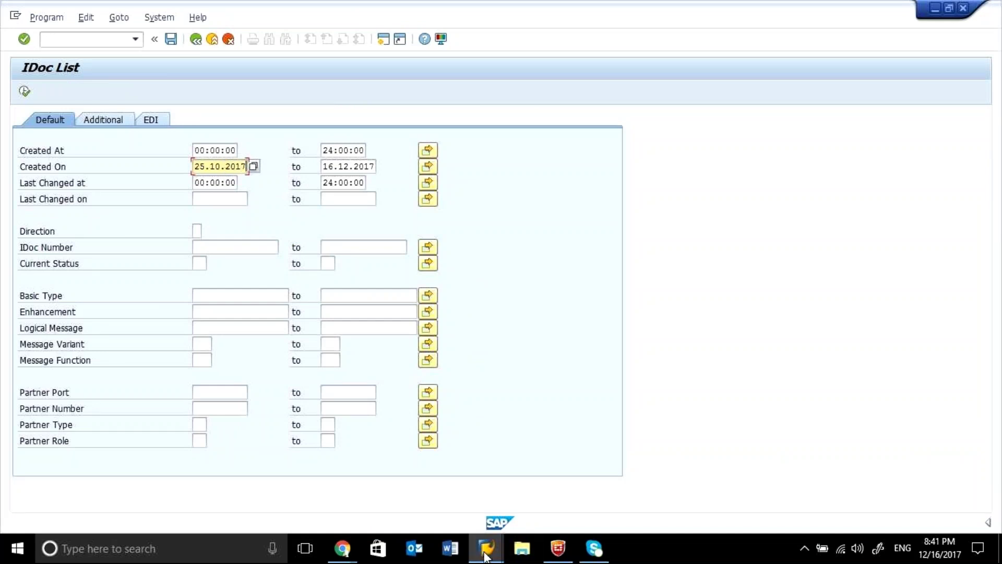
- Switch back to the POS data display of store 5001 to review the third transaction's header details
{"action": "mouse_move", "coordinate": [485, 556]}
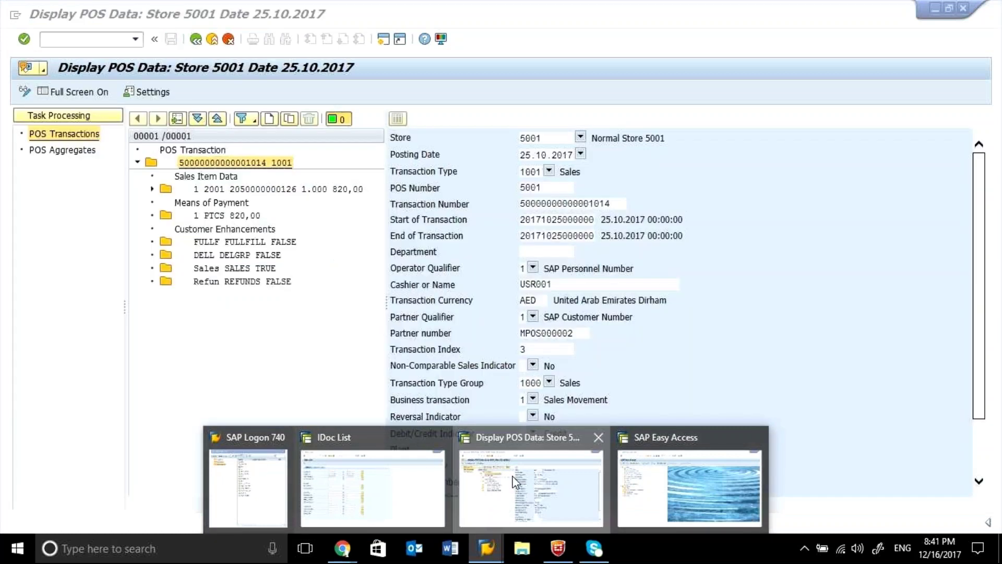
{"action": "left_click", "coordinate": [514, 482]}
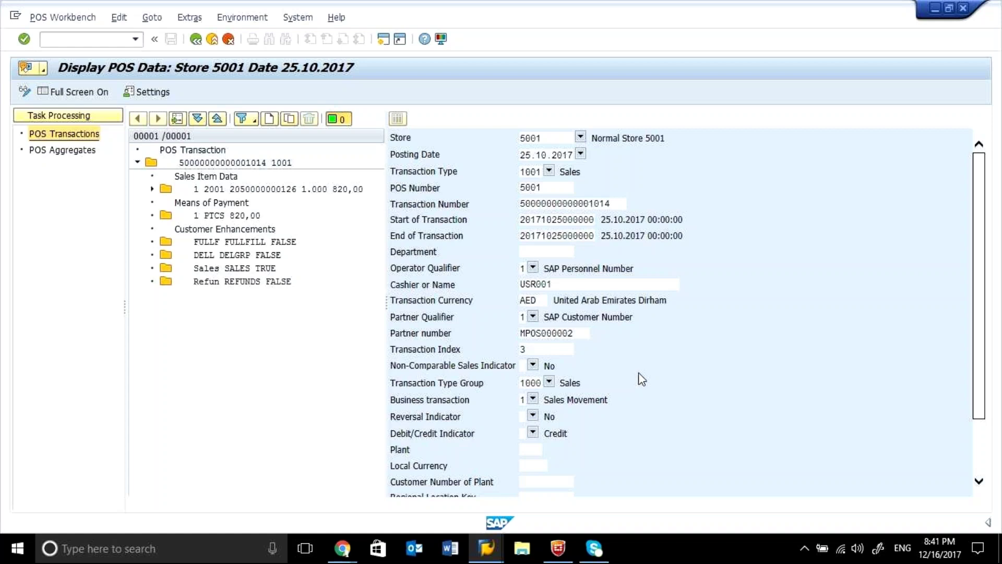
{"action": "mouse_move", "coordinate": [475, 559]}
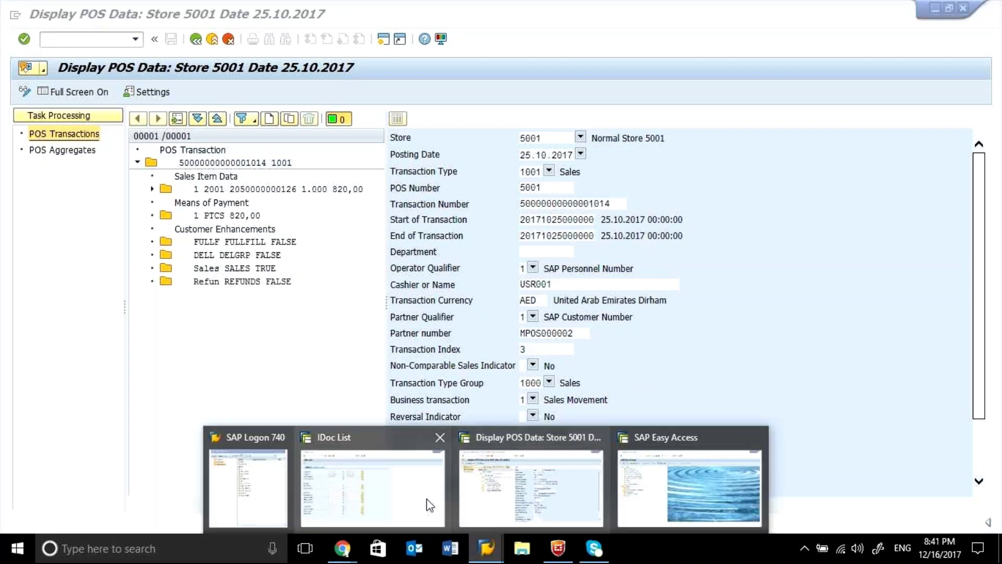
{"action": "mouse_move", "coordinate": [429, 502]}
{"action": "left_click", "coordinate": [493, 503]}
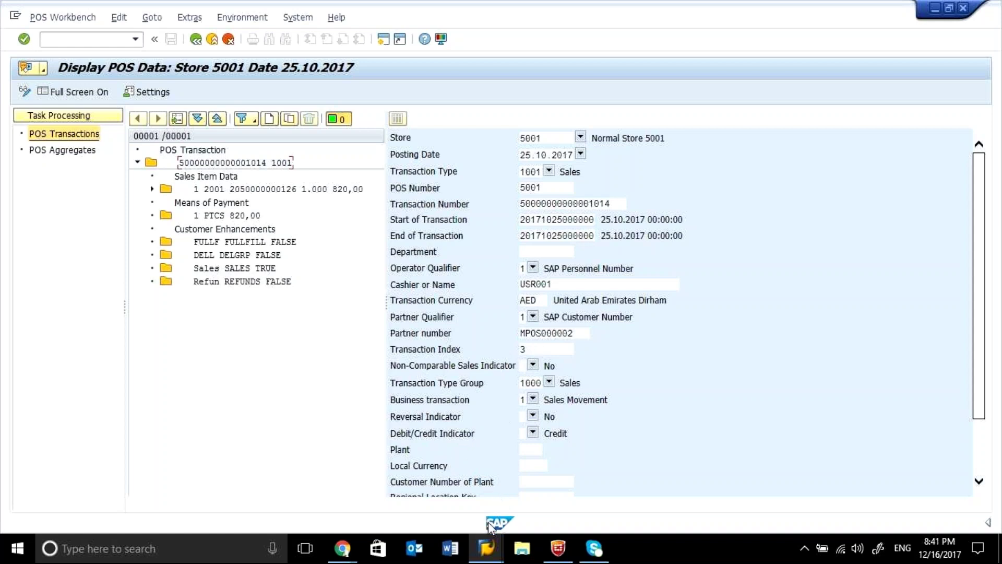
- Check the GoToMeeting window in Chrome, and return to the store 5001 POS data display in SAP
{"action": "mouse_move", "coordinate": [347, 549]}
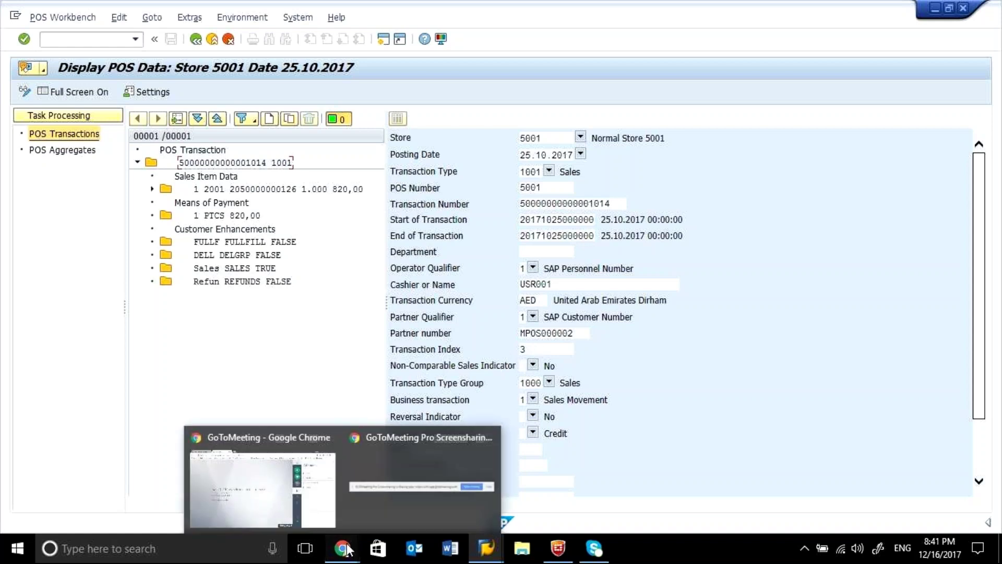
{"action": "left_click", "coordinate": [277, 496]}
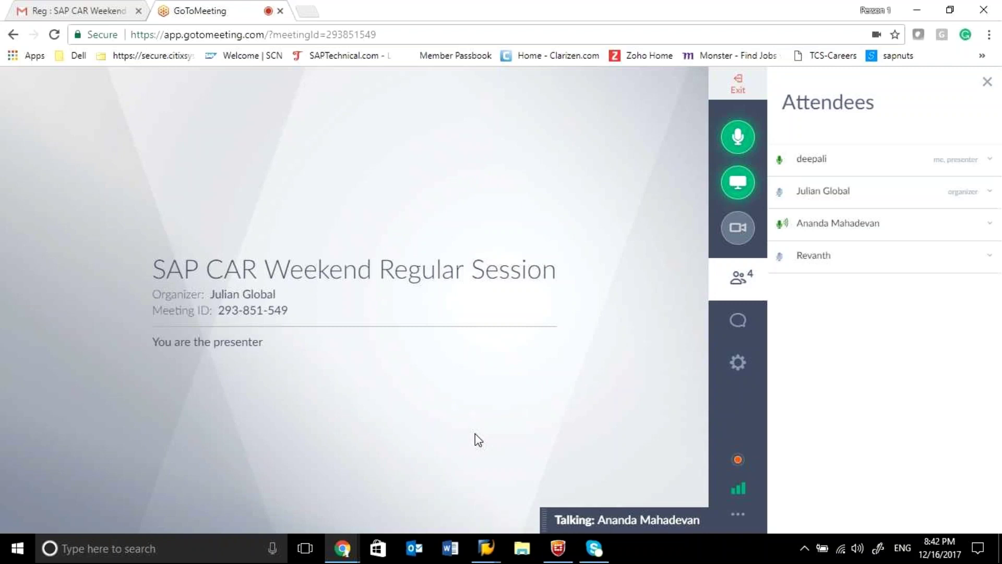
{"action": "left_click", "coordinate": [485, 548]}
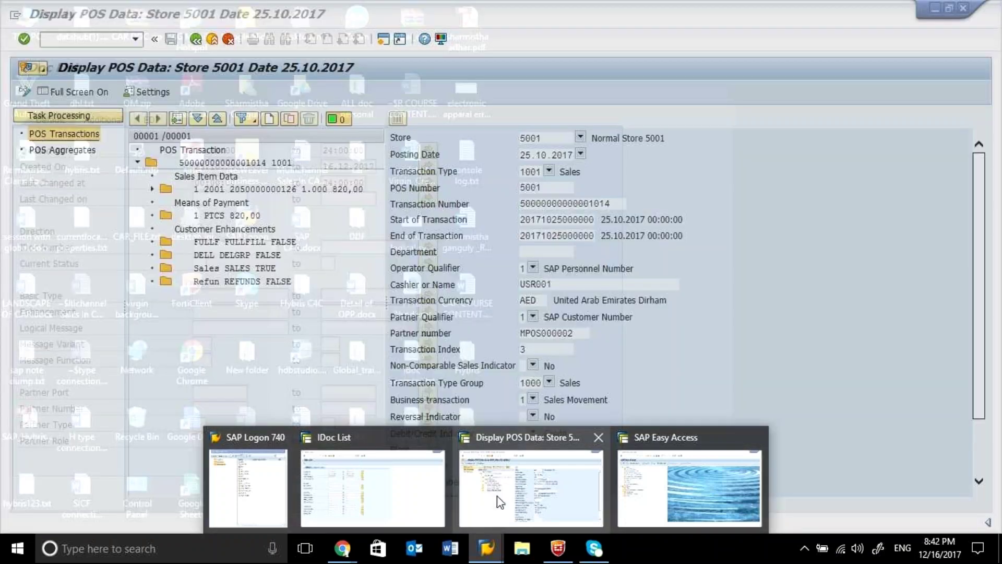
{"action": "left_click", "coordinate": [501, 502]}
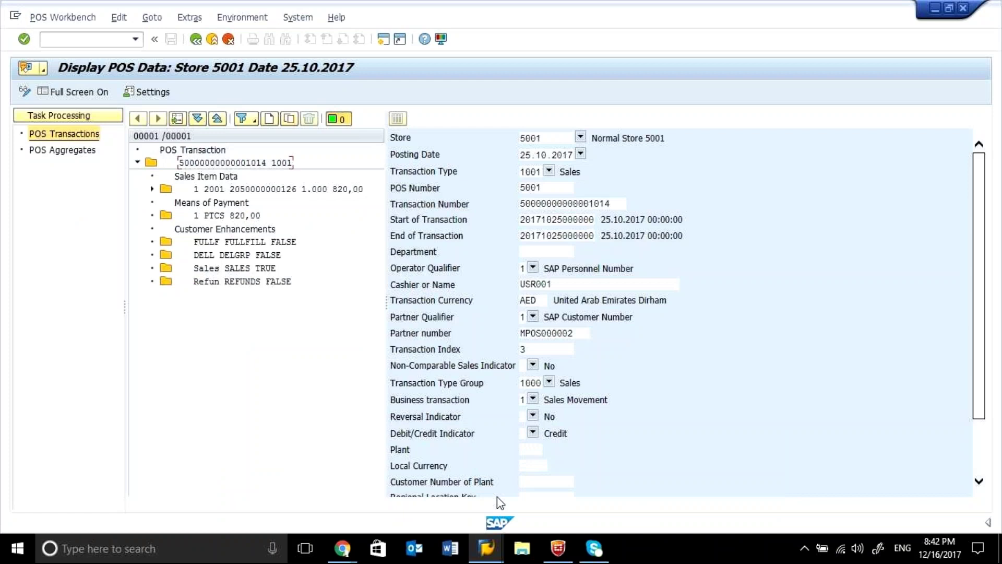
- Go back to the sales movement overview of store 5001 and highlight the total sales amount in its header
{"action": "left_click", "coordinate": [196, 40]}
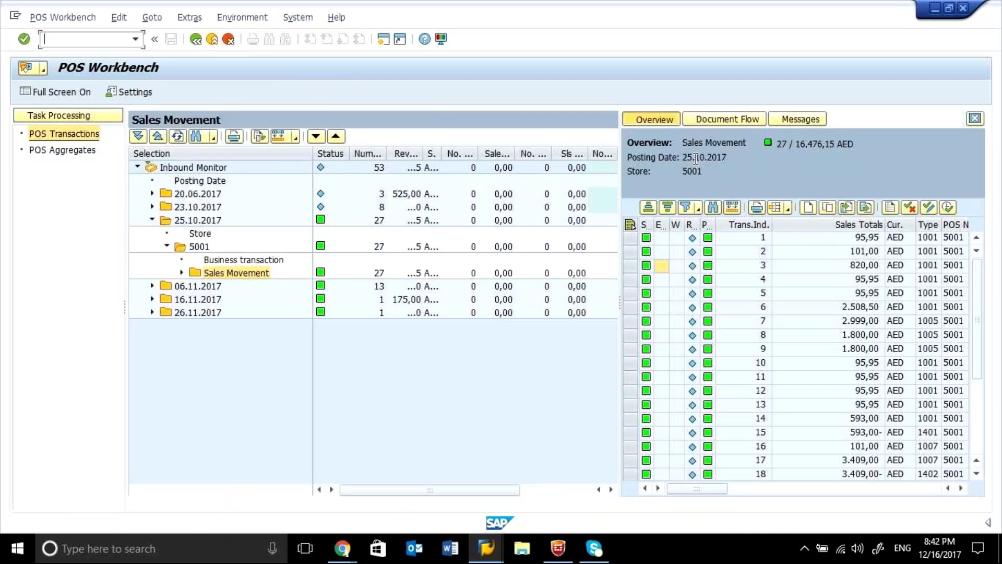
{"action": "left_click_drag", "start_coordinate": [794, 144], "coordinate": [836, 145]}
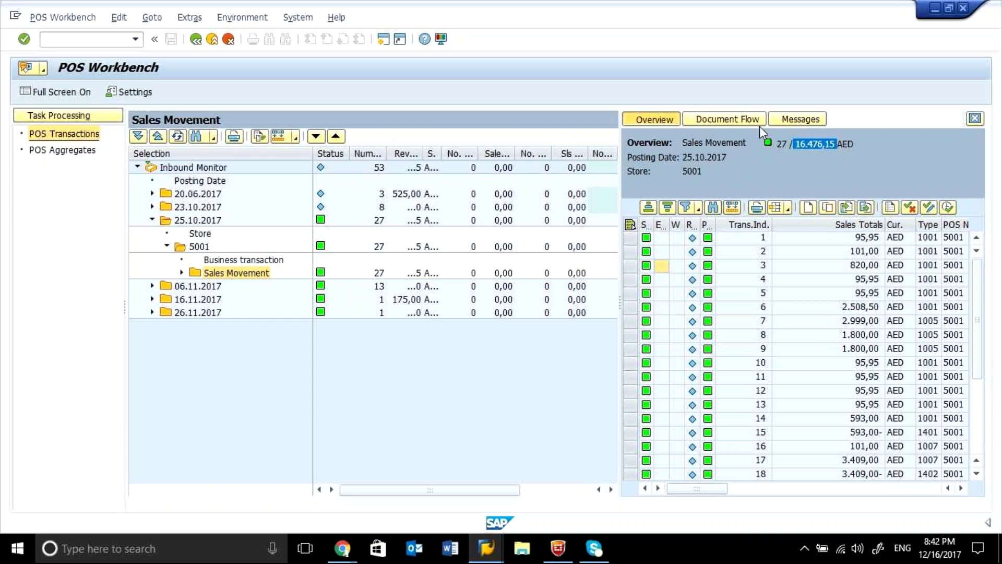
{"action": "left_click_drag", "start_coordinate": [795, 144], "coordinate": [834, 144]}
- Open the first sales movement transaction, show its header details, and highlight the transaction number
{"action": "double_click", "coordinate": [658, 238]}
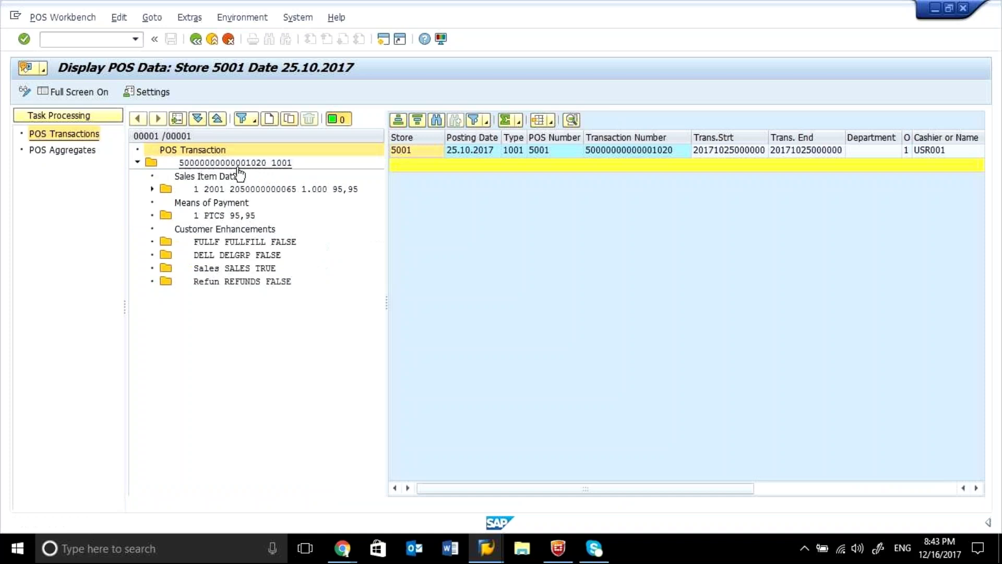
{"action": "double_click", "coordinate": [250, 163]}
{"action": "left_click_drag", "start_coordinate": [619, 205], "coordinate": [509, 208]}
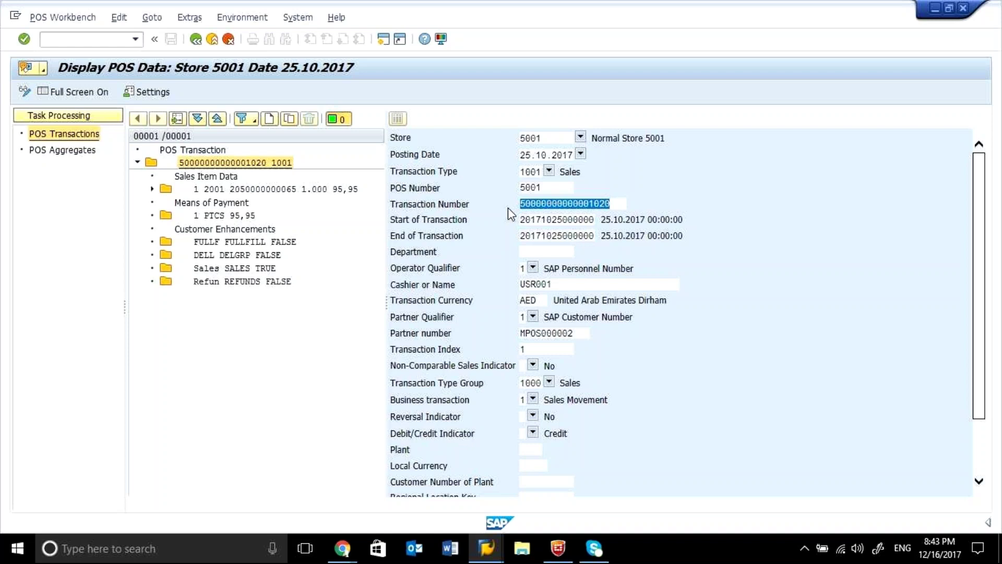
- Go back to the sales movement overview, reopen the first transaction's header details, and highlight its transaction number
{"action": "left_click", "coordinate": [618, 206]}
{"action": "left_click_drag", "start_coordinate": [618, 206], "coordinate": [518, 210]}
{"action": "left_click", "coordinate": [202, 46]}
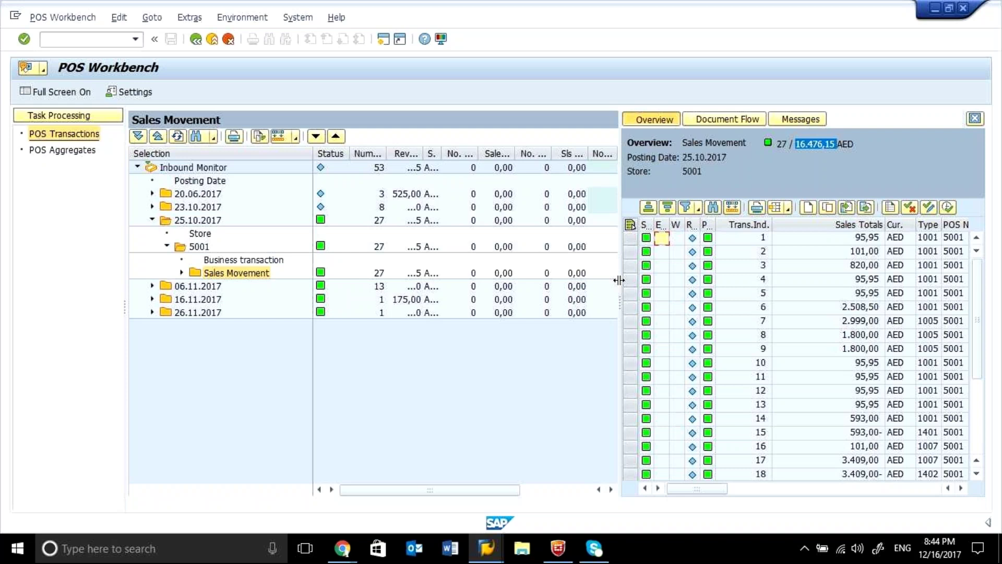
{"action": "left_click", "coordinate": [669, 241]}
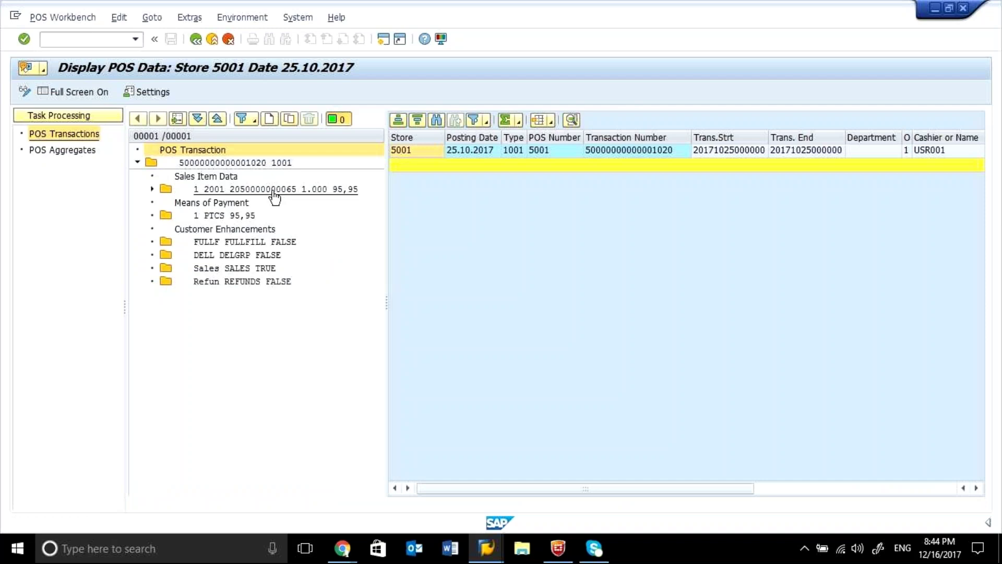
{"action": "left_click", "coordinate": [270, 163]}
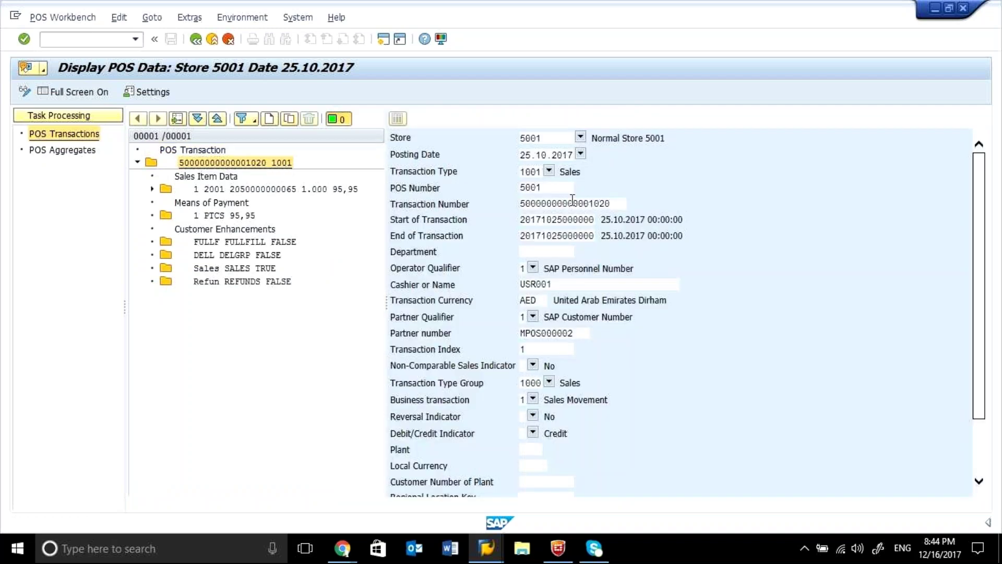
{"action": "left_click_drag", "start_coordinate": [611, 205], "coordinate": [515, 206]}
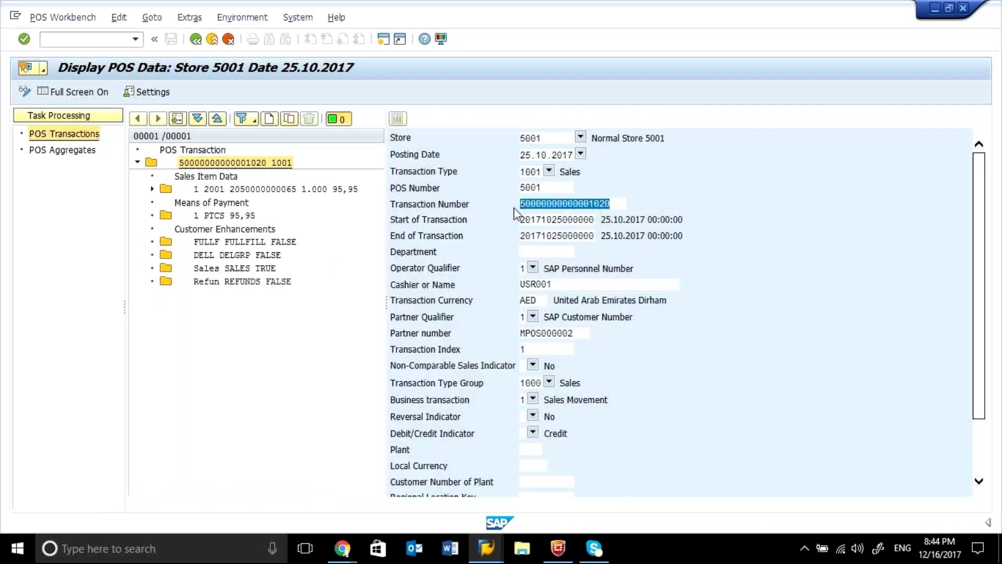
- Return to the sales movement overview and sort the transaction list in ascending order by transaction number
{"action": "left_click", "coordinate": [196, 40]}
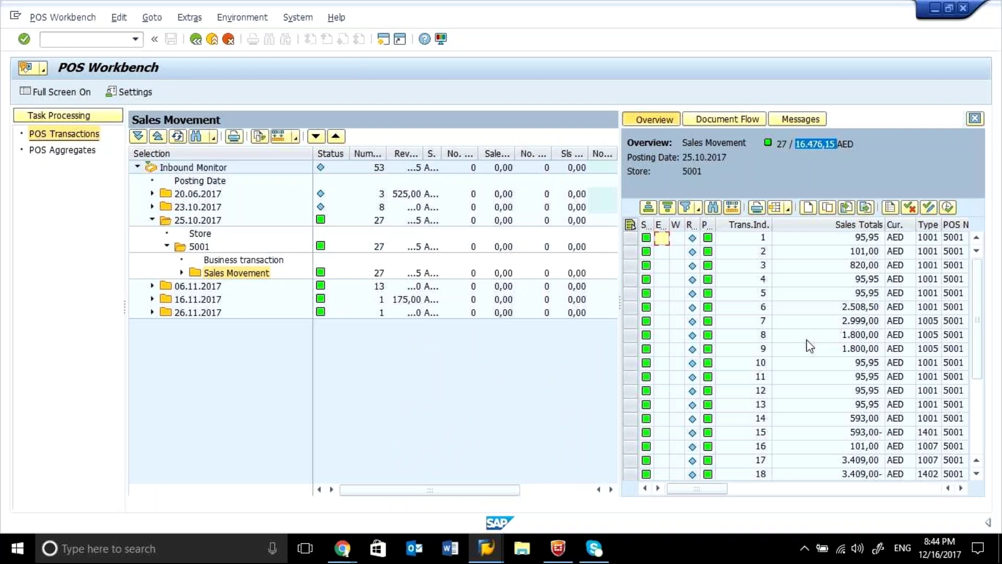
{"action": "left_click", "coordinate": [736, 488]}
{"action": "left_click", "coordinate": [757, 223]}
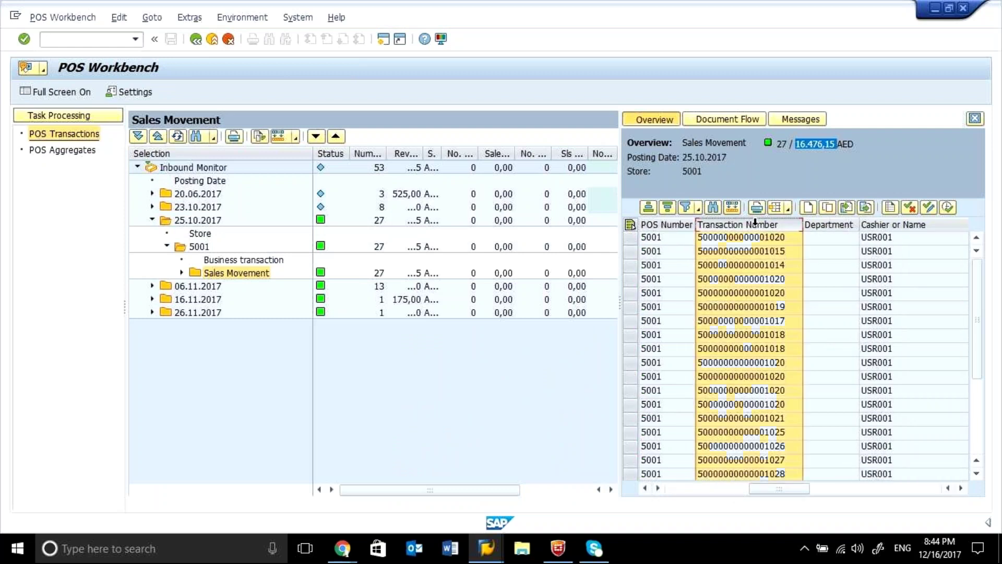
{"action": "left_click", "coordinate": [647, 207]}
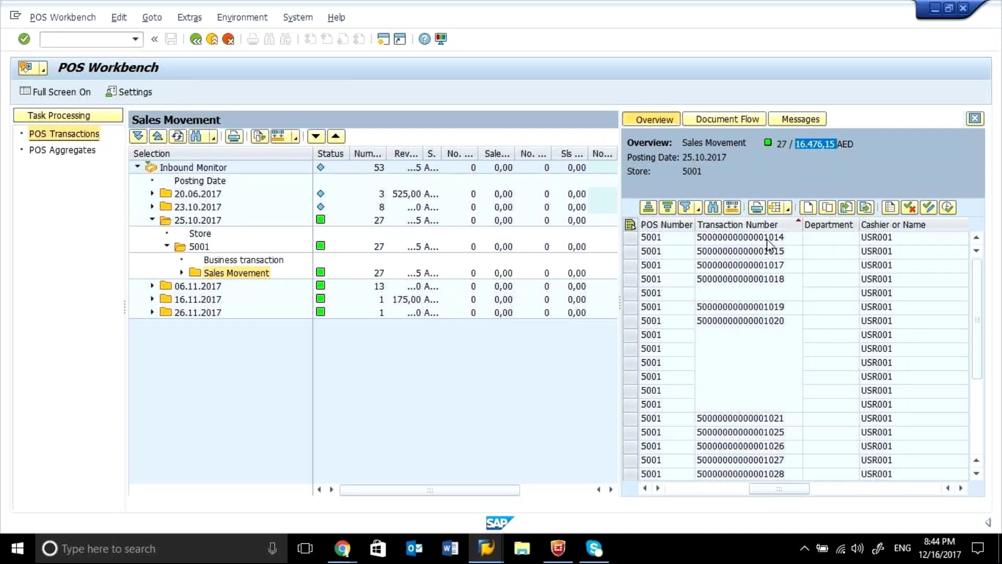
- Examine the rows grouped under the transaction number ending in 1020 in the sorted list
{"action": "left_click", "coordinate": [745, 337]}
{"action": "left_click", "coordinate": [743, 350]}
{"action": "left_click", "coordinate": [735, 362]}
{"action": "left_click", "coordinate": [731, 374]}
{"action": "left_click", "coordinate": [727, 392]}
{"action": "left_click", "coordinate": [720, 405]}
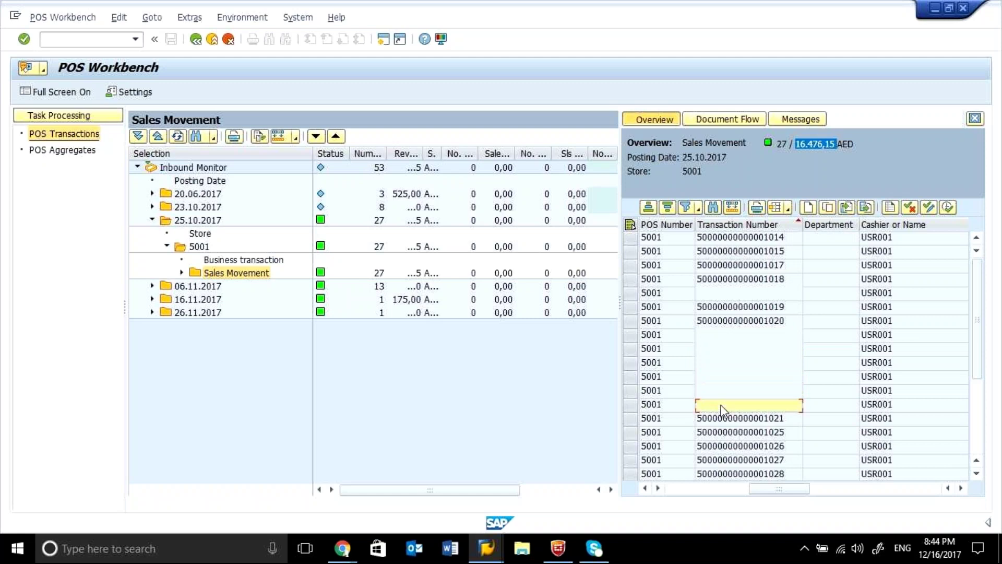
{"action": "left_click", "coordinate": [722, 338]}
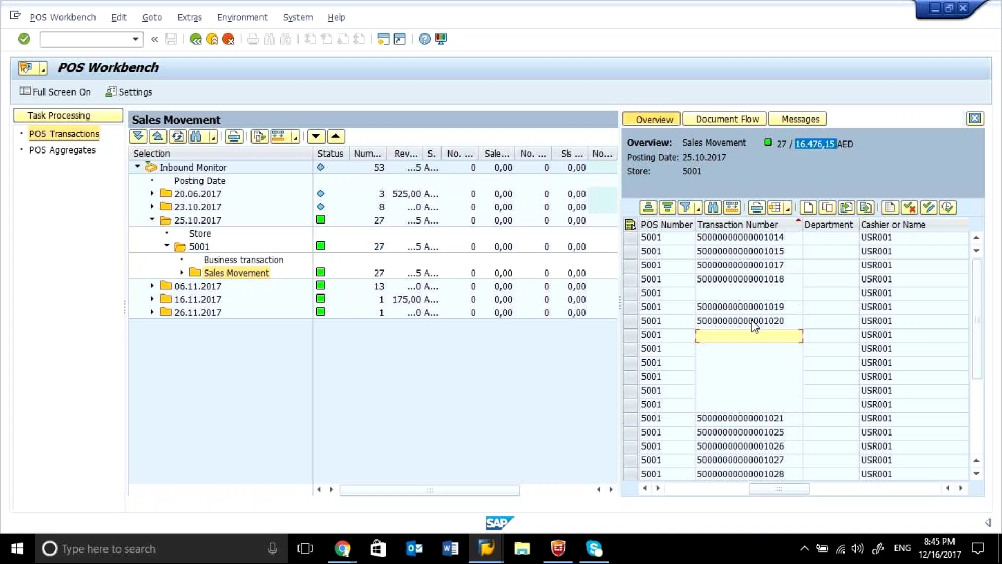
- Compare the first few transaction numbers in the sorted list, from the one ending in 1014 to the one ending in 1018
{"action": "left_click", "coordinate": [750, 238]}
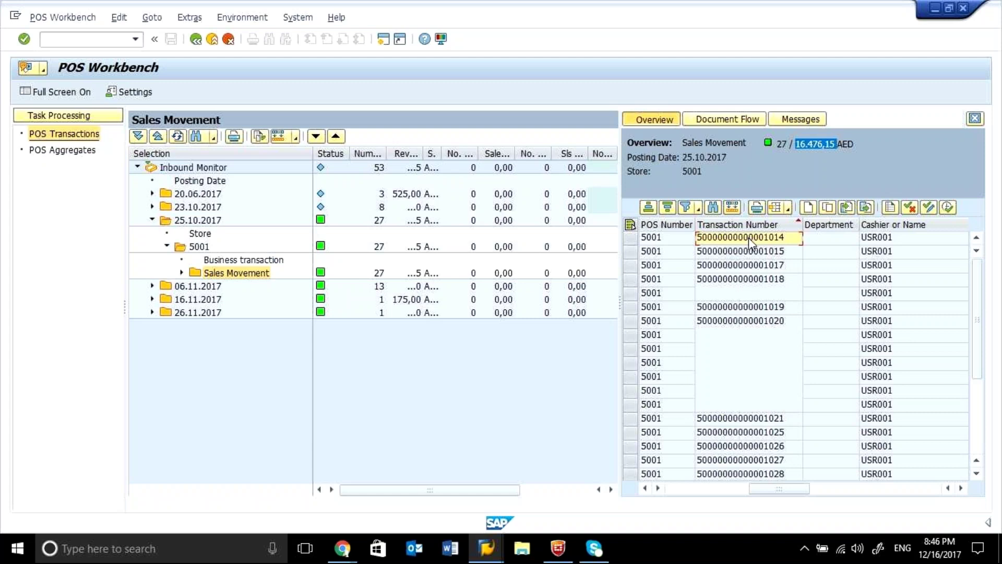
{"action": "left_click", "coordinate": [750, 251]}
{"action": "left_click", "coordinate": [754, 266]}
{"action": "left_click", "coordinate": [756, 282]}
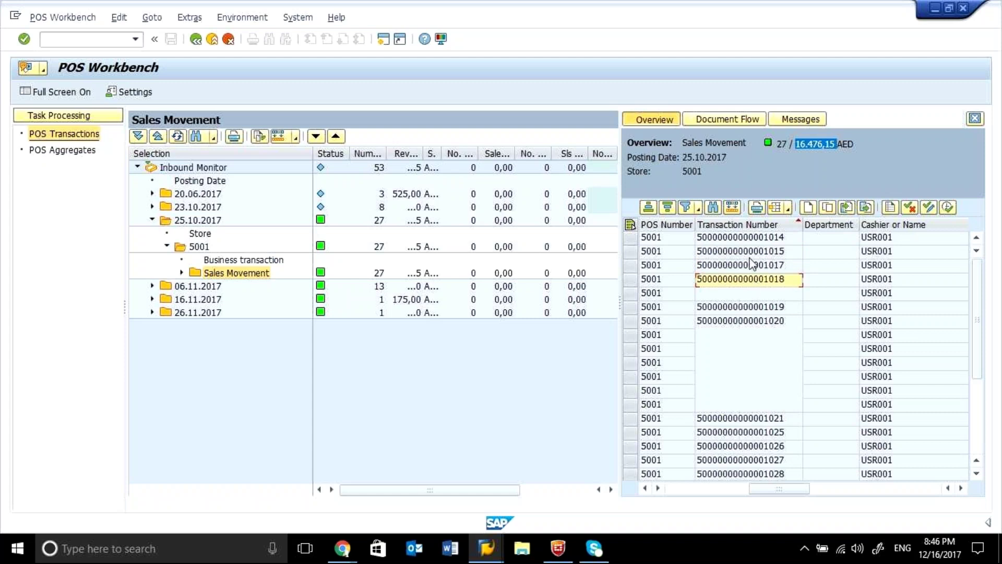
{"action": "left_click", "coordinate": [750, 257]}
{"action": "left_click", "coordinate": [736, 240]}
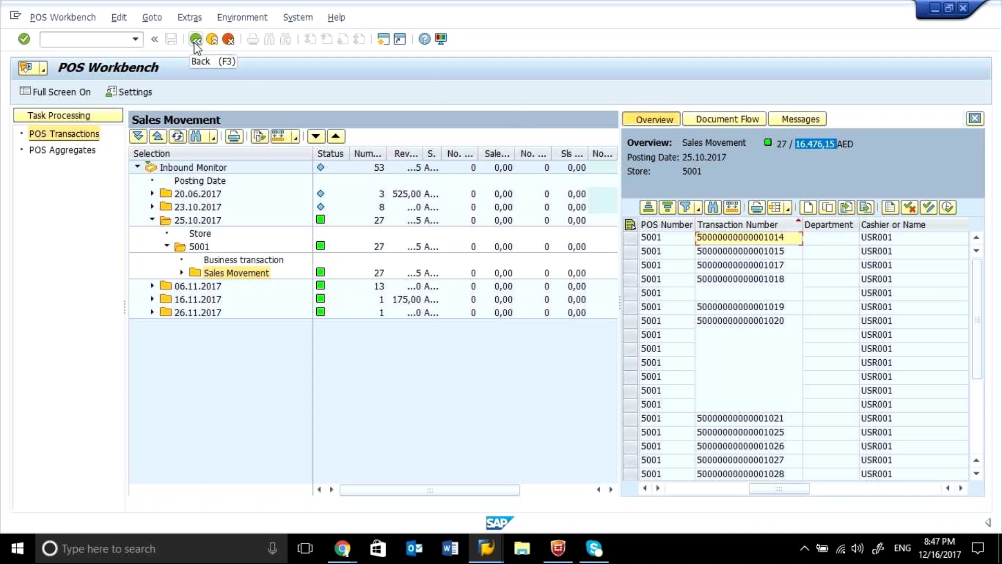
- Duplicate the 820,00 AED sales transaction with index 3 and save the copy
{"action": "left_click", "coordinate": [681, 491]}
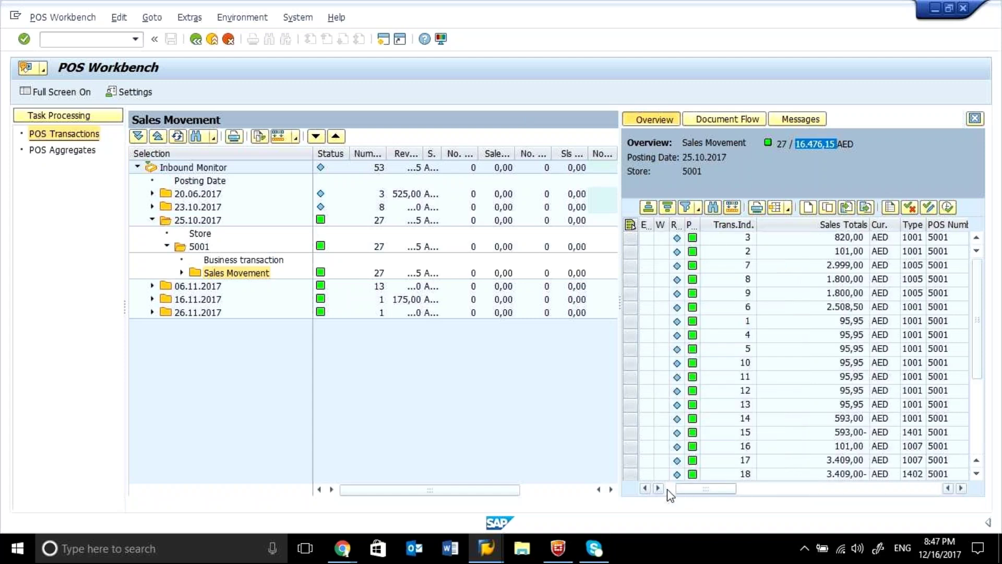
{"action": "left_click", "coordinate": [669, 491]}
{"action": "left_click", "coordinate": [631, 237]}
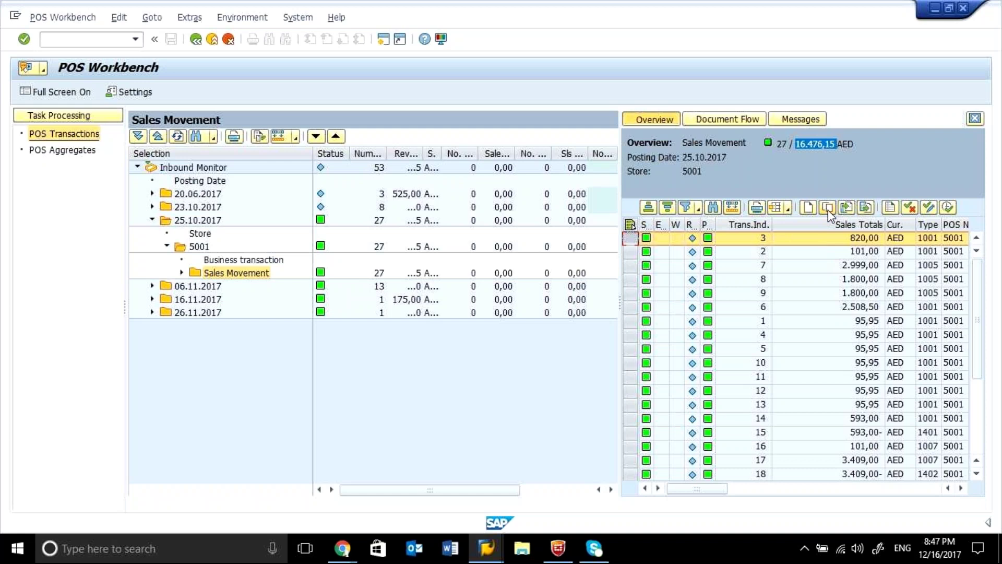
{"action": "left_click", "coordinate": [828, 209]}
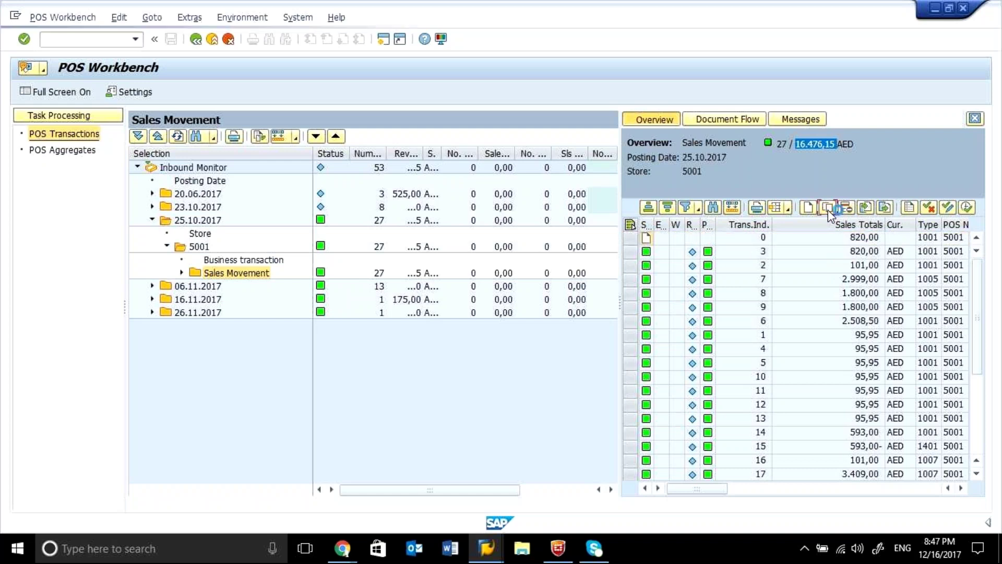
{"action": "left_click", "coordinate": [196, 39]}
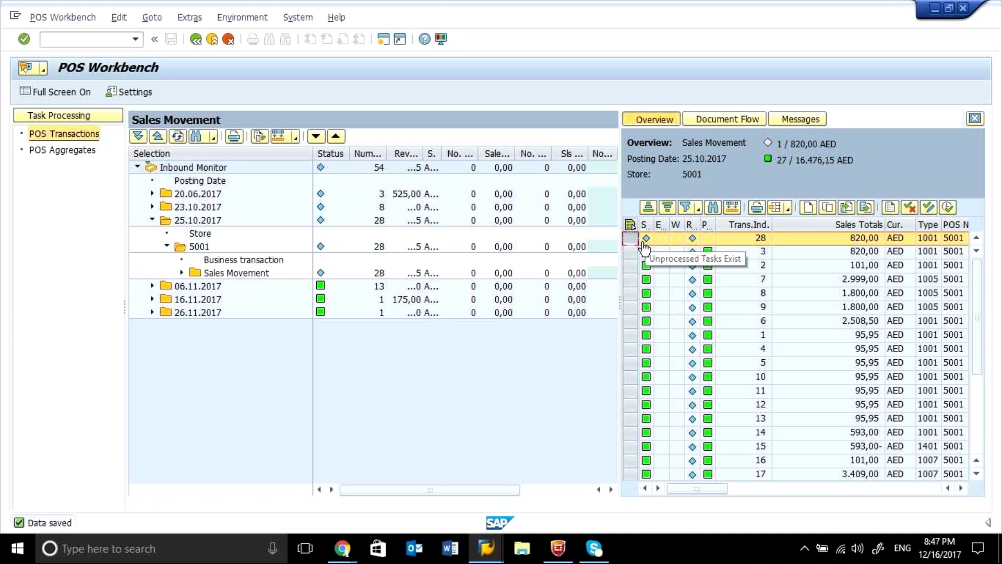
- Process the copied transaction online with All Tasks selected and incorrect tasks included
{"action": "left_click", "coordinate": [948, 209]}
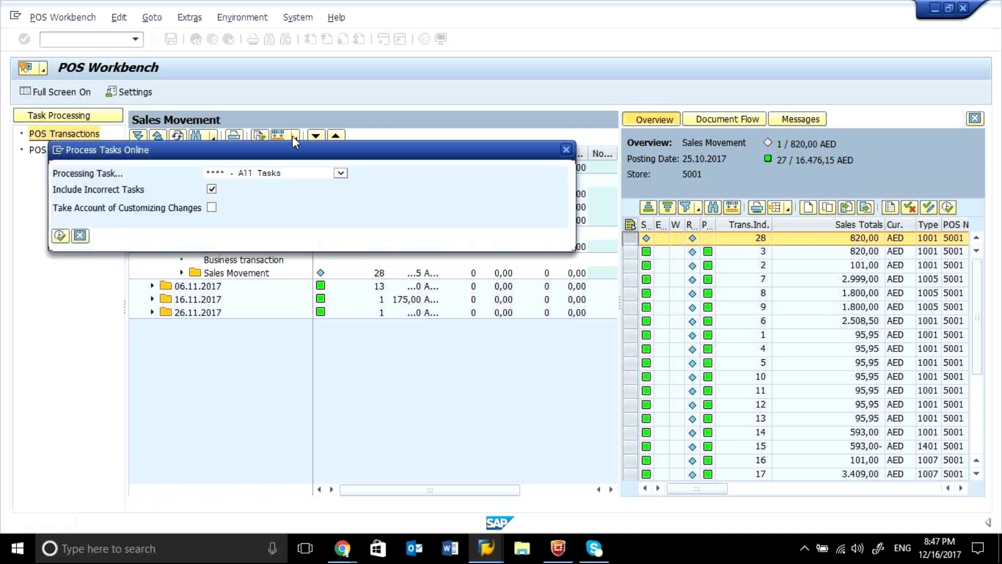
{"action": "left_click", "coordinate": [340, 173]}
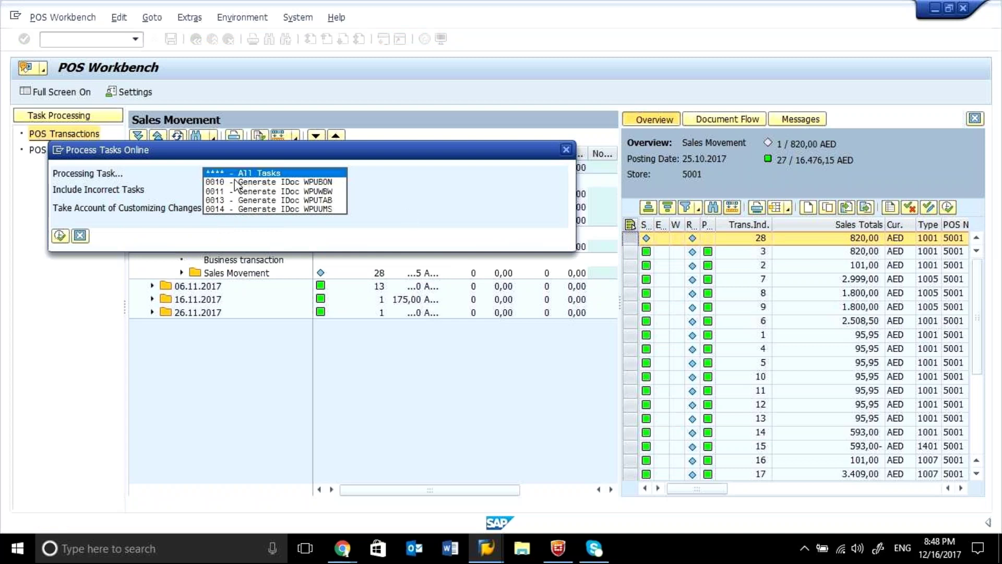
{"action": "left_click", "coordinate": [60, 237]}
{"action": "left_click", "coordinate": [60, 237]}
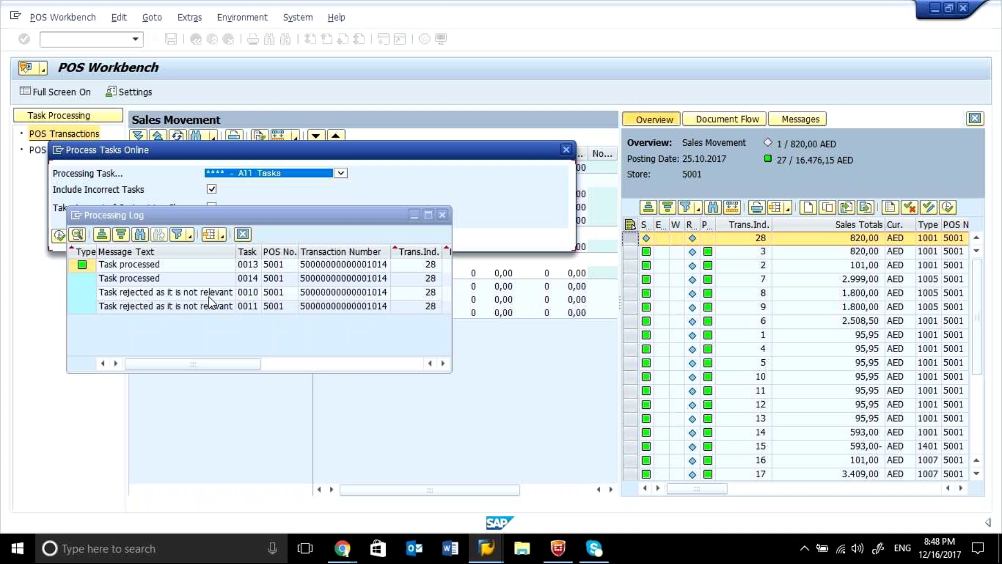
- Review tasks 0010, 0011, 0013 and 0014 in the processing log, and close the log and the task processing dialog
{"action": "left_click", "coordinate": [250, 298]}
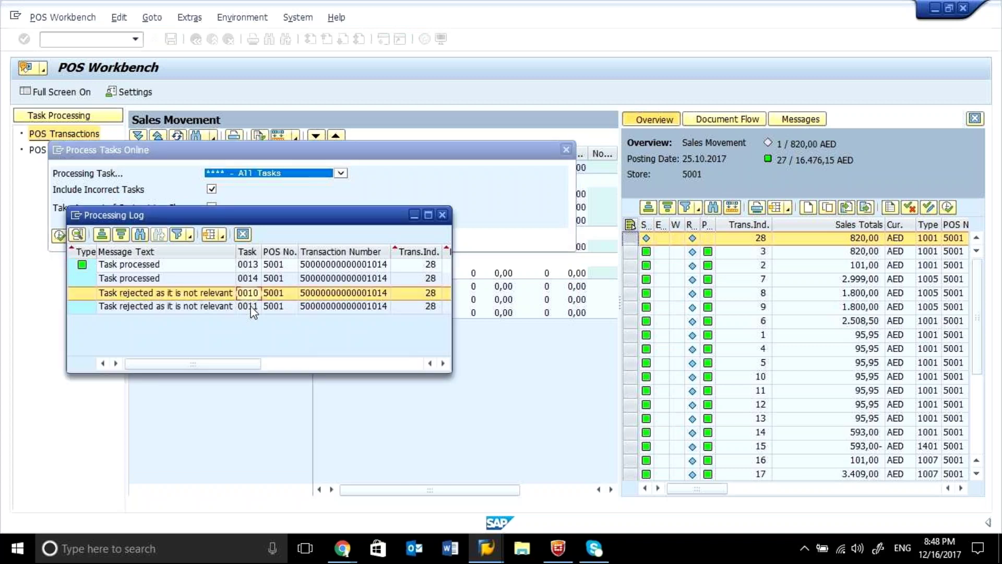
{"action": "left_click", "coordinate": [251, 309]}
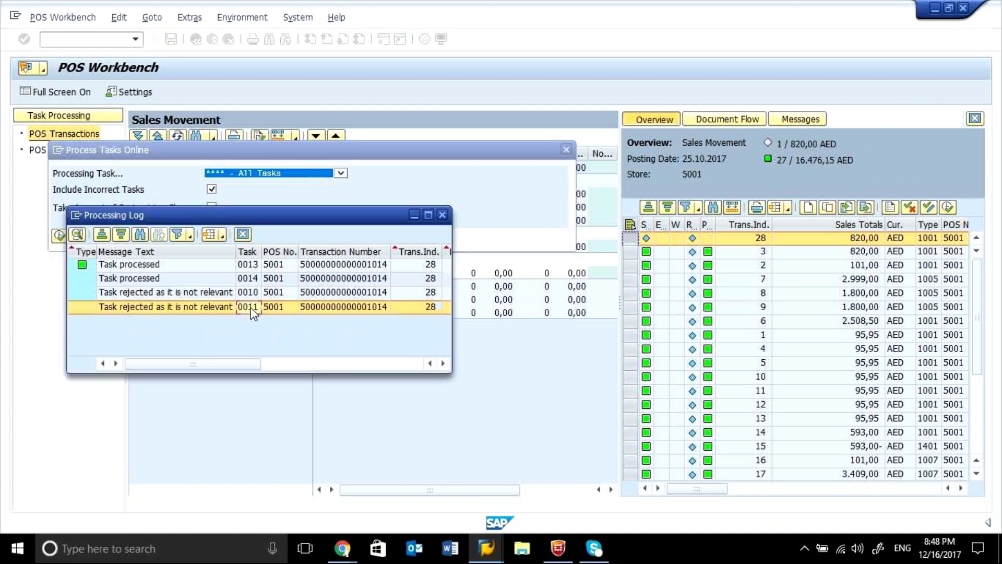
{"action": "left_click", "coordinate": [253, 281]}
{"action": "left_click", "coordinate": [253, 267]}
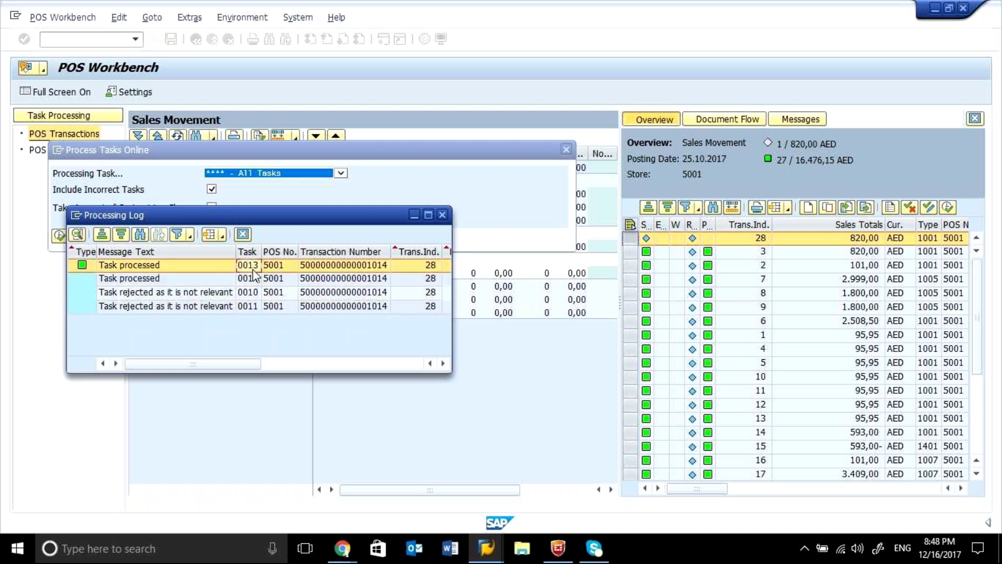
{"action": "left_click", "coordinate": [253, 276]}
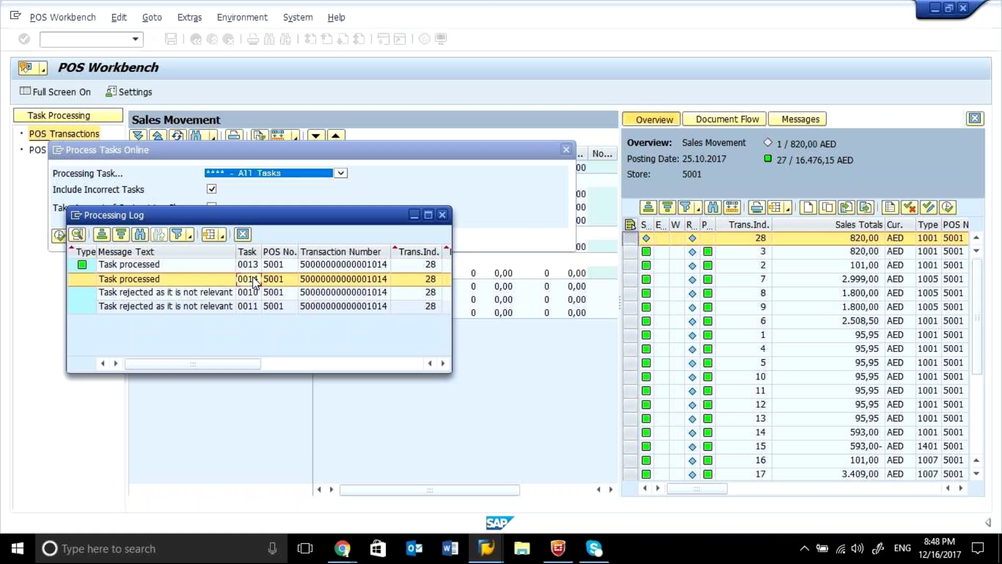
{"action": "left_click", "coordinate": [442, 215]}
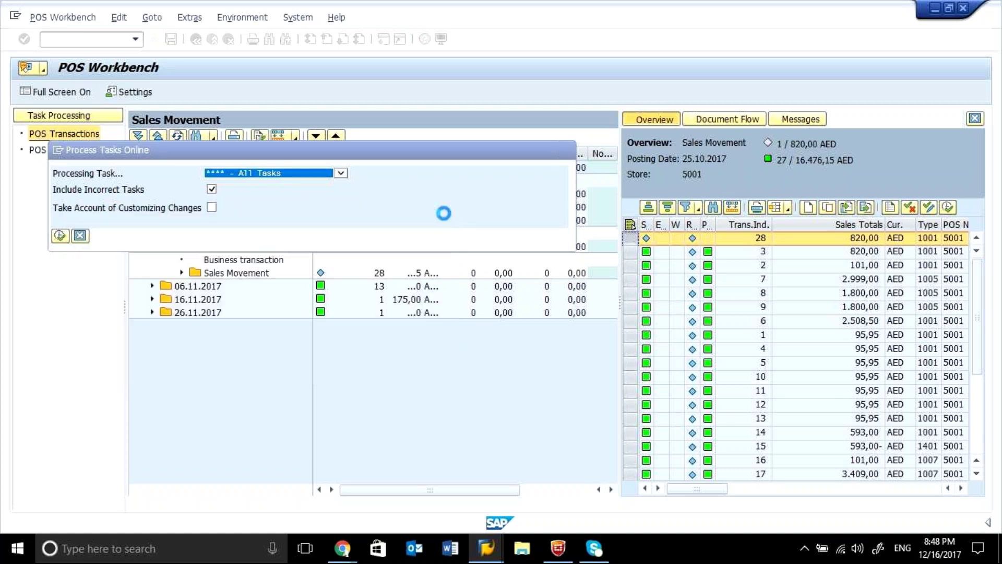
{"action": "left_click", "coordinate": [566, 151]}
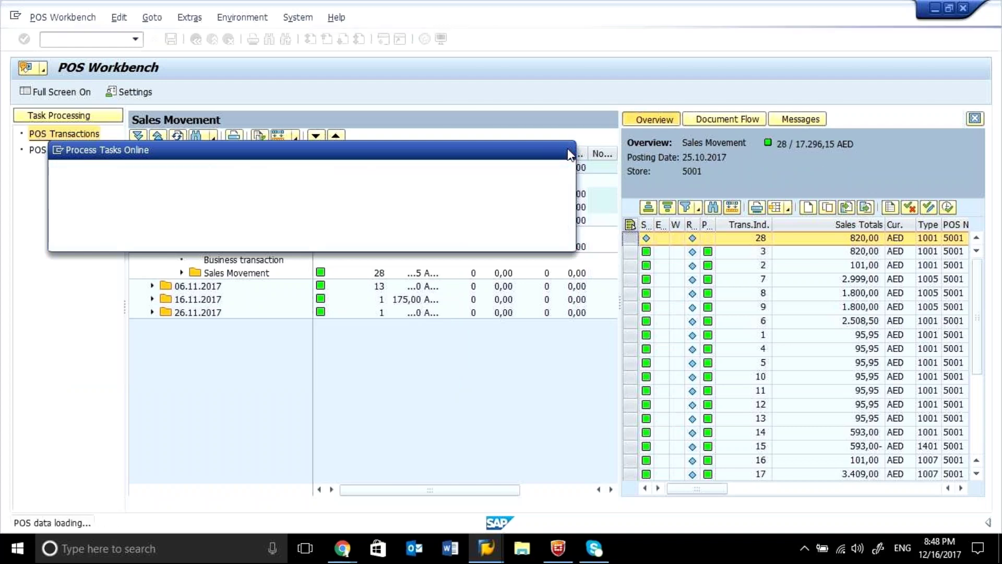
- Review the store's sales movement messages, including the message classes and start and end times, and return to the overview
{"action": "left_click", "coordinate": [804, 121]}
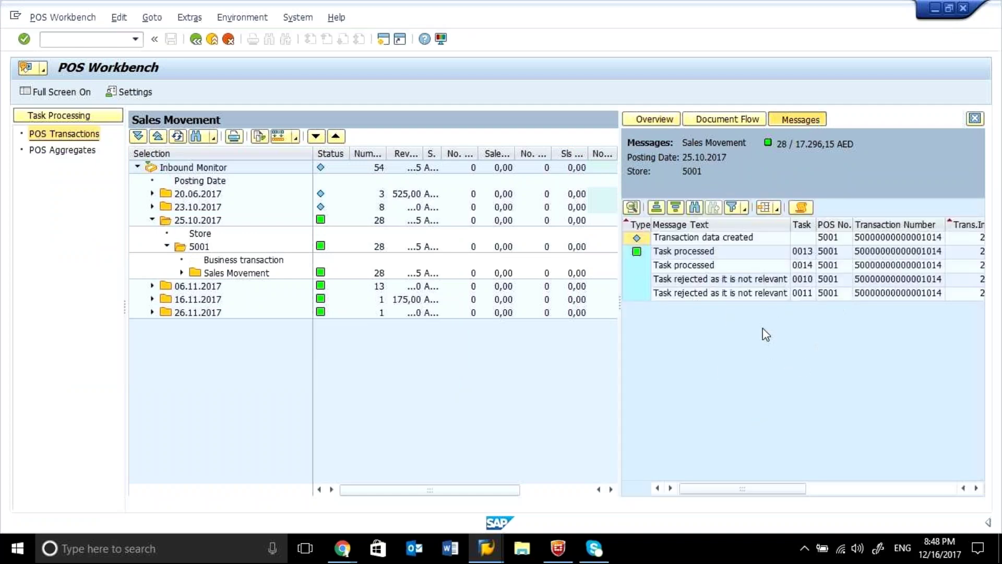
{"action": "left_click", "coordinate": [823, 489]}
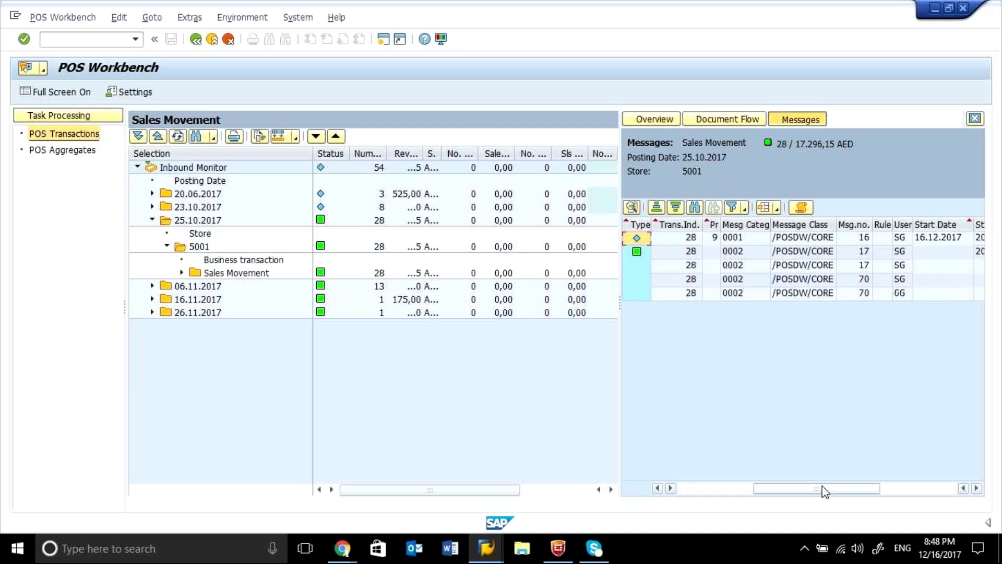
{"action": "left_click", "coordinate": [904, 489]}
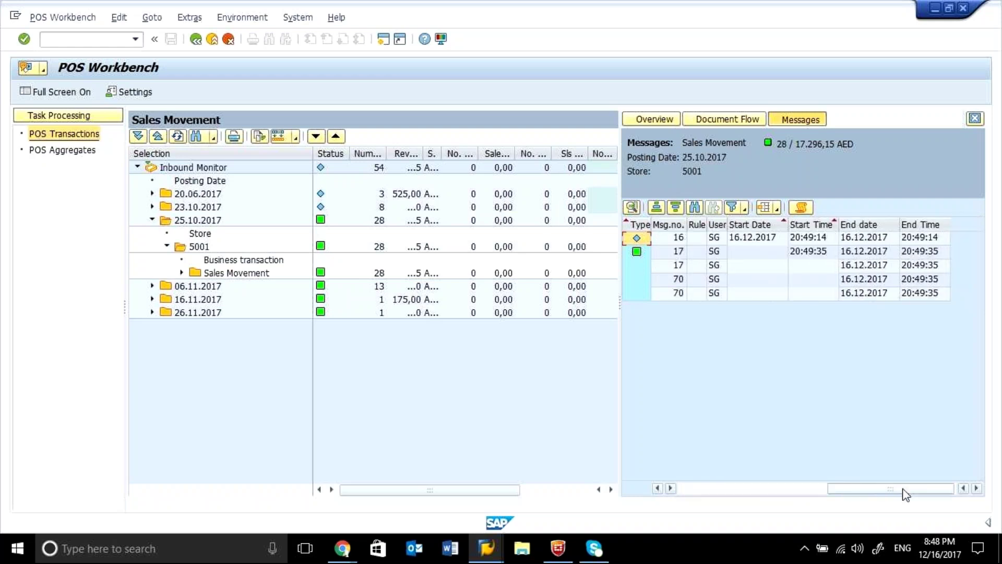
{"action": "left_click", "coordinate": [686, 490]}
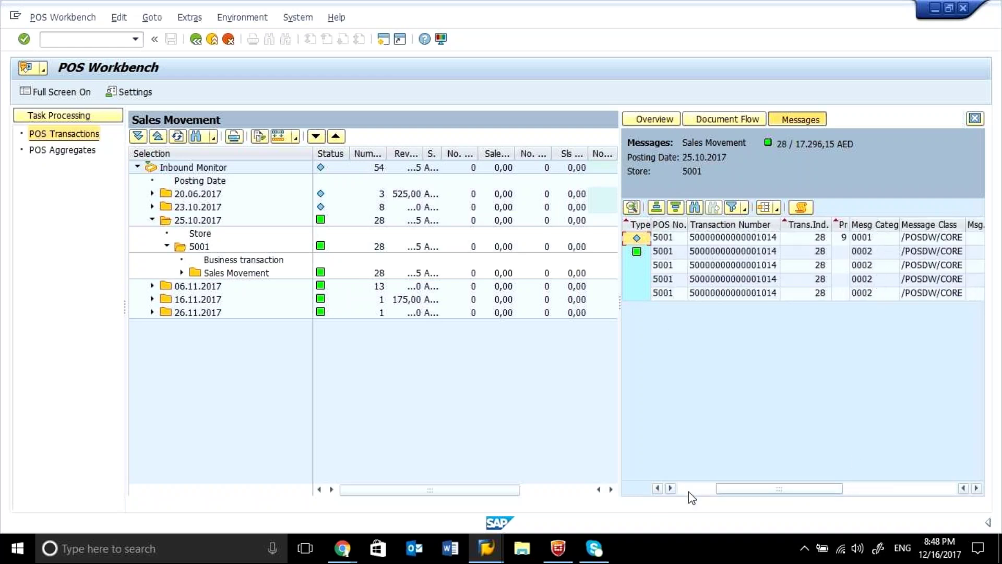
{"action": "left_click", "coordinate": [688, 490]}
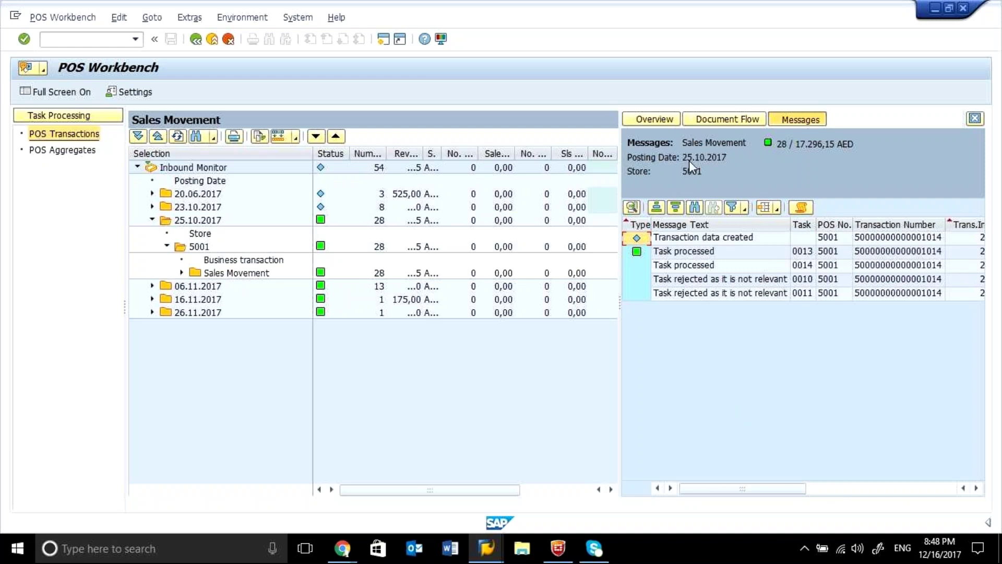
{"action": "left_click", "coordinate": [660, 120]}
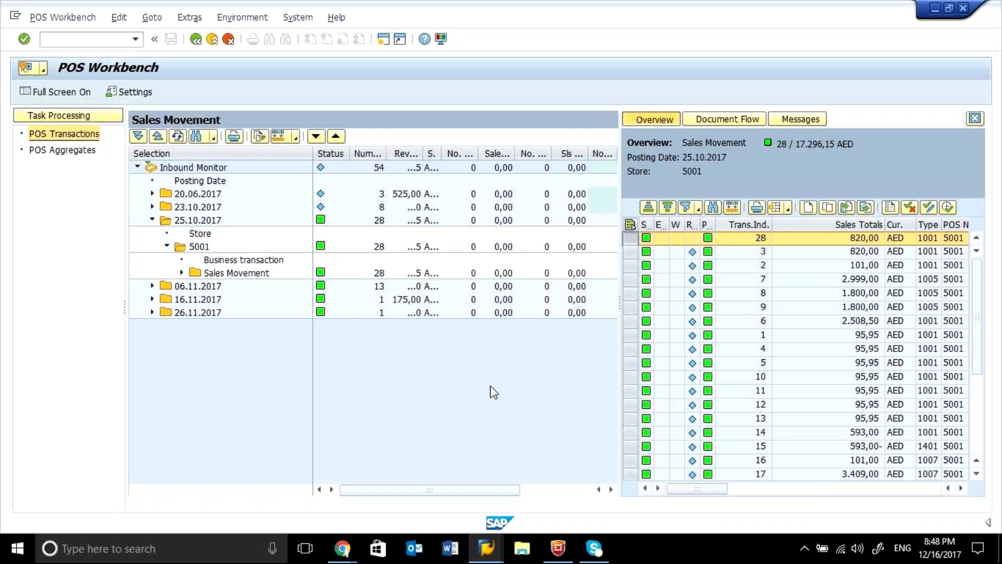
- Open Remote Desktop Connection and connect to the preset computer, entering the account password
{"action": "key", "text": "super+r"}
{"action": "key", "text": "Return"}
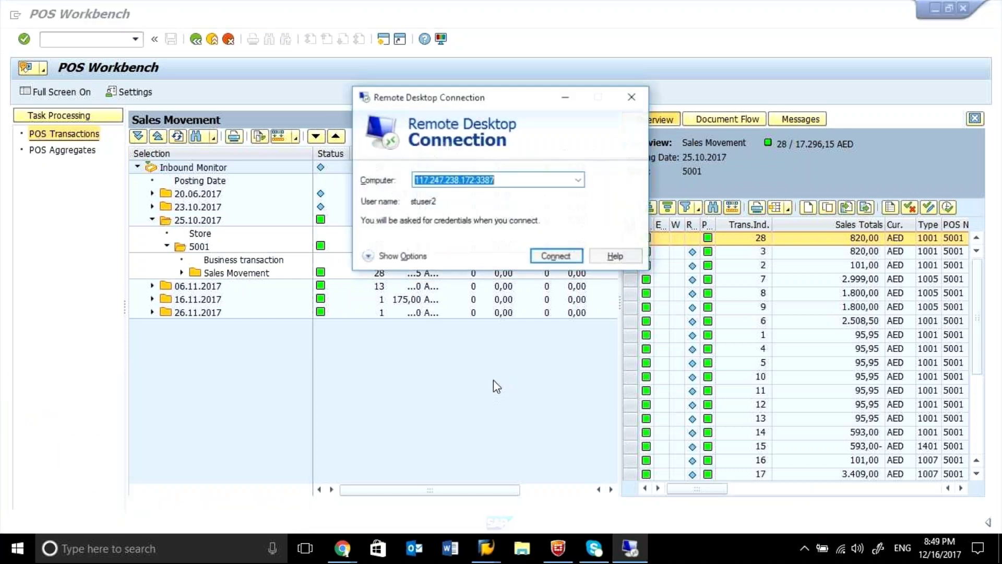
{"action": "left_click", "coordinate": [546, 255]}
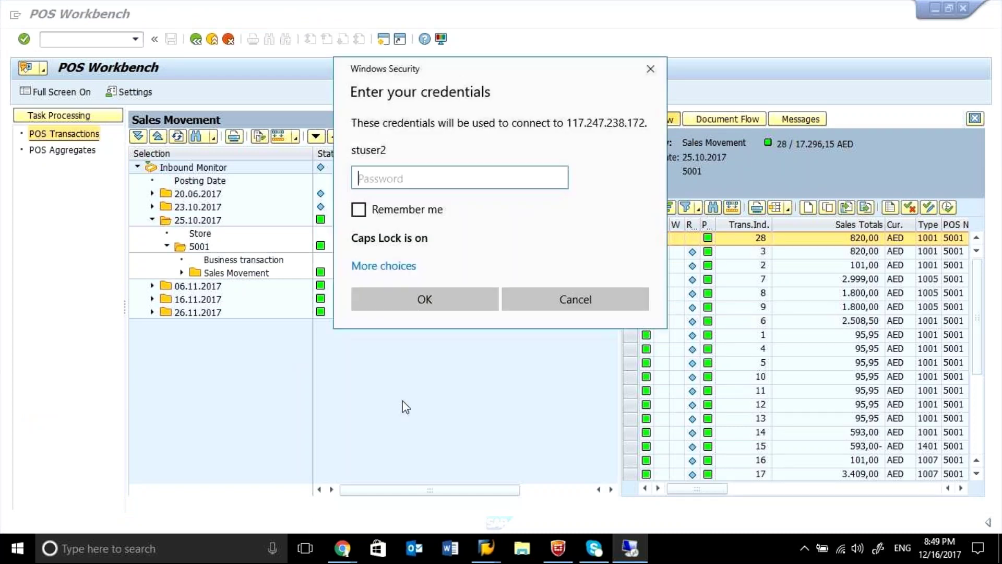
{"action": "key", "text": "Caps_Lock"}
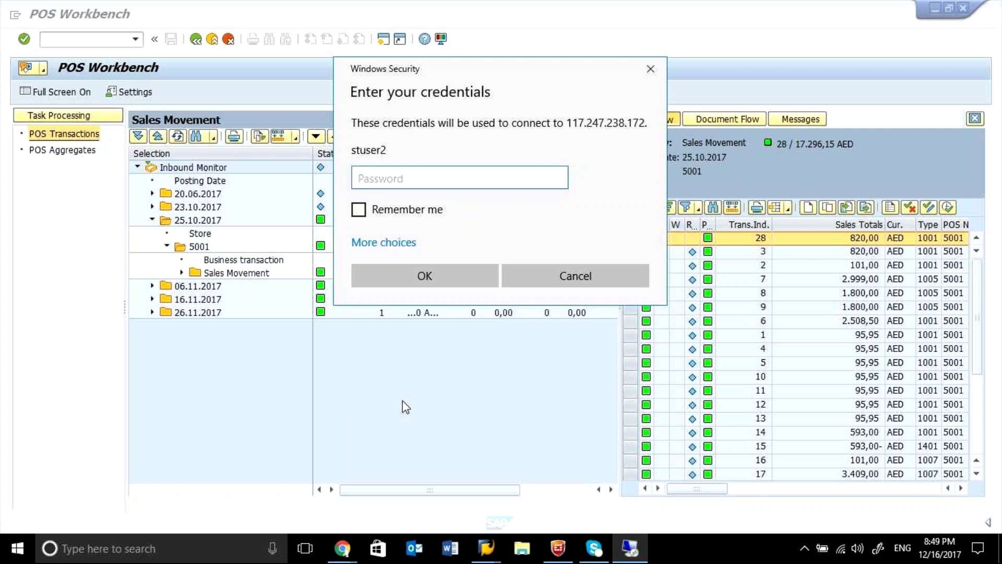
{"action": "left_click", "coordinate": [410, 180]}
{"action": "type", "text": "••••••"}
{"action": "left_click", "coordinate": [412, 277]}
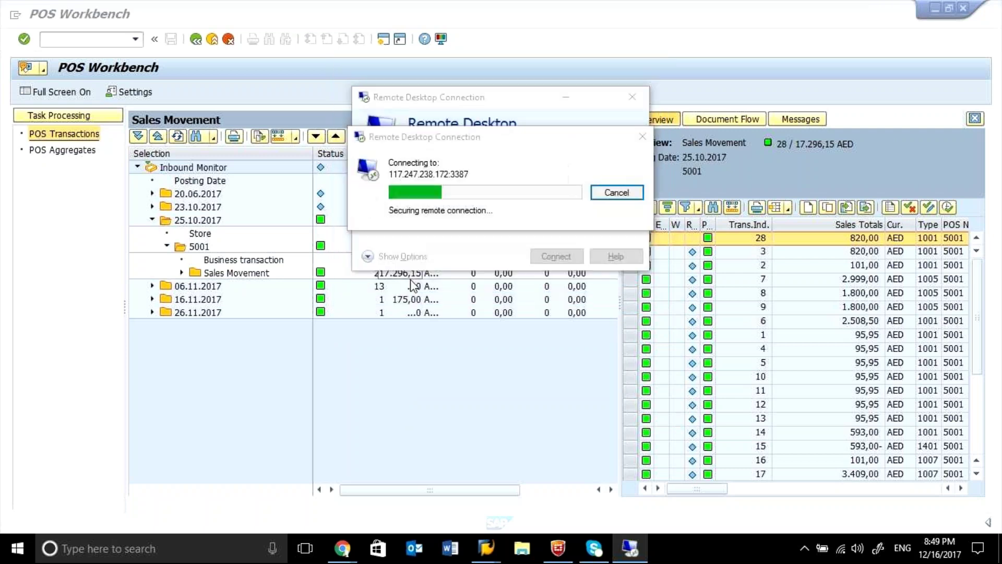
- Launch SAP Logon on the remote desktop, clear the This PC window away, and open the CAR 2.0 connection
{"action": "left_click", "coordinate": [556, 310]}
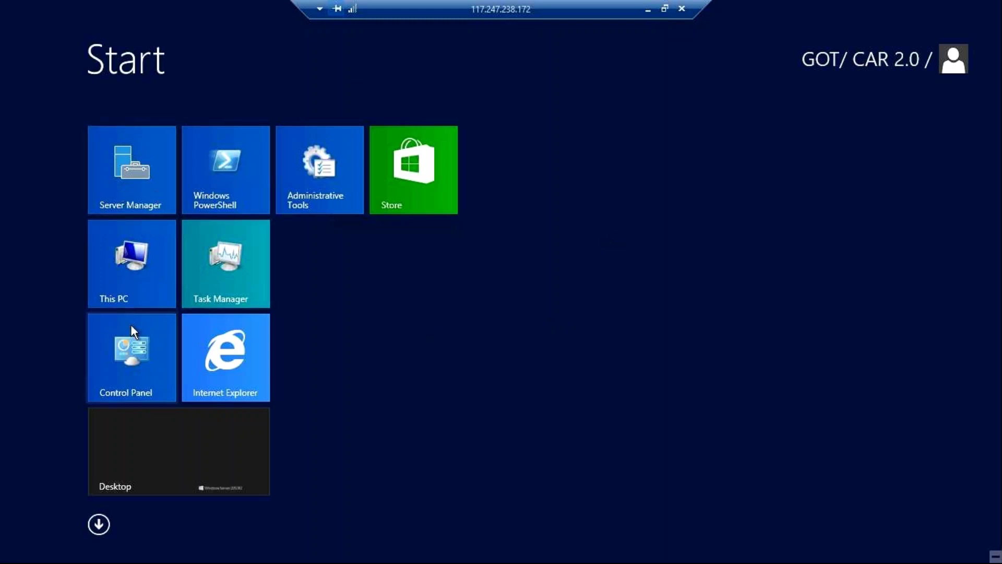
{"action": "left_click", "coordinate": [133, 292]}
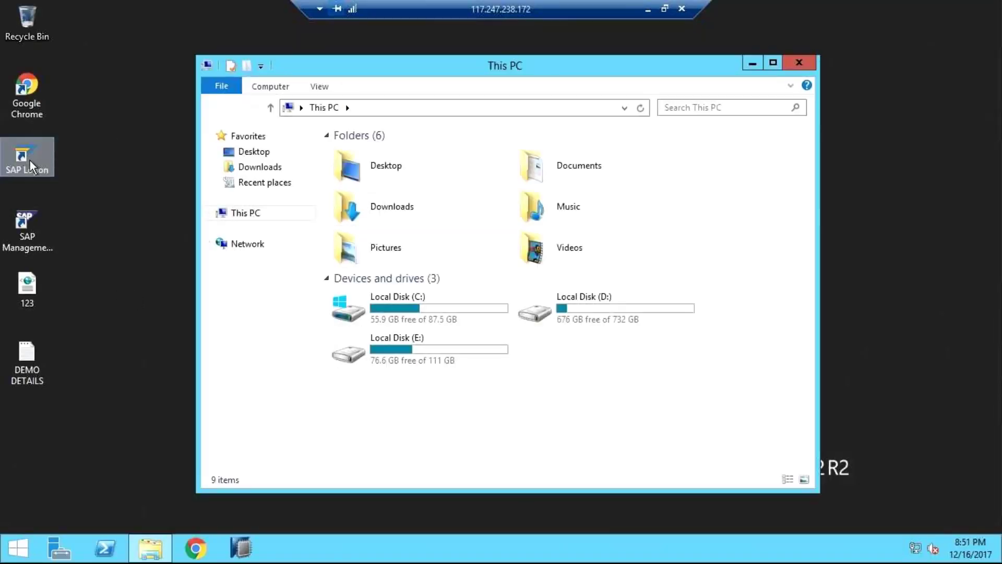
{"action": "double_click", "coordinate": [30, 166]}
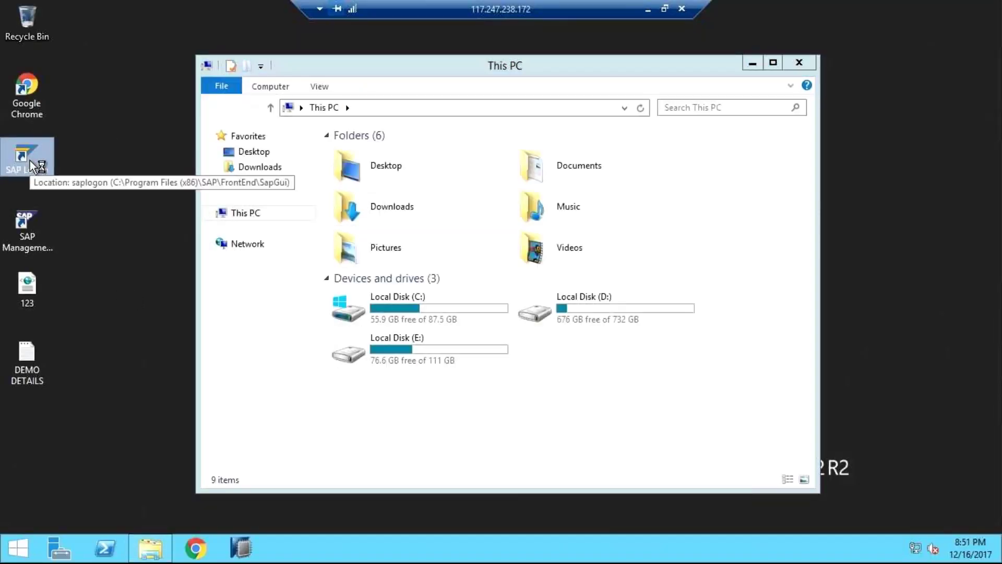
{"action": "left_click", "coordinate": [752, 64]}
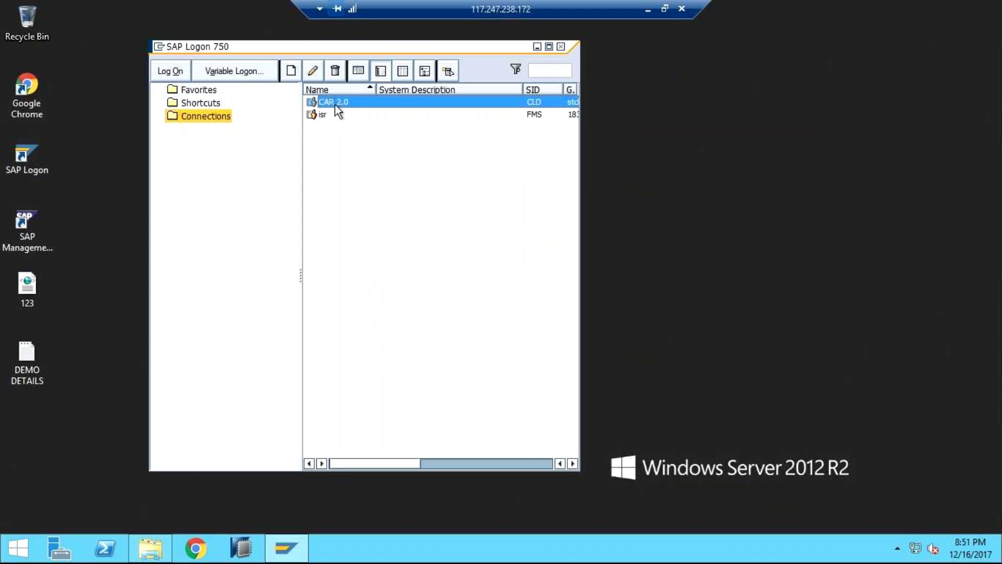
{"action": "double_click", "coordinate": [336, 102]}
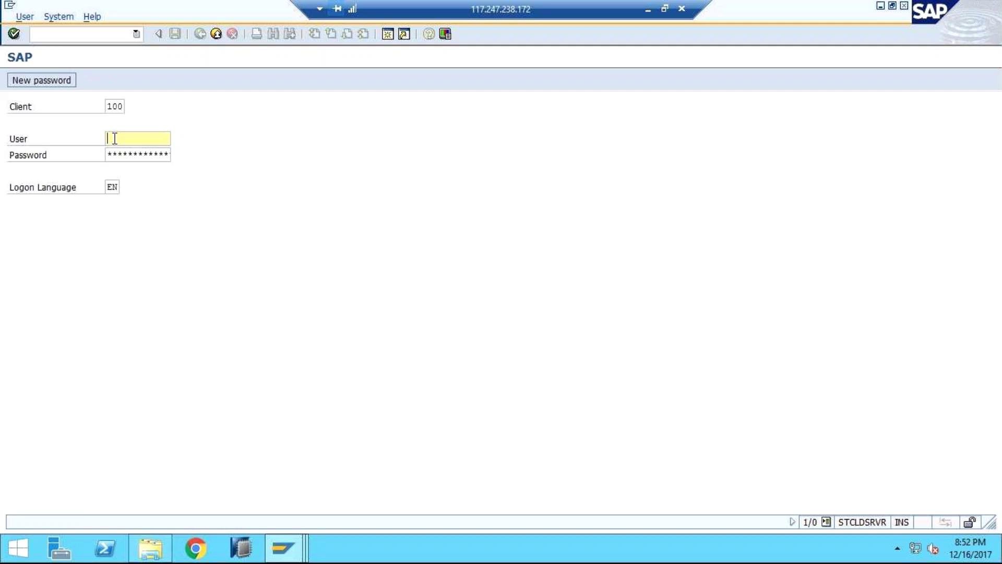
- Log on to client 100 as user stuser2, entering the account password
{"action": "left_click", "coordinate": [115, 138]}
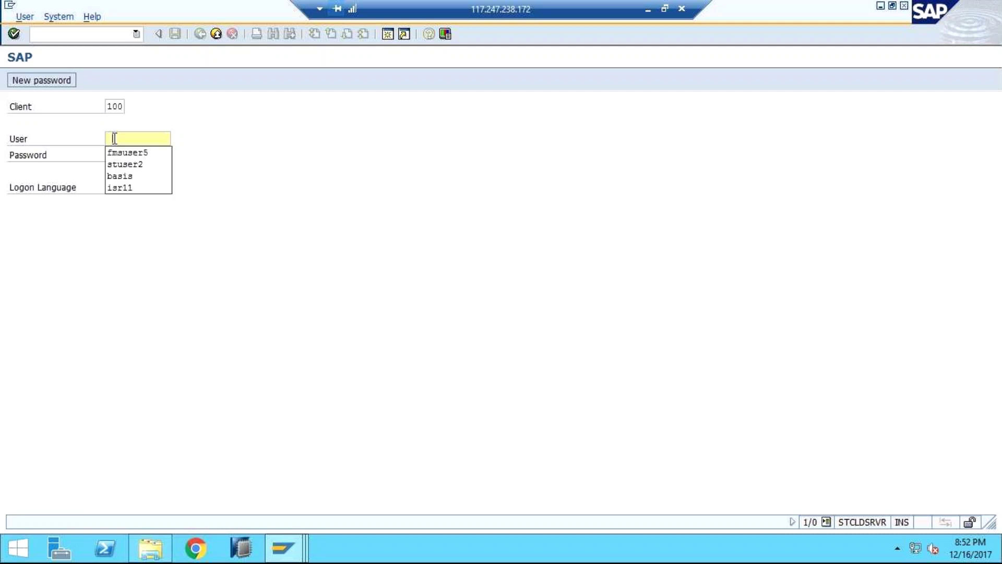
{"action": "left_click", "coordinate": [135, 165]}
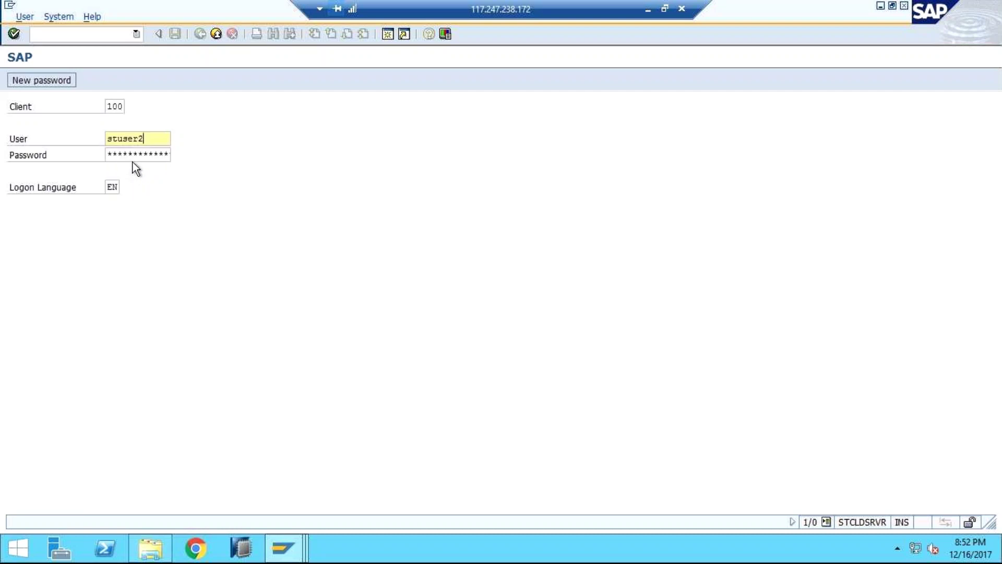
{"action": "left_click", "coordinate": [131, 158]}
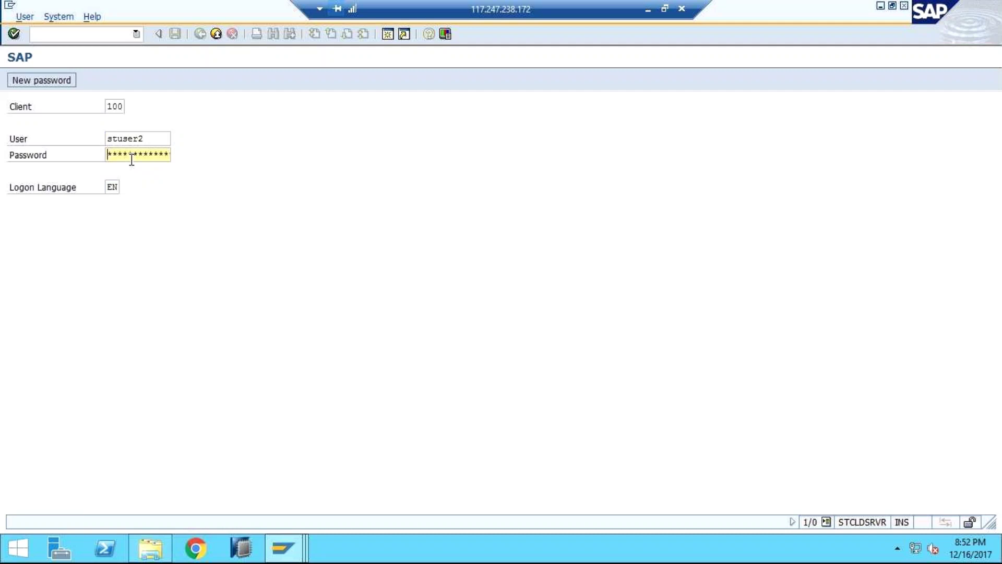
{"action": "key", "text": "Right"}
{"action": "key", "text": "Right"}
{"action": "key", "text": "Right"}
{"action": "key", "text": "Right"}
{"action": "key", "text": "Return"}
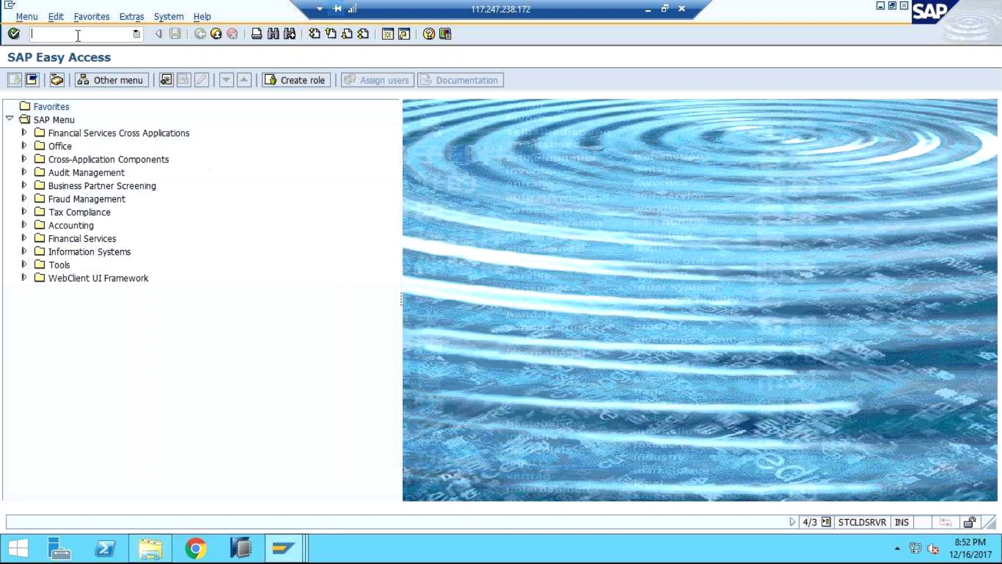
- Run transaction spro and display the SAP Reference IMG
{"action": "type", "text": "spro"}
{"action": "key", "text": "Return"}
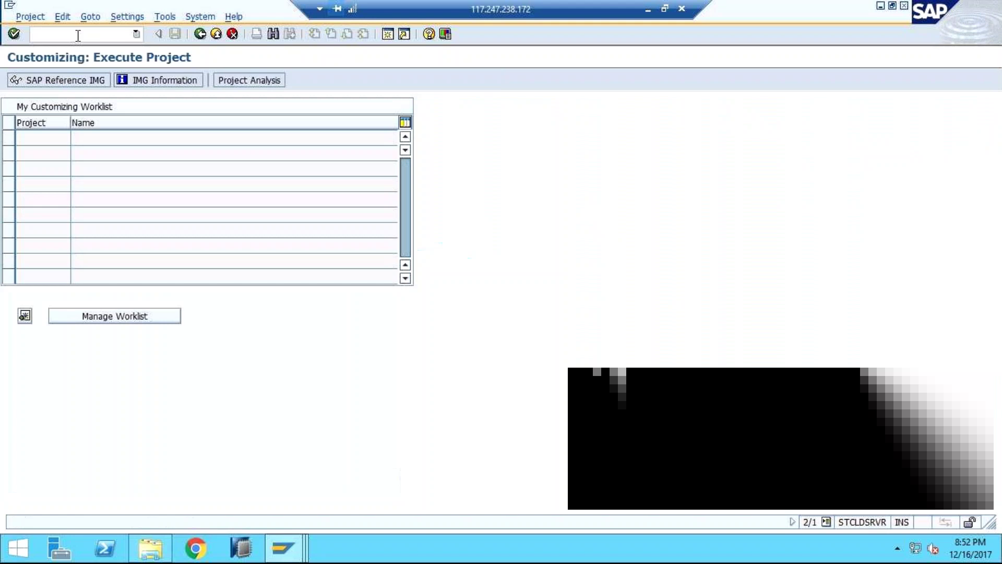
{"action": "left_click", "coordinate": [61, 76]}
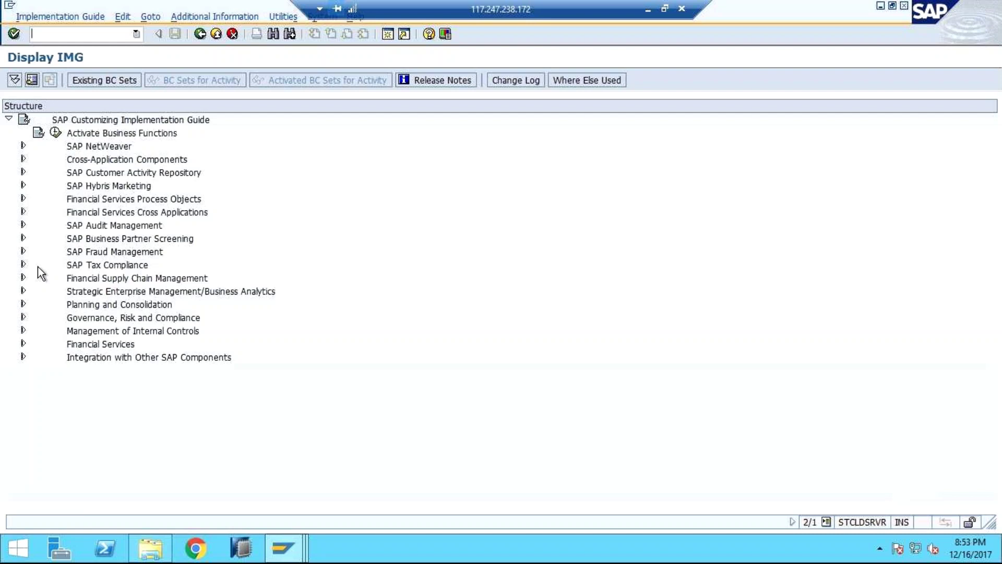
- Open the Define Order Channels activity under SAP Customer Activity Repository, Retail Multichannel Foundation
{"action": "left_click", "coordinate": [24, 173]}
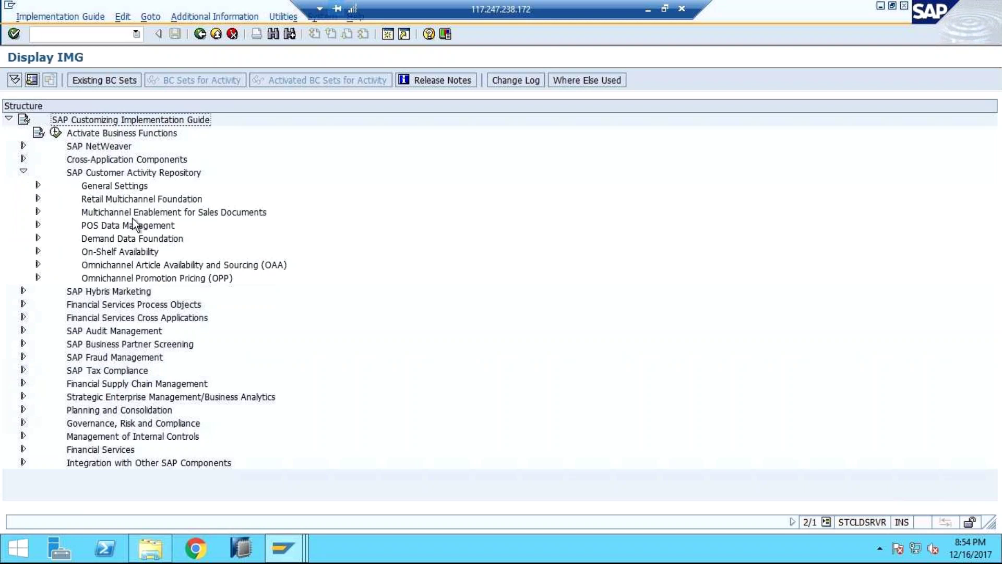
{"action": "left_click", "coordinate": [38, 198]}
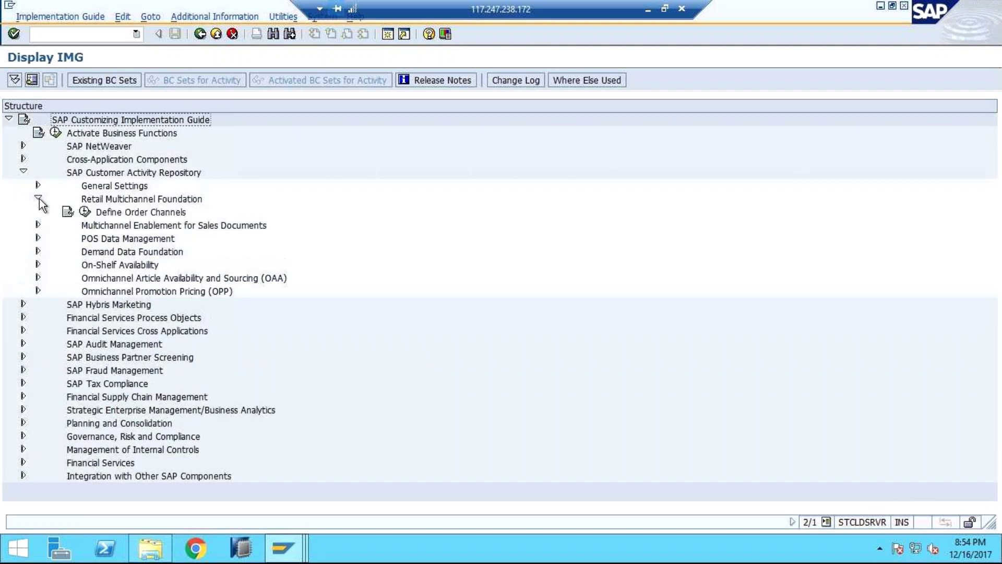
{"action": "left_click", "coordinate": [85, 212]}
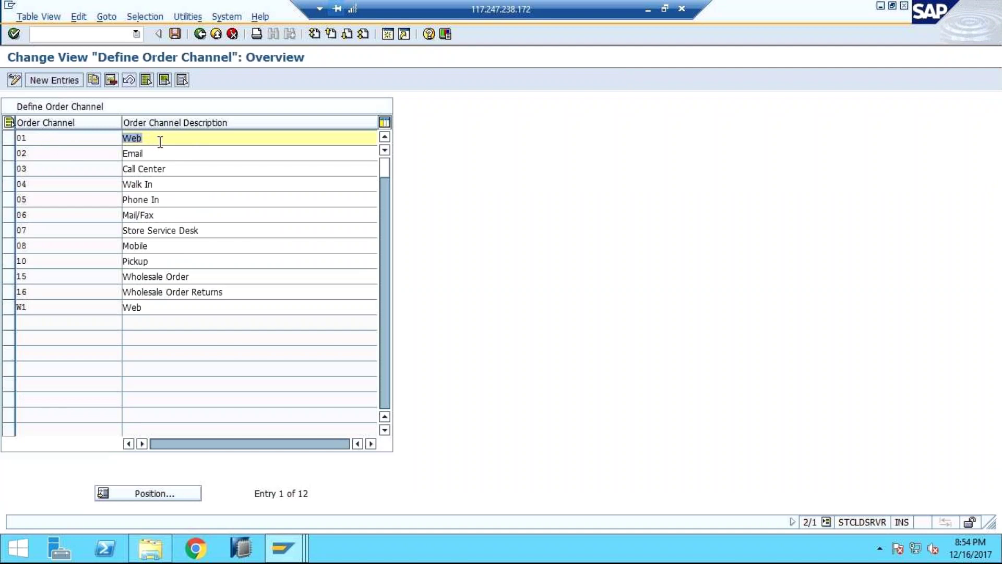
- Examine the order channel descriptions, from Web and Email through Store Service Desk, Pickup and Wholesale Order Returns
{"action": "left_click", "coordinate": [169, 153]}
{"action": "left_click", "coordinate": [175, 169]}
{"action": "left_click", "coordinate": [178, 196]}
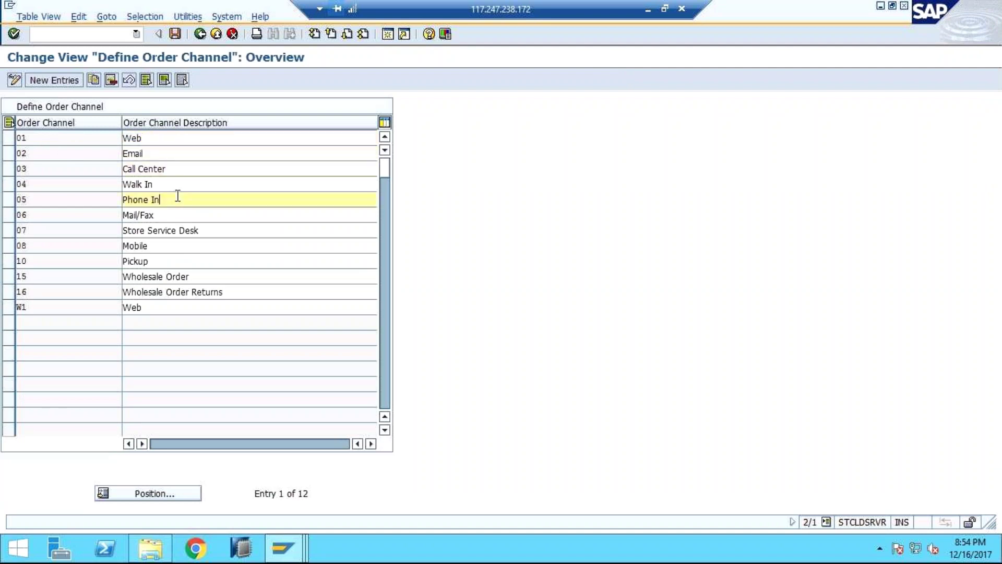
{"action": "left_click", "coordinate": [207, 231]}
{"action": "left_click", "coordinate": [190, 261]}
{"action": "left_click", "coordinate": [211, 275]}
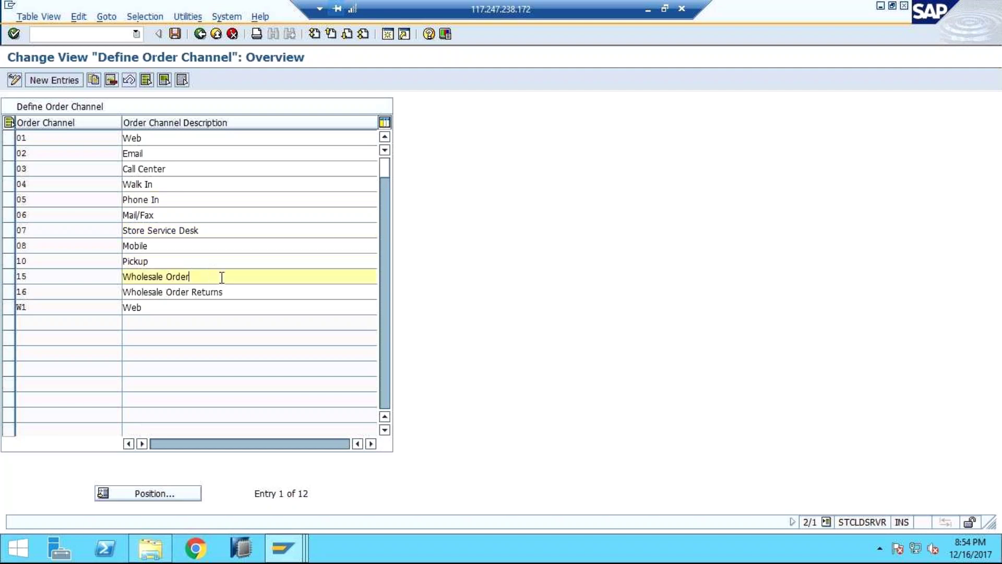
{"action": "left_click", "coordinate": [238, 292]}
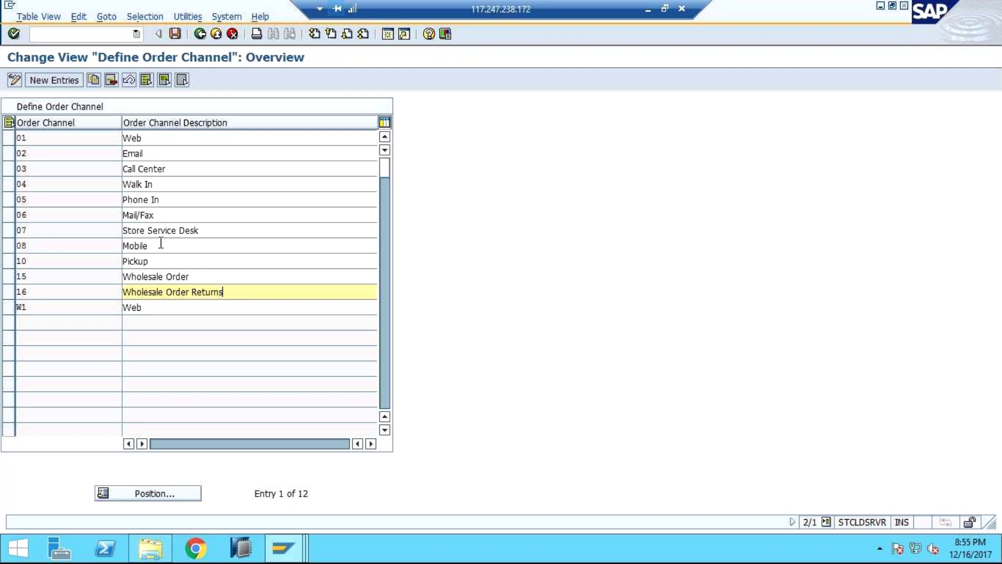
{"action": "left_click", "coordinate": [180, 142]}
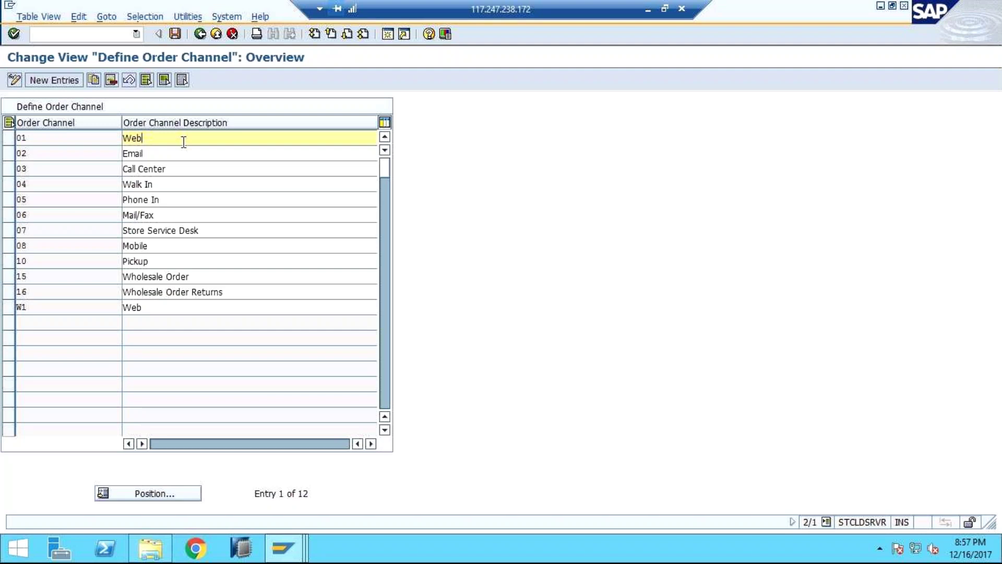
{"action": "left_click", "coordinate": [187, 230]}
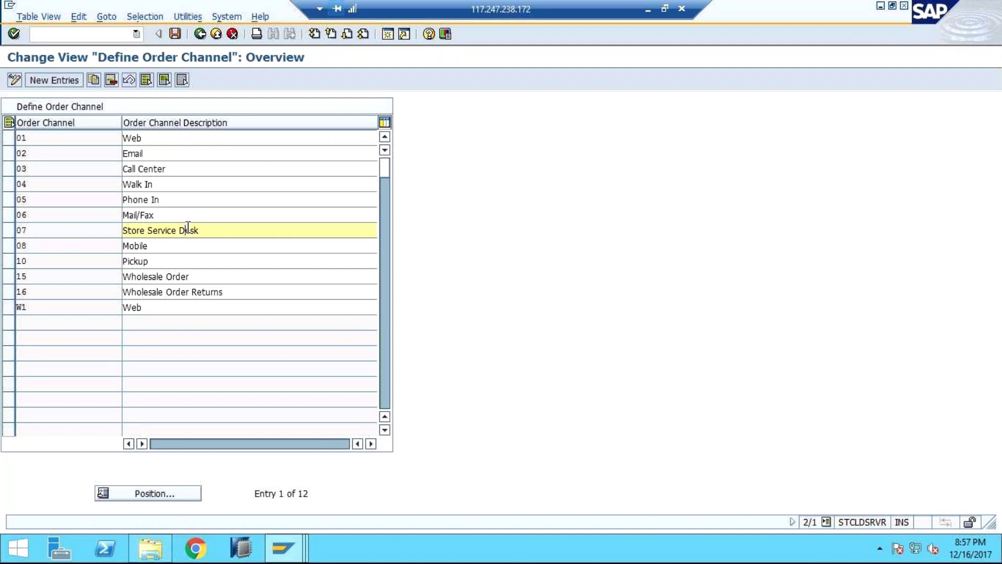
- Examine the order channel codes assigned to the descriptions, including 01 to 04, 07 and W1
{"action": "double_click", "coordinate": [41, 137]}
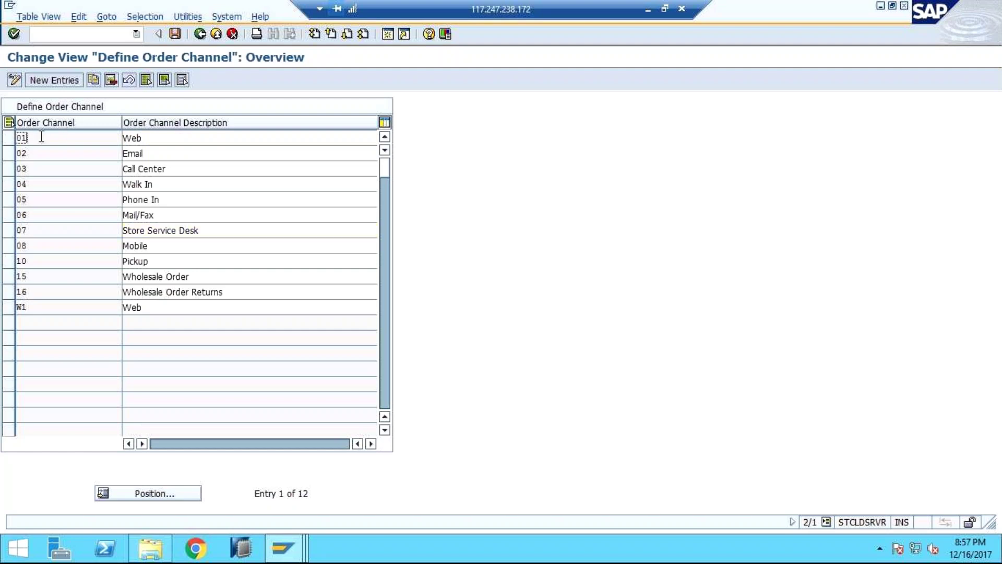
{"action": "double_click", "coordinate": [35, 152]}
{"action": "double_click", "coordinate": [36, 168]}
{"action": "left_click", "coordinate": [39, 184]}
{"action": "left_click", "coordinate": [37, 309]}
{"action": "left_click", "coordinate": [46, 311]}
{"action": "left_click", "coordinate": [23, 230]}
{"action": "left_click_drag", "start_coordinate": [18, 225], "coordinate": [14, 245]}
{"action": "left_click", "coordinate": [228, 230]}
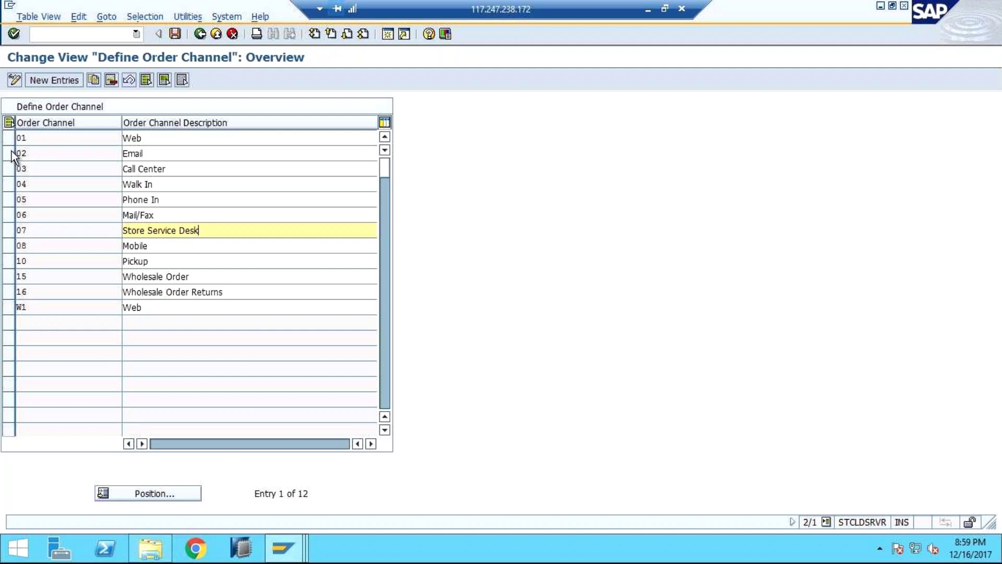
- Add a new order channel EM with the description "Email order channel" and save it
{"action": "left_click", "coordinate": [50, 82]}
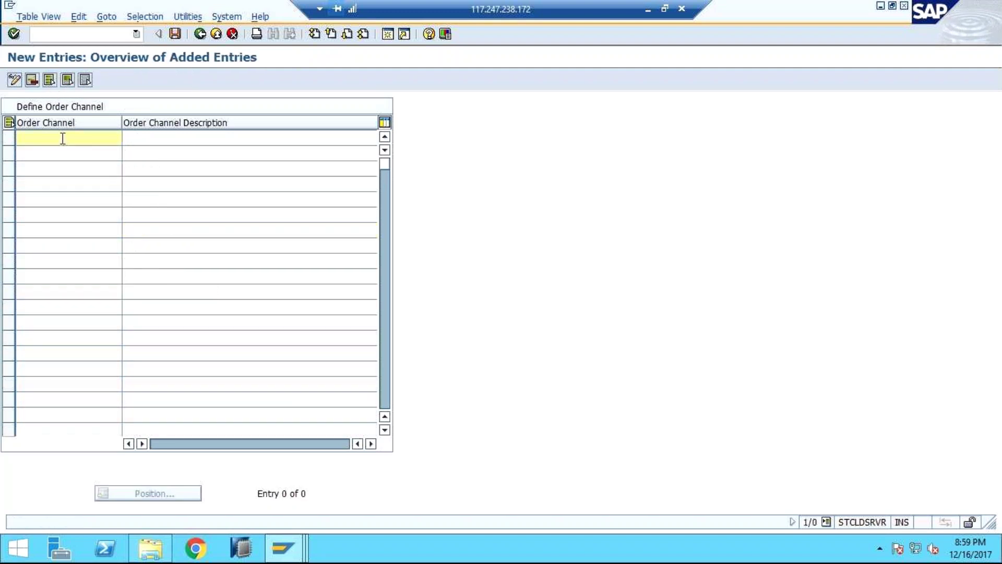
{"action": "type", "text": "E1"}
{"action": "key", "text": "BackSpace"}
{"action": "type", "text": "M"}
{"action": "key", "text": "Tab"}
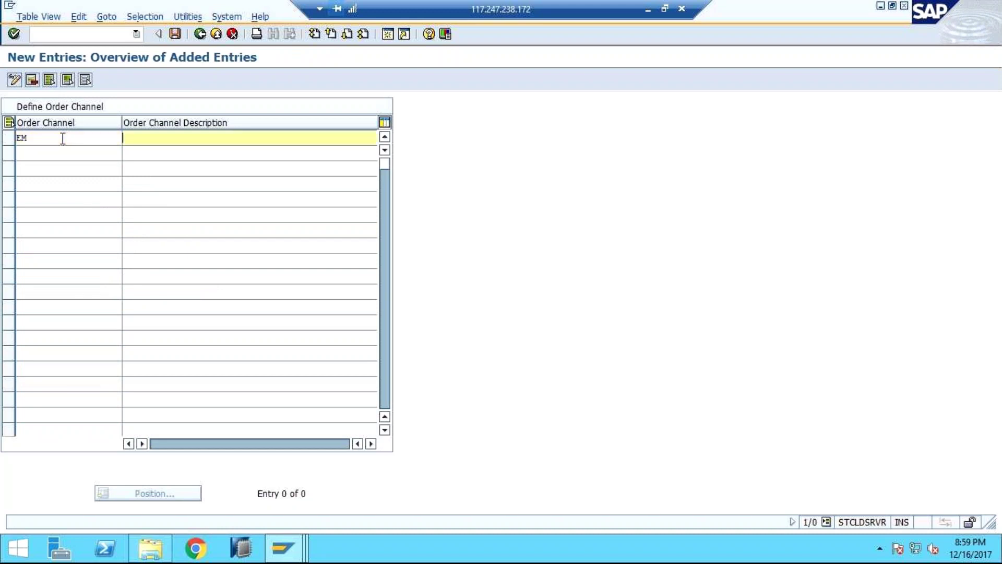
{"action": "type", "text": "Email order channel"}
{"action": "left_click", "coordinate": [175, 34]}
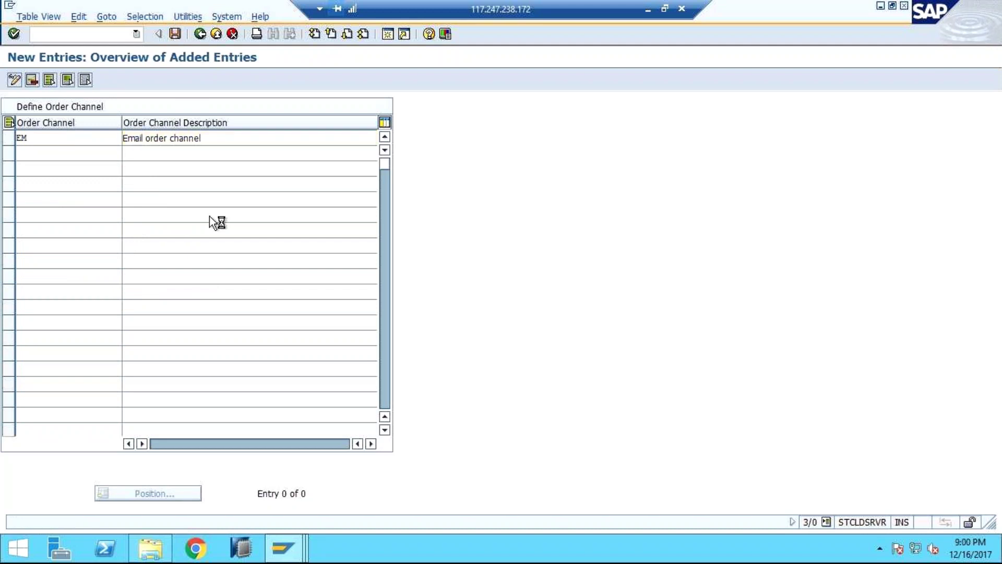
{"action": "left_click", "coordinate": [37, 231]}
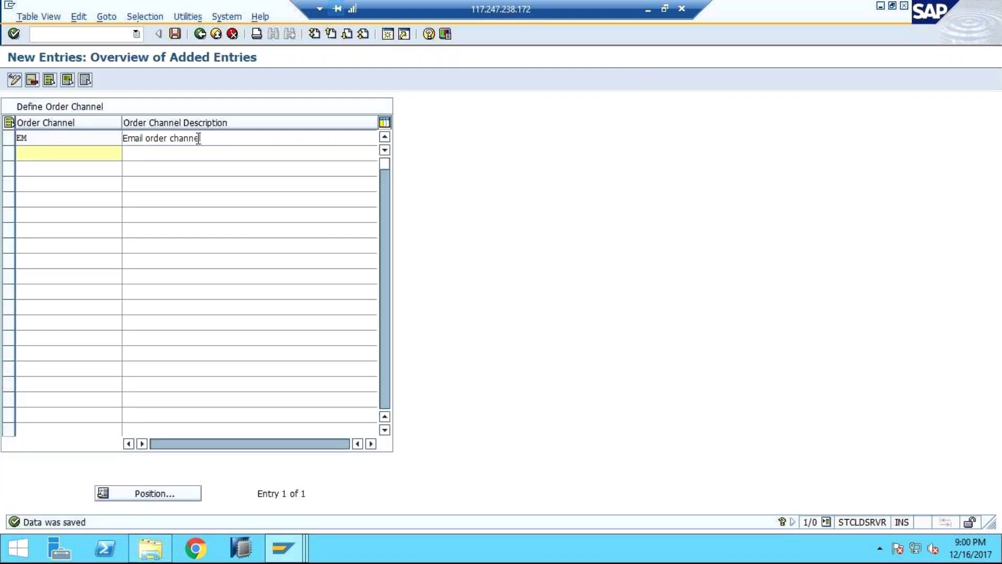
{"action": "left_click", "coordinate": [208, 137]}
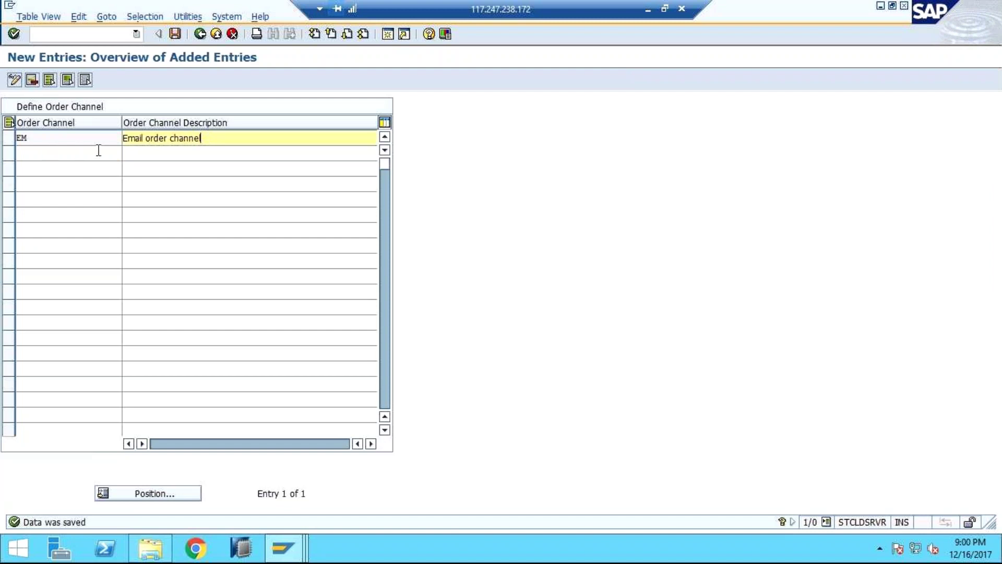
- Return to the IMG and open Define Sales Document Order Channel Derivation under Multichannel Enablement for Sales Documents
{"action": "left_click", "coordinate": [201, 34]}
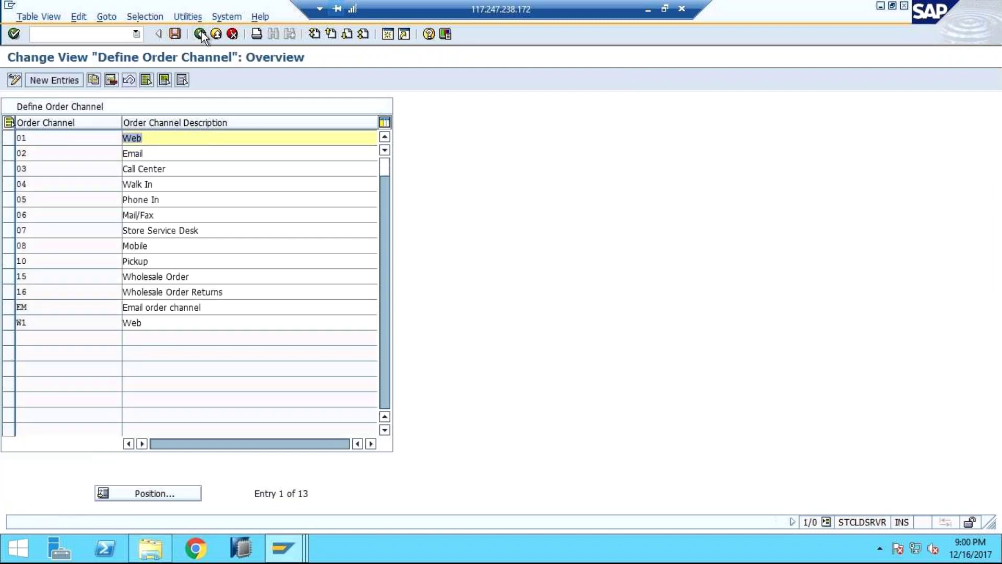
{"action": "left_click", "coordinate": [201, 34]}
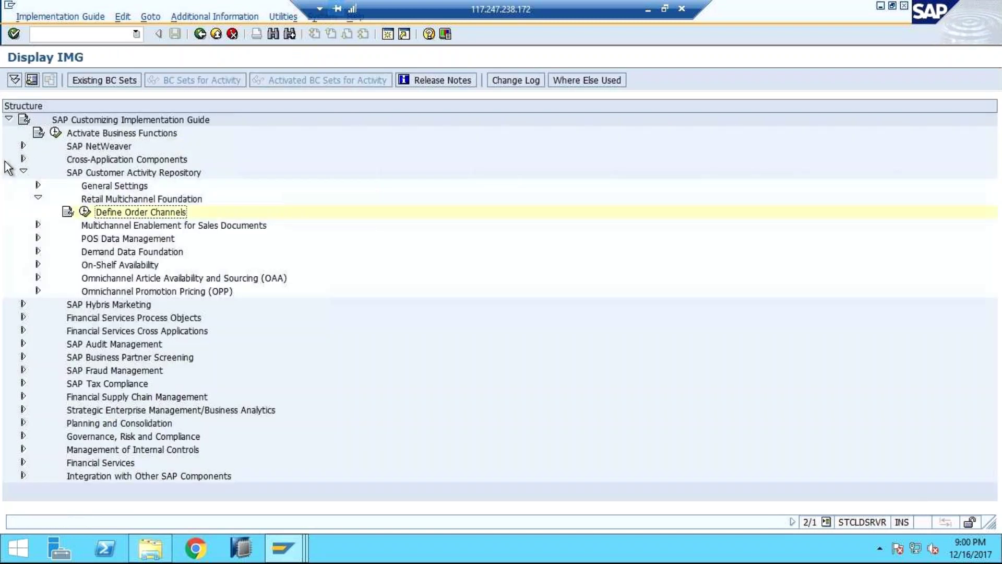
{"action": "left_click", "coordinate": [37, 225]}
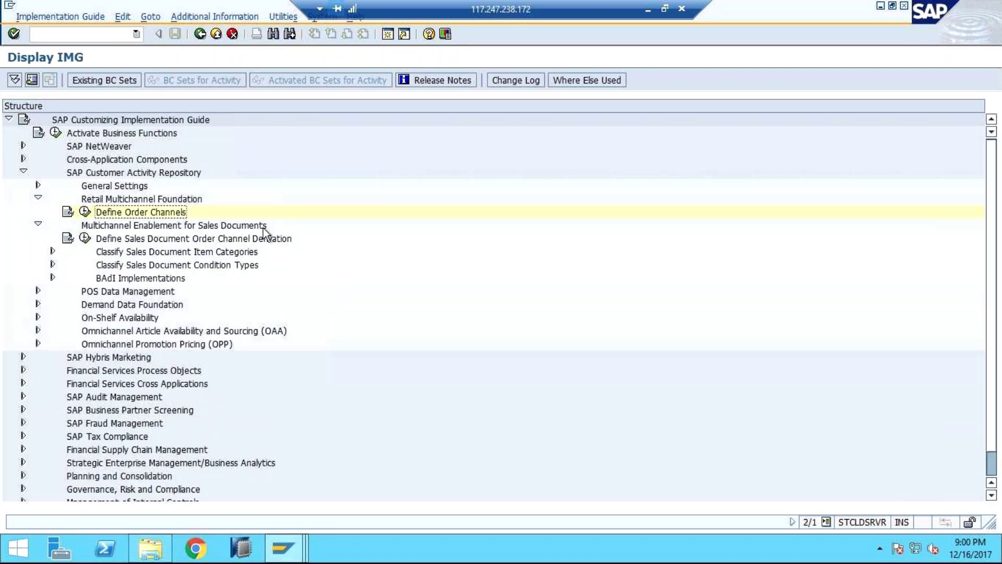
{"action": "left_click", "coordinate": [85, 239]}
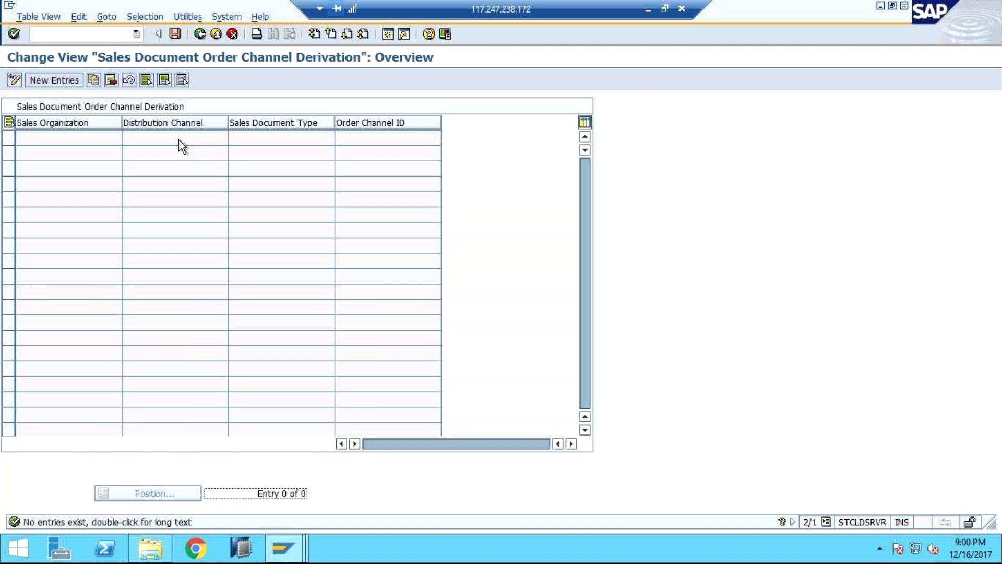
- Start a new sales document order channel derivation entry and try to look up the possible sales organization values
{"action": "left_click", "coordinate": [65, 82]}
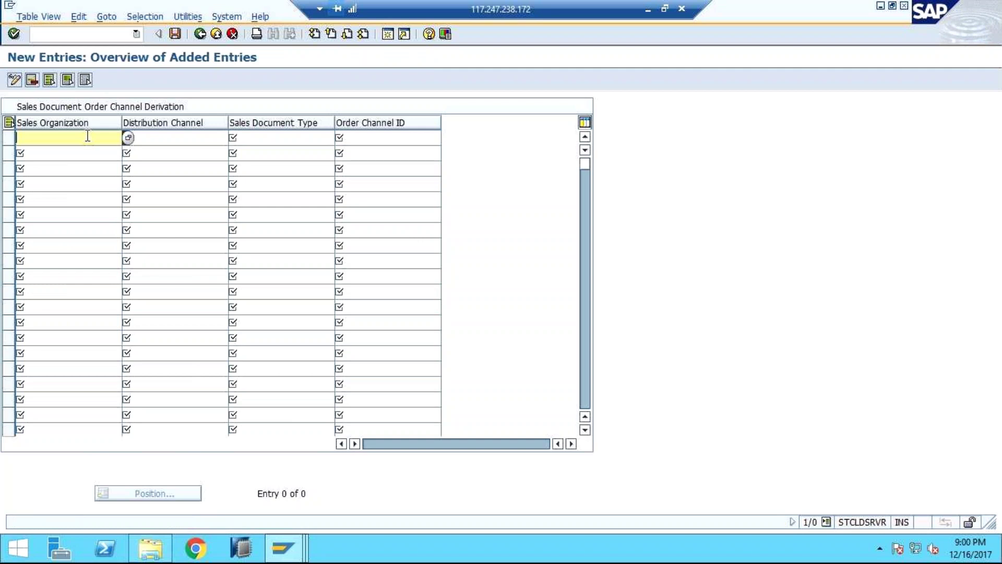
{"action": "type", "text": "as0"}
{"action": "key", "text": "BackSpace"}
{"action": "key", "text": "BackSpace"}
{"action": "key", "text": "BackSpace"}
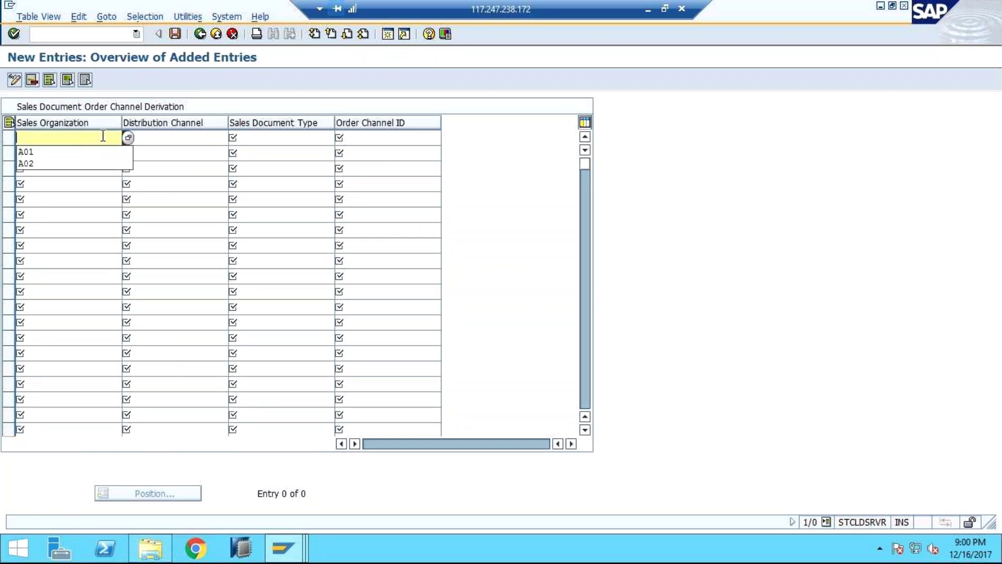
{"action": "left_click", "coordinate": [151, 137]}
{"action": "left_click", "coordinate": [114, 139]}
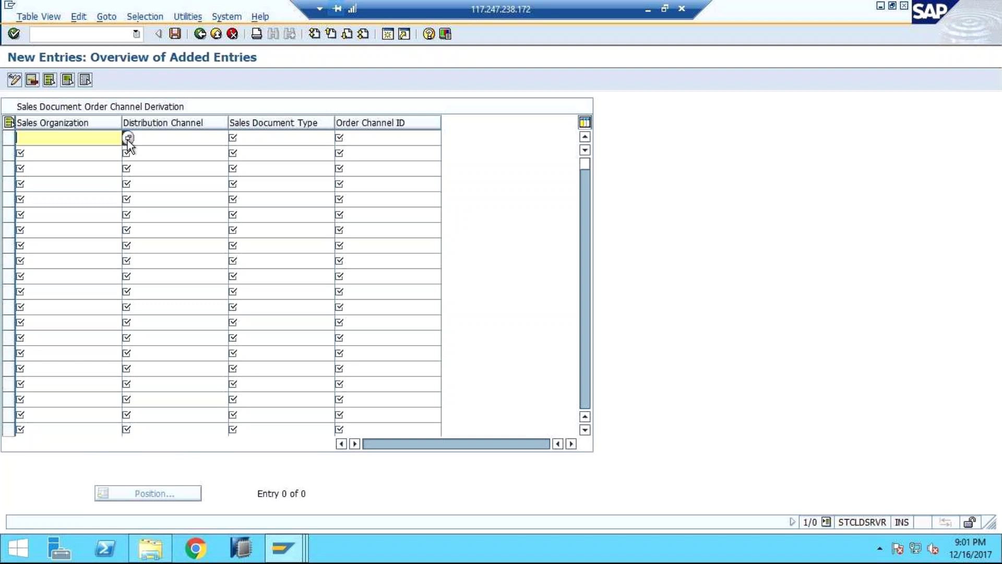
{"action": "left_click", "coordinate": [127, 140]}
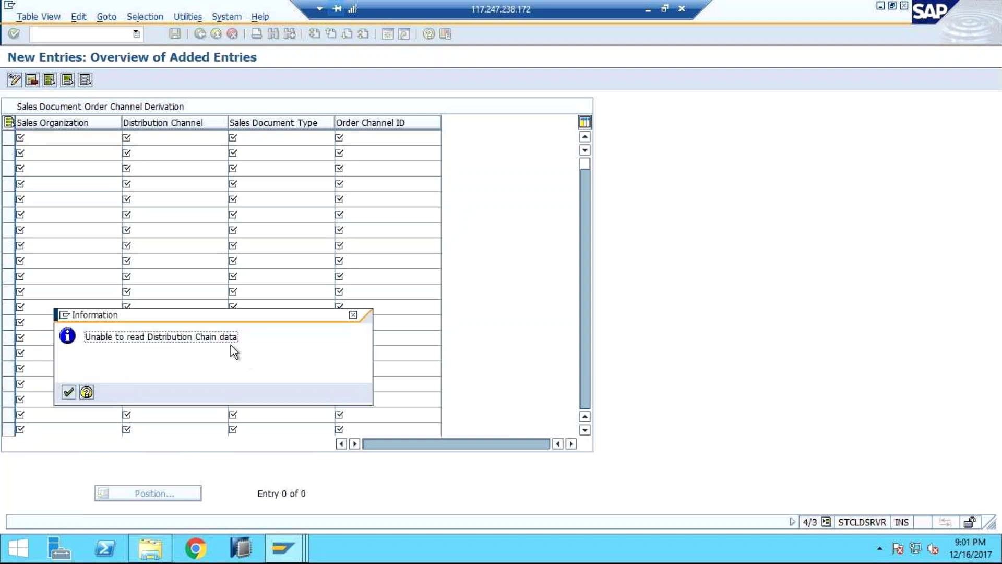
{"action": "left_click", "coordinate": [70, 392]}
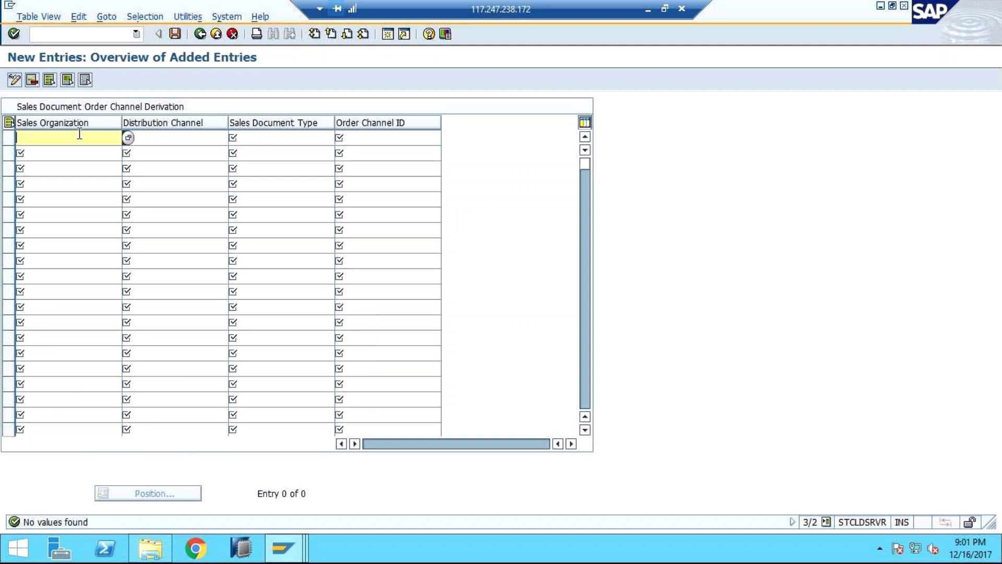
- Fill the derivation entry with sales organization SA1, distribution channel 01, document type ZSTY and order channel EM, and try to save it
{"action": "type", "text": "SA1"}
{"action": "left_click", "coordinate": [197, 139]}
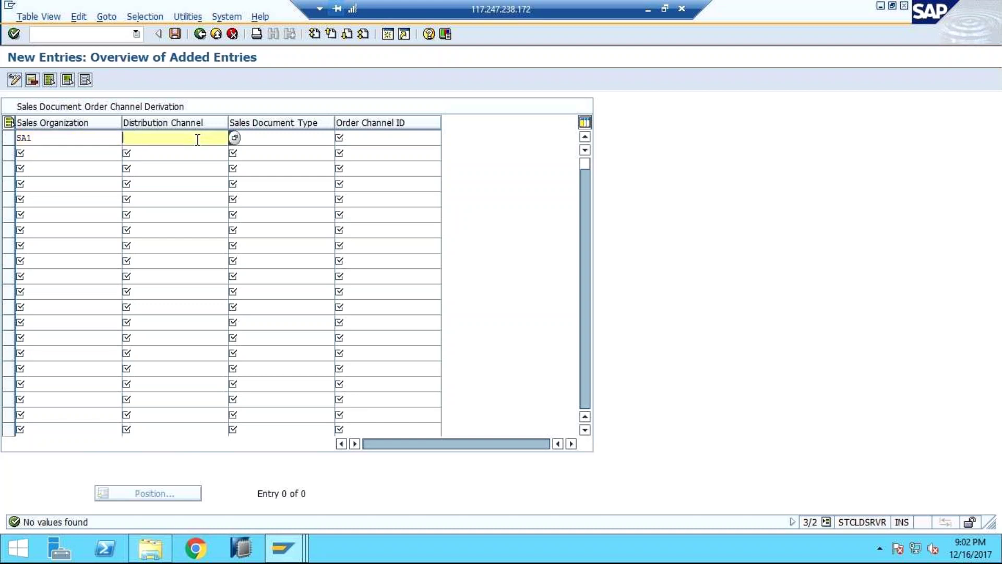
{"action": "type", "text": "01"}
{"action": "key", "text": "Tab"}
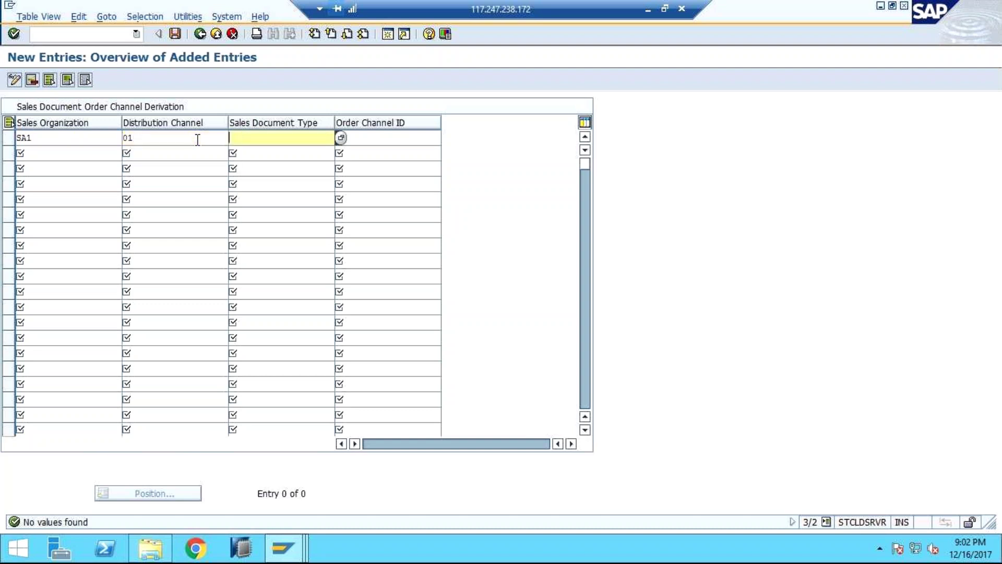
{"action": "type", "text": "ZSTY"}
{"action": "key", "text": "Tab"}
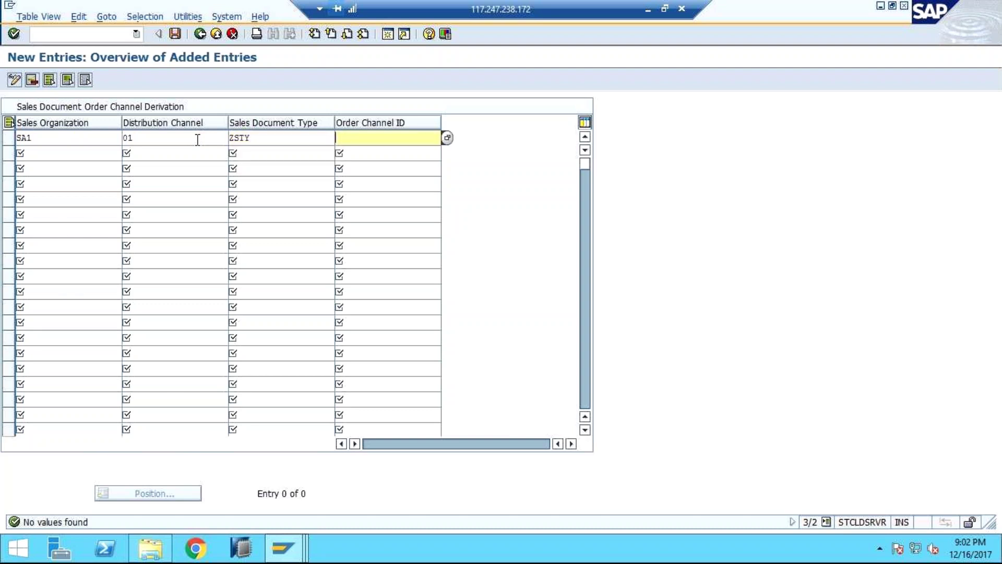
{"action": "left_click", "coordinate": [447, 137]}
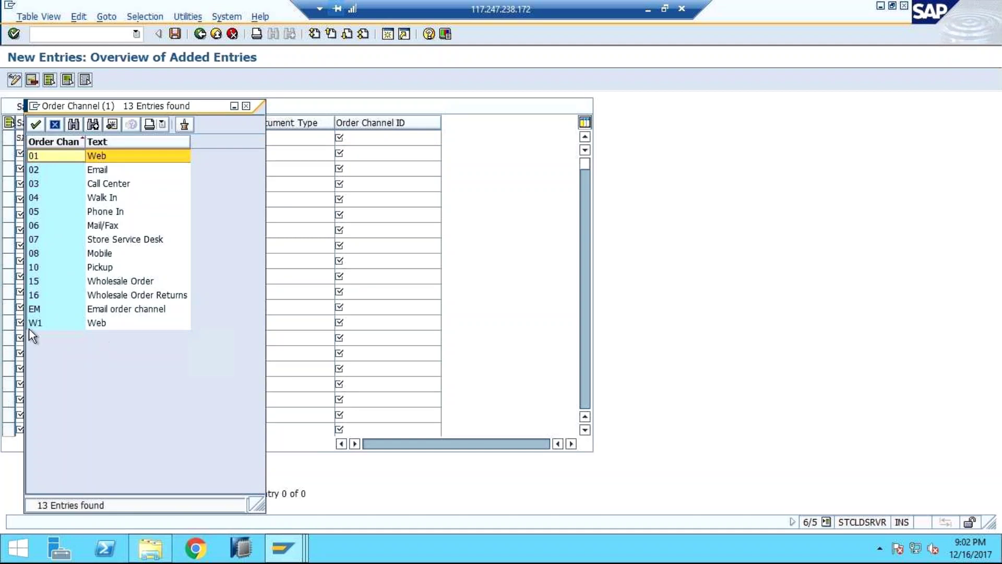
{"action": "double_click", "coordinate": [36, 311]}
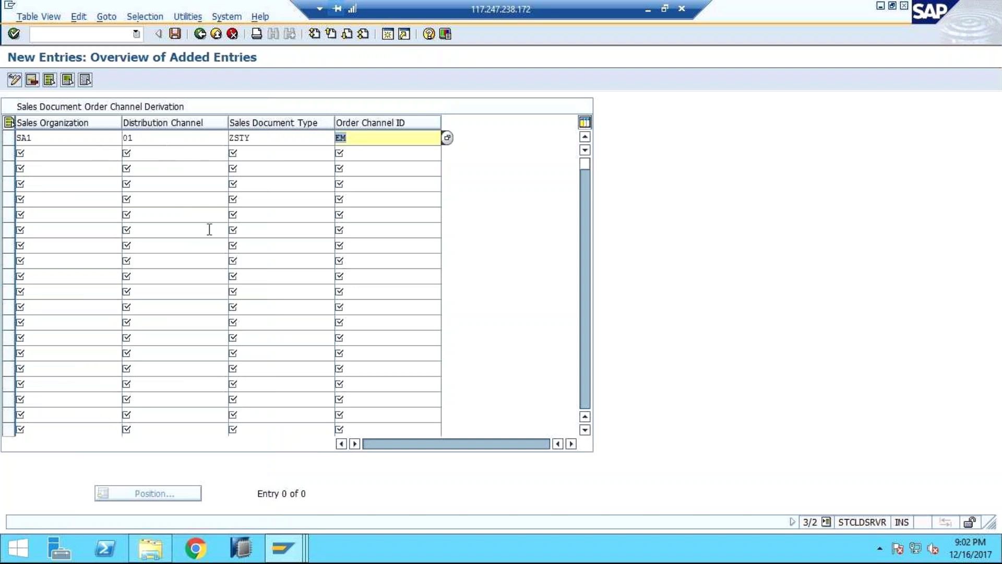
{"action": "left_click", "coordinate": [174, 34]}
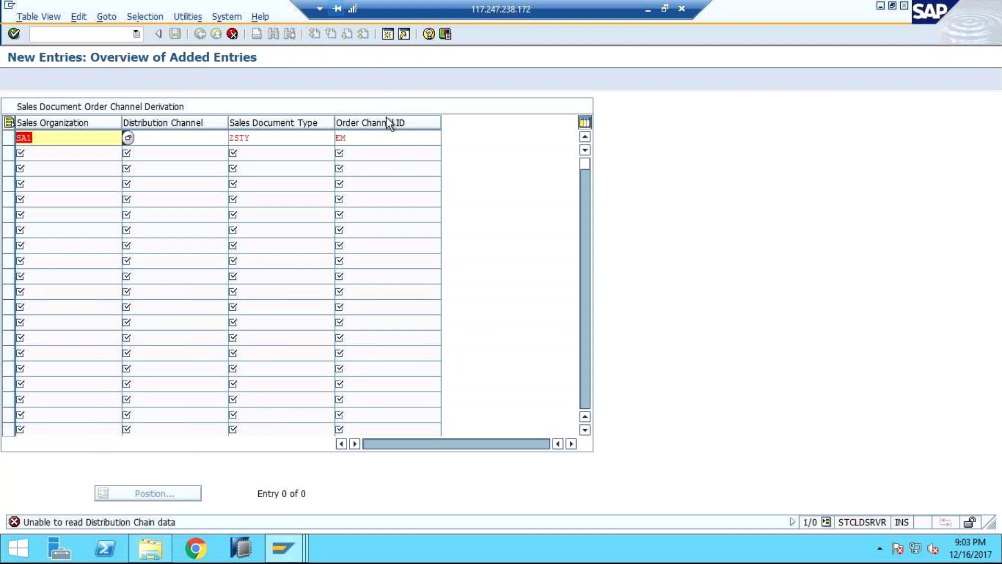
- Try to correct the derivation entry by re-entering distribution channel 01 and order channel EM
{"action": "left_click", "coordinate": [390, 136]}
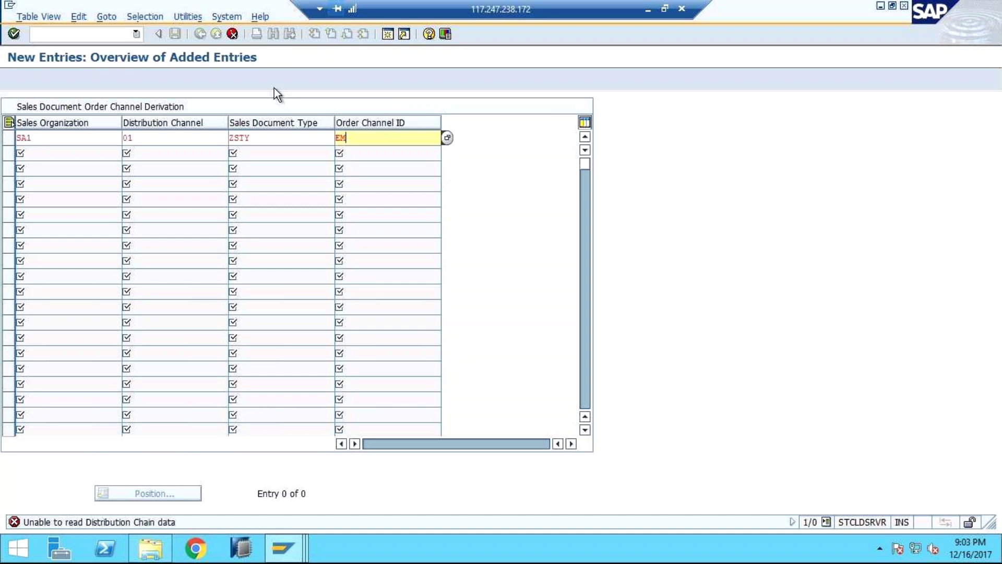
{"action": "left_click", "coordinate": [88, 138]}
{"action": "left_click", "coordinate": [159, 142]}
{"action": "type", "text": "01"}
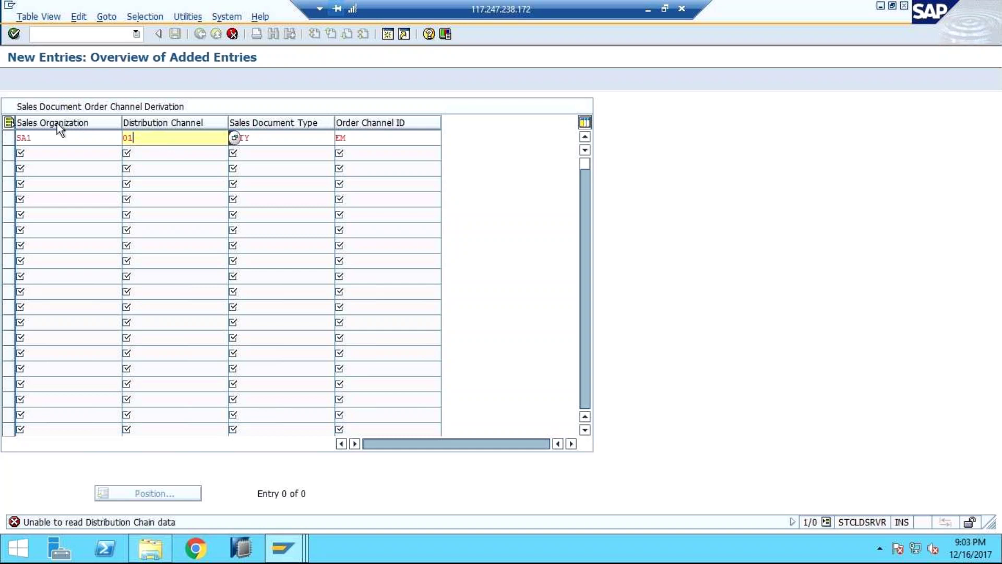
{"action": "key", "text": "BackSpace"}
{"action": "key", "text": "BackSpace"}
{"action": "left_click", "coordinate": [52, 141]}
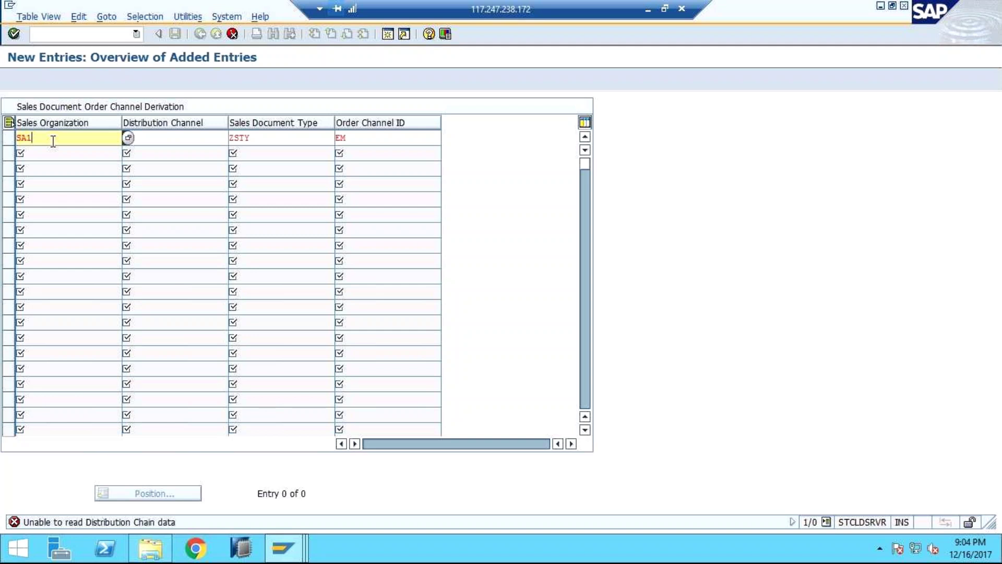
{"action": "left_click", "coordinate": [190, 138]}
{"action": "type", "text": "01"}
{"action": "left_click", "coordinate": [282, 138]}
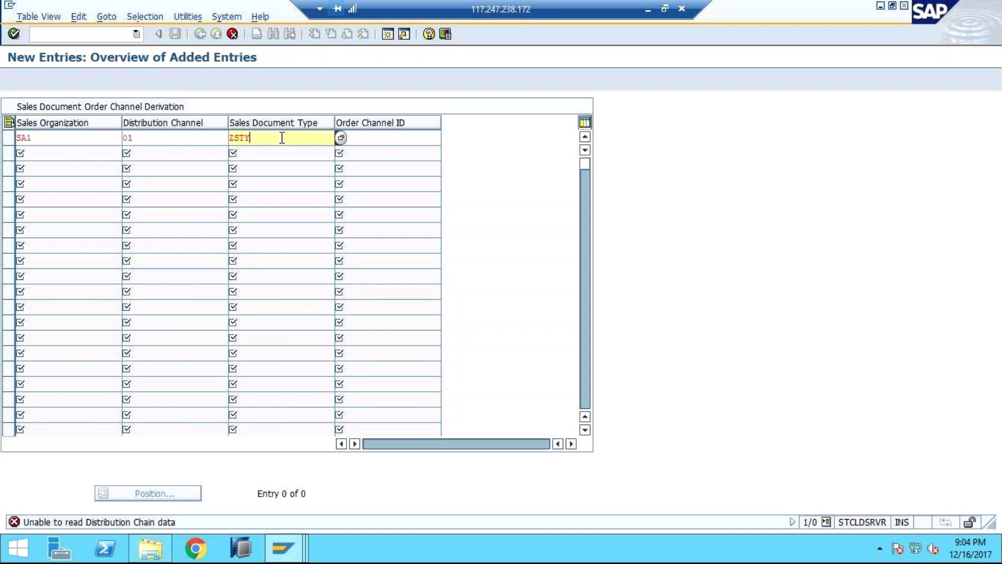
{"action": "left_click", "coordinate": [415, 145]}
{"action": "type", "text": "EM"}
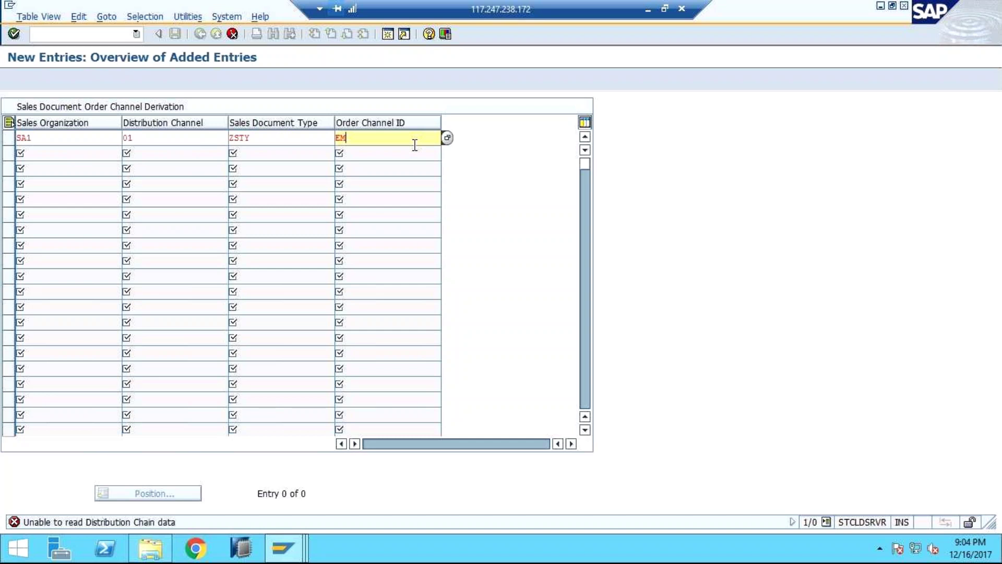
{"action": "left_click", "coordinate": [292, 141]}
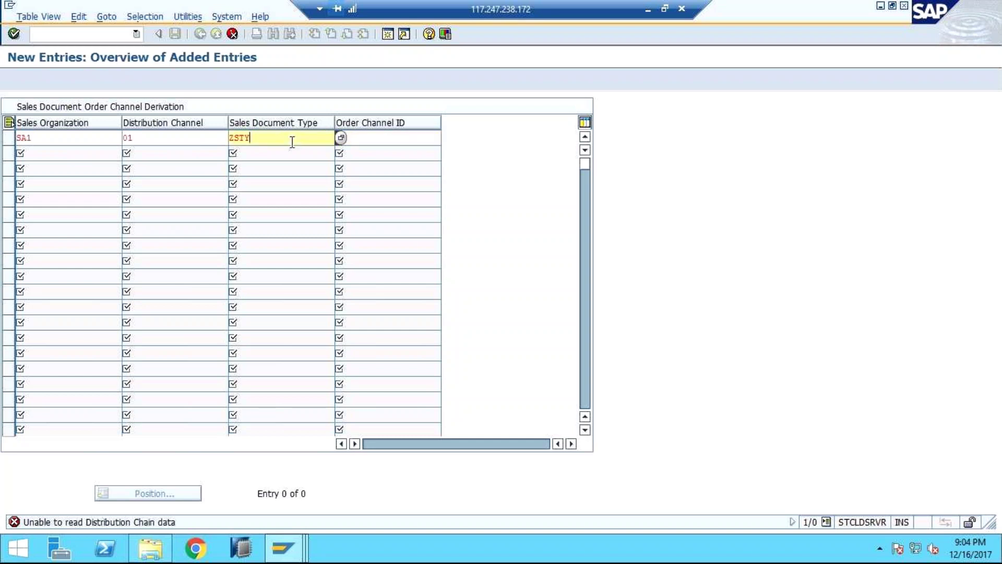
- Discard the unsaved sales document order channel derivation entry and return to the IMG
{"action": "left_click", "coordinate": [232, 35]}
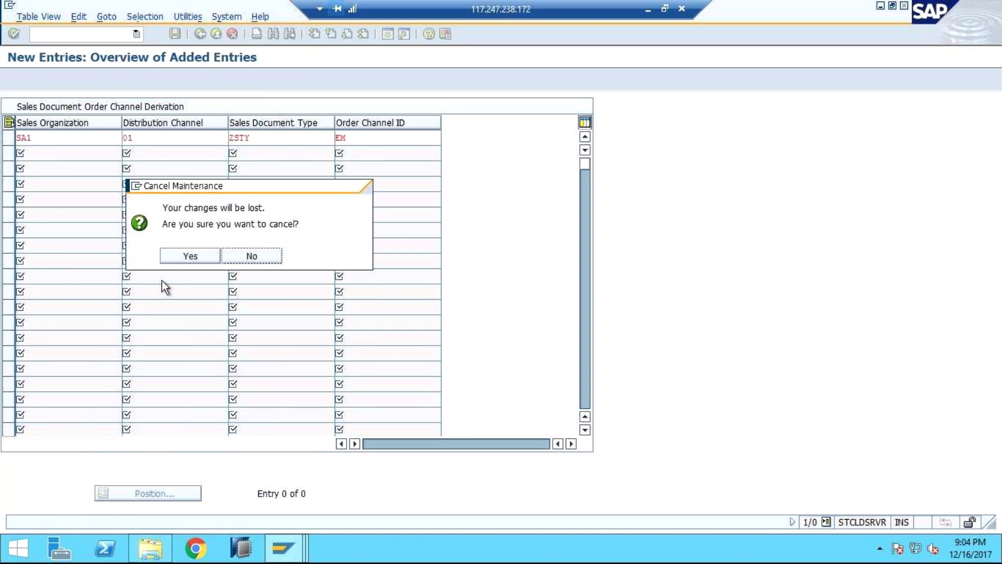
{"action": "left_click", "coordinate": [236, 258]}
{"action": "left_click", "coordinate": [233, 33]}
{"action": "left_click", "coordinate": [184, 255]}
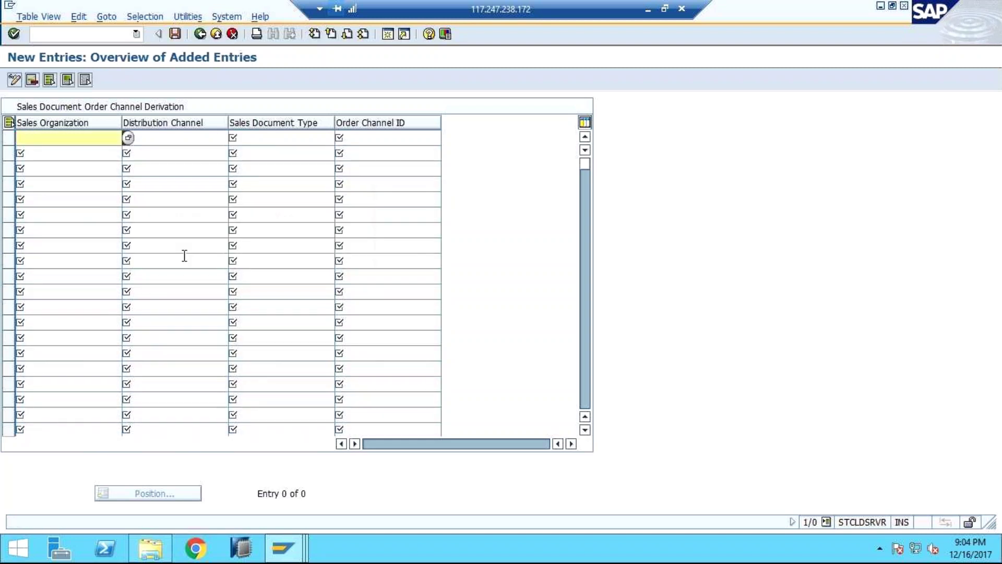
{"action": "left_click", "coordinate": [200, 33]}
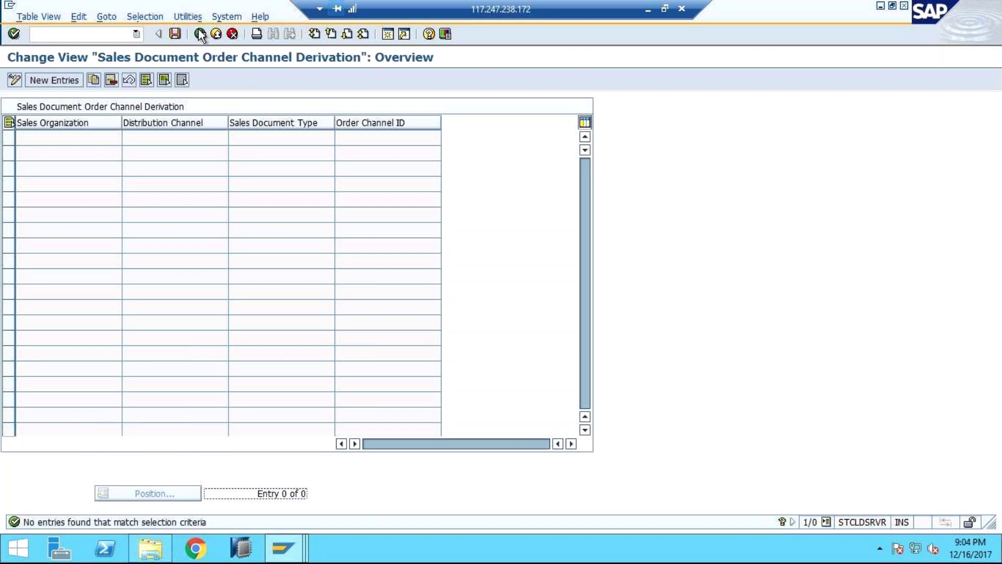
{"action": "left_click", "coordinate": [200, 34]}
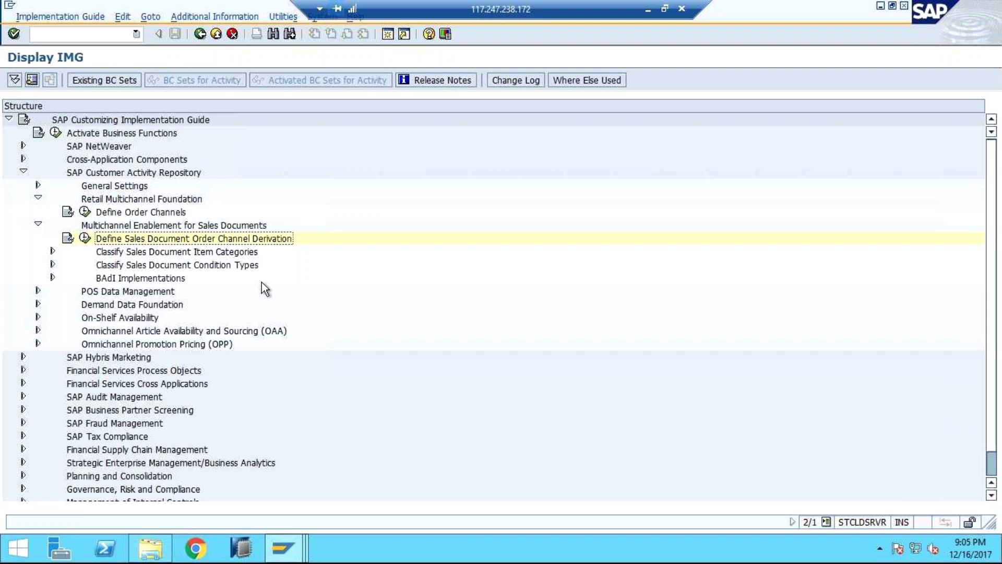
- Open Assign Order Channels to Profile under POS Inbound Processing, Multichannel Enablement for POS Transactions
{"action": "left_click", "coordinate": [38, 291]}
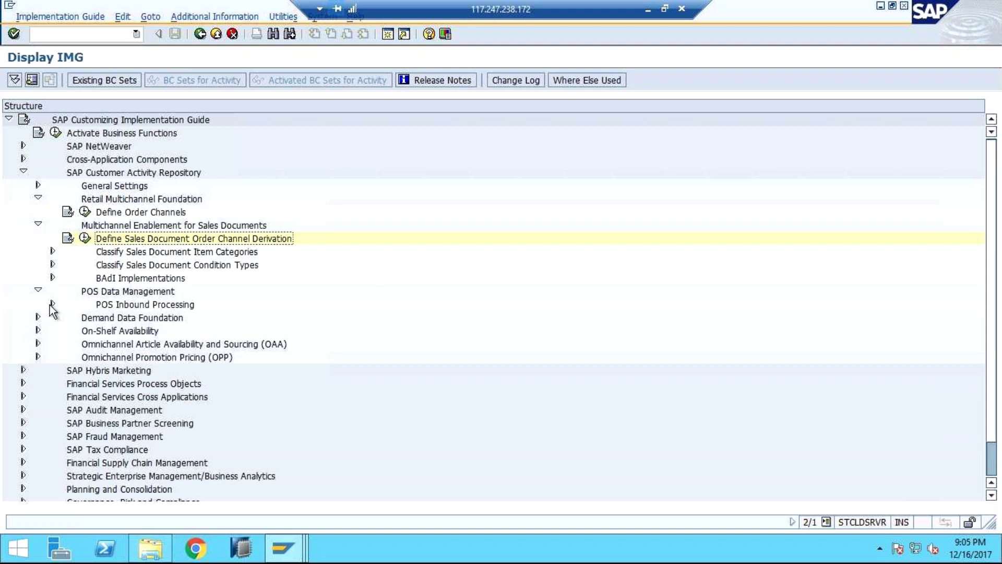
{"action": "left_click", "coordinate": [52, 304]}
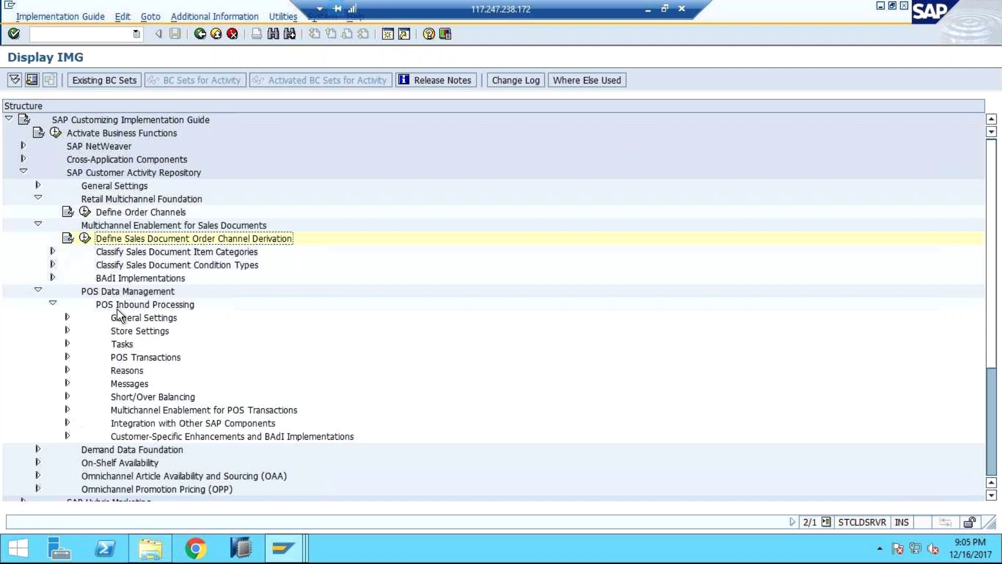
{"action": "left_click", "coordinate": [67, 410]}
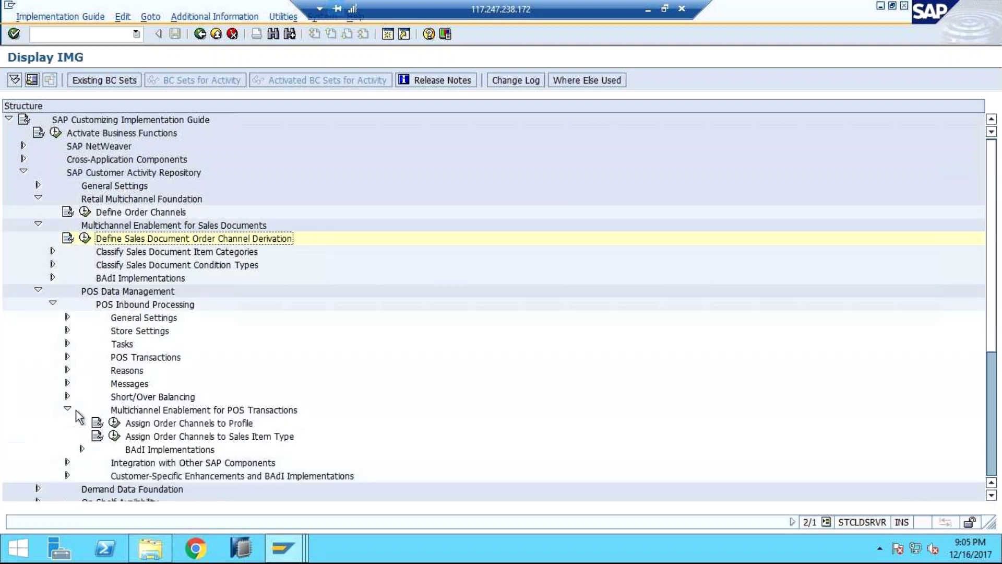
{"action": "left_click", "coordinate": [114, 423]}
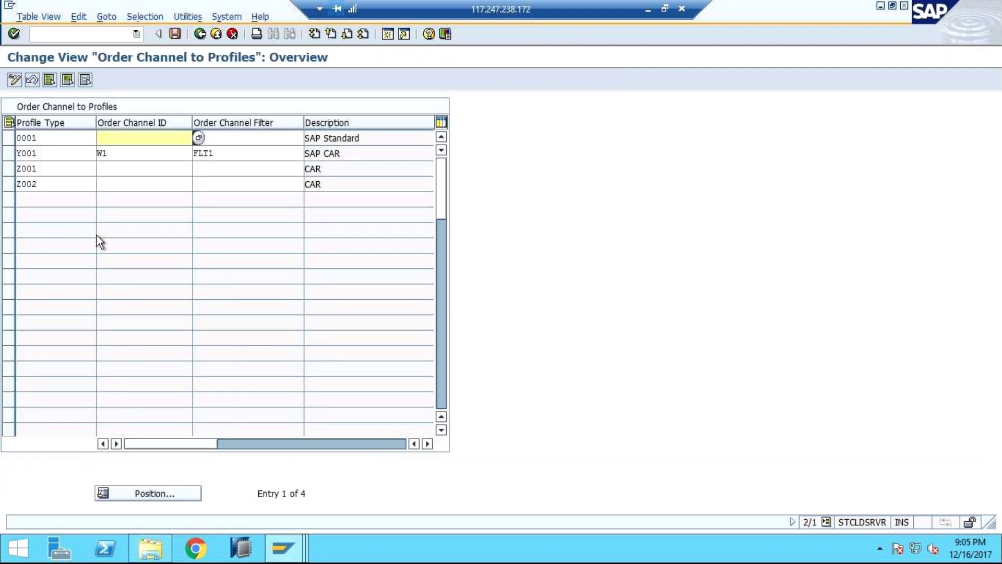
- Assign order channel EM to profile type Z002, choosing it from the possible values
{"action": "left_click", "coordinate": [67, 185]}
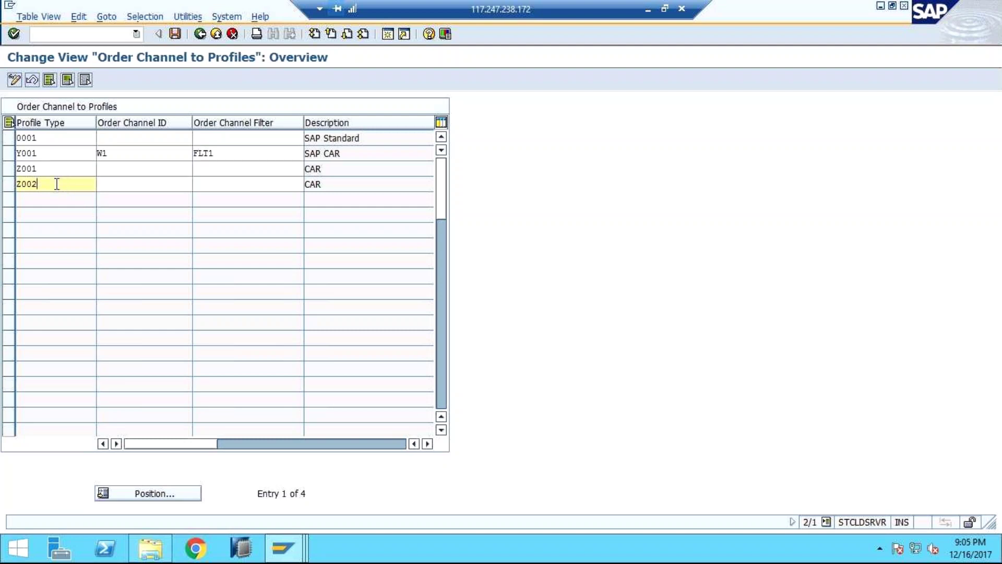
{"action": "left_click", "coordinate": [119, 182]}
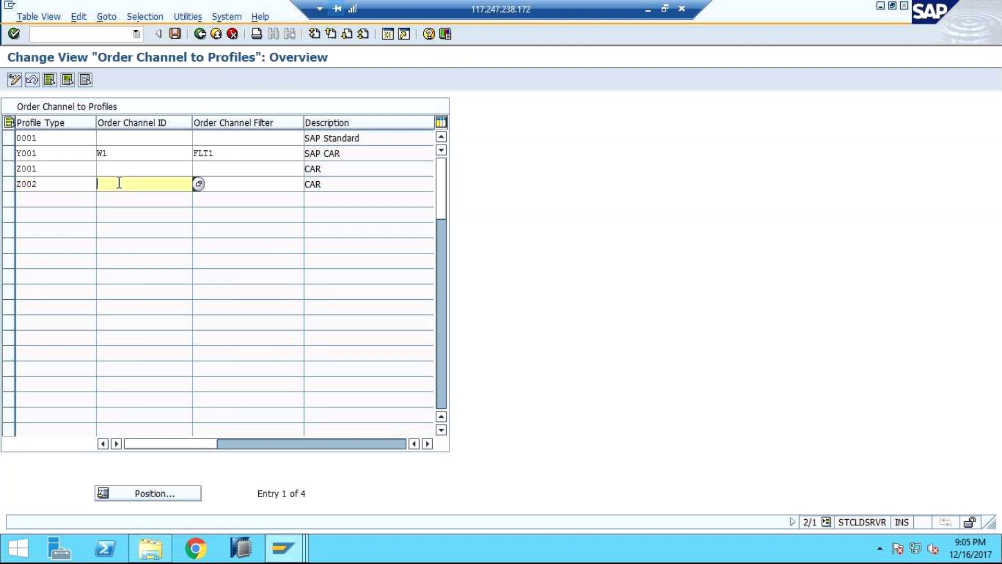
{"action": "left_click", "coordinate": [197, 185]}
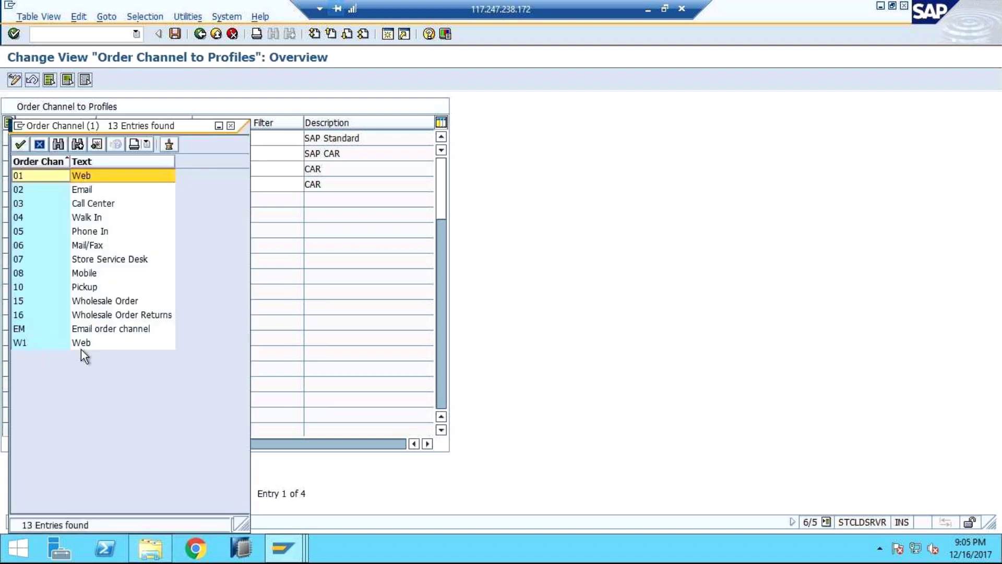
{"action": "double_click", "coordinate": [20, 330]}
{"action": "left_click", "coordinate": [146, 187]}
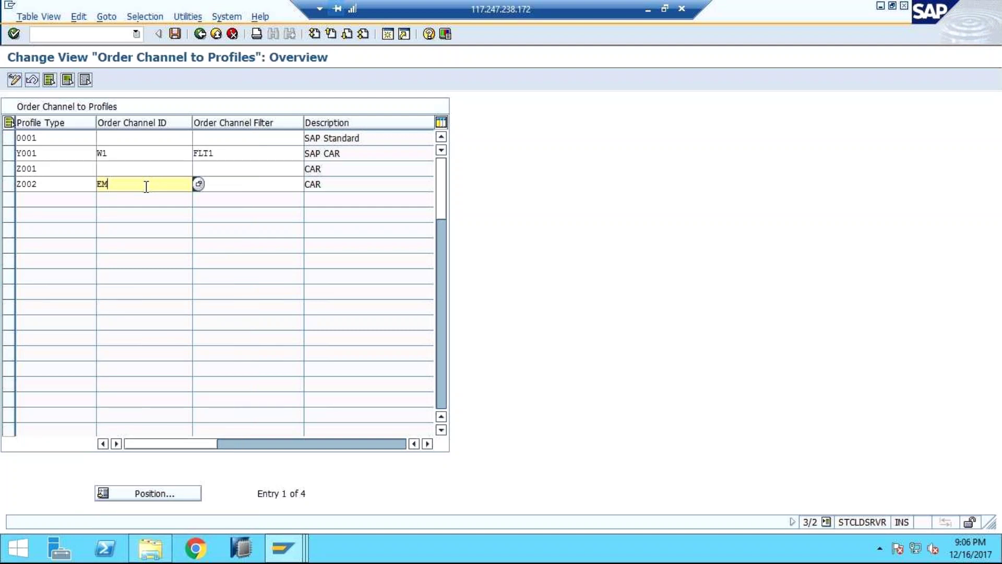
{"action": "left_click_drag", "start_coordinate": [138, 187], "coordinate": [94, 182]}
{"action": "left_click_drag", "start_coordinate": [45, 184], "coordinate": [12, 183]}
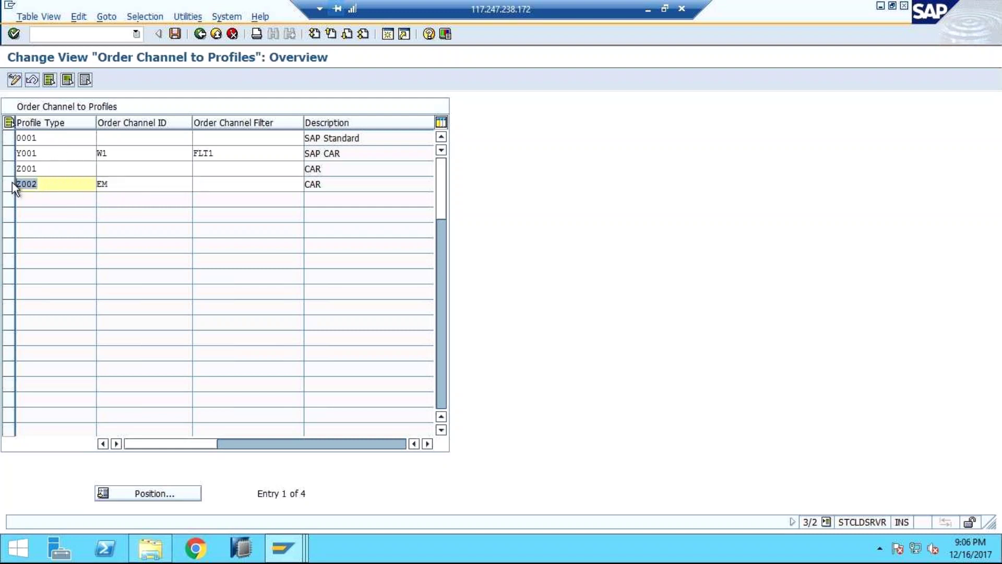
{"action": "left_click", "coordinate": [121, 185]}
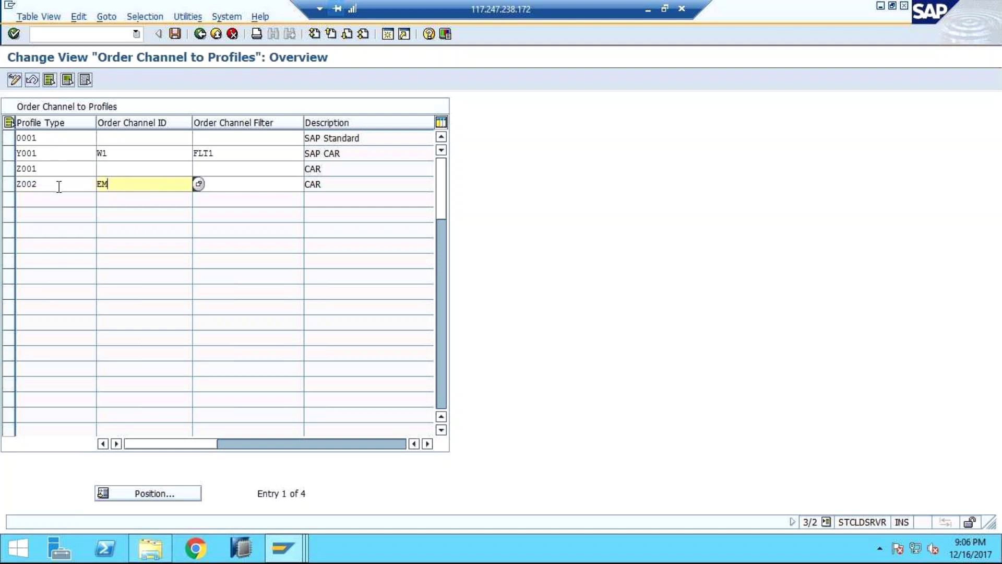
{"action": "left_click_drag", "start_coordinate": [53, 184], "coordinate": [13, 183]}
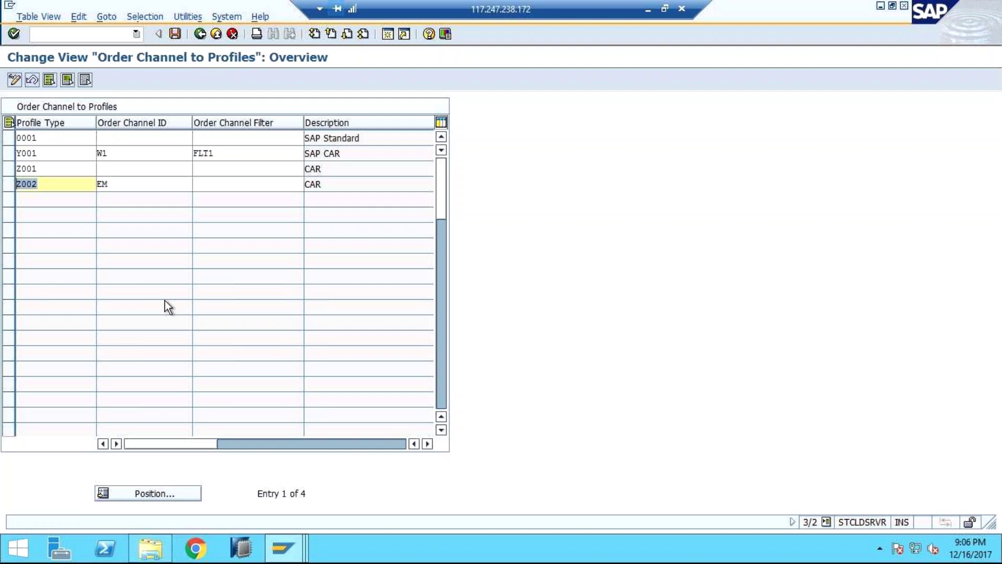
{"action": "left_click_drag", "start_coordinate": [45, 184], "coordinate": [11, 191]}
{"action": "left_click", "coordinate": [54, 184]}
{"action": "left_click", "coordinate": [214, 183]}
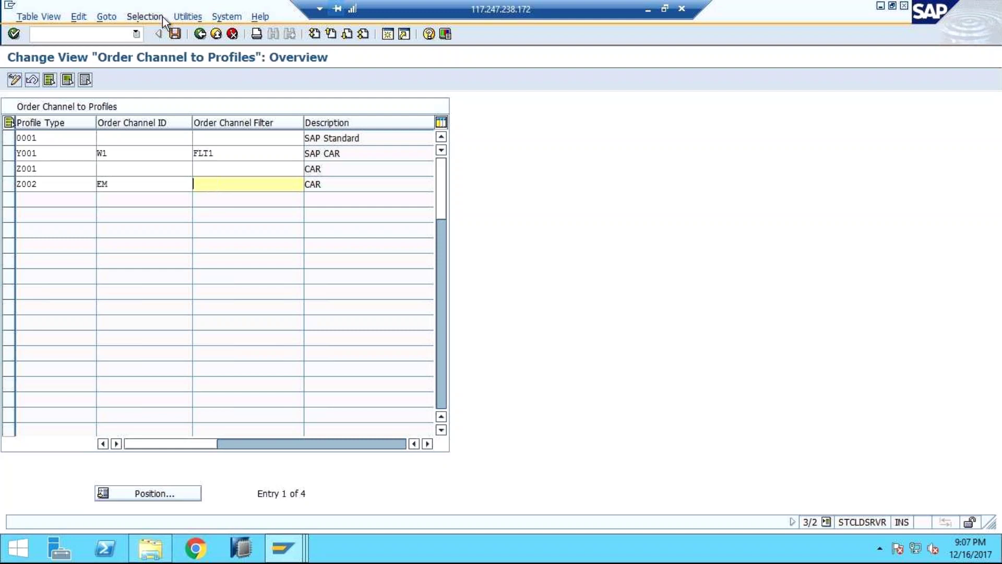
- Save the profile's order channel assignment in the "CAR:setting" customizing request and return to the IMG
{"action": "left_click", "coordinate": [170, 35]}
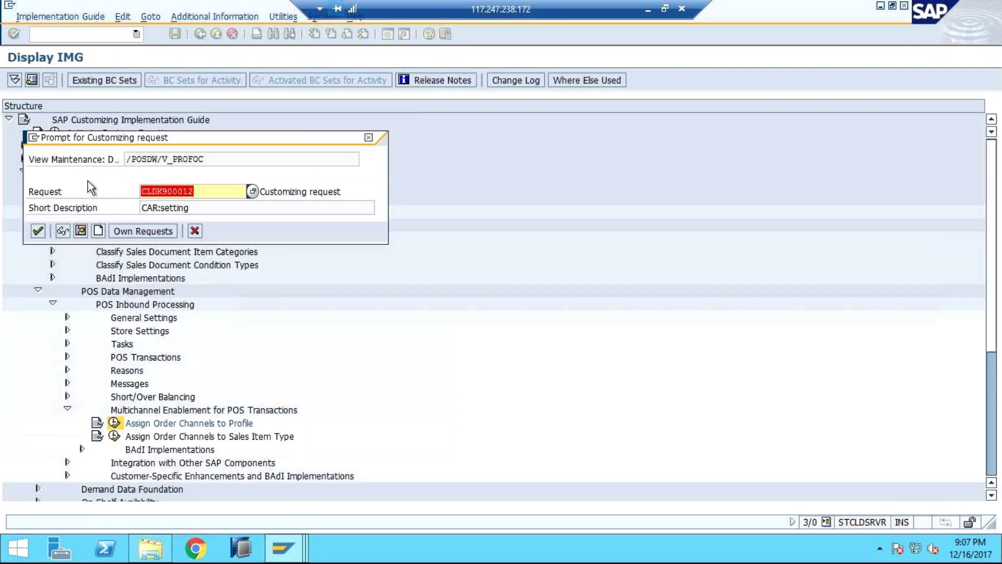
{"action": "left_click", "coordinate": [38, 231]}
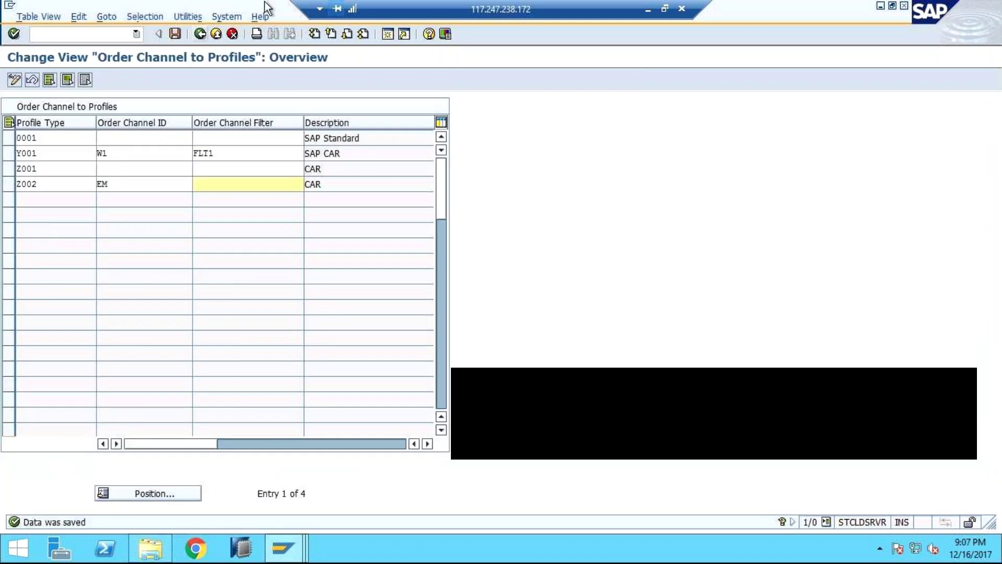
{"action": "left_click", "coordinate": [201, 34]}
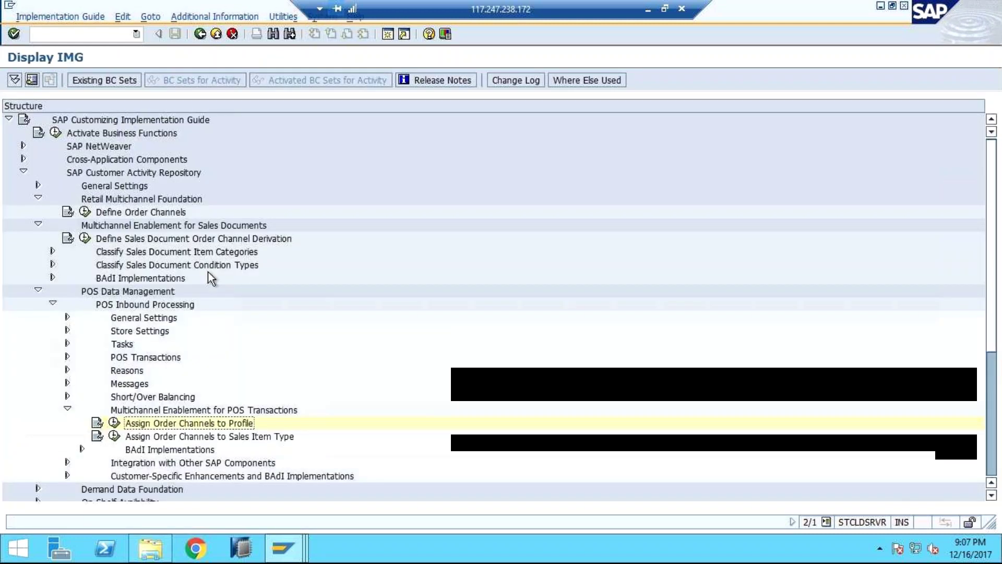
- Expand Customer-Specific Enhancements and BAdI Implementations down to the activities of Enhancement Options Using Customizing
{"action": "left_click", "coordinate": [66, 476]}
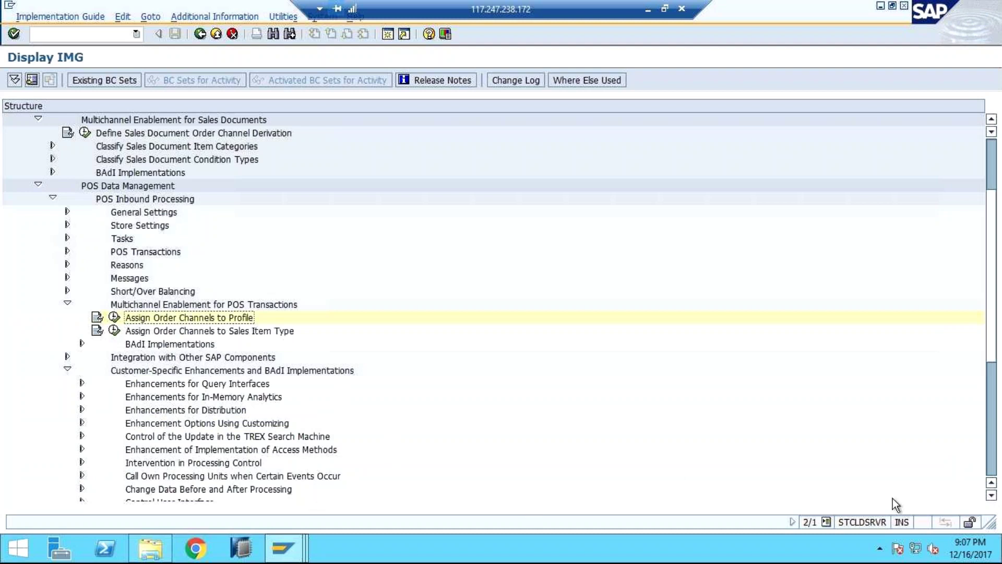
{"action": "left_click", "coordinate": [991, 496]}
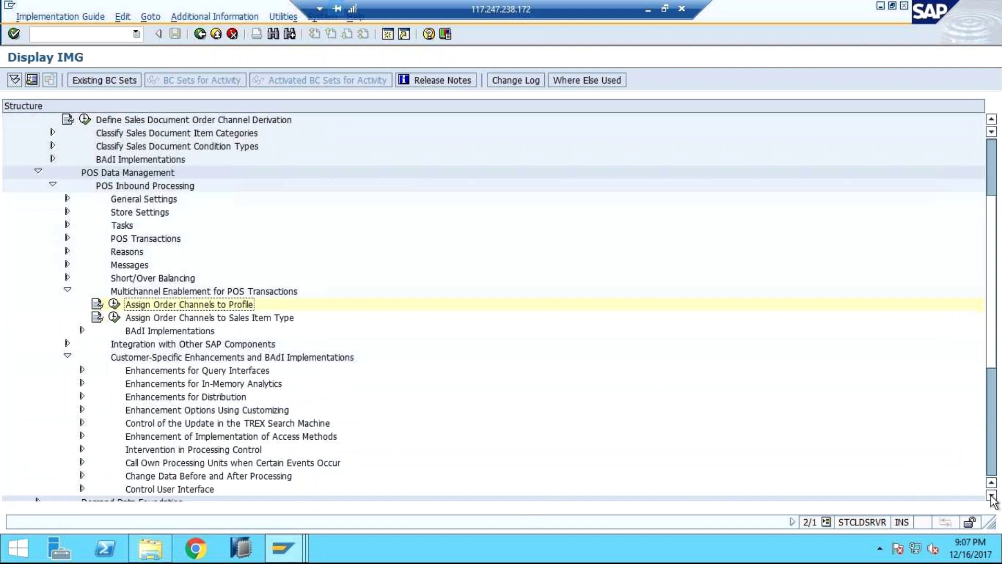
{"action": "left_click", "coordinate": [992, 496]}
{"action": "left_click", "coordinate": [991, 496]}
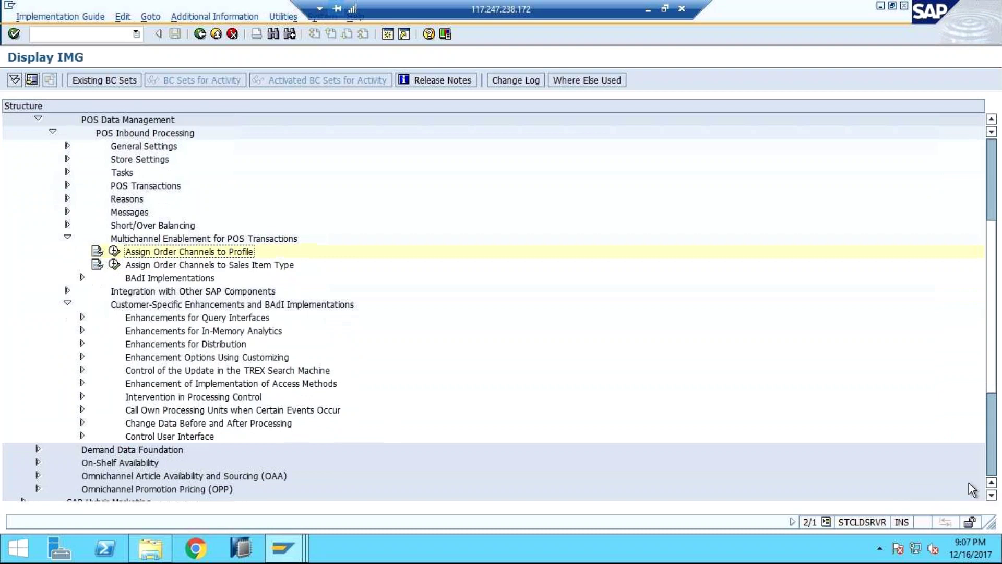
{"action": "left_click", "coordinate": [82, 356]}
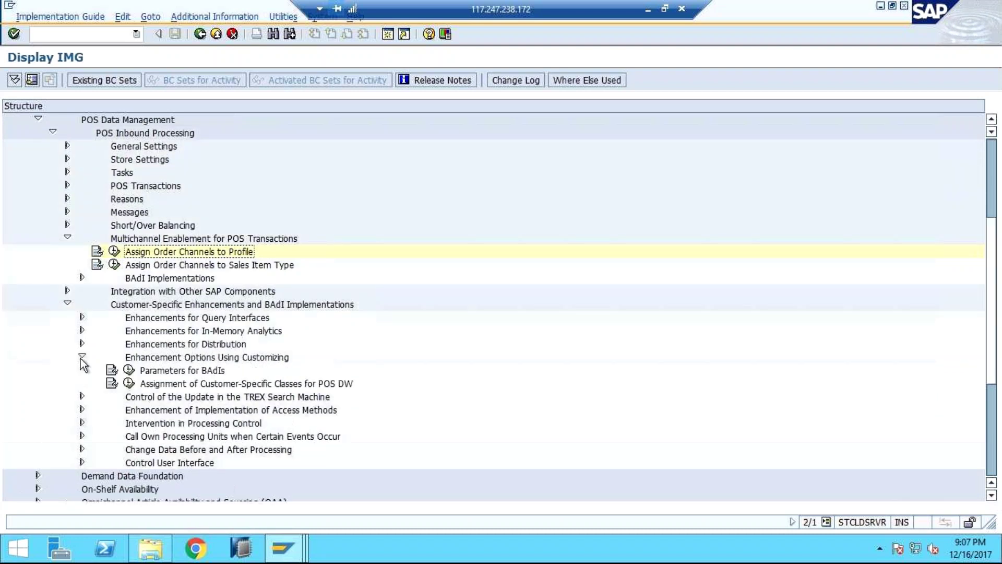
- Collapse Enhancement Options Using Customizing and look through the activities under Enhancement of Implementation of Access Methods and Intervention in Processing Control
{"action": "left_click", "coordinate": [82, 356]}
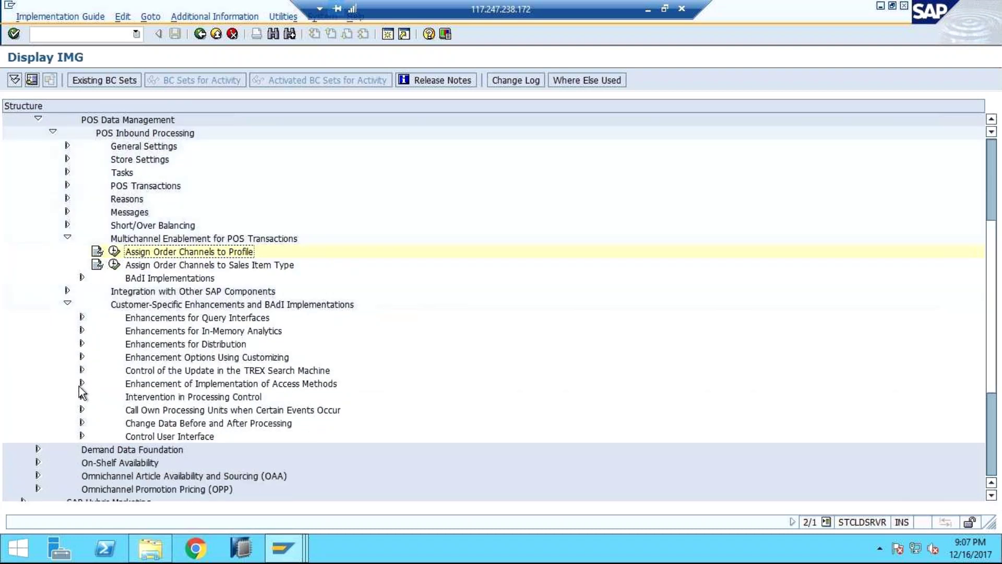
{"action": "left_click", "coordinate": [82, 383]}
{"action": "left_click", "coordinate": [81, 384]}
{"action": "left_click", "coordinate": [82, 397]}
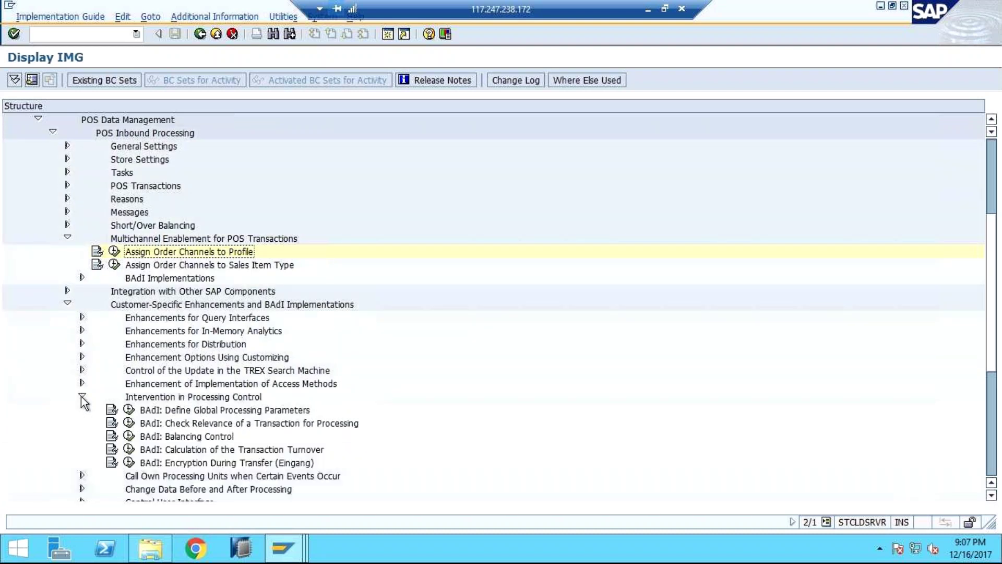
{"action": "left_click", "coordinate": [82, 397]}
- Review the order channel filter of profile type Z002 in Assign Order Channels to Profile and return to the IMG
{"action": "left_click", "coordinate": [114, 251]}
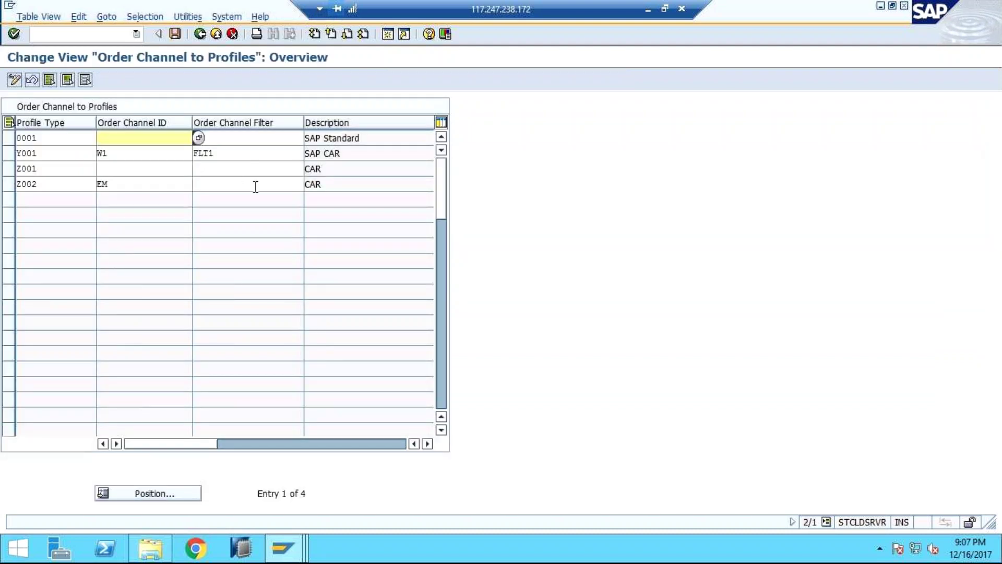
{"action": "left_click", "coordinate": [255, 184]}
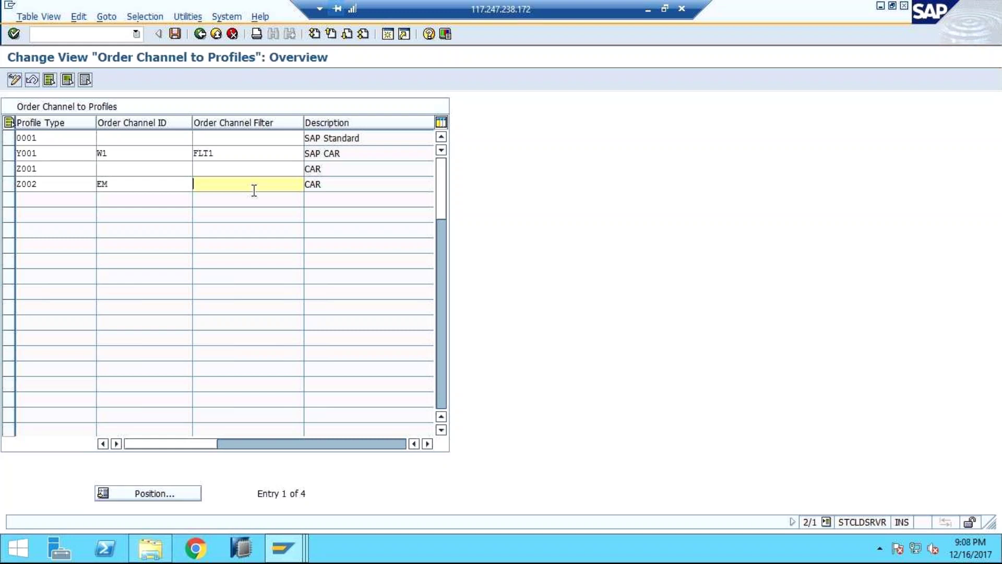
{"action": "left_click", "coordinate": [200, 35]}
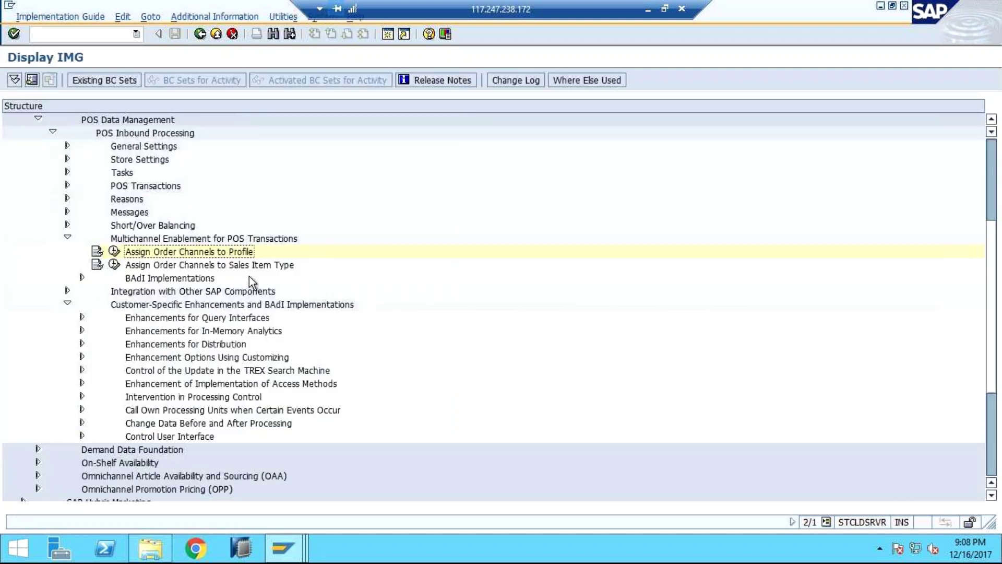
- Open Assign Order Channels to Sales Item Type and select the profile type Z002 entries for sales item types 2001 and 2801
{"action": "left_click", "coordinate": [114, 265]}
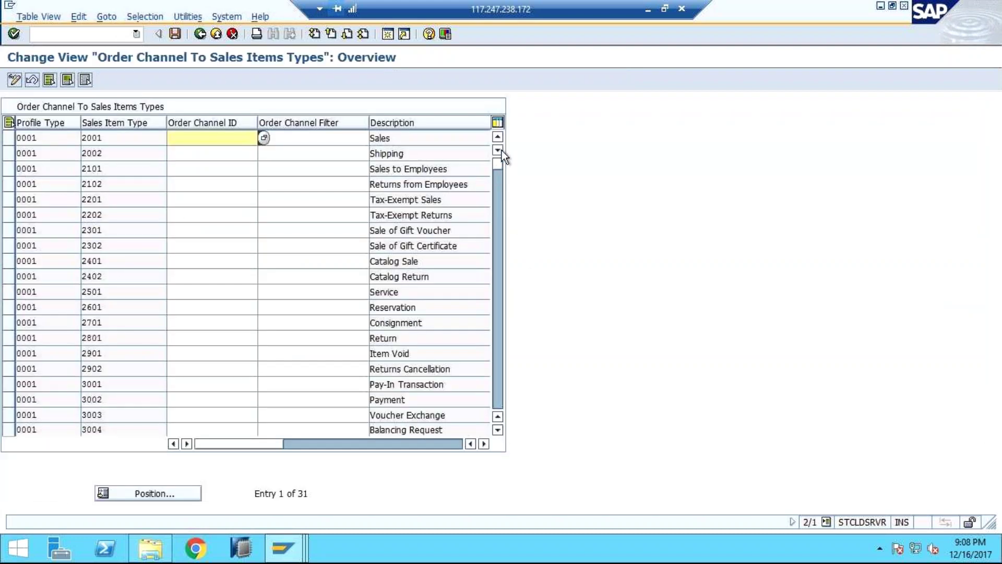
{"action": "left_click_drag", "start_coordinate": [499, 332], "coordinate": [499, 396]}
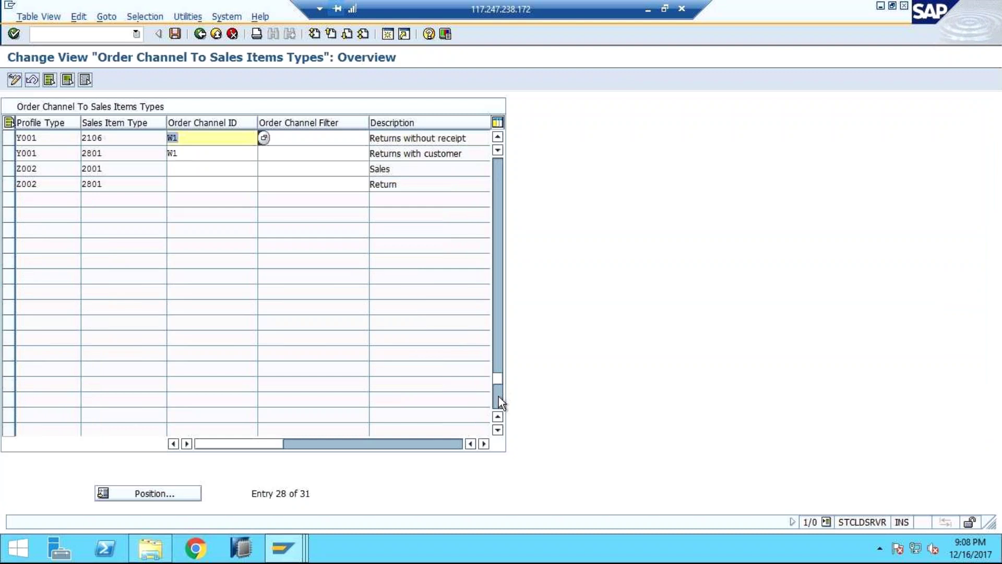
{"action": "left_click", "coordinate": [110, 169]}
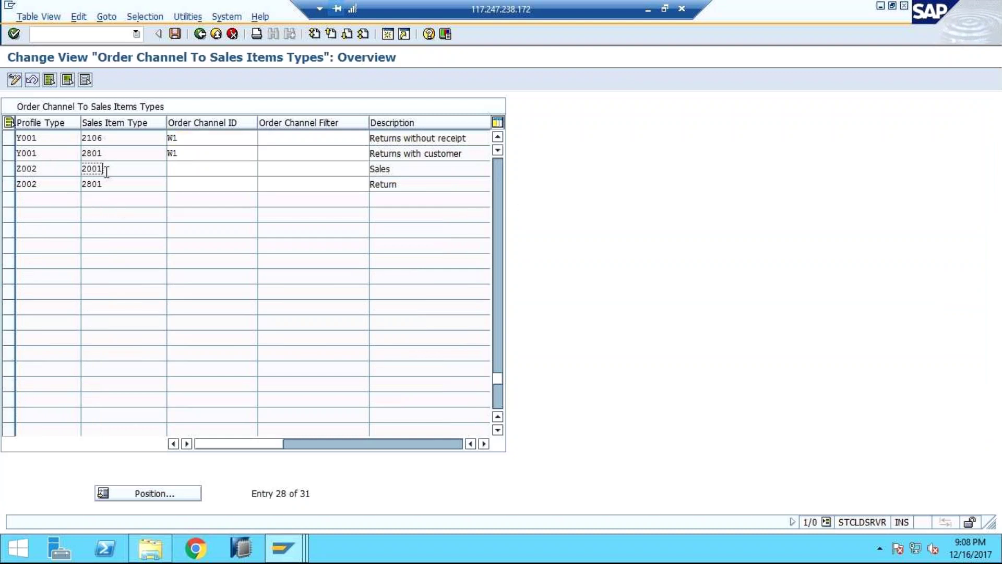
{"action": "left_click", "coordinate": [8, 171]}
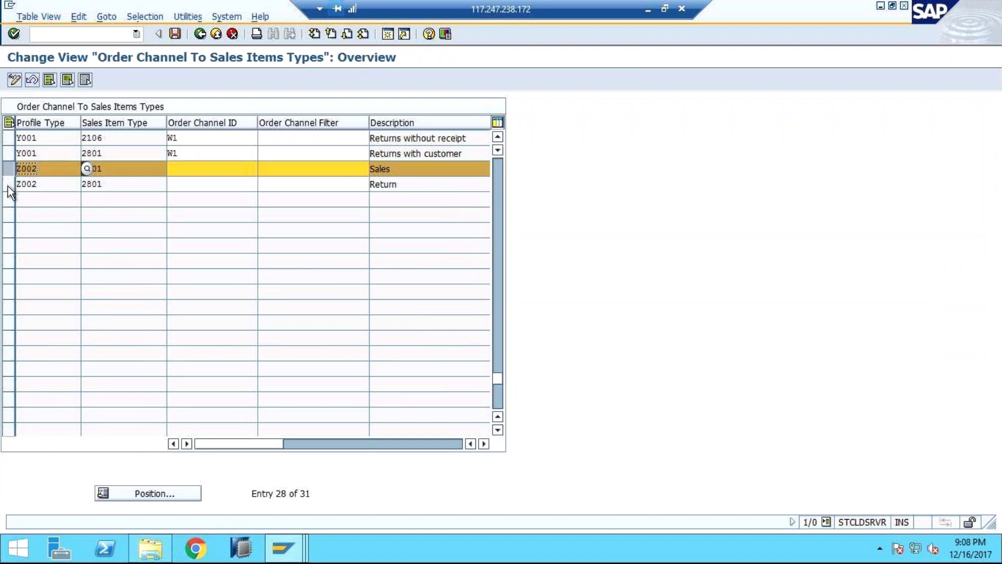
{"action": "left_click", "coordinate": [8, 186]}
{"action": "left_click", "coordinate": [113, 185]}
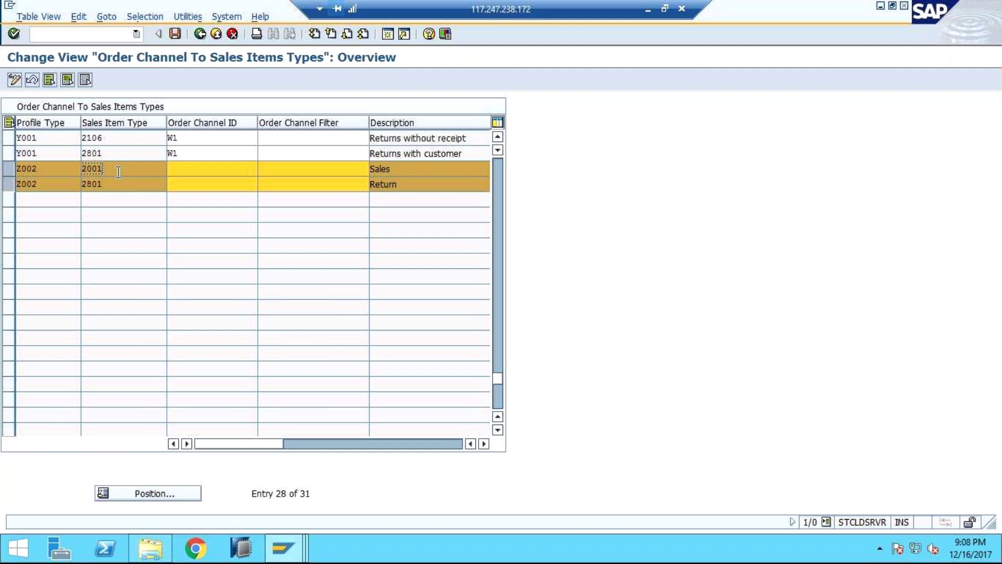
{"action": "left_click", "coordinate": [116, 187]}
- Assign order channel EM to profile type Z002's sales item types 2001 (Sales) and 2801 (Return)
{"action": "left_click", "coordinate": [221, 168]}
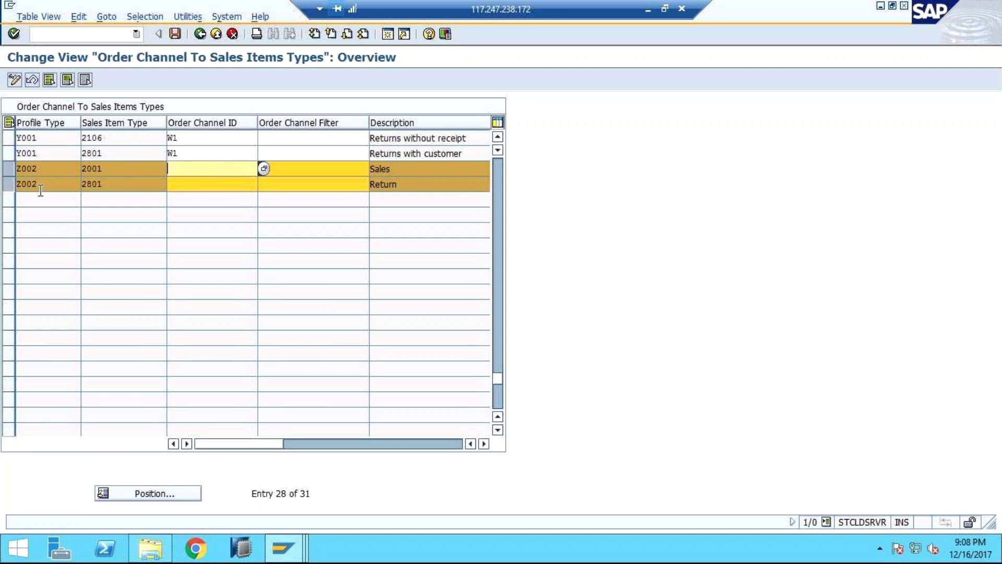
{"action": "left_click", "coordinate": [265, 169]}
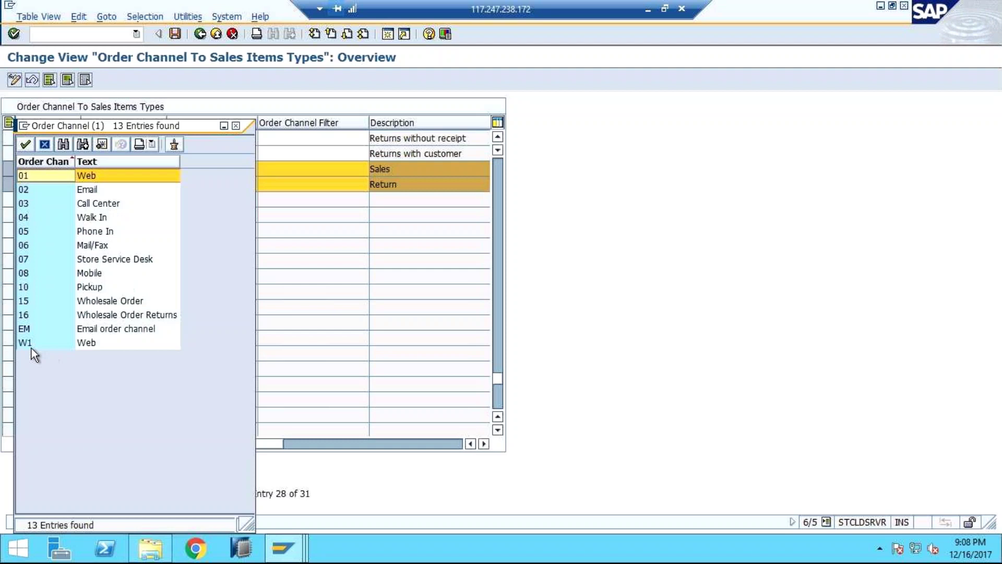
{"action": "double_click", "coordinate": [24, 329]}
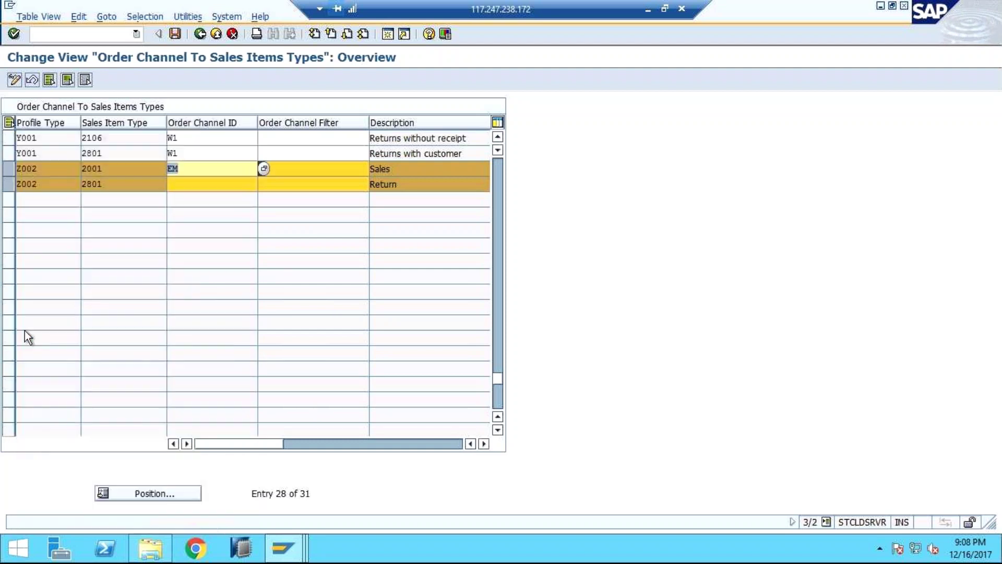
{"action": "left_click", "coordinate": [219, 189]}
{"action": "type", "text": "EM"}
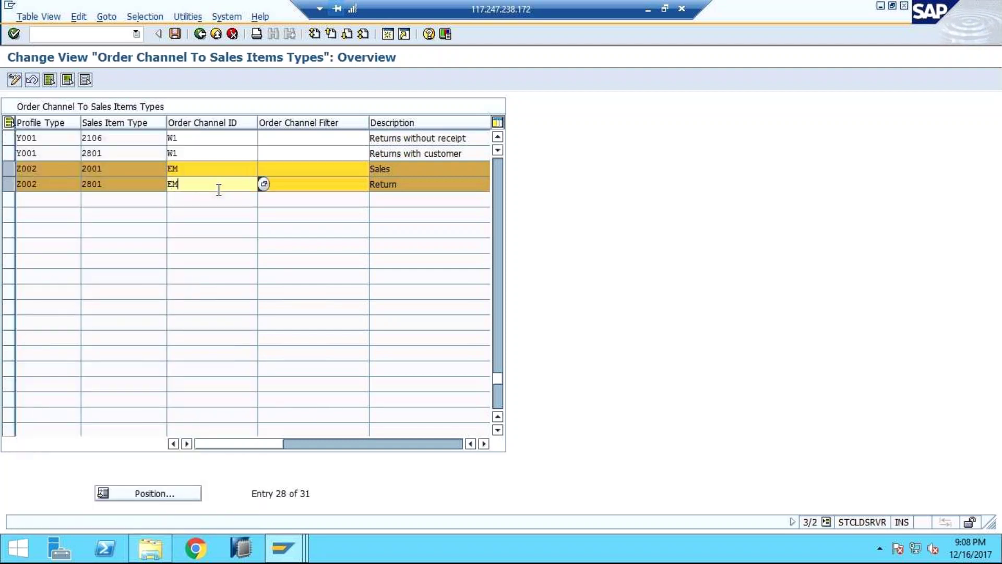
{"action": "left_click", "coordinate": [291, 167]}
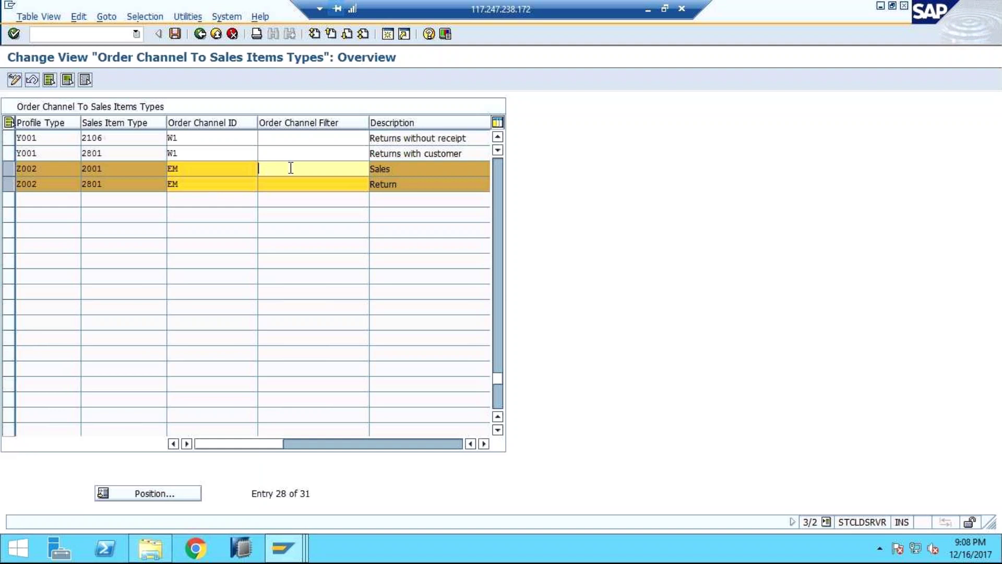
{"action": "left_click", "coordinate": [246, 181]}
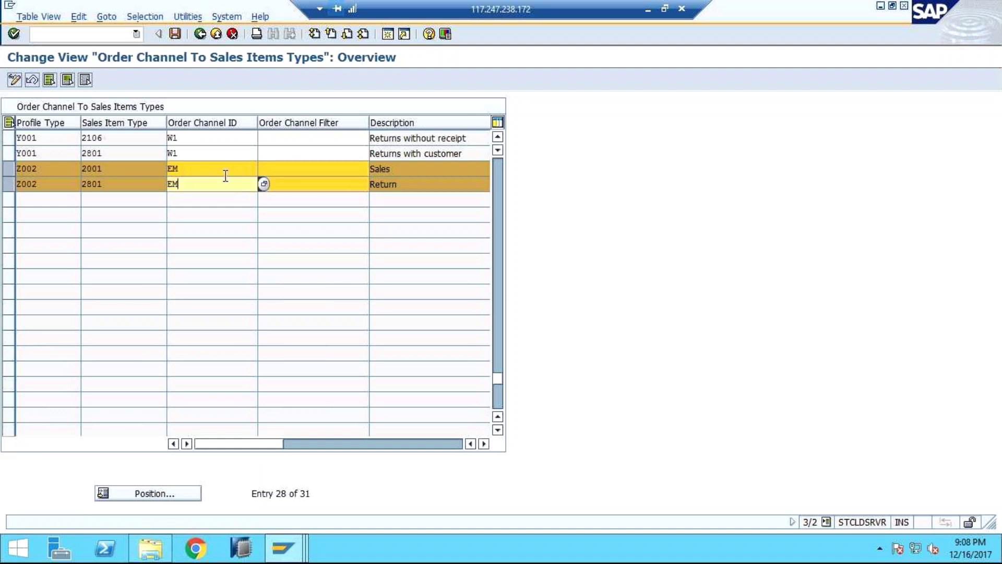
{"action": "left_click", "coordinate": [221, 172]}
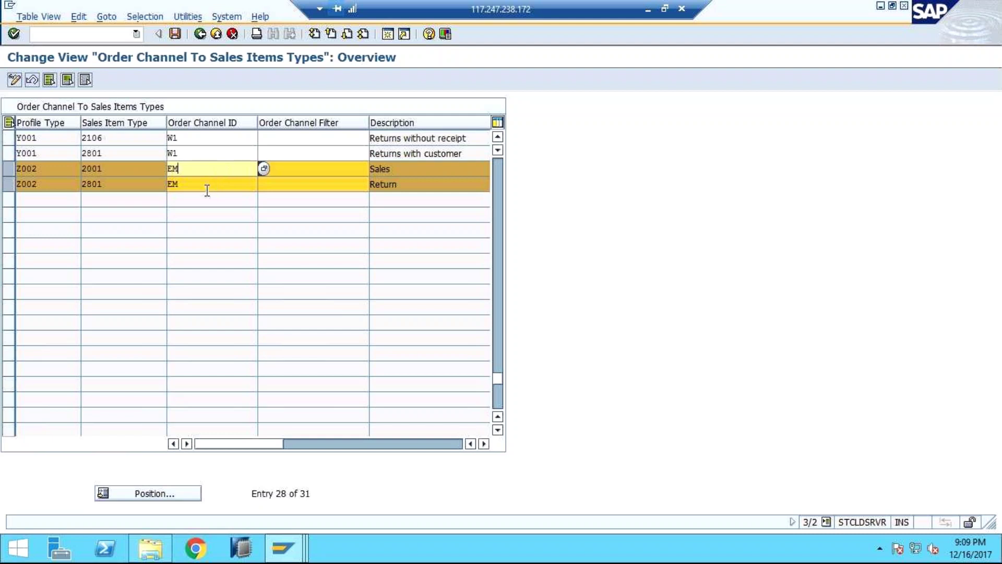
- Change the order channel of profile type Z002's sales item type 2801 (Return) to 01 after checking the possible values
{"action": "left_click", "coordinate": [207, 190]}
{"action": "key", "text": "BackSpace"}
{"action": "key", "text": "BackSpace"}
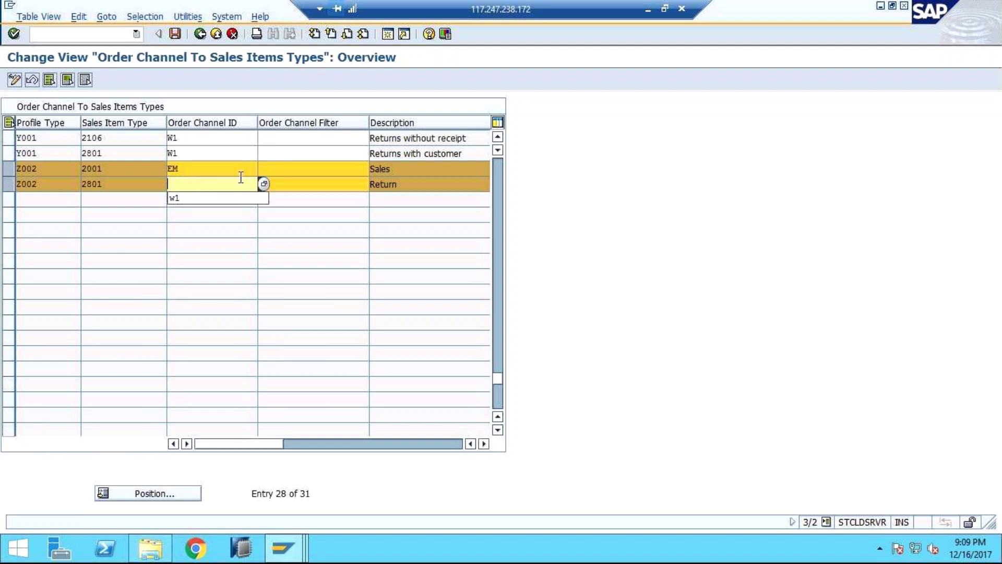
{"action": "left_click", "coordinate": [264, 184]}
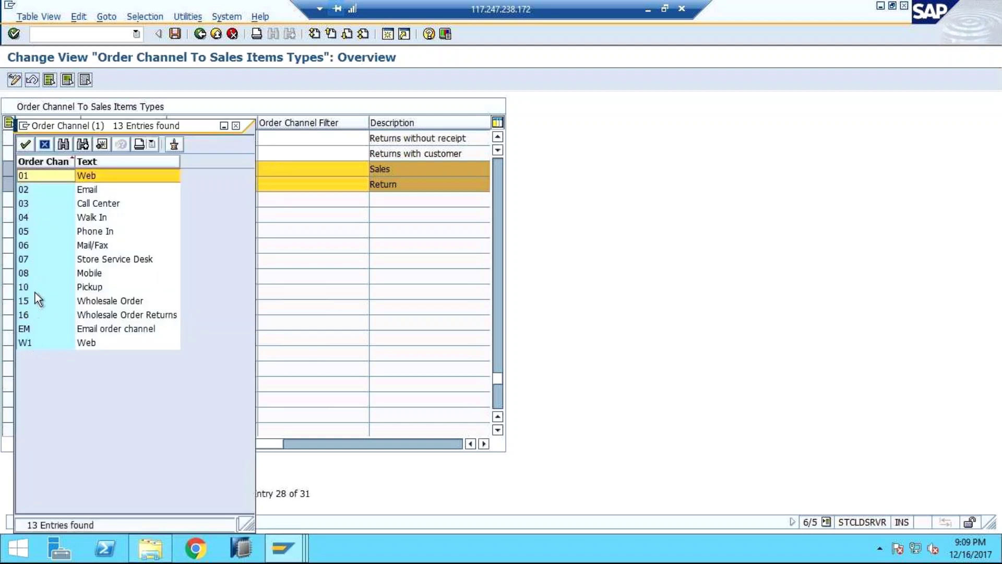
{"action": "left_click", "coordinate": [237, 127]}
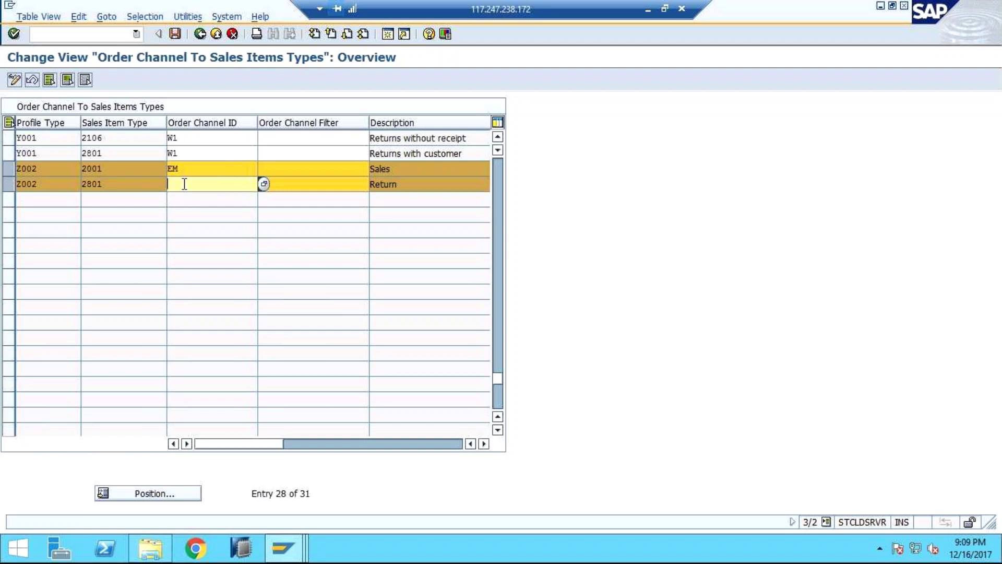
{"action": "type", "text": "01"}
{"action": "left_click", "coordinate": [319, 189]}
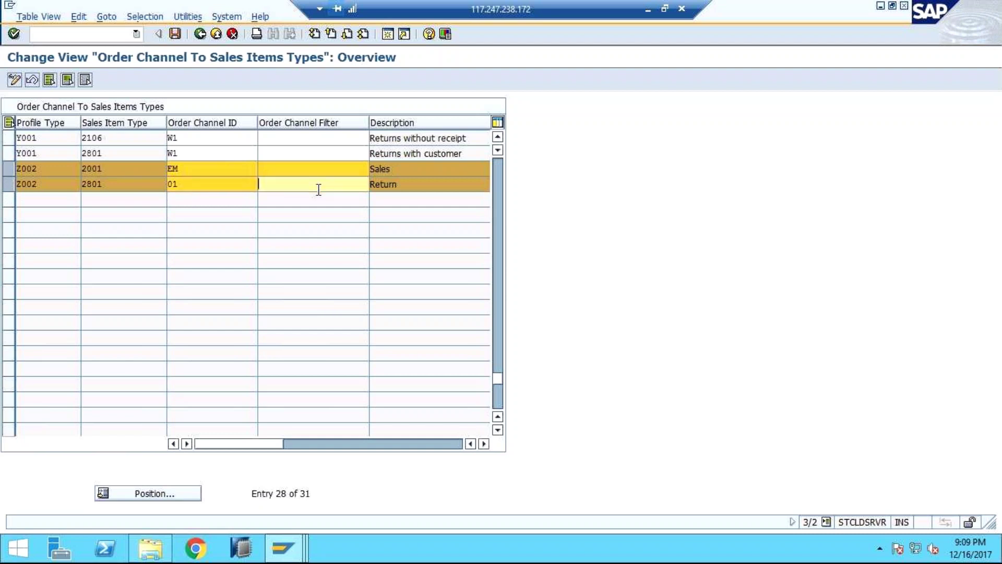
{"action": "left_click", "coordinate": [323, 172]}
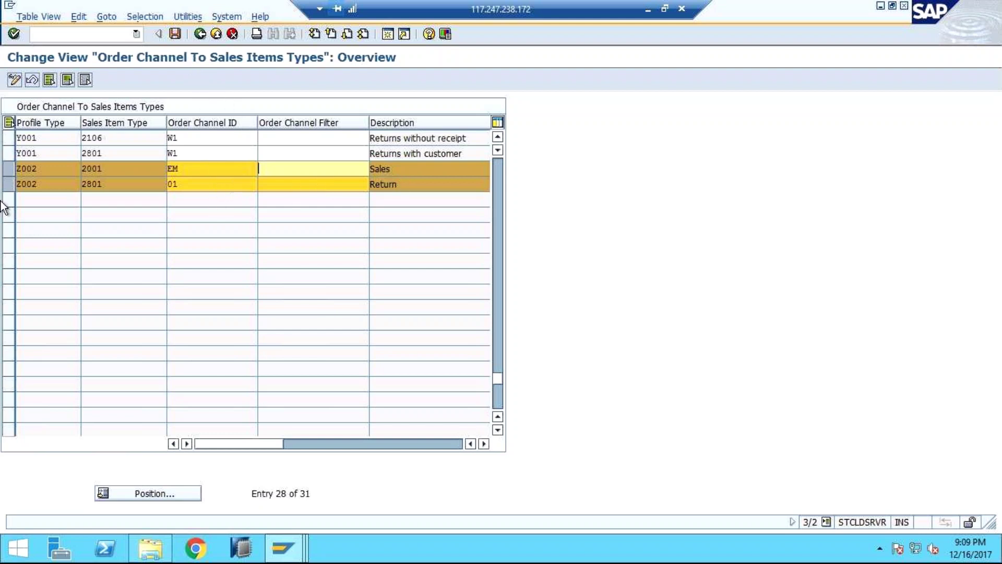
- Deselect the Z002 rows and save the sales item type assignments in the "CAR:setting" customizing request, returning to the IMG
{"action": "left_click", "coordinate": [8, 169]}
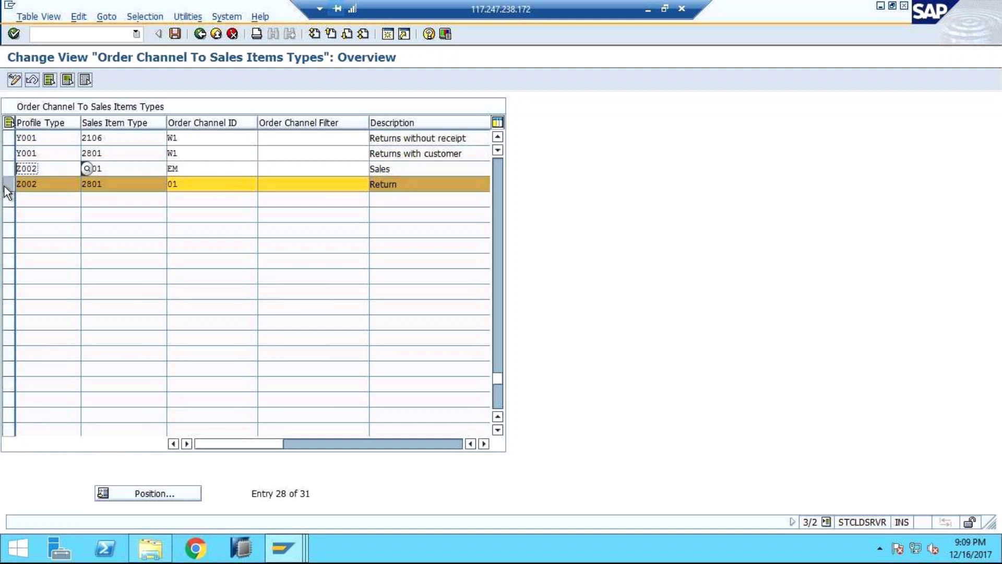
{"action": "left_click", "coordinate": [5, 187]}
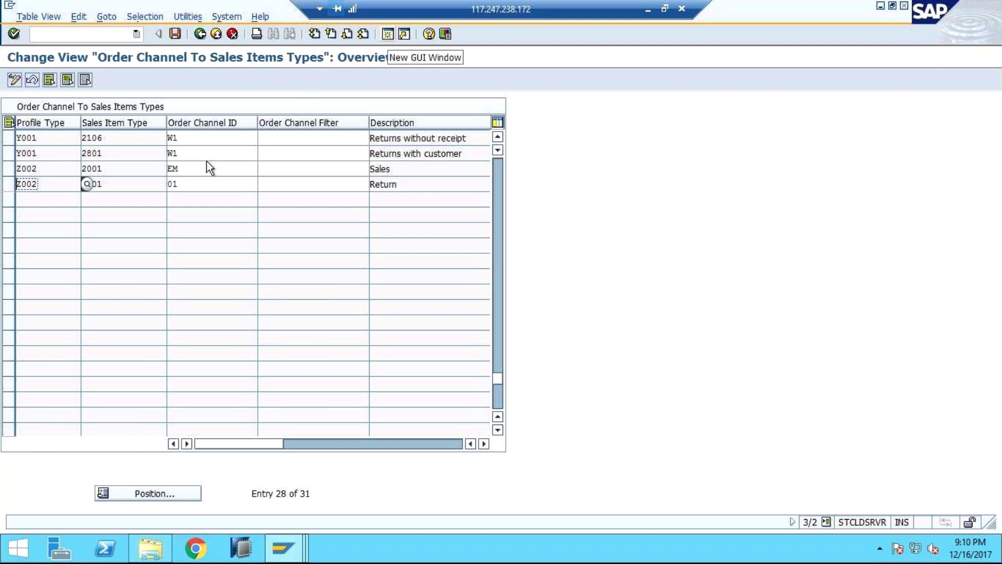
{"action": "double_click", "coordinate": [54, 169]}
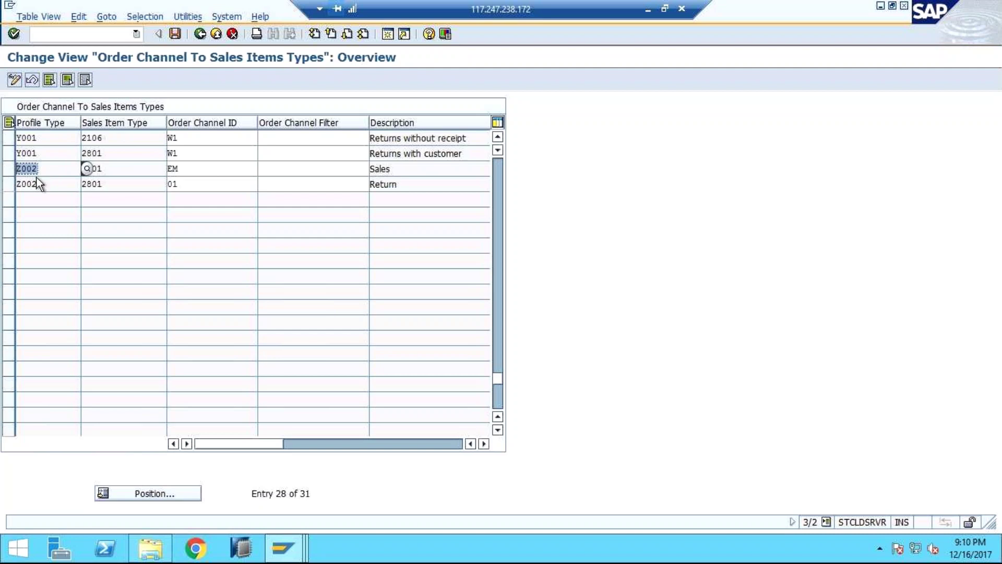
{"action": "left_click", "coordinate": [140, 166]}
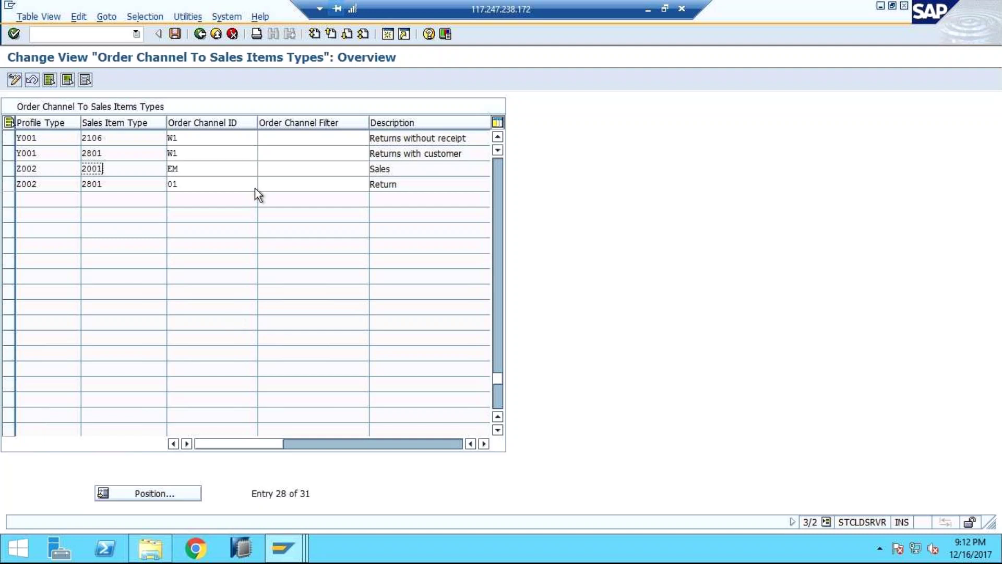
{"action": "left_click", "coordinate": [199, 34]}
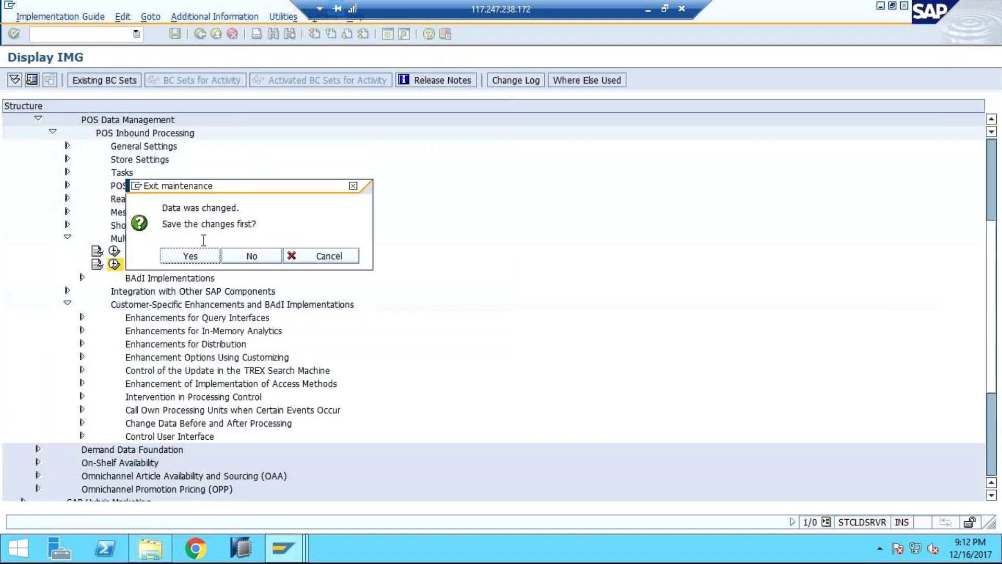
{"action": "left_click", "coordinate": [190, 257]}
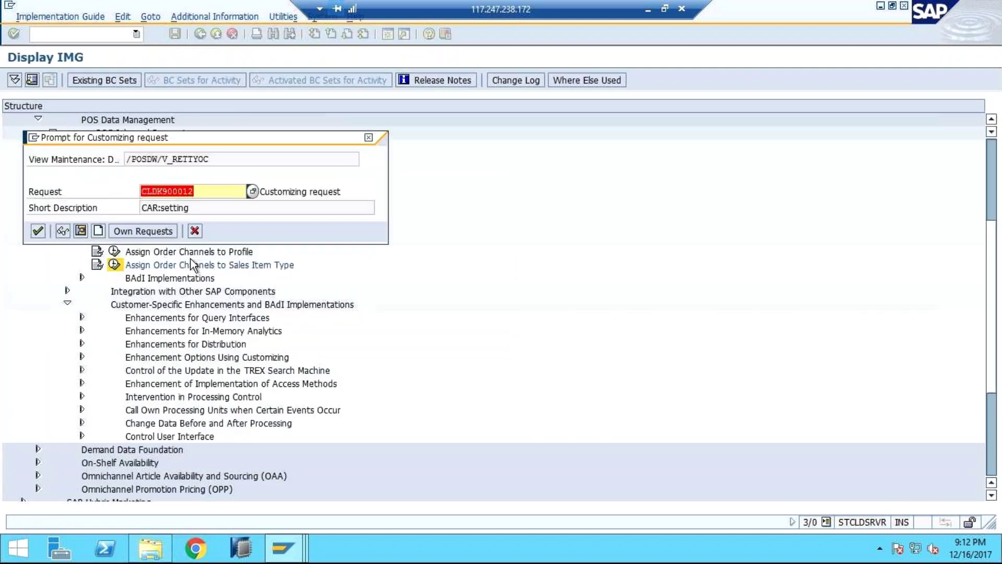
{"action": "left_click", "coordinate": [37, 231]}
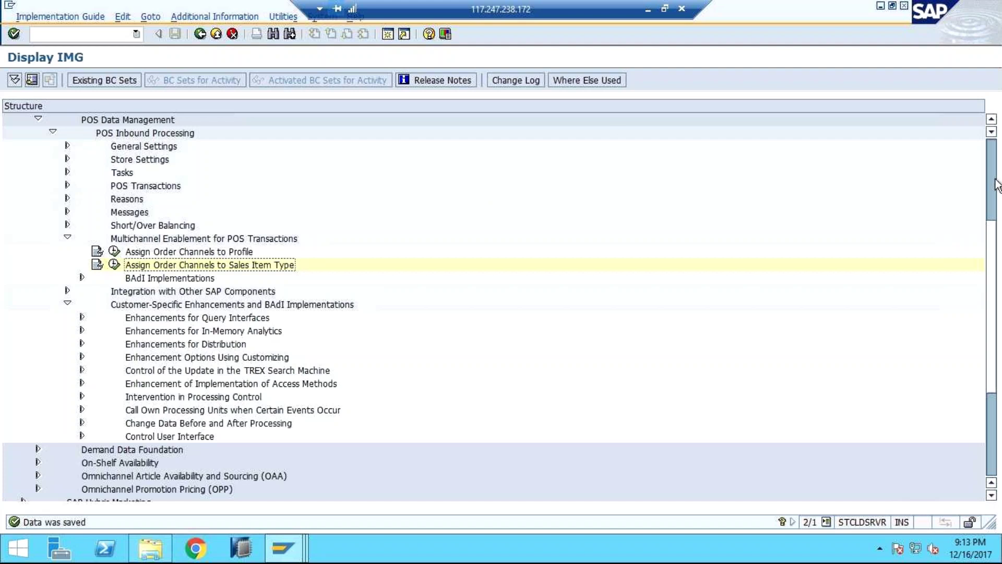
- Collapse the POS Data Management, Multichannel Enablement for Sales Documents and Retail Multichannel Foundation nodes in the IMG
{"action": "scroll", "coordinate": [997, 177], "scroll_direction": "up", "scroll_amount": 3}
{"action": "scroll", "coordinate": [997, 178], "scroll_direction": "up", "scroll_amount": 1}
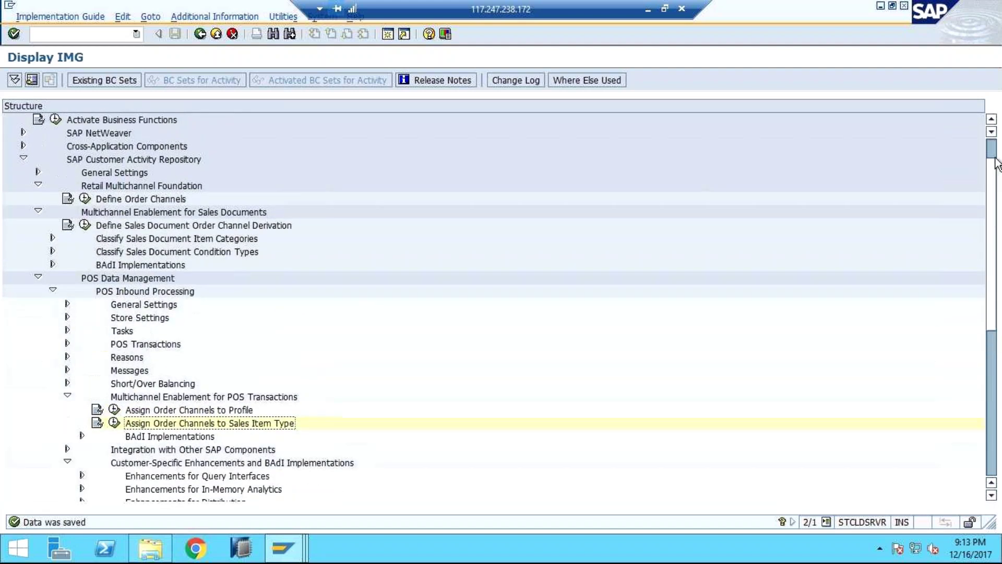
{"action": "left_click", "coordinate": [52, 291]}
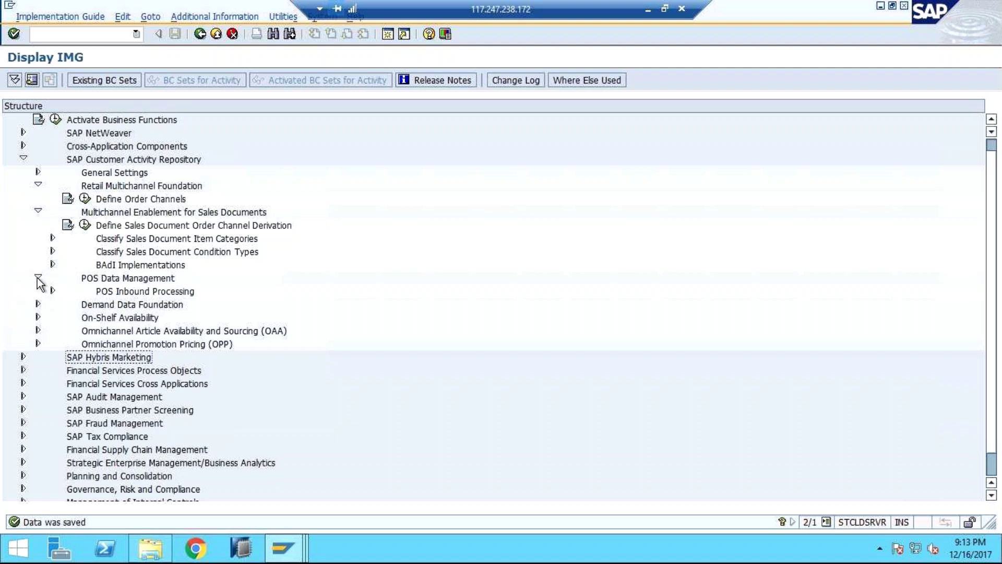
{"action": "left_click", "coordinate": [38, 278]}
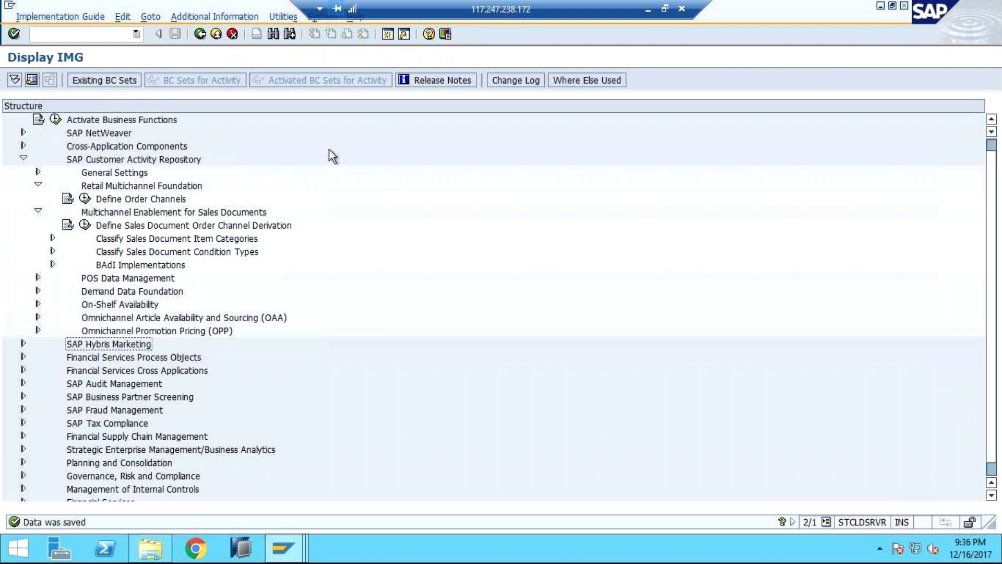
{"action": "left_click", "coordinate": [38, 212]}
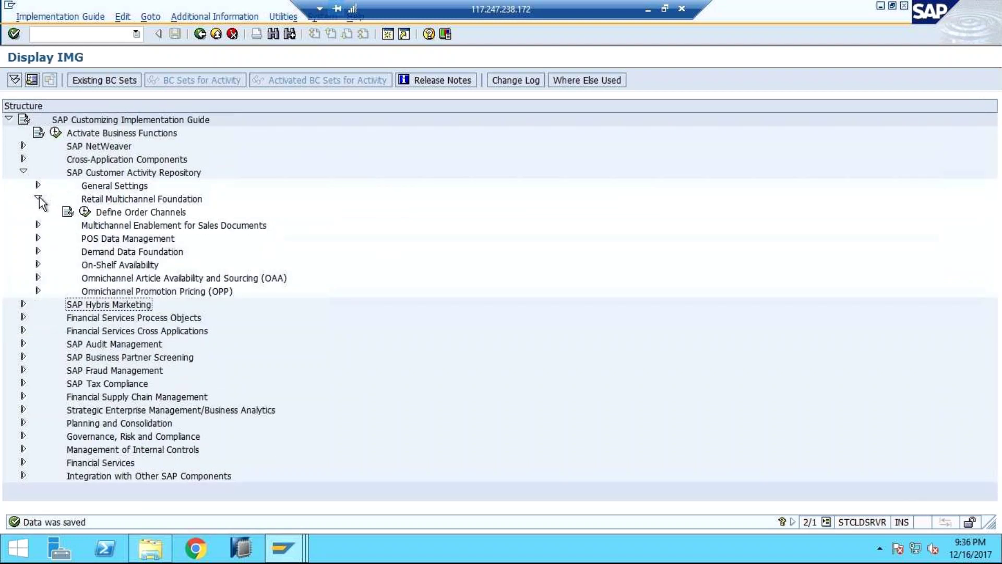
{"action": "left_click", "coordinate": [38, 198]}
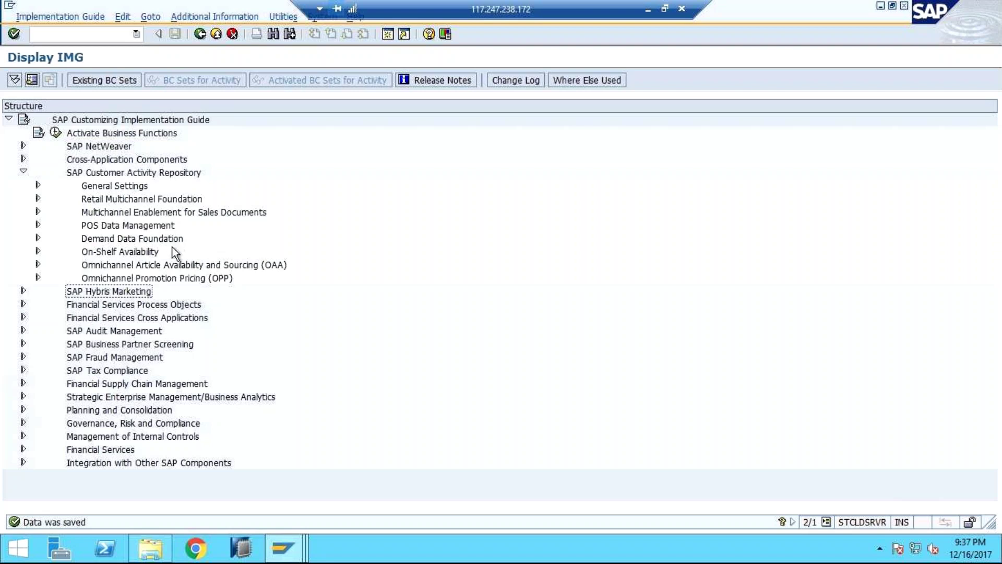
{"action": "left_click", "coordinate": [178, 242]}
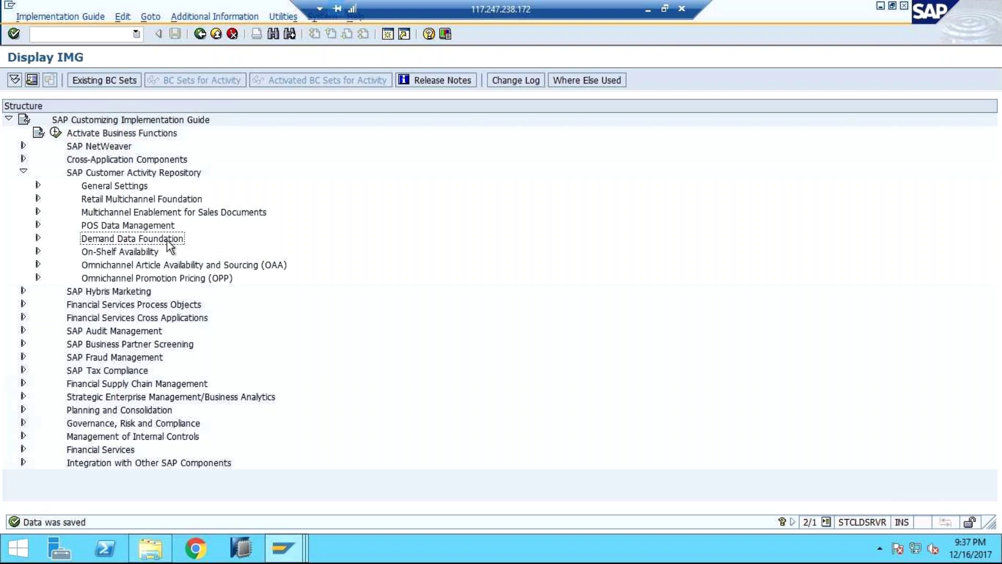
{"action": "left_click", "coordinate": [225, 280]}
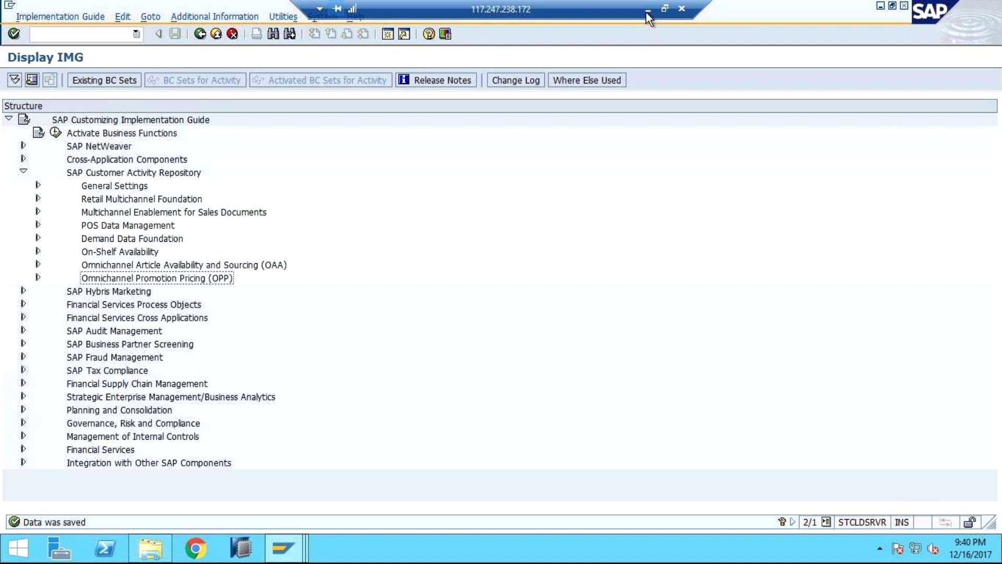
- Leave the remote SAP session and switch to the GoToMeeting page in the Chrome browser
{"action": "left_click", "coordinate": [882, 7]}
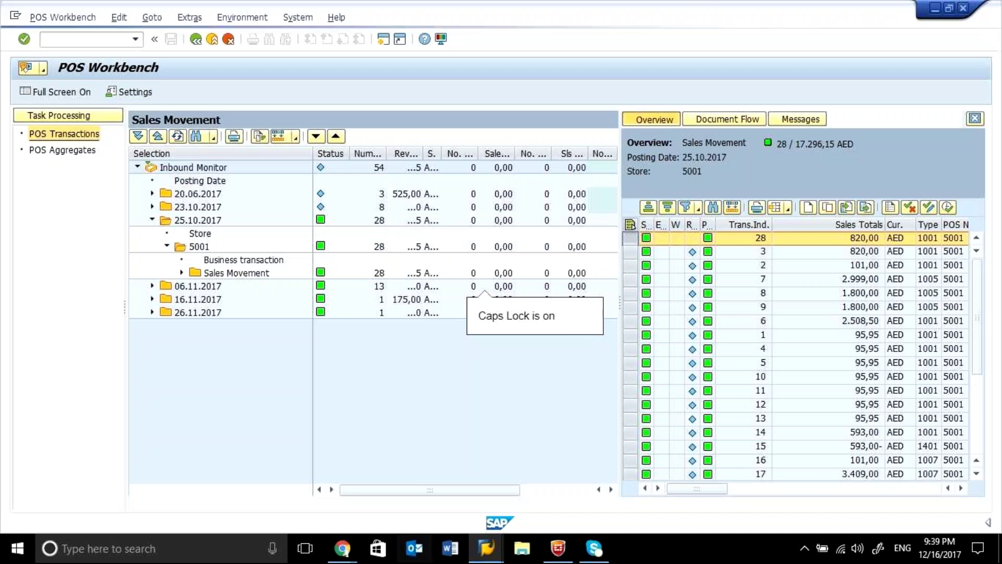
{"action": "mouse_move", "coordinate": [343, 548]}
{"action": "left_click", "coordinate": [277, 494]}
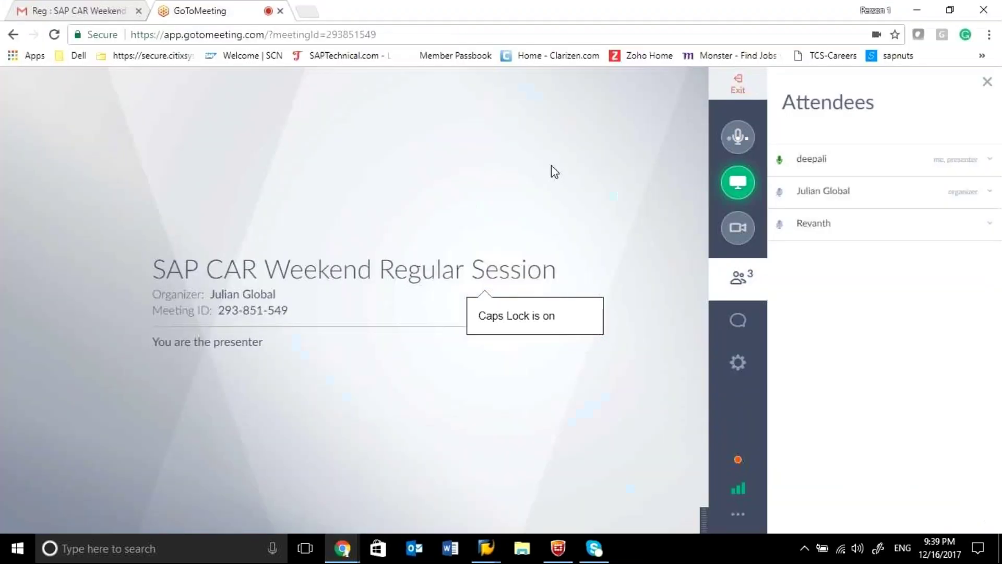